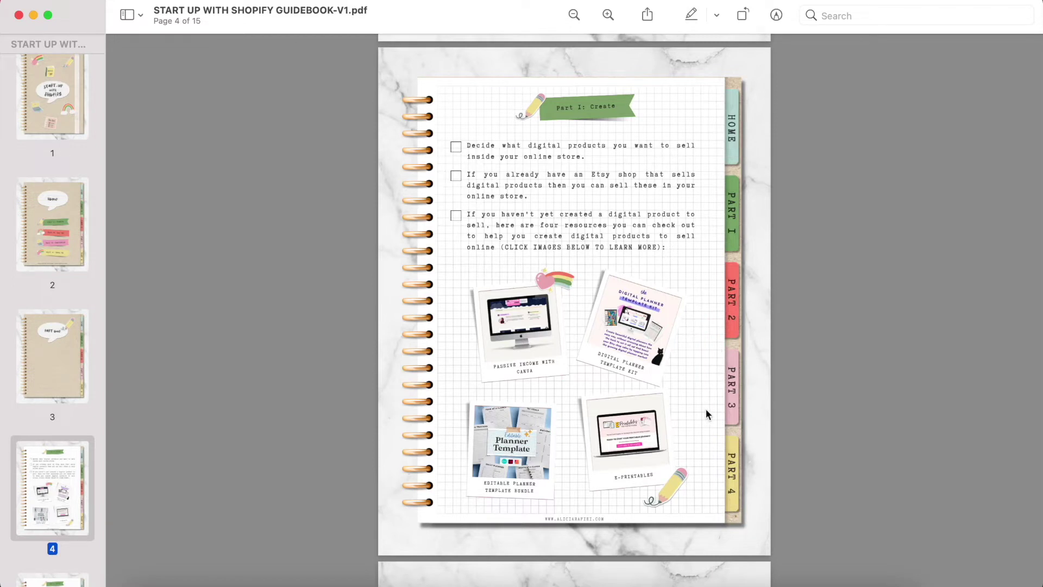
# Step: Read through the Part 1: Create checklist pages of the Shopify guidebook, including the notes page
pyautogui.scroll(-5, 706, 411)
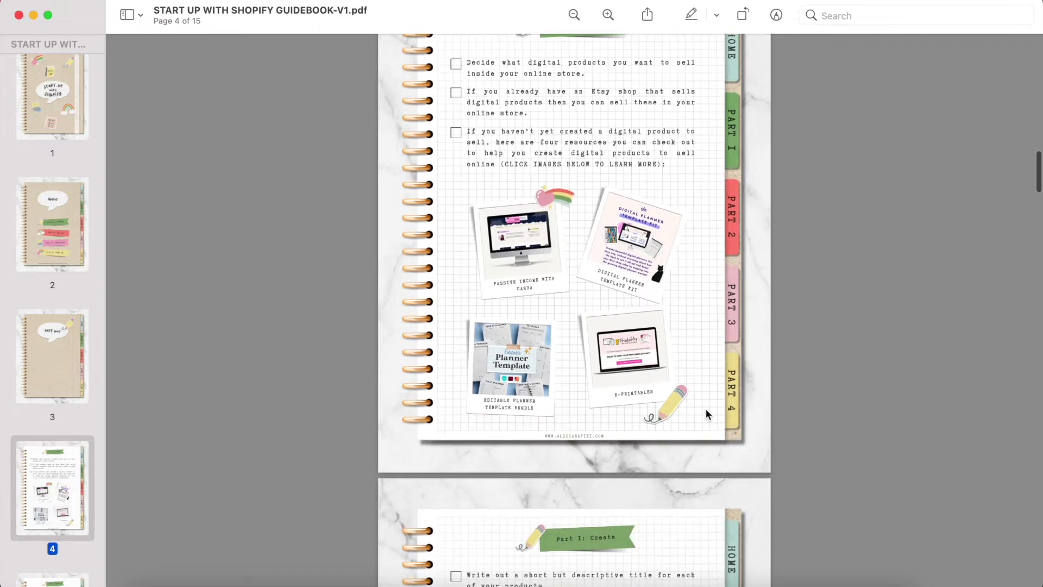
pyautogui.scroll(-5, 706, 410)
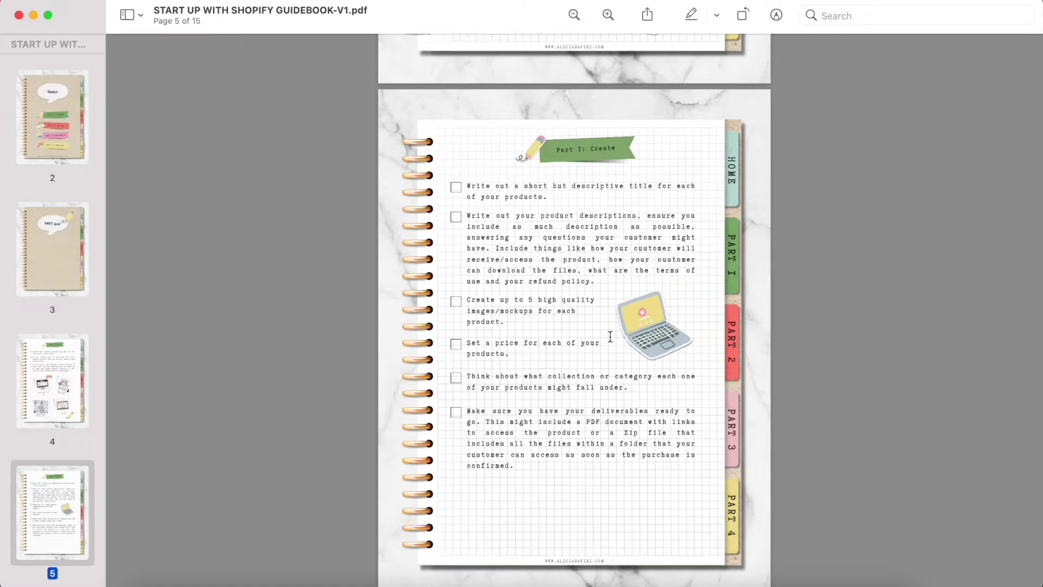
pyautogui.scroll(-2, 624, 475)
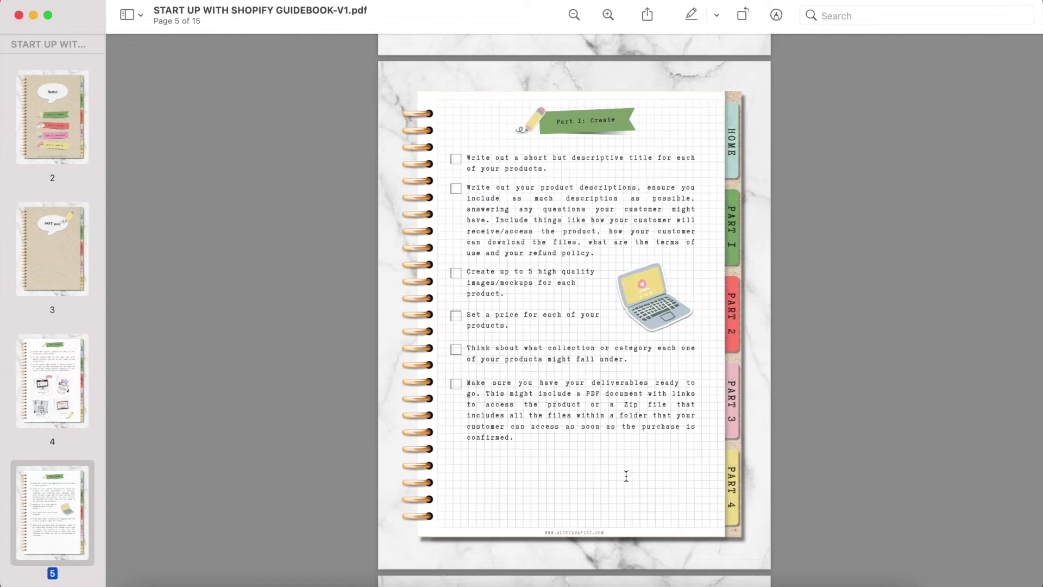
pyautogui.scroll(-3, 625, 476)
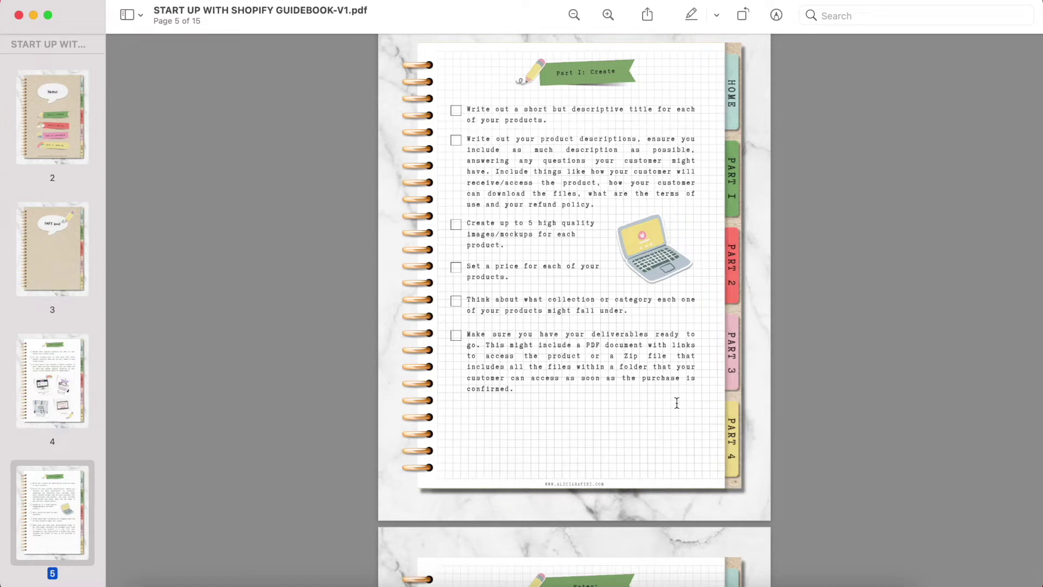
pyautogui.scroll(-10, 677, 402)
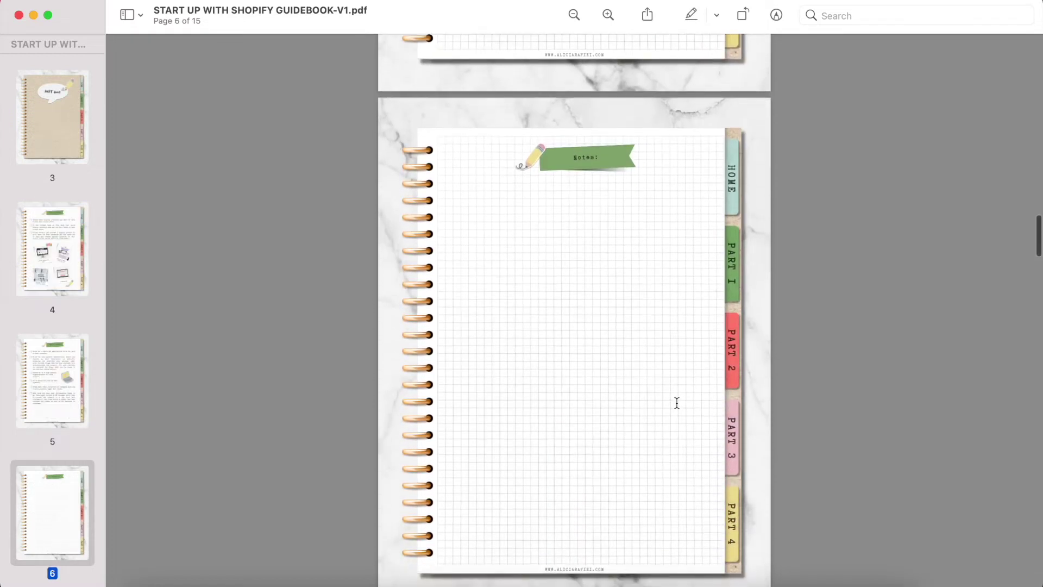
pyautogui.scroll(-8, 677, 403)
# Step: Read through the guidebook's Part Two section, covering the Part 2: Set Up checklist and its notes page
pyautogui.scroll(-10, 676, 403)
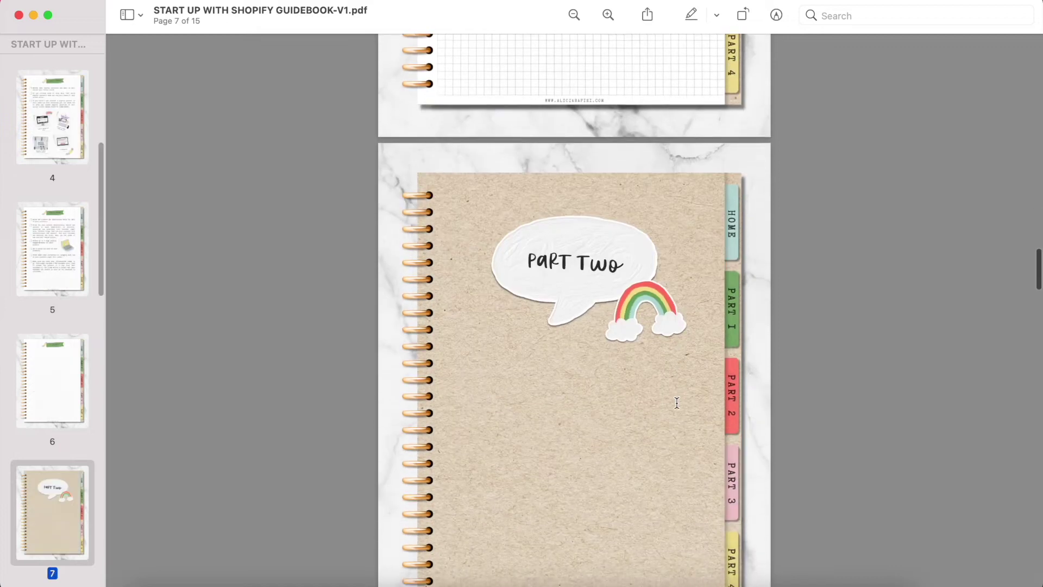
pyautogui.scroll(-3, 676, 403)
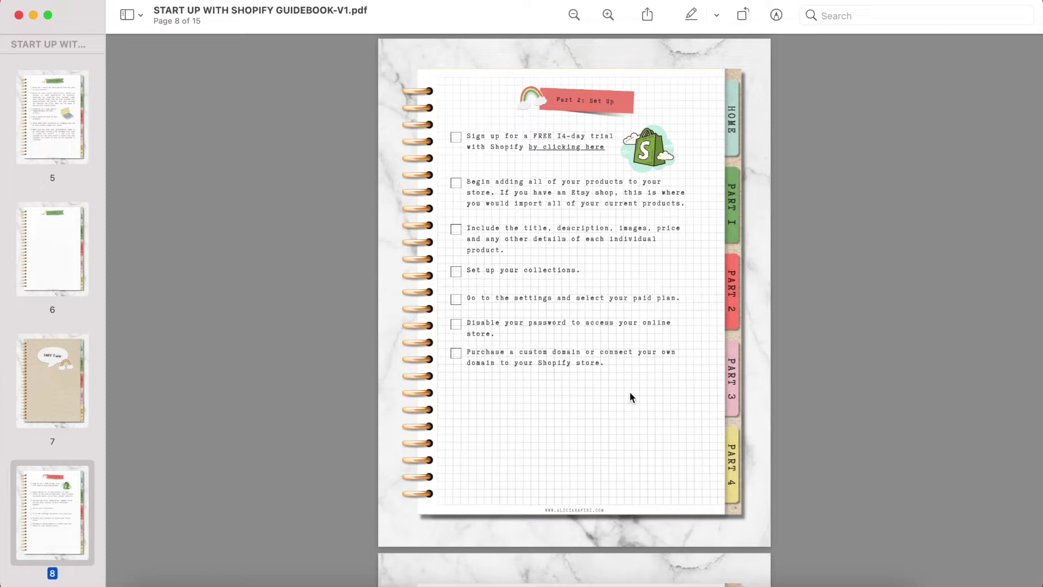
pyautogui.scroll(-2, 630, 392)
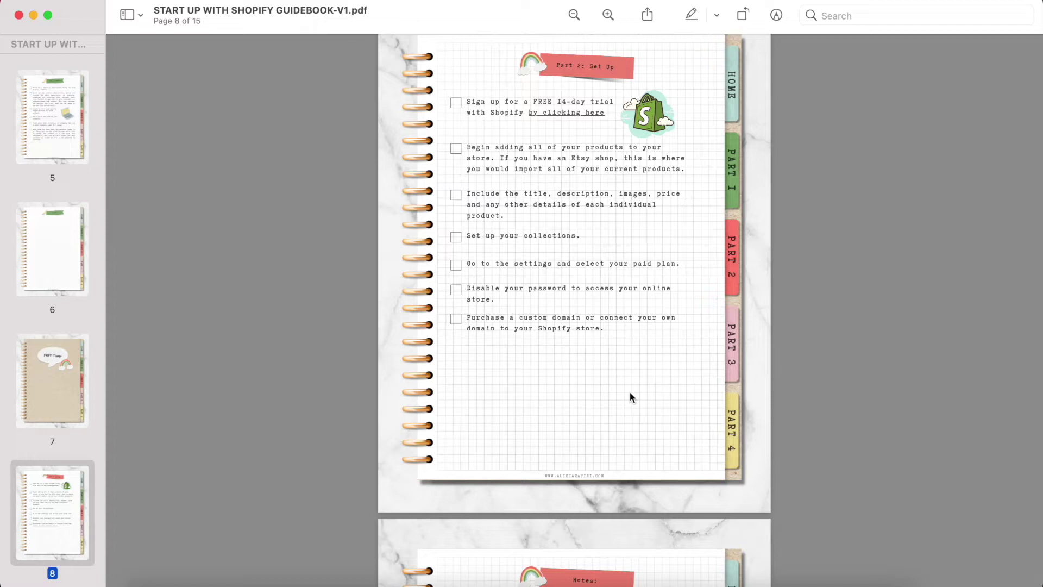
pyautogui.scroll(-10, 630, 392)
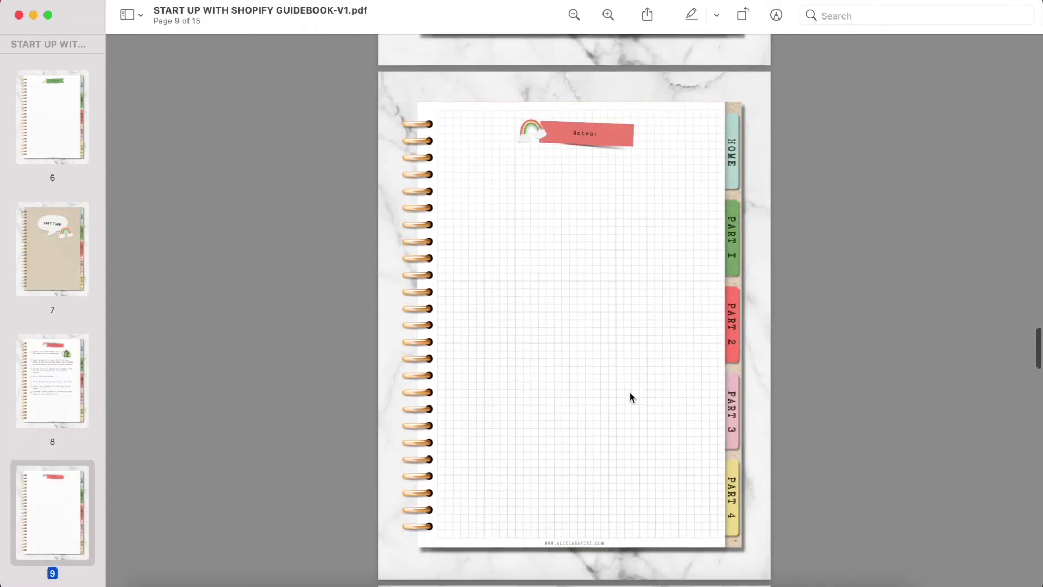
pyautogui.scroll(-7, 629, 356)
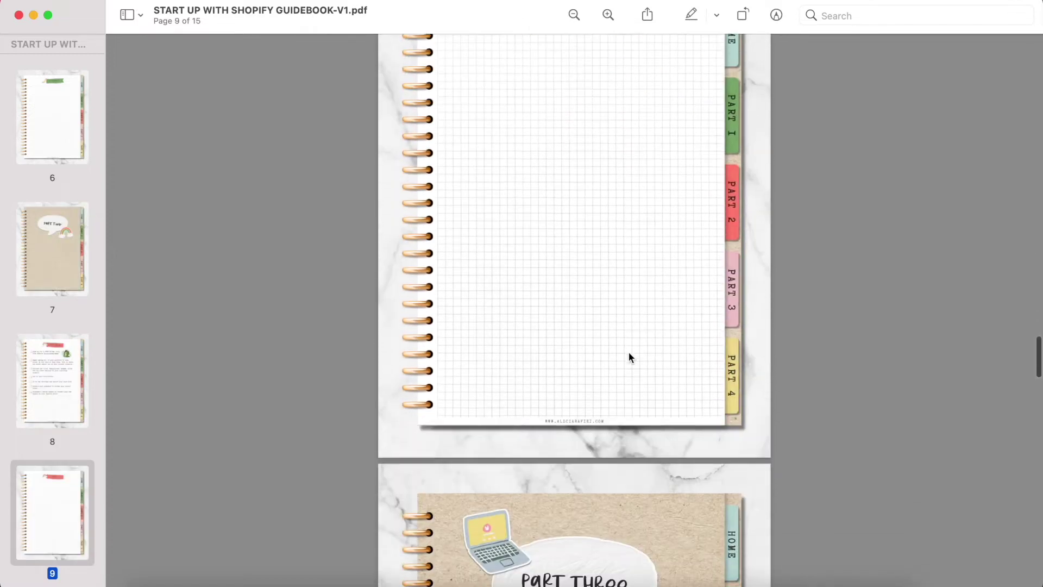
# Step: Read through the guidebook's Part Three section, covering the Part 3: Customise checklist and its notes page
pyautogui.scroll(-8, 629, 354)
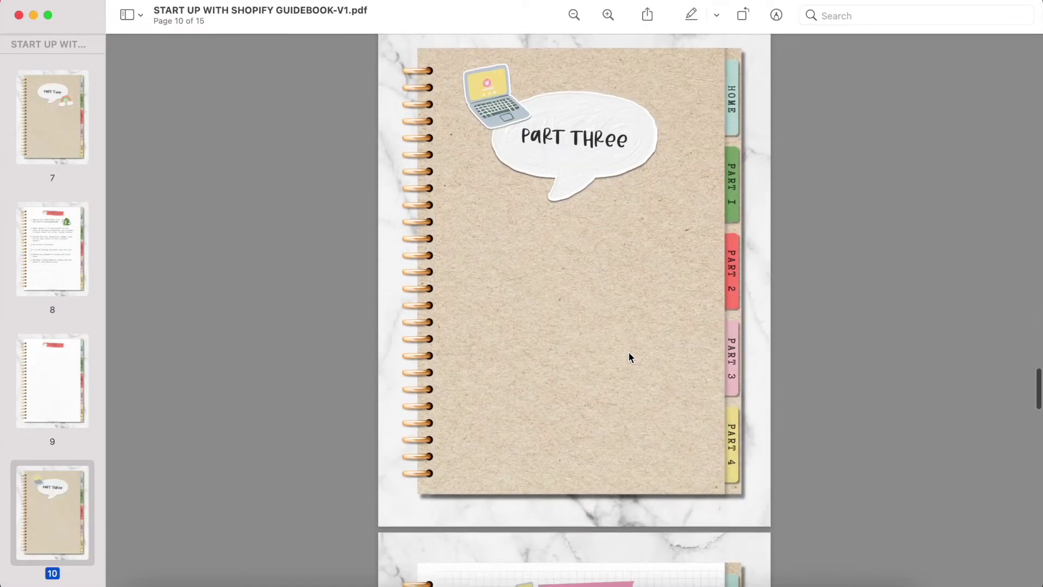
pyautogui.scroll(-3, 629, 356)
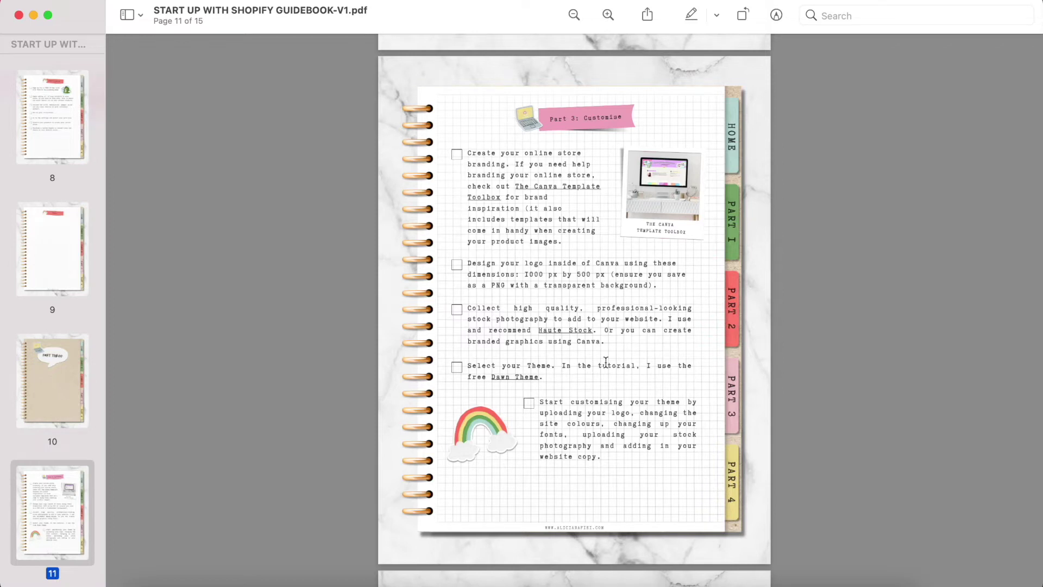
pyautogui.scroll(-2, 605, 362)
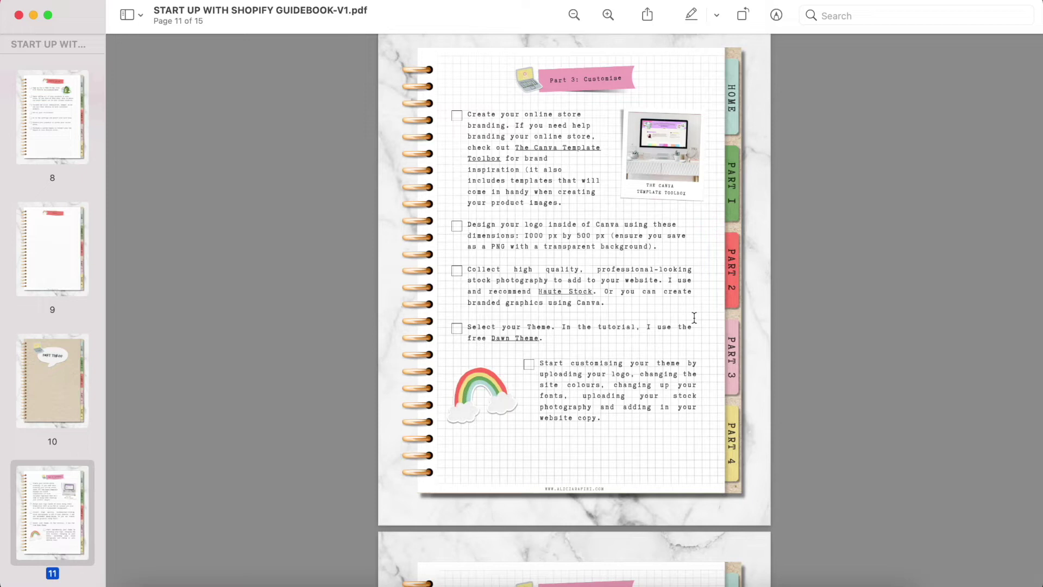
pyautogui.scroll(-2, 660, 365)
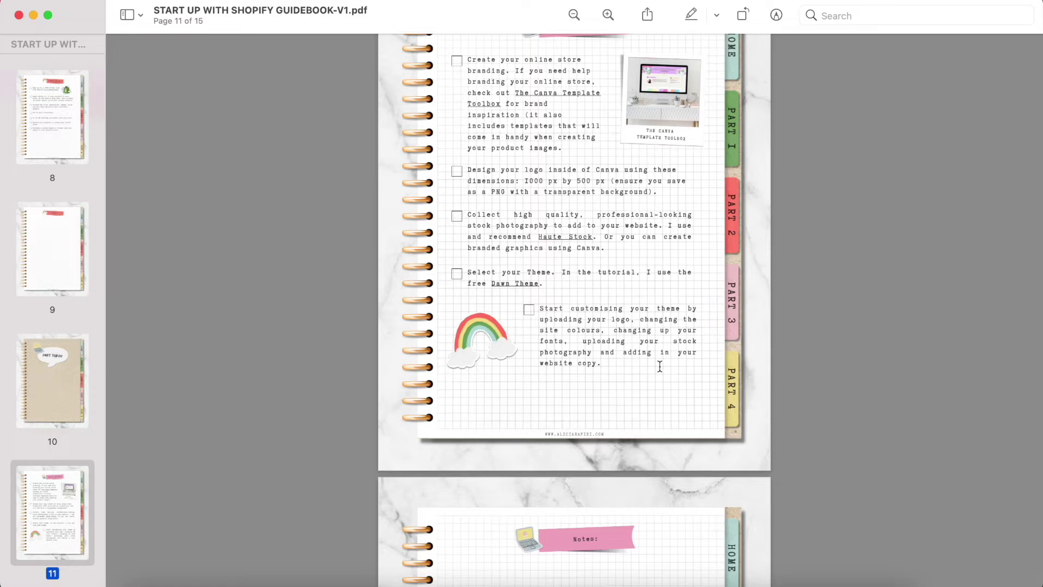
pyautogui.scroll(-3, 646, 420)
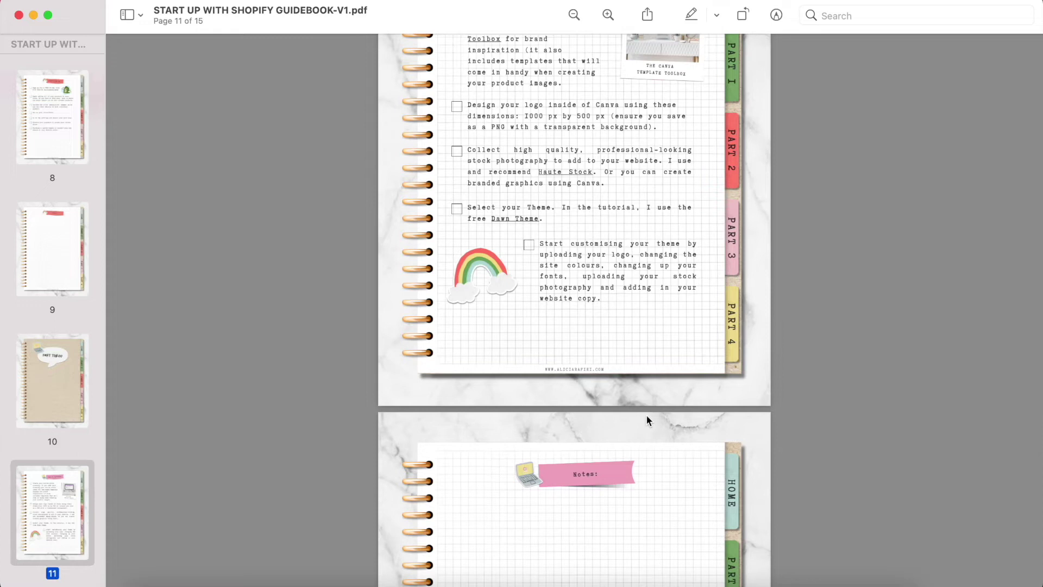
pyautogui.scroll(-10, 647, 416)
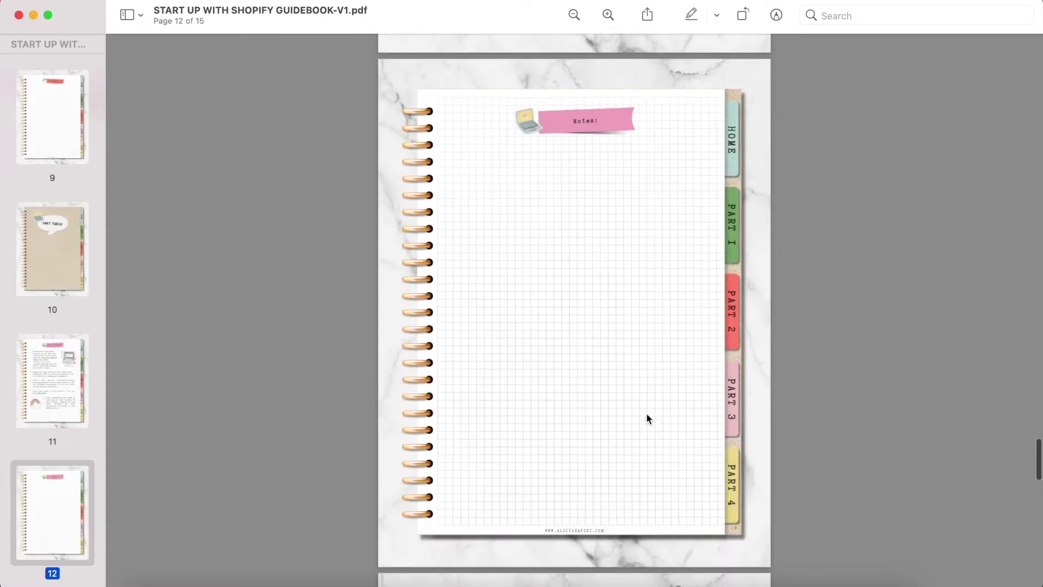
# Step: Read through the guidebook's Part Four section, covering the Part 4: Open Up checklist and the final notes page
pyautogui.scroll(-15, 591, 412)
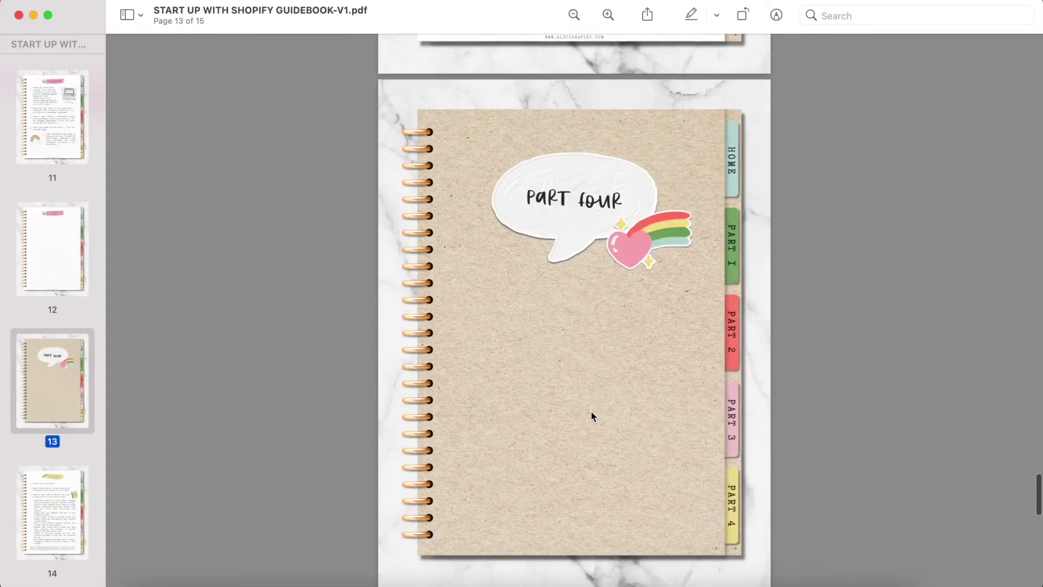
pyautogui.scroll(-5, 591, 416)
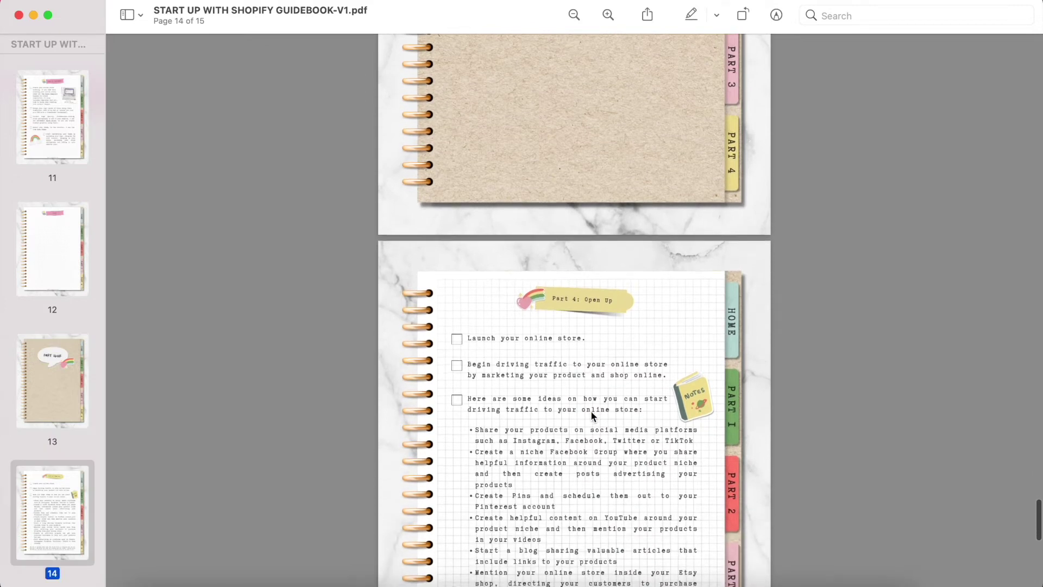
pyautogui.scroll(-5, 591, 413)
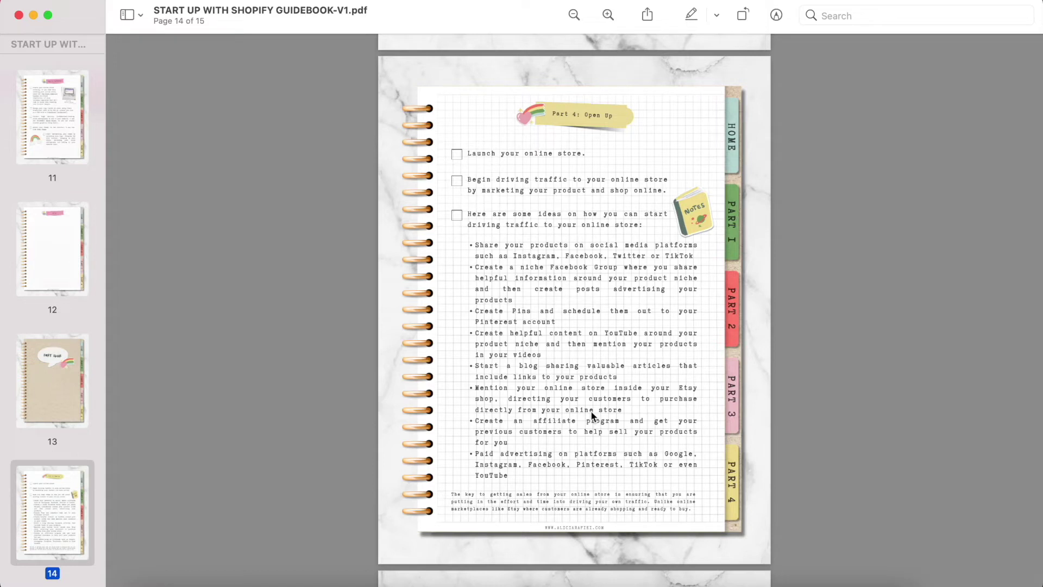
pyautogui.scroll(-6, 634, 425)
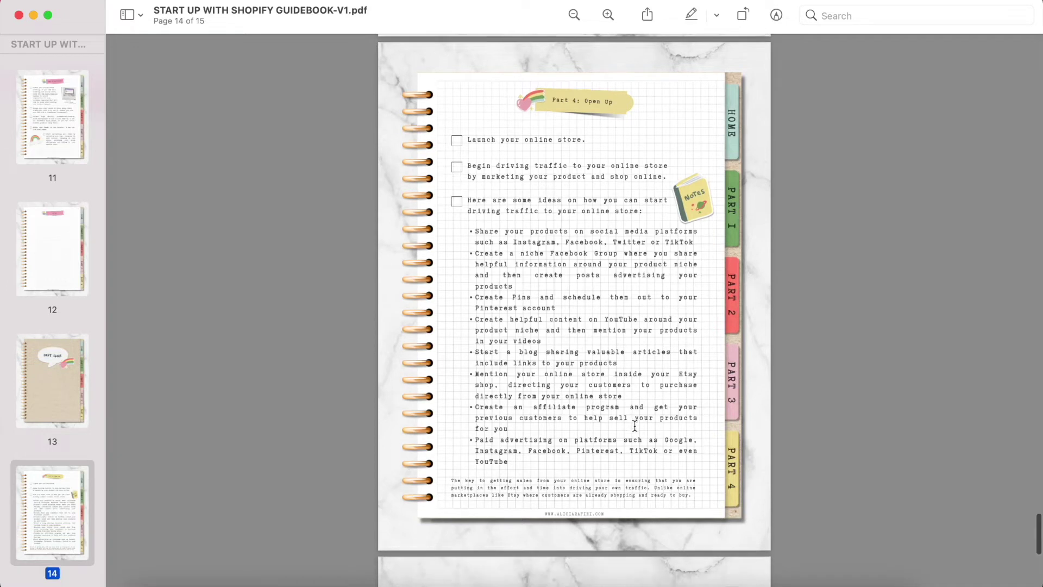
pyautogui.scroll(-3, 634, 425)
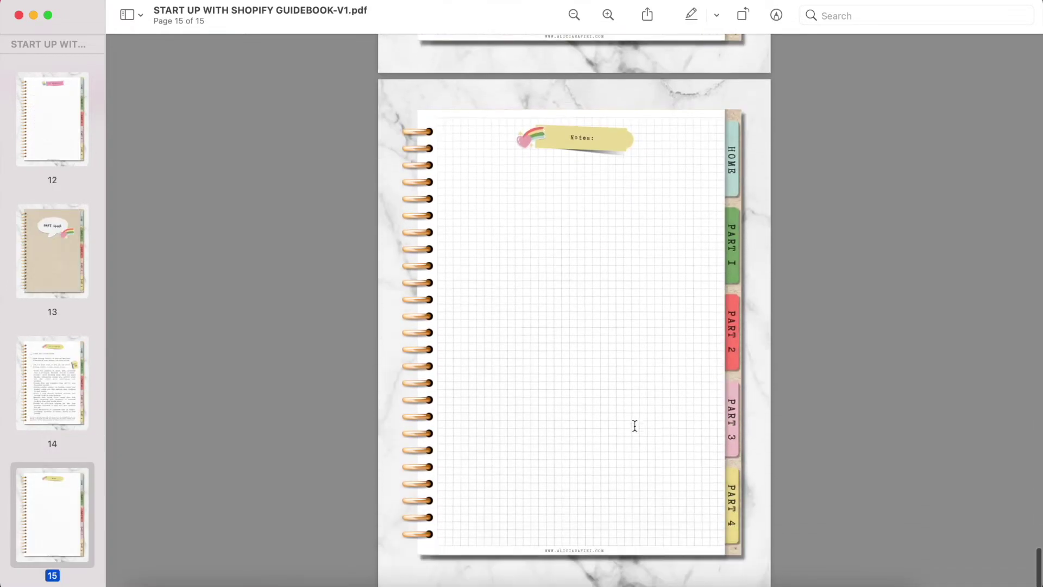
# Step: Go back from the last notes page to the guidebook's cover page
pyautogui.scroll(6, 634, 425)
pyautogui.scroll(20, 634, 425)
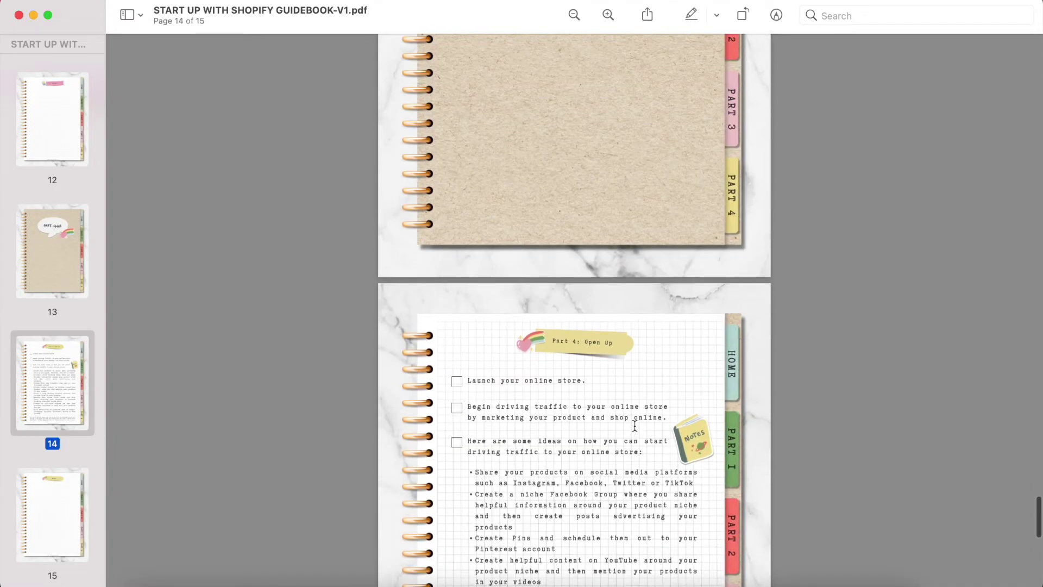
pyautogui.scroll(20, 635, 425)
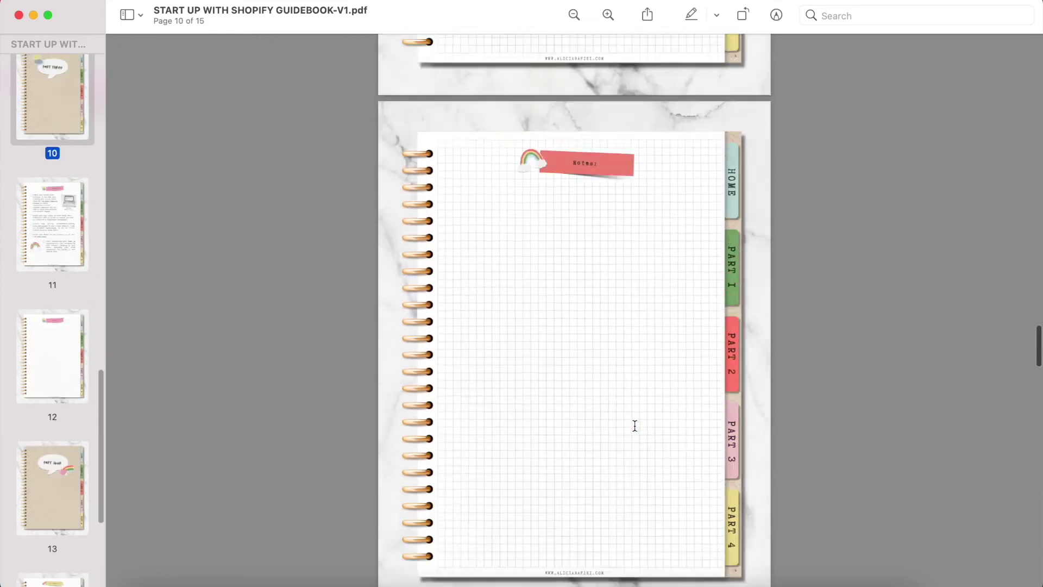
pyautogui.scroll(20, 634, 425)
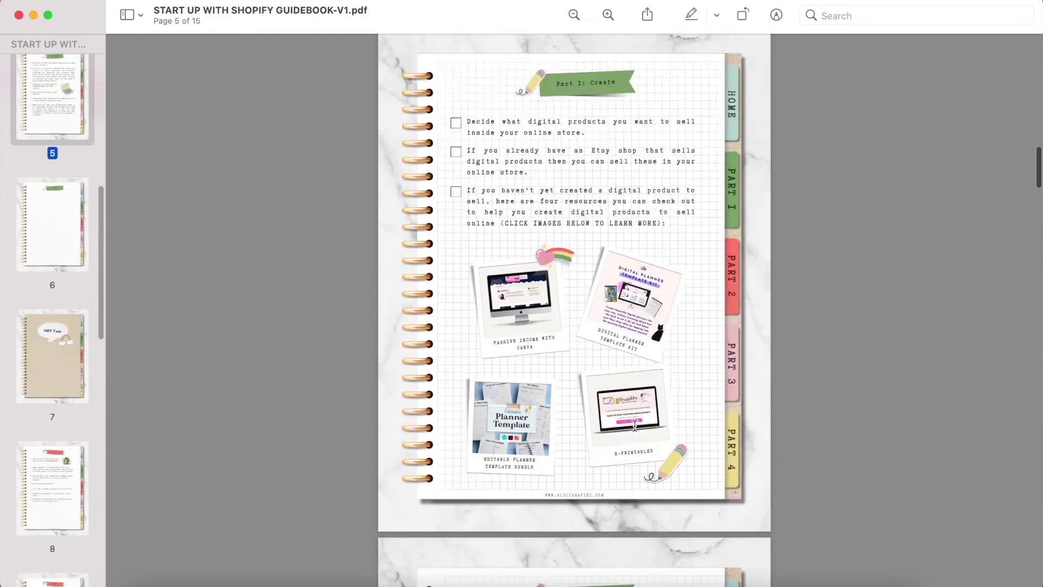
pyautogui.scroll(5, 634, 426)
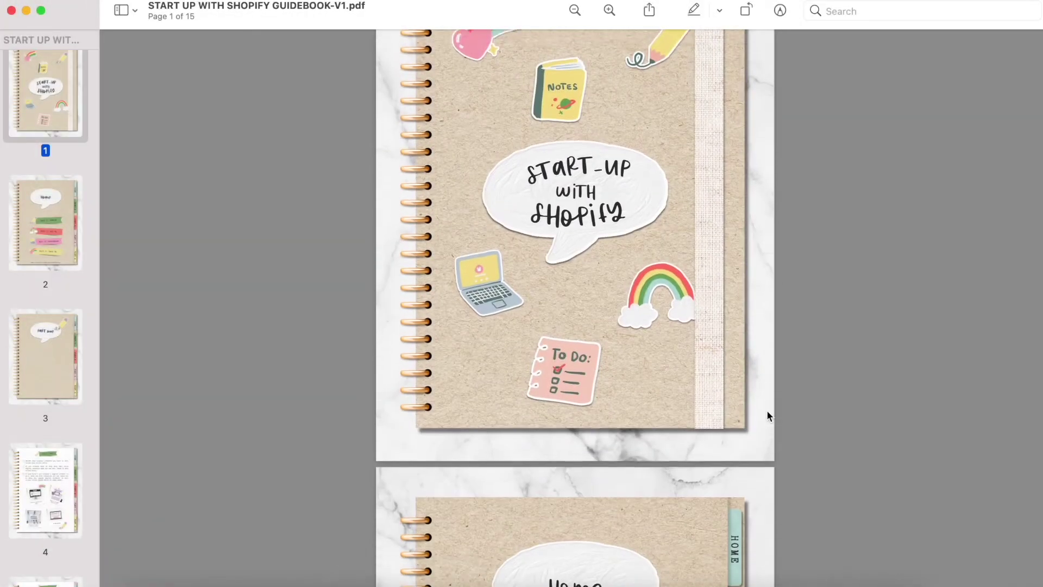
# Step: Review the guidebook's Home page and the two Part 1: Create checklist pages again
pyautogui.scroll(-5, 767, 416)
pyautogui.scroll(-15, 767, 414)
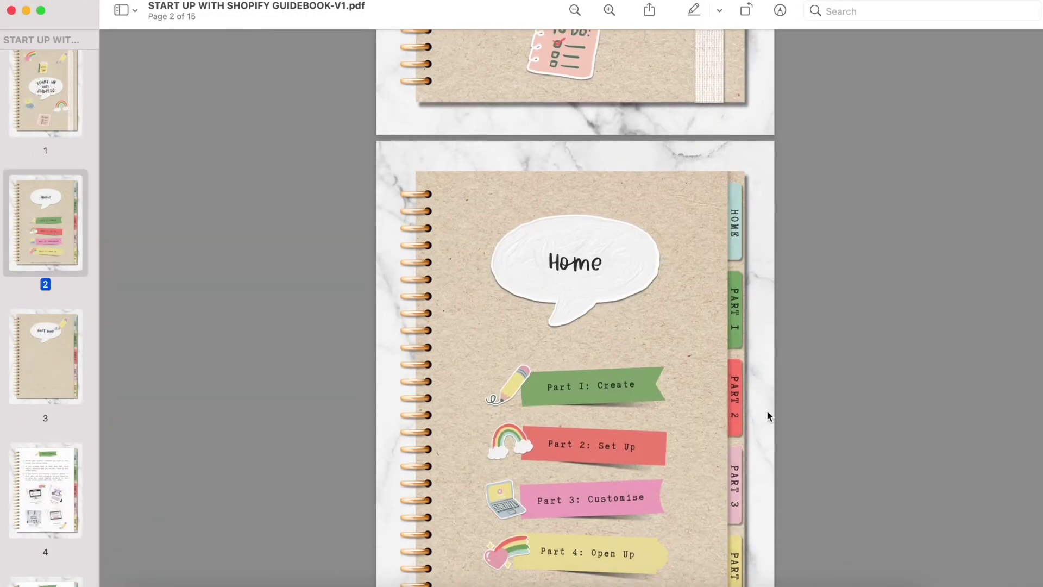
pyautogui.scroll(-10, 767, 412)
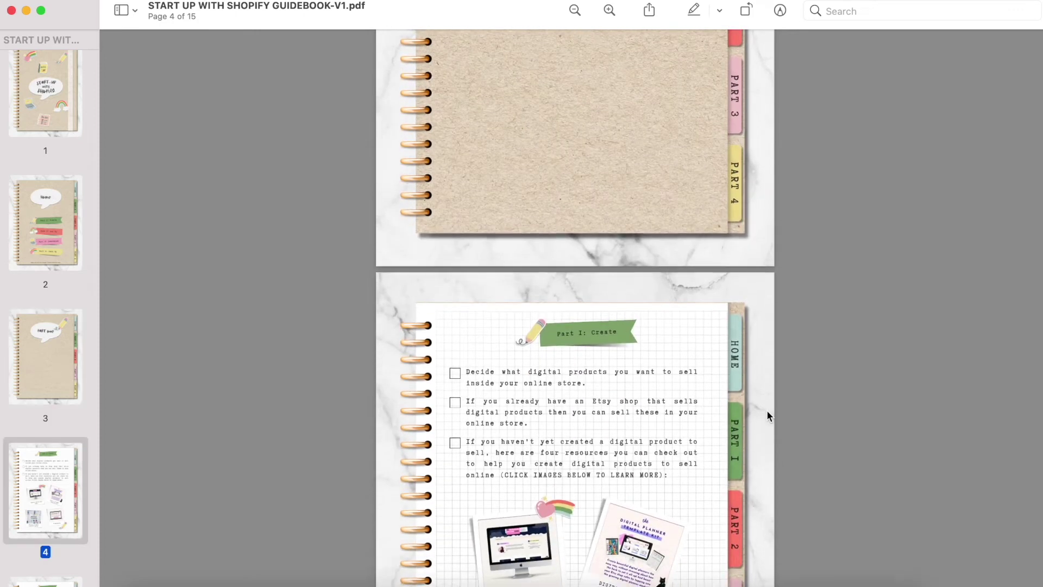
pyautogui.scroll(-3, 767, 410)
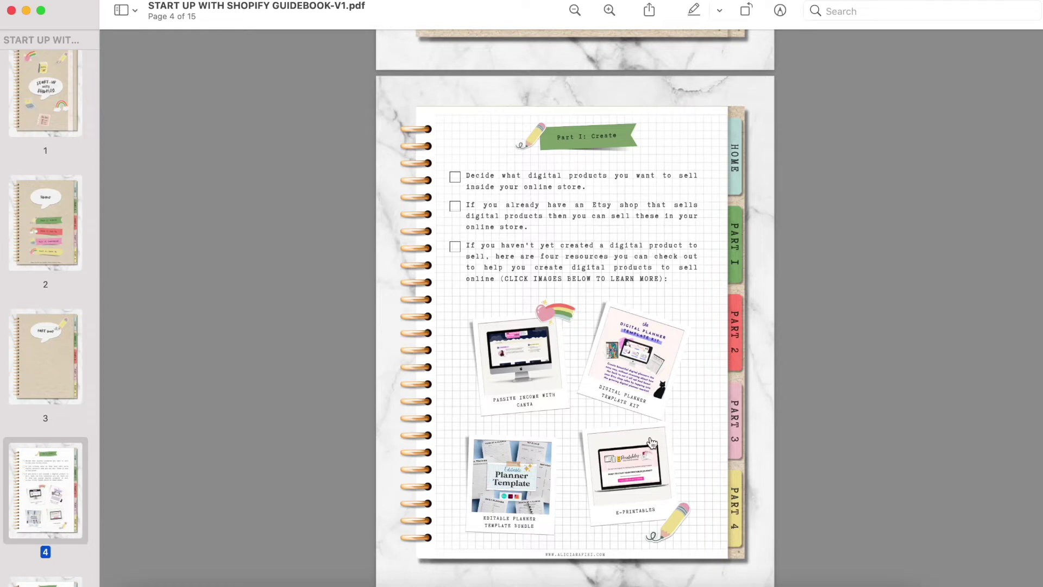
pyautogui.scroll(-4, 651, 441)
pyautogui.scroll(4, 660, 380)
pyautogui.scroll(-6, 668, 304)
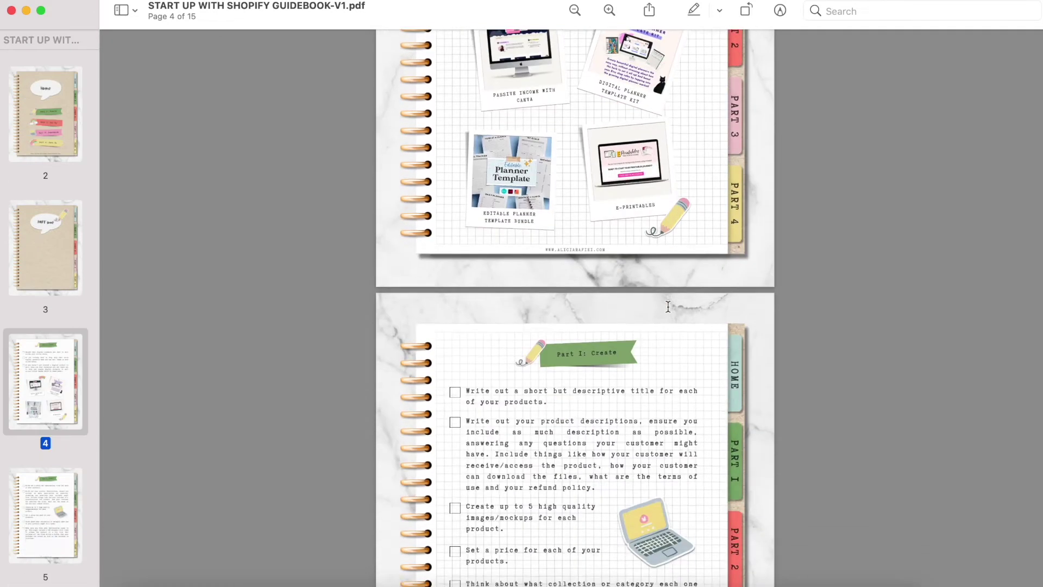
pyautogui.scroll(-5, 668, 306)
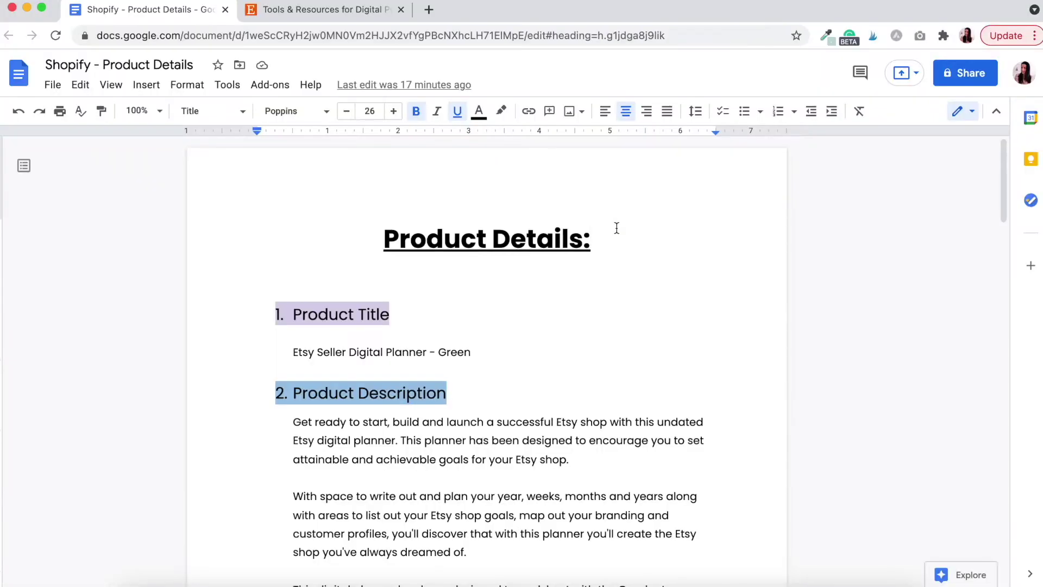
# Step: Switch to TheSellersClub Etsy shop in the browser and look over its digital planner listings
pyautogui.click(616, 228)
pyautogui.click(315, 10)
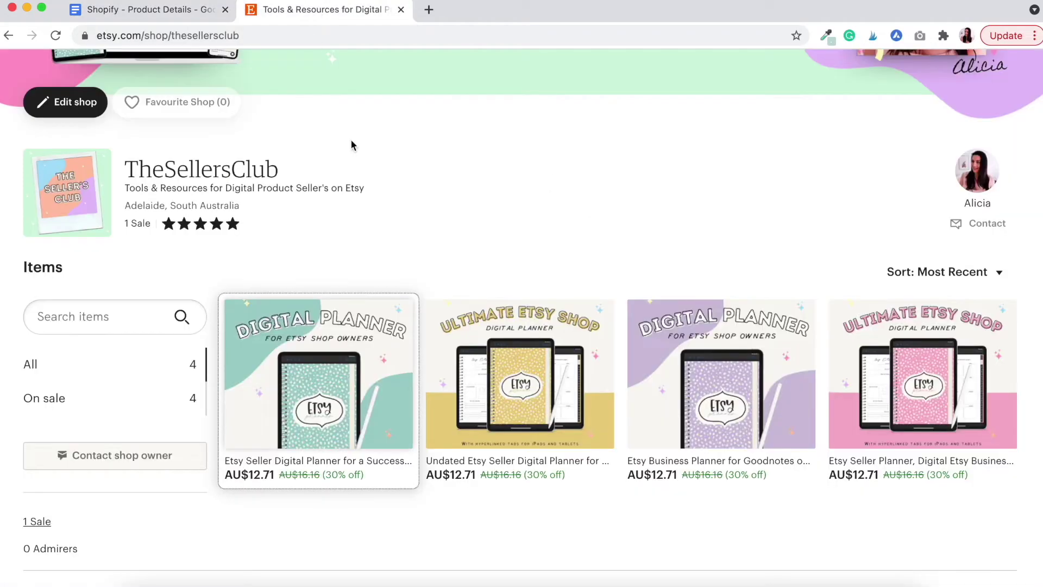
pyautogui.scroll(5, 350, 139)
pyautogui.scroll(-7, 586, 399)
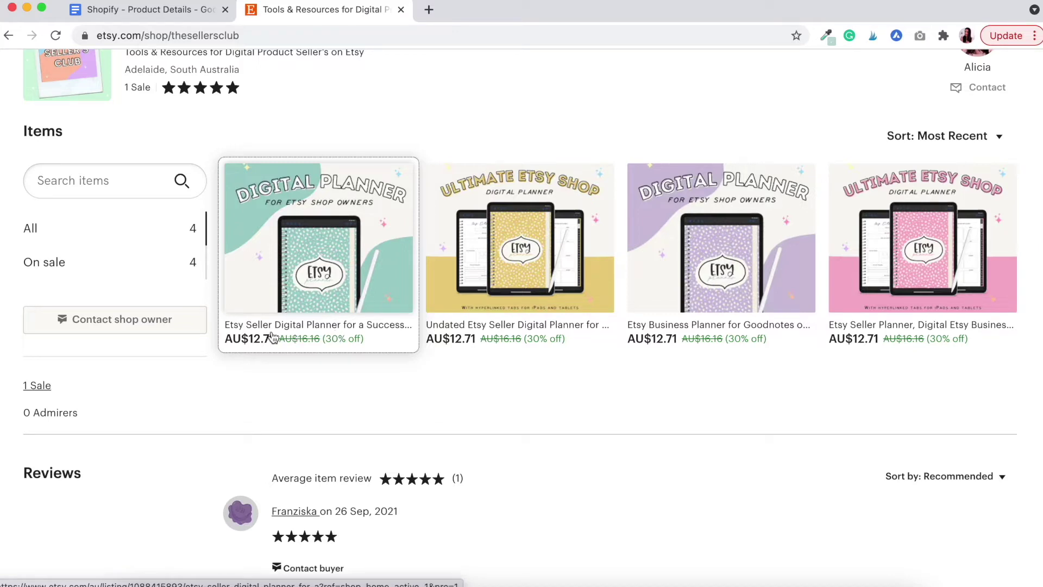
# Step: Return to the Shopify - Product Details document and examine the planner's title, selecting "Green", and the Product Description section
pyautogui.click(163, 7)
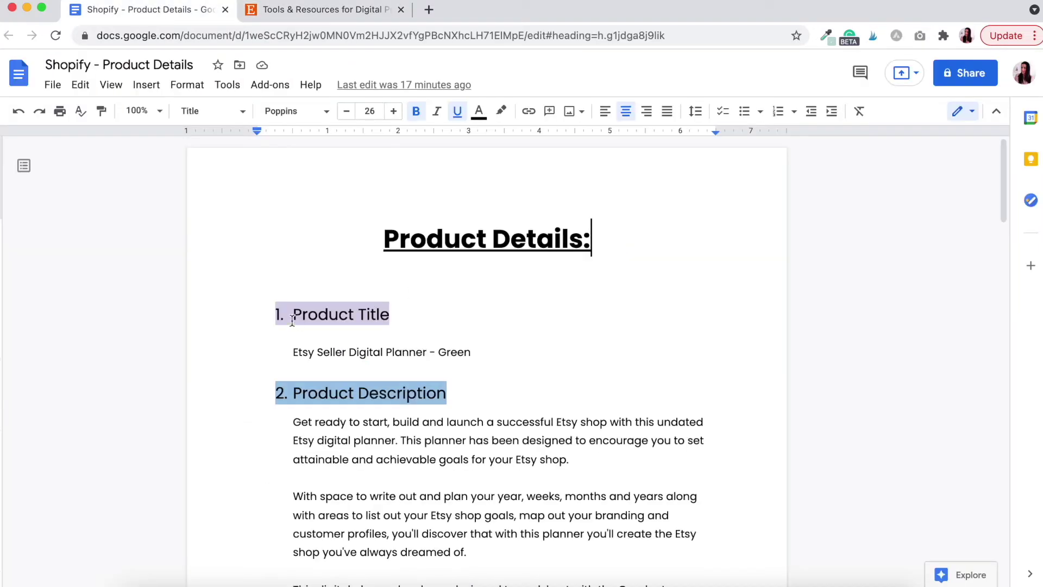
pyautogui.click(508, 343)
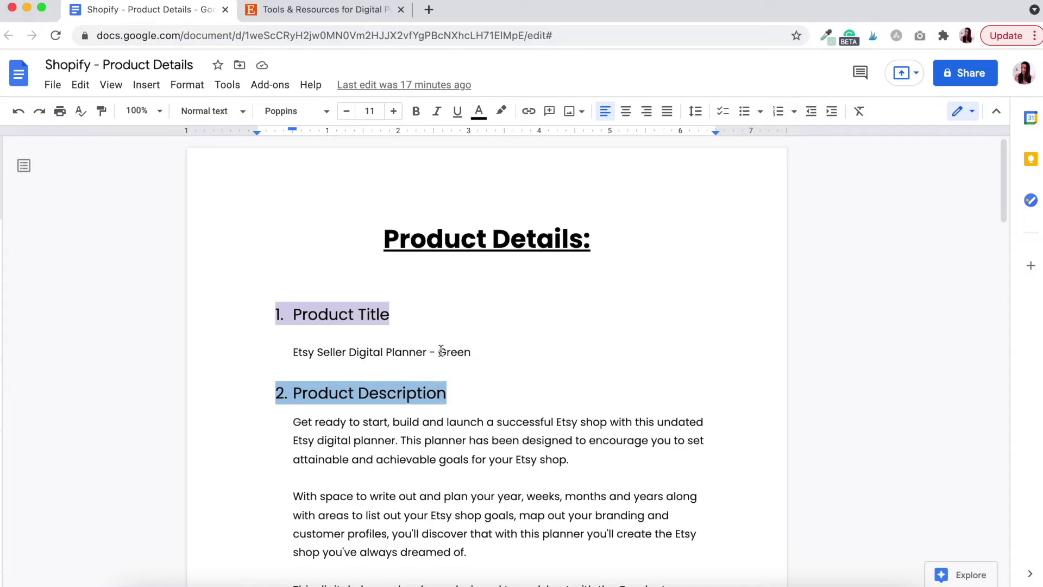
pyautogui.moveTo(438, 352); pyautogui.dragTo(479, 354)
pyautogui.scroll(-3, 475, 374)
pyautogui.click(456, 251)
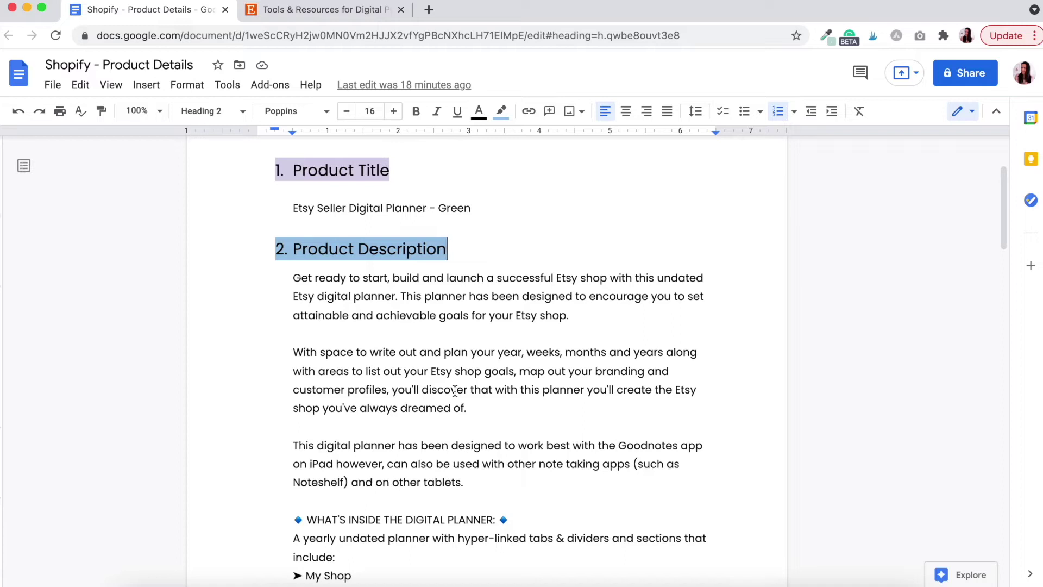
# Step: Read through the full Product Description text, from the planner's contents to the PLEASE NOTE section
pyautogui.scroll(-2, 405, 444)
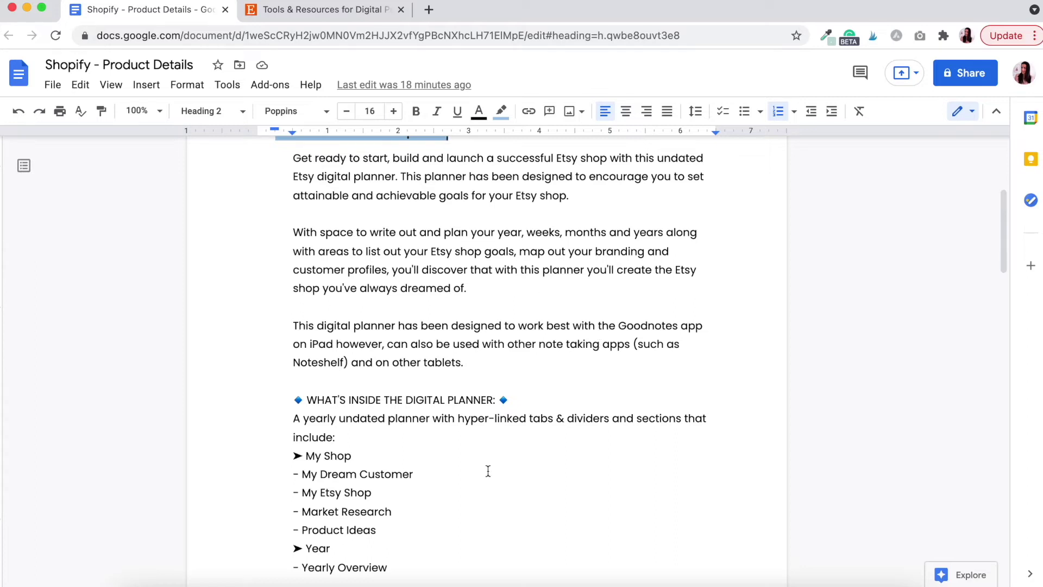
pyautogui.scroll(-2, 487, 470)
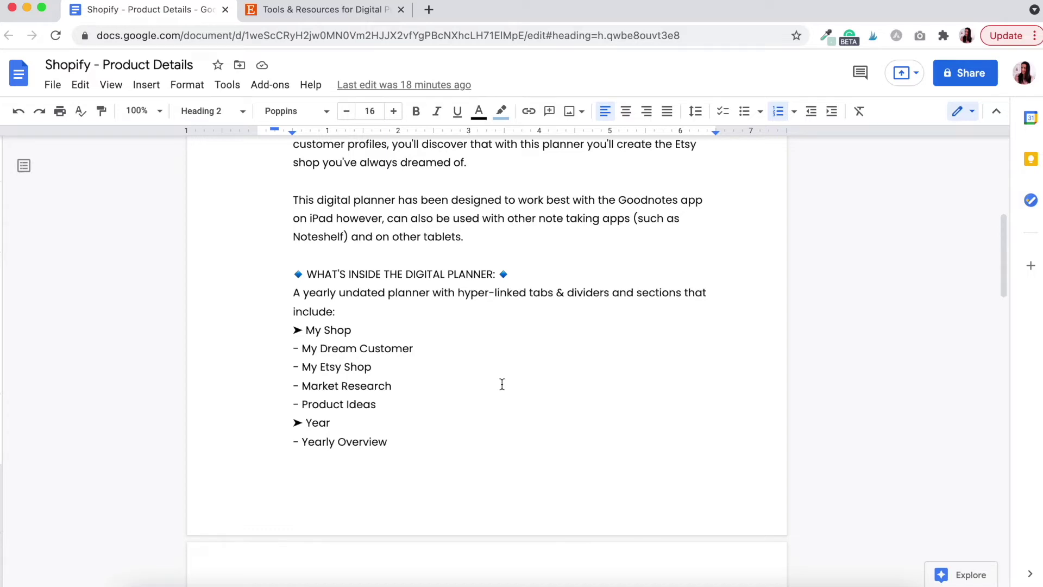
pyautogui.scroll(-10, 501, 384)
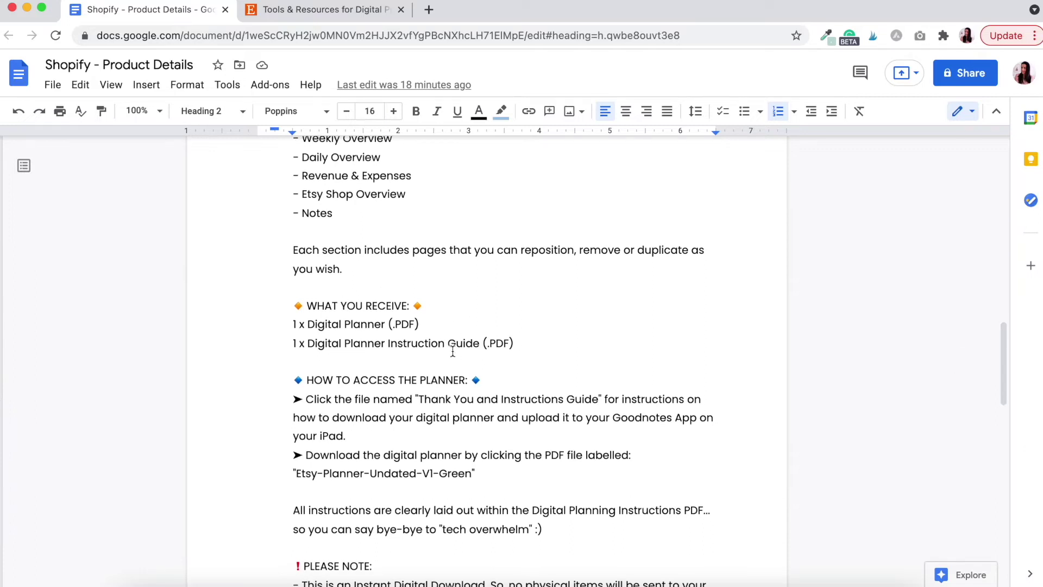
pyautogui.scroll(-2, 452, 352)
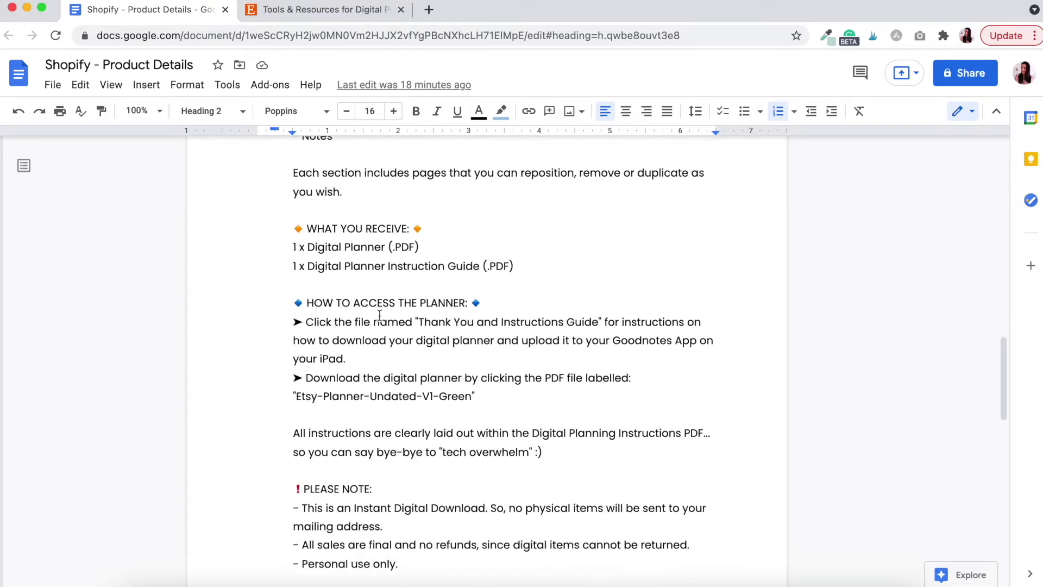
pyautogui.scroll(-5, 460, 389)
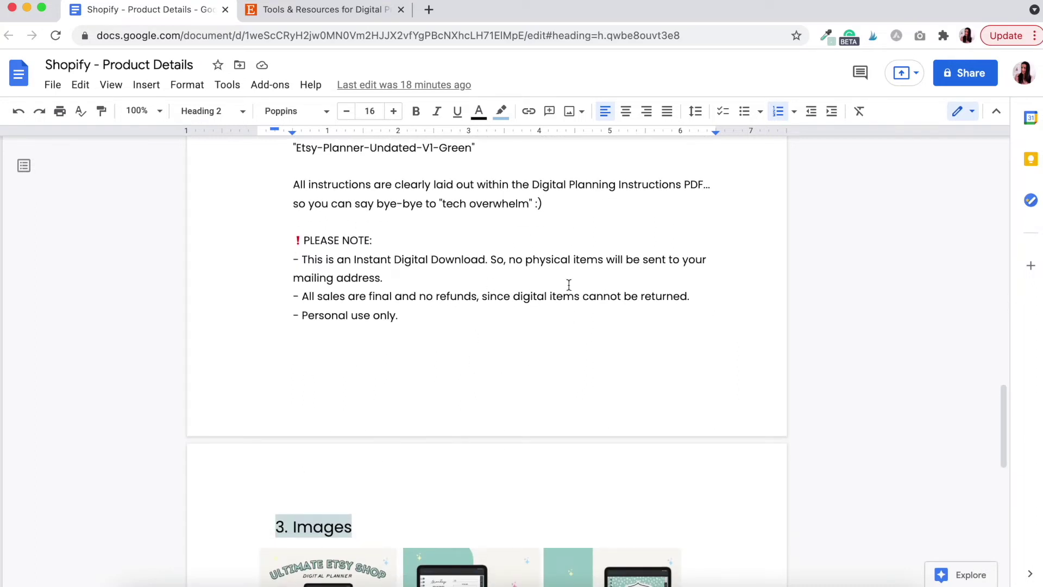
# Step: Examine the Images, Price, Collection and Deliverables sections of the product details, selecting the collection name "Etsy Planners"
pyautogui.scroll(-4, 510, 365)
pyautogui.scroll(-3, 510, 365)
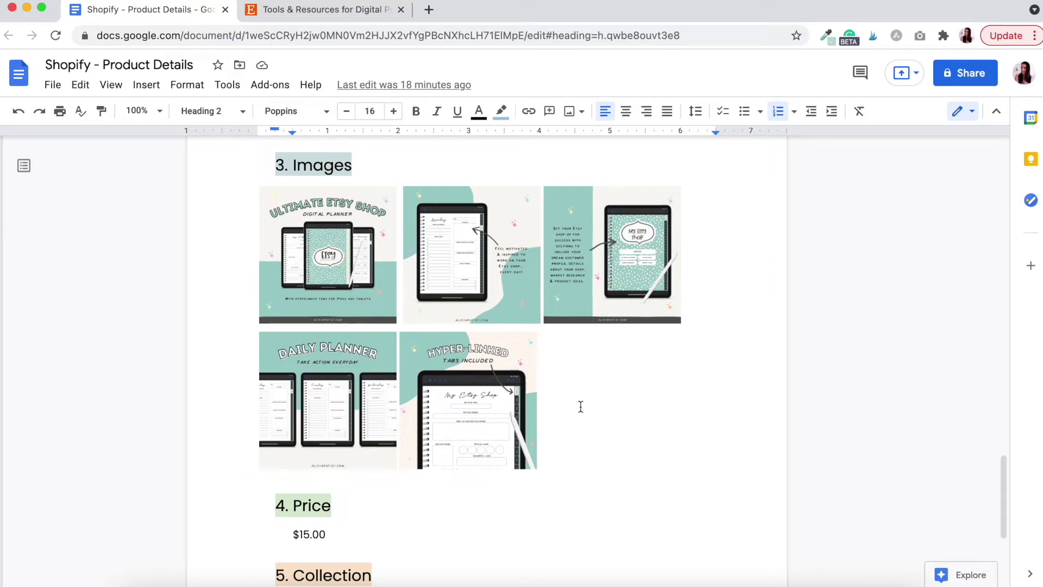
pyautogui.scroll(-3, 597, 418)
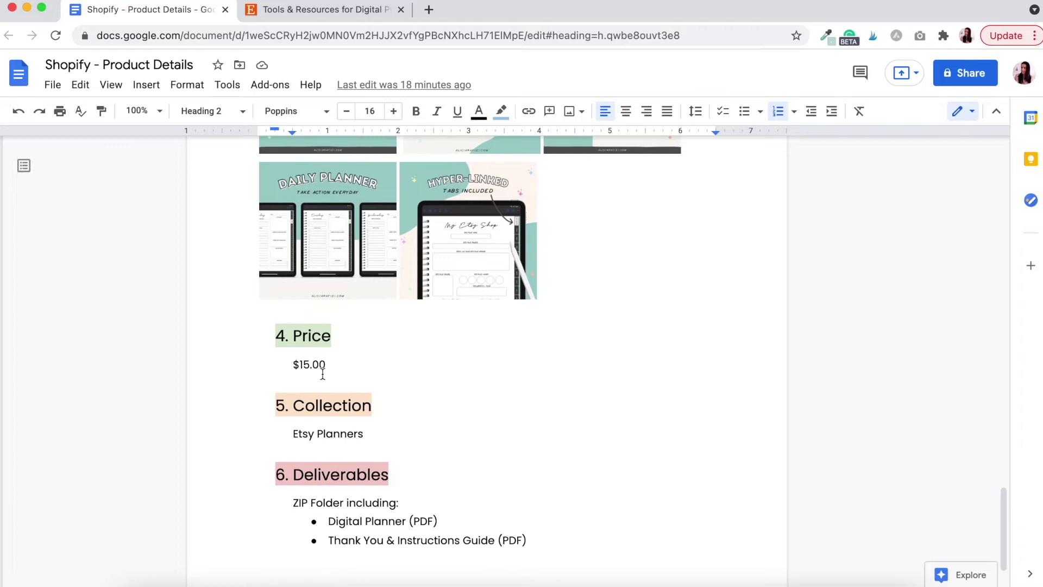
pyautogui.scroll(-2, 396, 364)
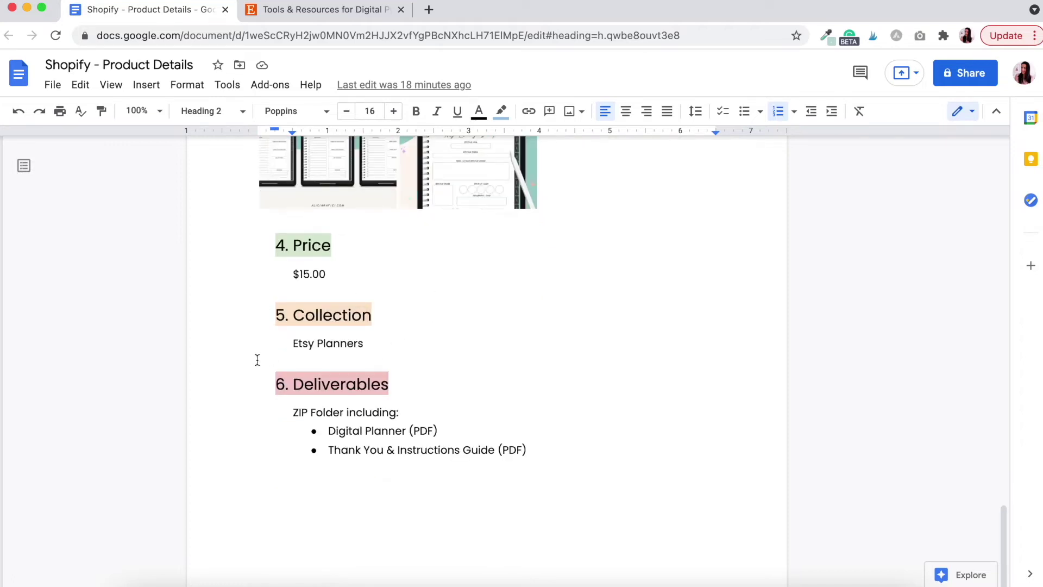
pyautogui.moveTo(293, 343); pyautogui.dragTo(366, 339)
pyautogui.click(416, 350)
pyautogui.scroll(-1, 435, 353)
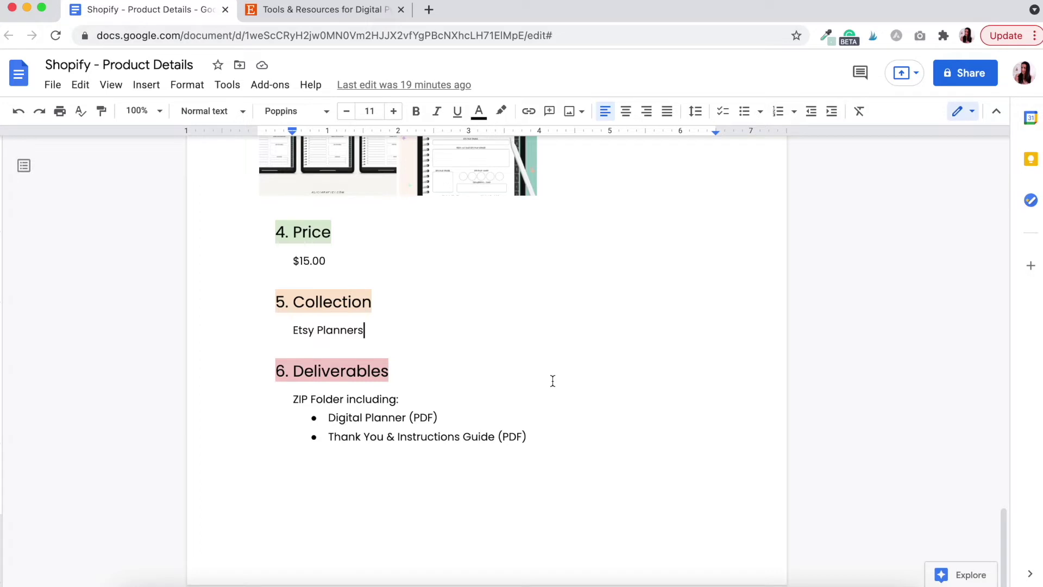
pyautogui.click(587, 441)
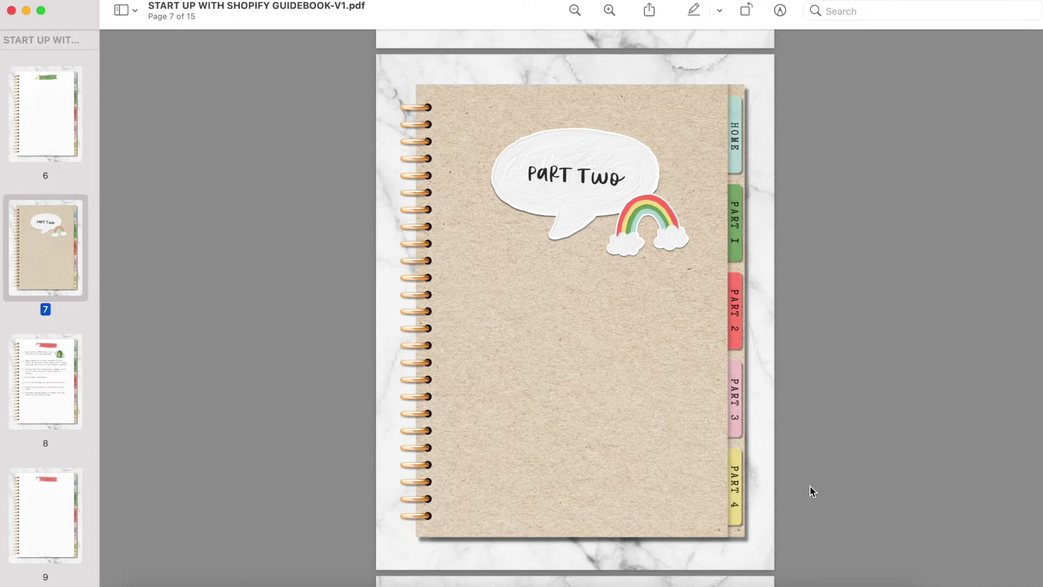
# Step: In the Start Up with Shopify guidebook, go to the Part 2: Set Up checklist and open its free 14-day trial link
pyautogui.scroll(-5, 809, 486)
pyautogui.scroll(-5, 809, 486)
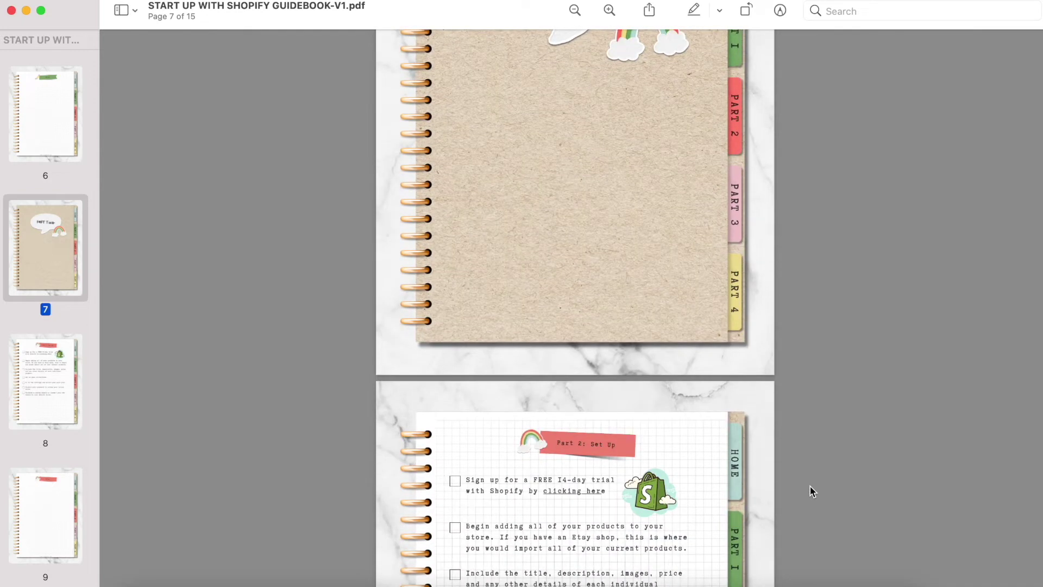
pyautogui.scroll(-3, 809, 490)
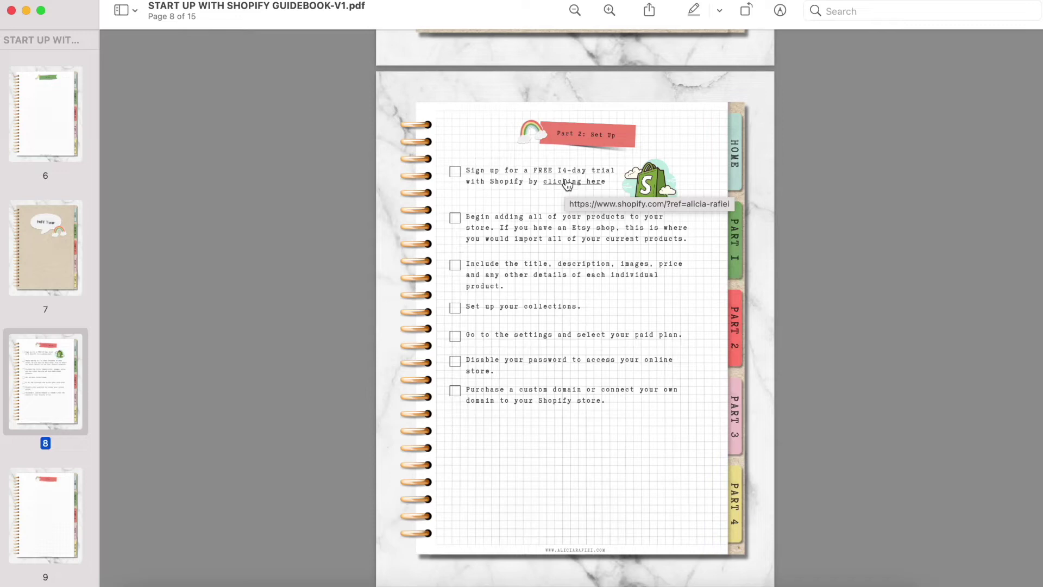
pyautogui.click(567, 183)
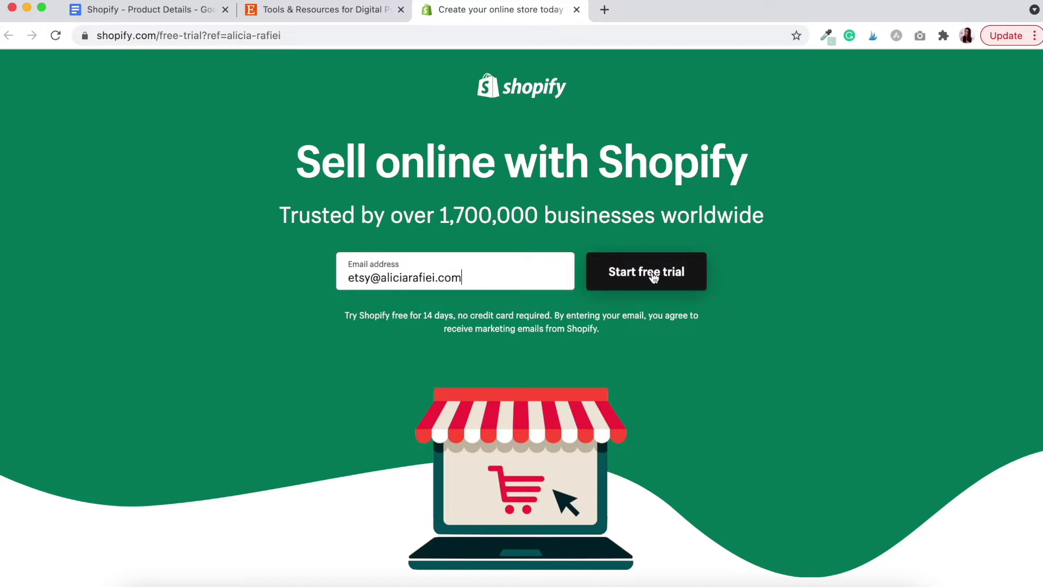
# Step: Start the free Shopify trial with the e-mail address and account password, and create the store as "The Etsy Sellers Club"
pyautogui.click(653, 277)
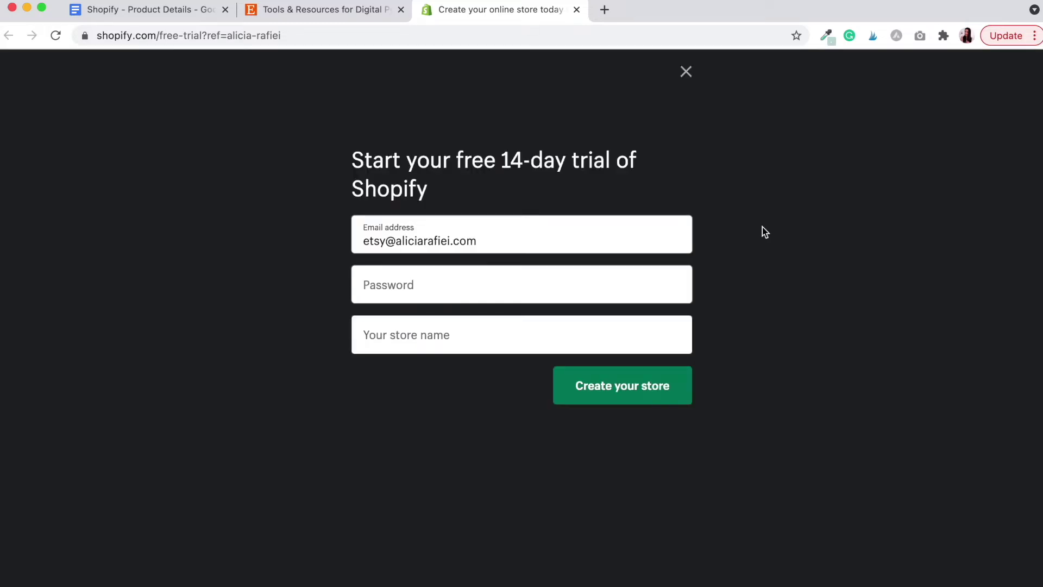
pyautogui.click(508, 337)
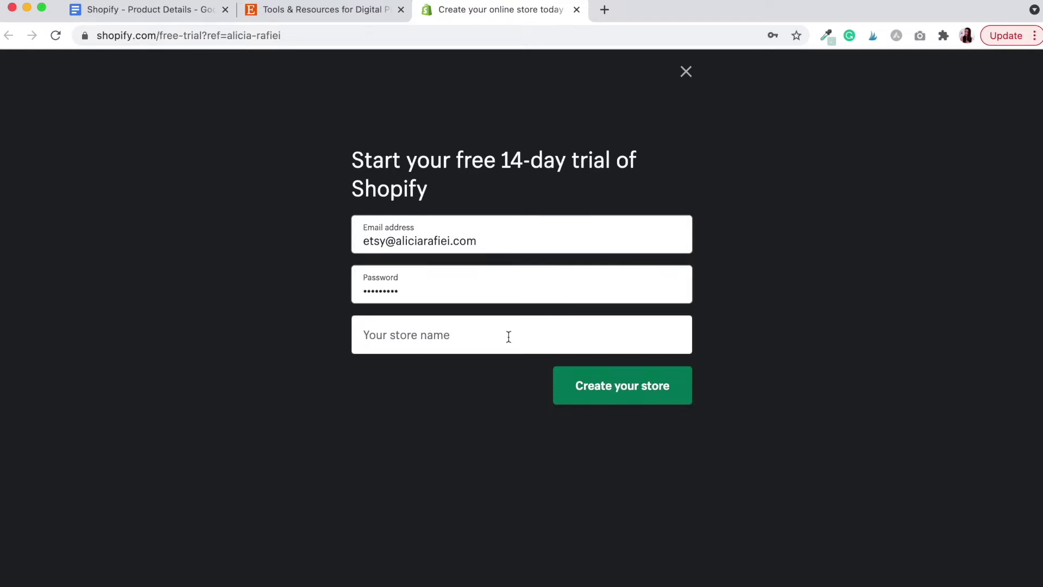
pyautogui.write('The Etsy Sellers Club')
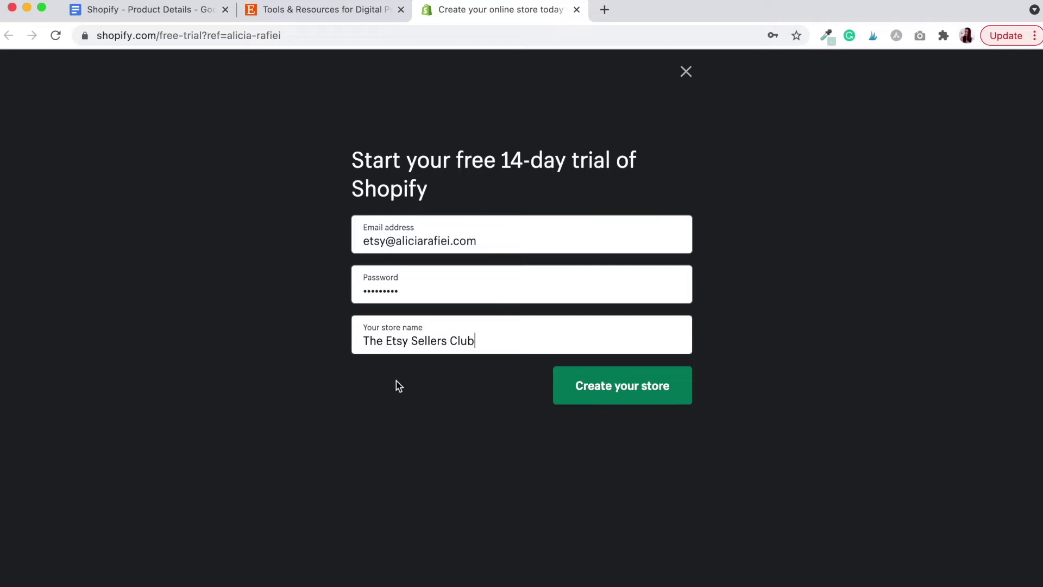
pyautogui.click(611, 391)
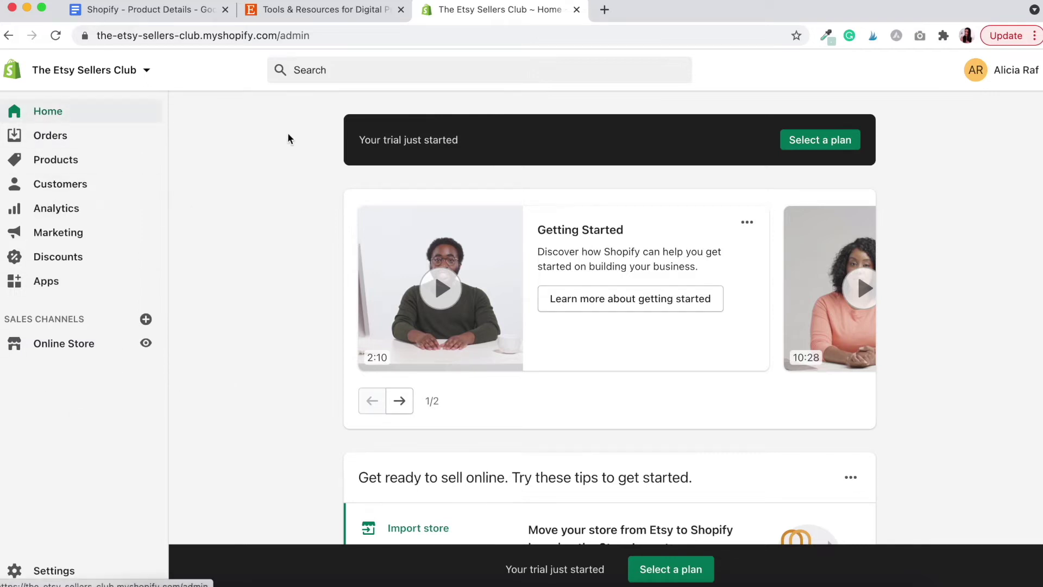
# Step: Look through the getting-started cards and suggestions on the new store's admin Home page
pyautogui.scroll(-5, 298, 215)
pyautogui.scroll(-10, 298, 212)
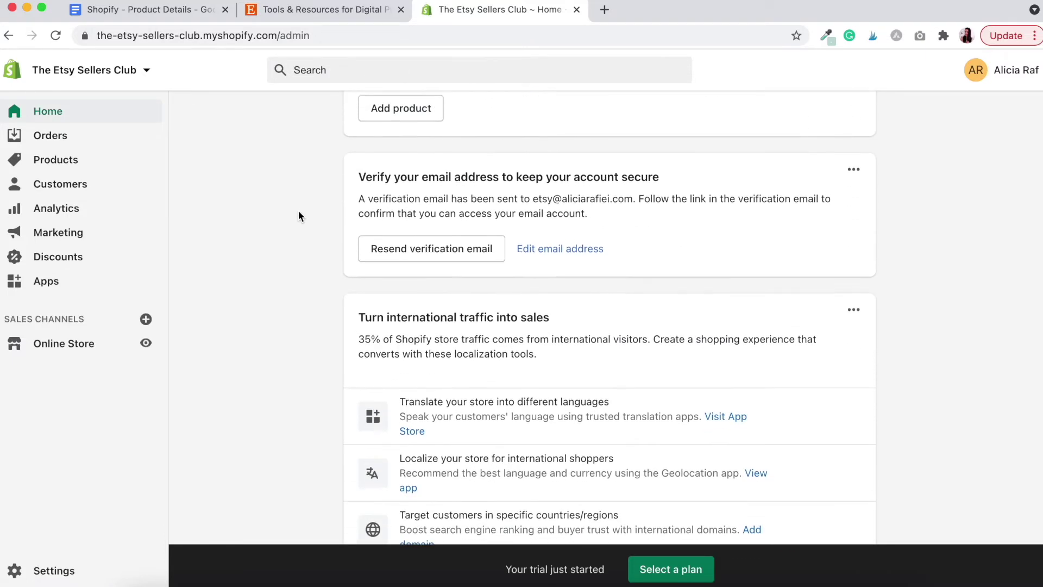
pyautogui.scroll(-13, 298, 215)
pyautogui.scroll(-9, 298, 216)
pyautogui.scroll(16, 299, 216)
pyautogui.scroll(-12, 298, 215)
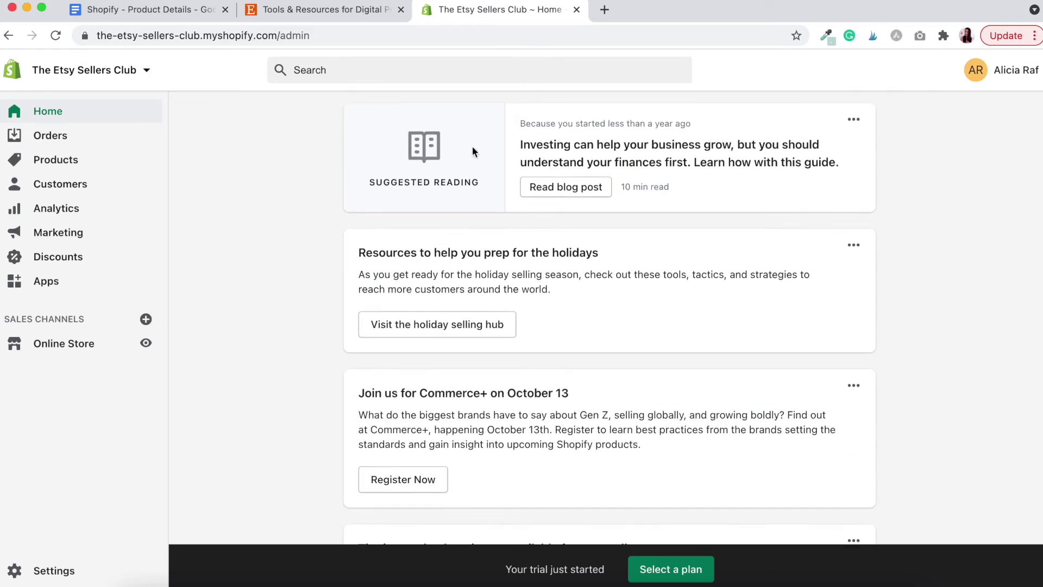
pyautogui.scroll(-7, 296, 379)
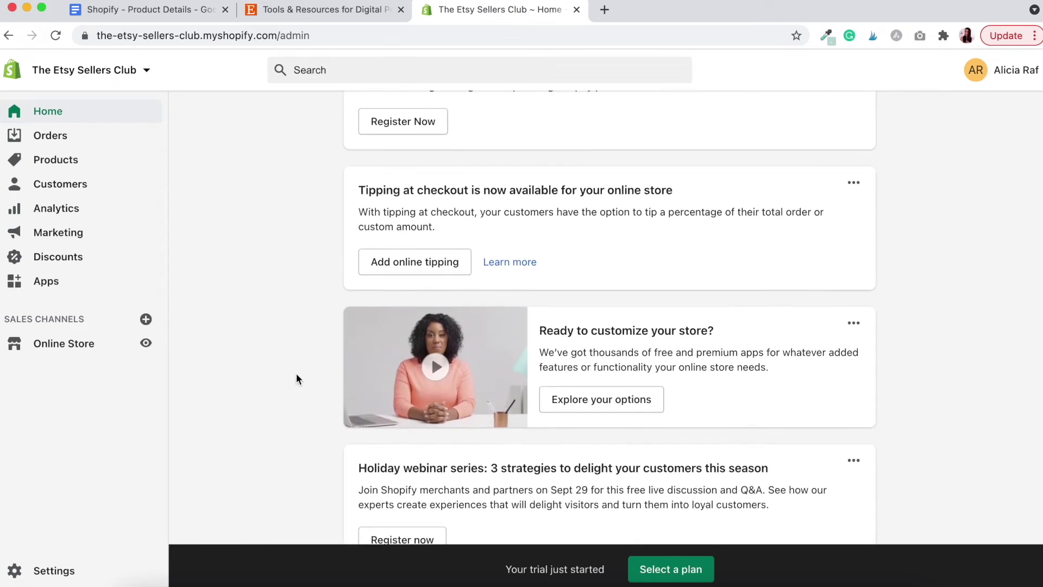
pyautogui.scroll(-1, 296, 379)
pyautogui.scroll(8, 297, 378)
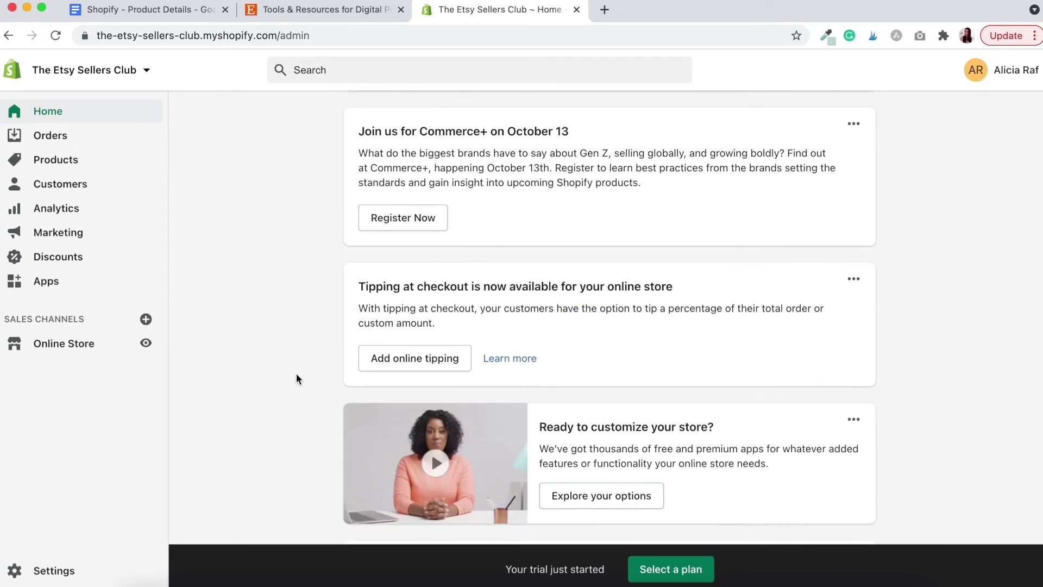
pyautogui.scroll(20, 296, 379)
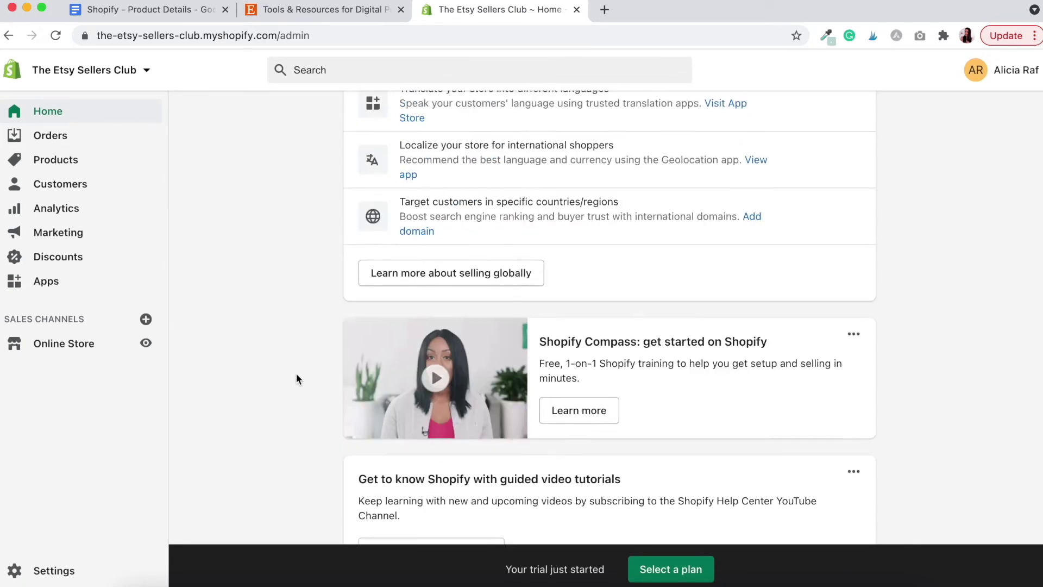
pyautogui.scroll(13, 296, 378)
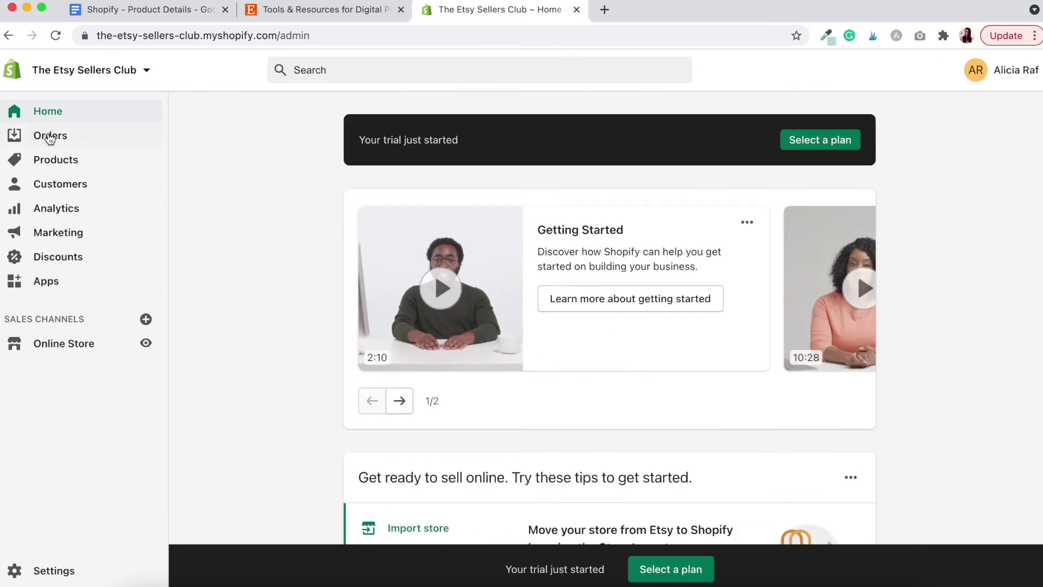
# Step: Look over the Orders, Products and Customers sections of the store admin
pyautogui.click(60, 140)
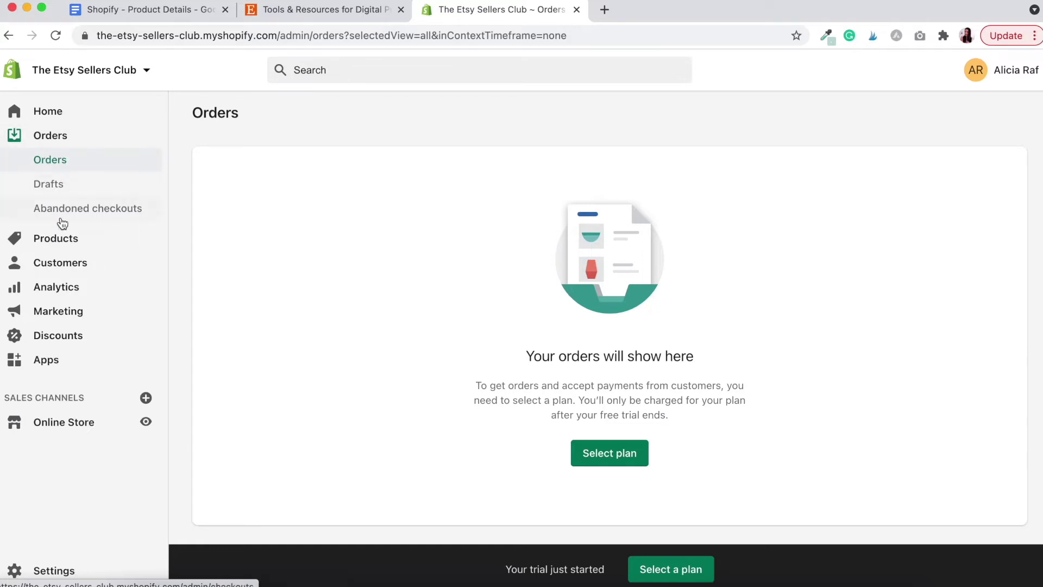
pyautogui.click(60, 241)
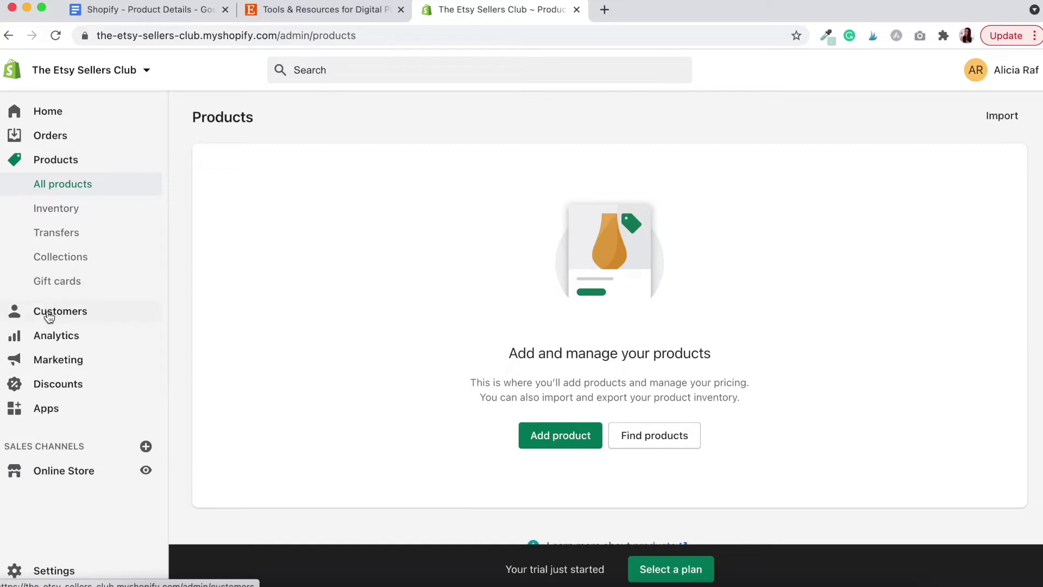
pyautogui.click(77, 311)
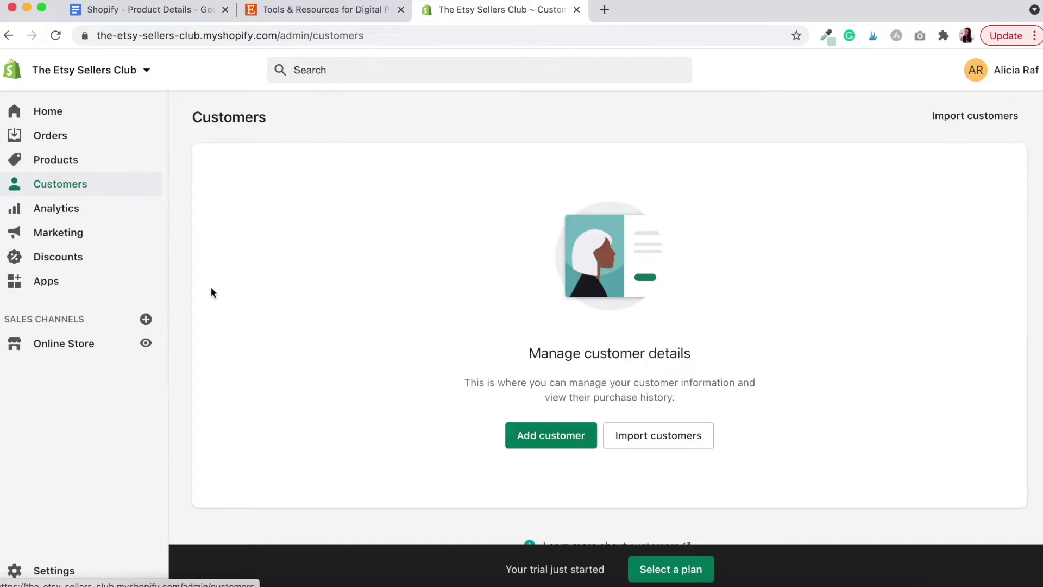
# Step: Examine the sales, session and order reports on the Analytics overview dashboard
pyautogui.click(97, 216)
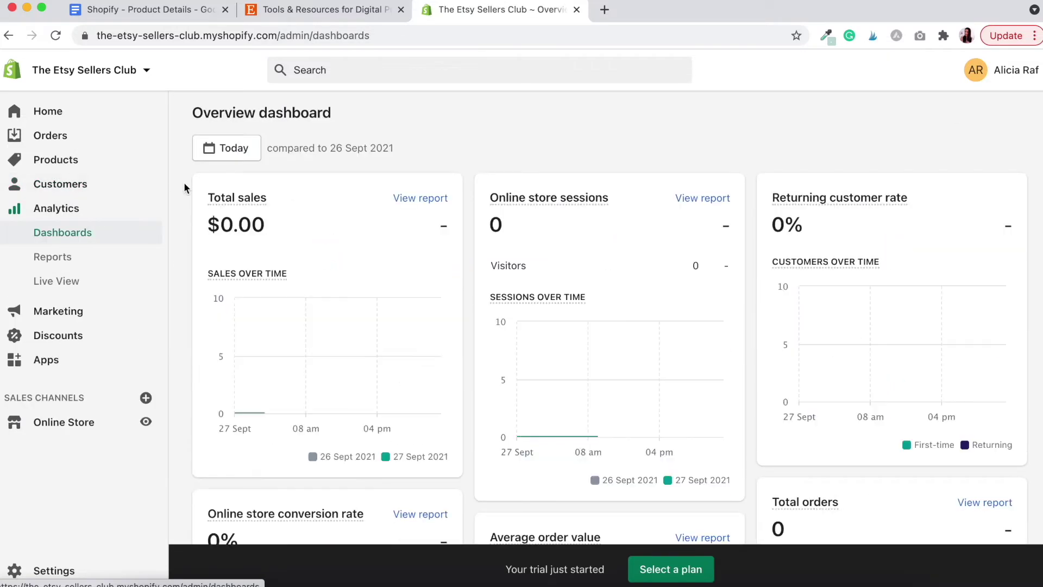
pyautogui.scroll(-10, 185, 188)
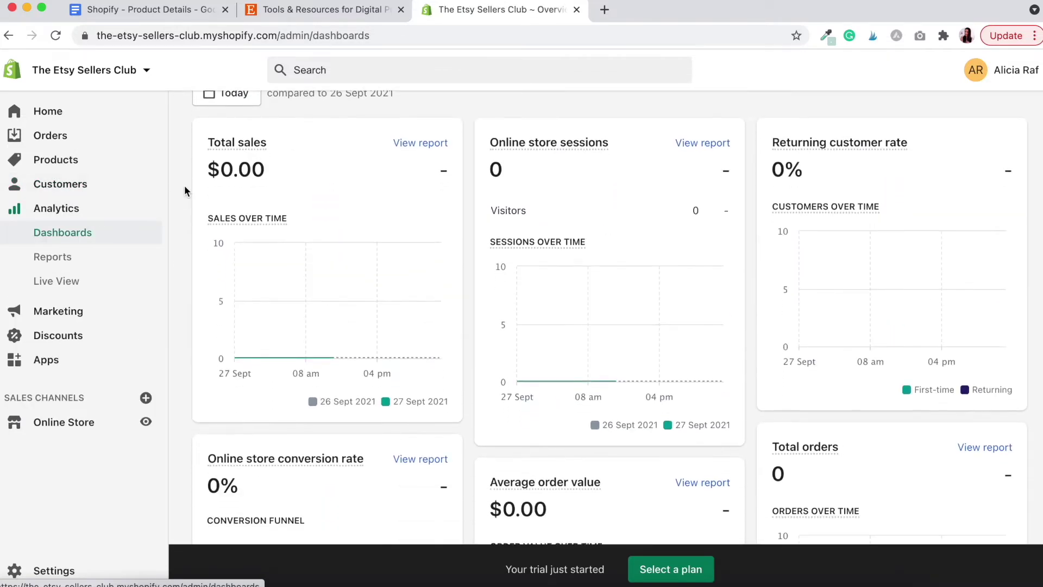
pyautogui.scroll(-8, 185, 189)
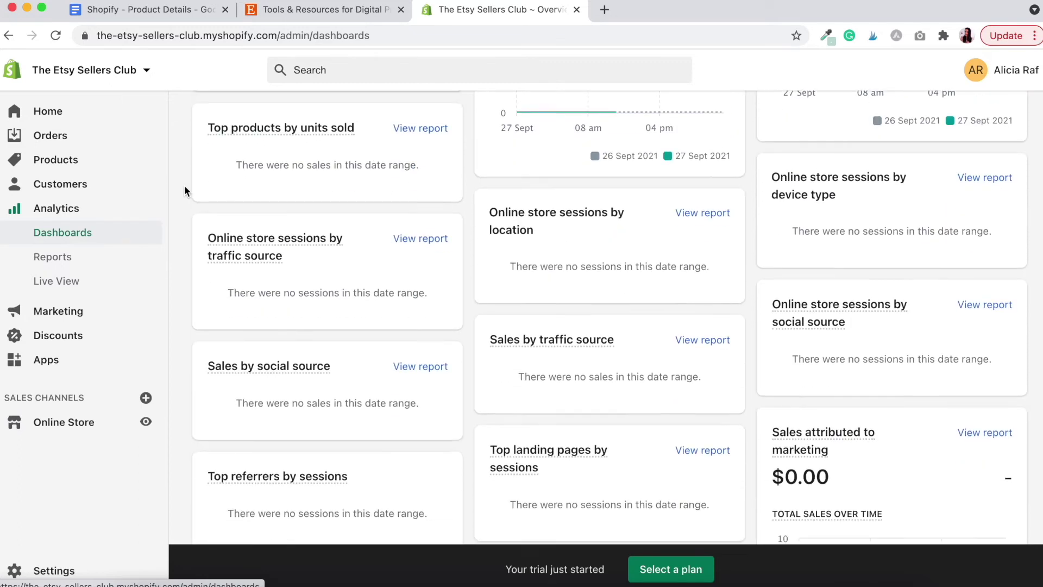
pyautogui.scroll(5, 185, 189)
pyautogui.scroll(12, 184, 187)
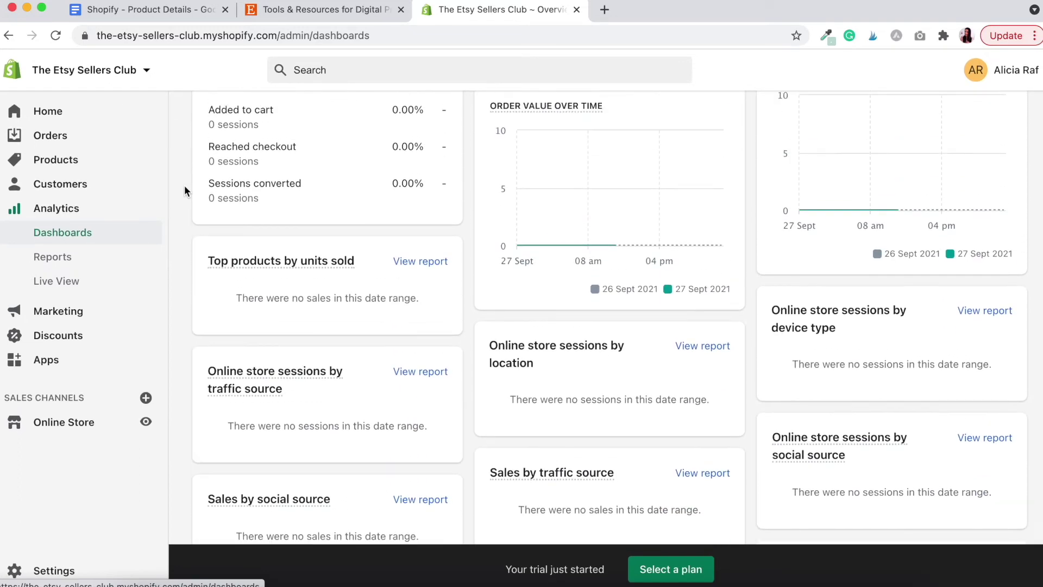
# Step: Look over the Marketing overview, Discounts and Apps pages of the store admin
pyautogui.click(58, 313)
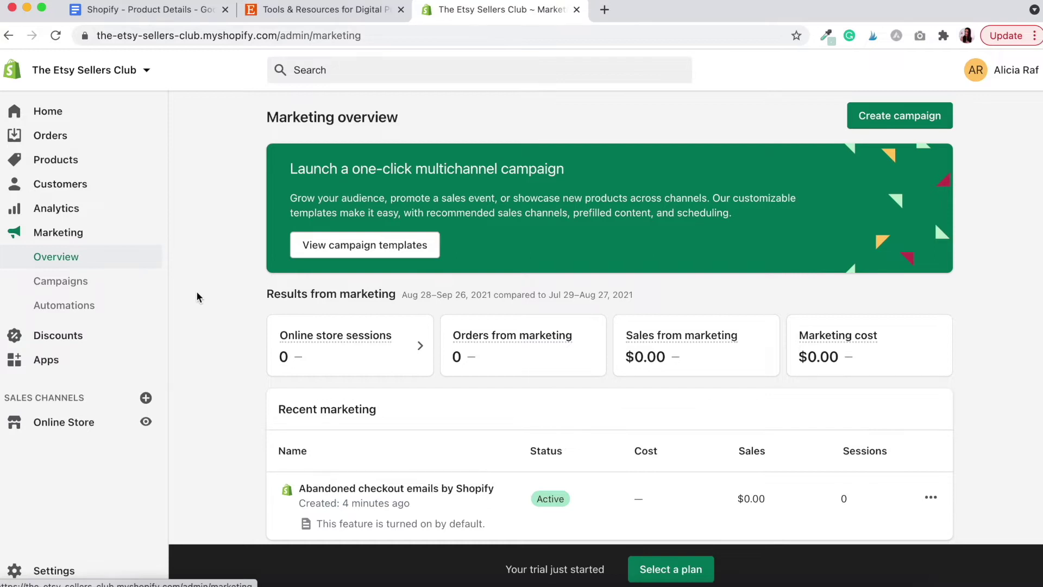
pyautogui.click(77, 338)
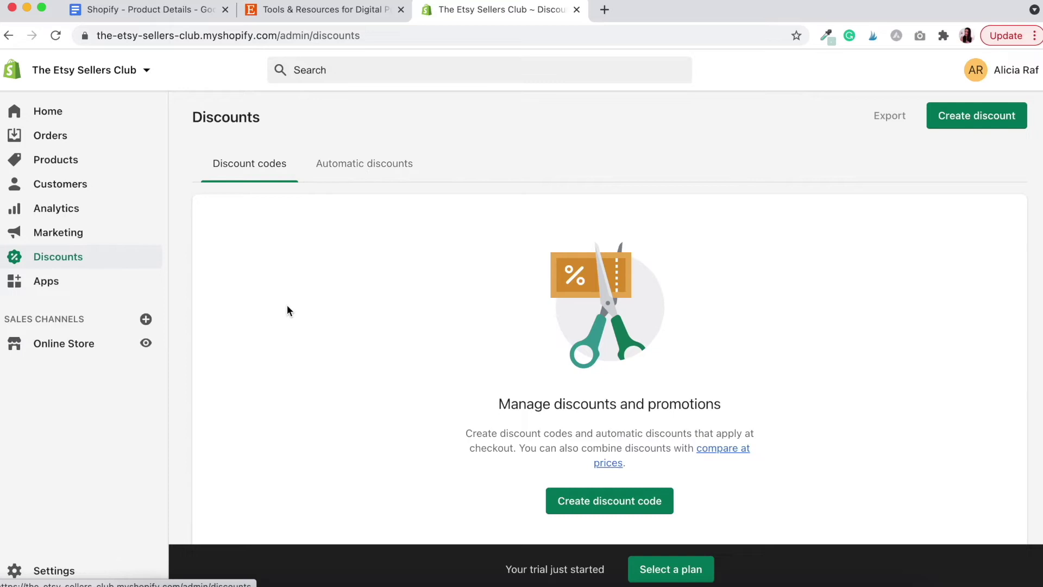
pyautogui.click(53, 285)
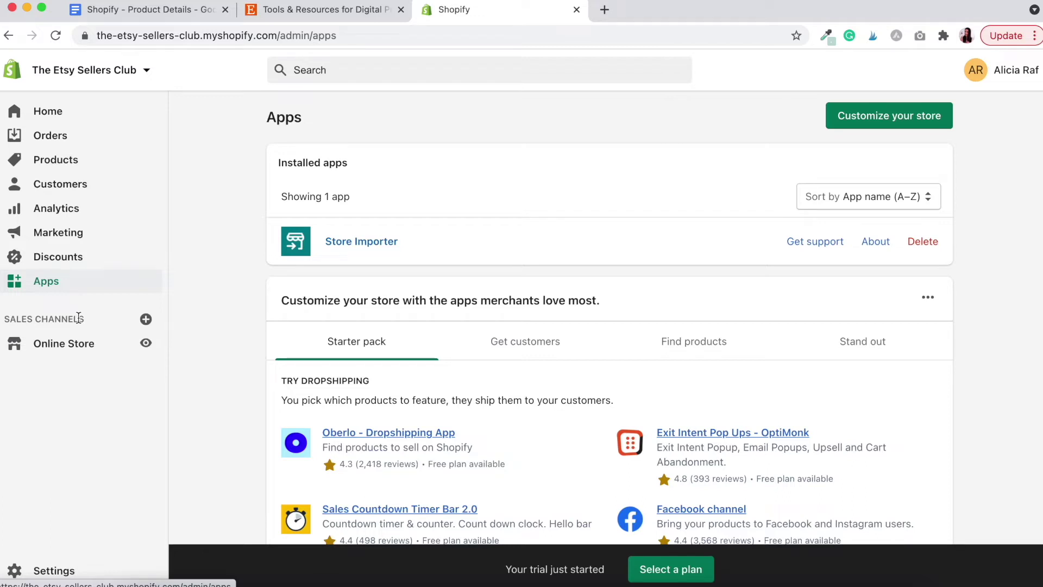
# Step: Open the Online Store's Themes page, check the guidebook's Part 2: Set Up list, and return to the Themes page
pyautogui.click(60, 351)
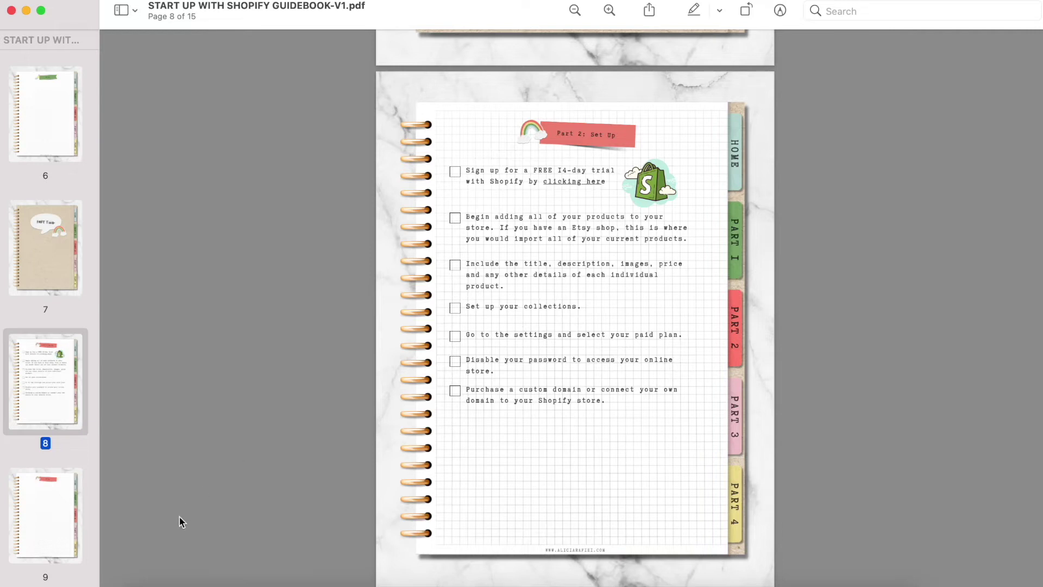
pyautogui.click(293, 580)
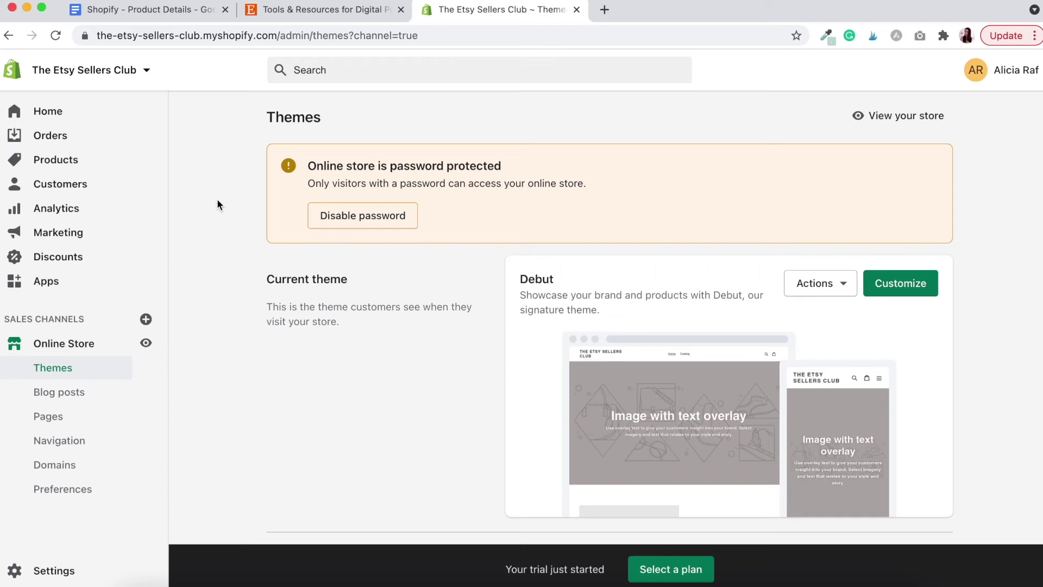
# Step: Start a new product and examine the form's title, description, media, pricing, inventory, shipping, variants and search engine listing sections
pyautogui.click(59, 163)
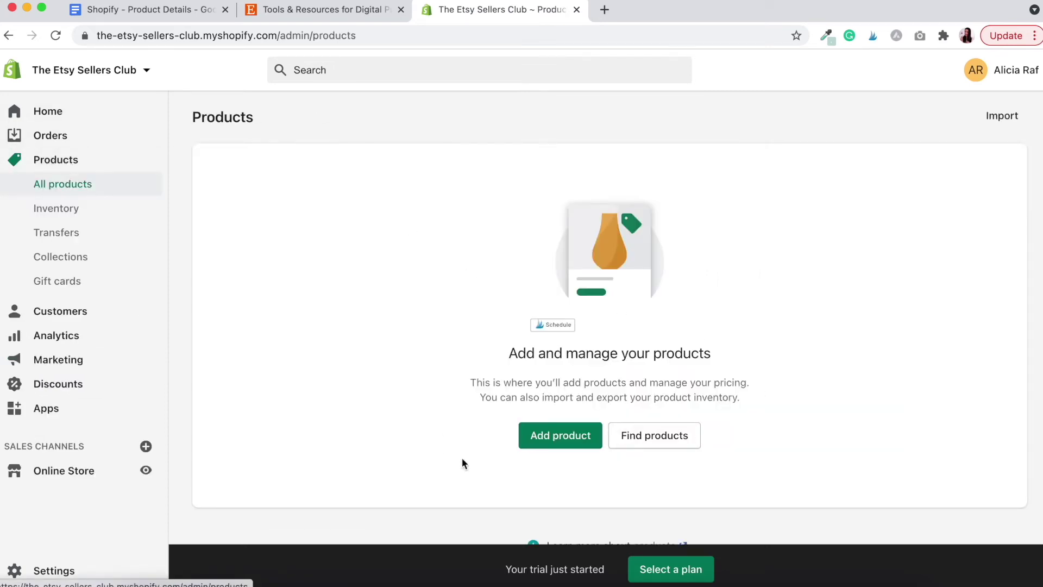
pyautogui.click(553, 440)
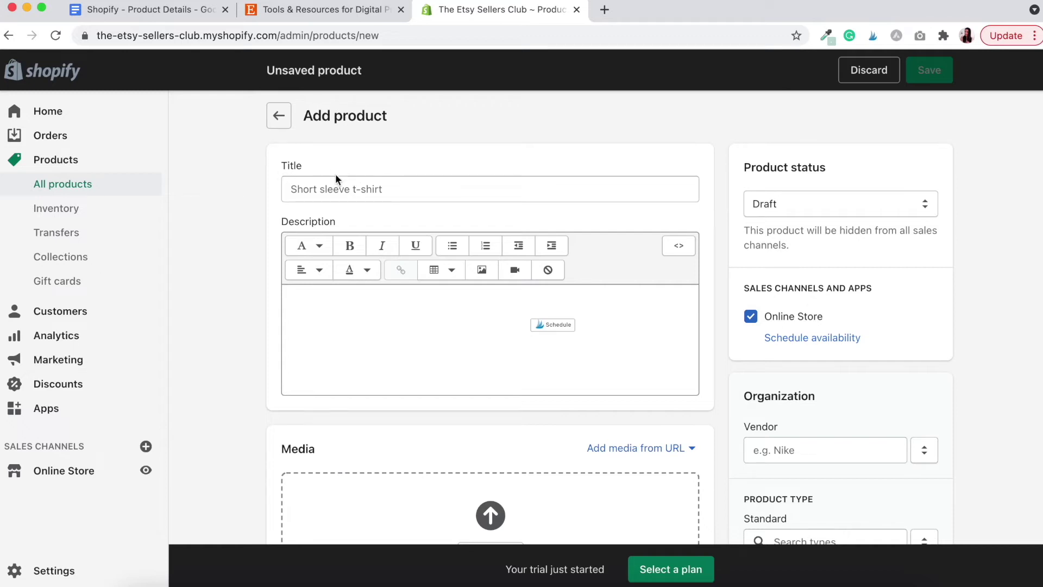
pyautogui.scroll(-5, 315, 315)
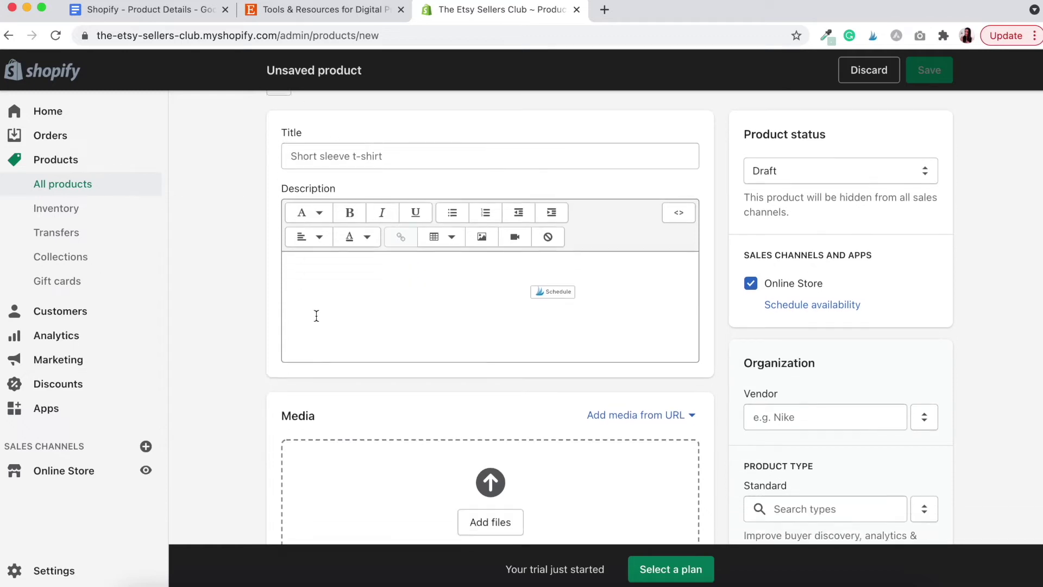
pyautogui.scroll(-1, 318, 322)
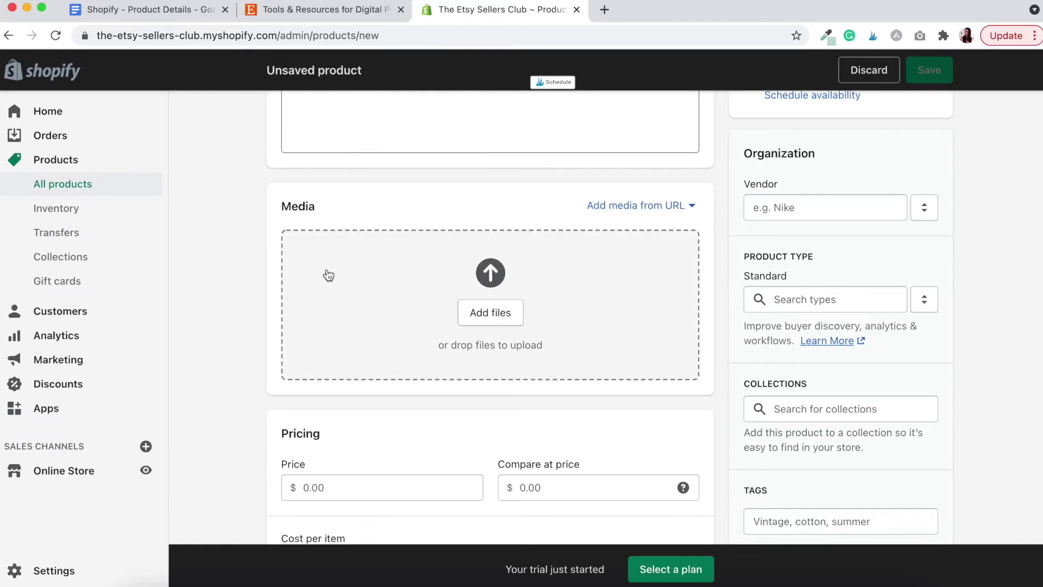
pyautogui.scroll(-6, 362, 356)
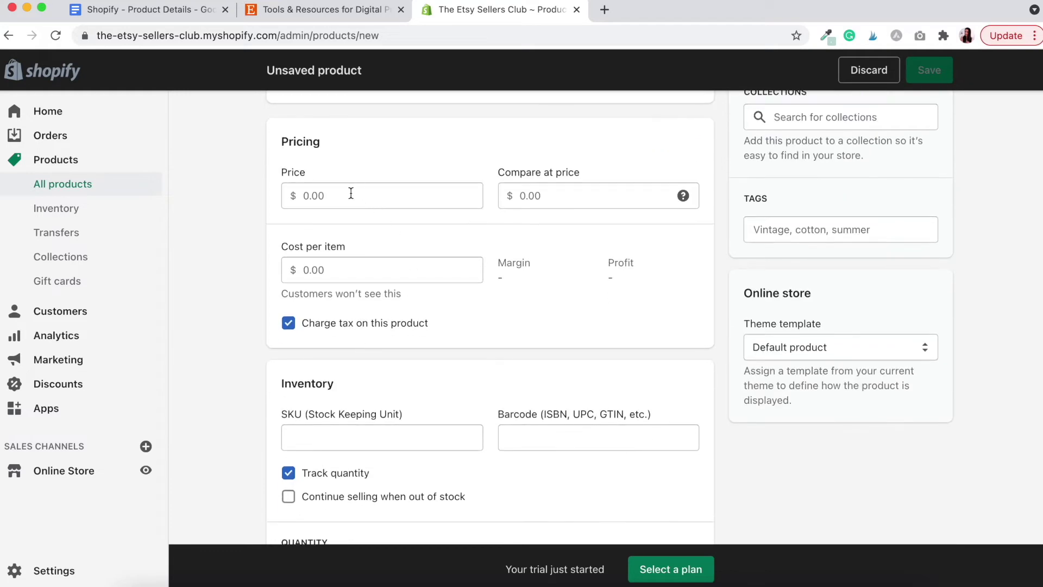
pyautogui.scroll(-3, 516, 320)
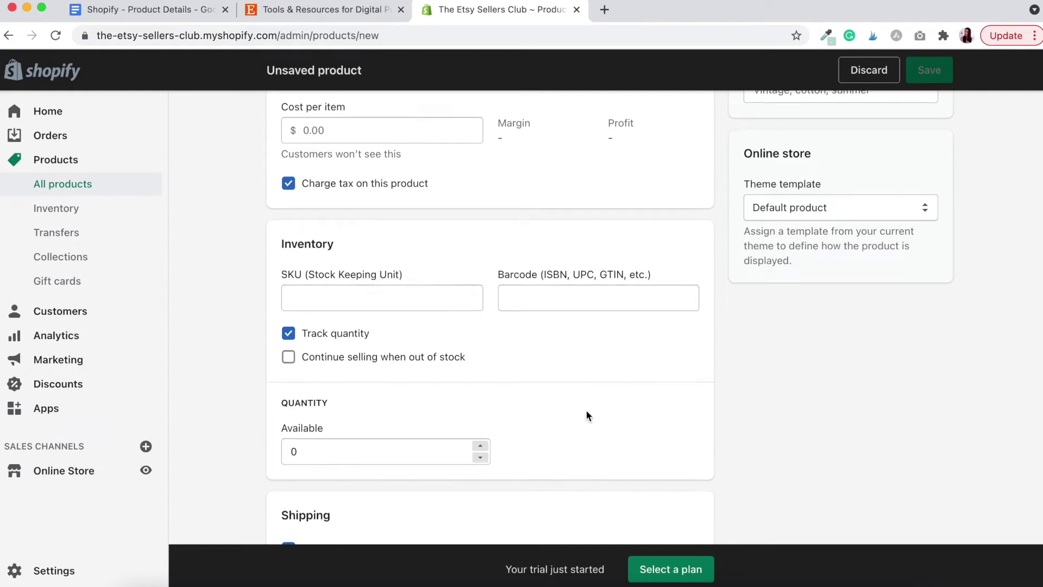
pyautogui.scroll(-5, 587, 416)
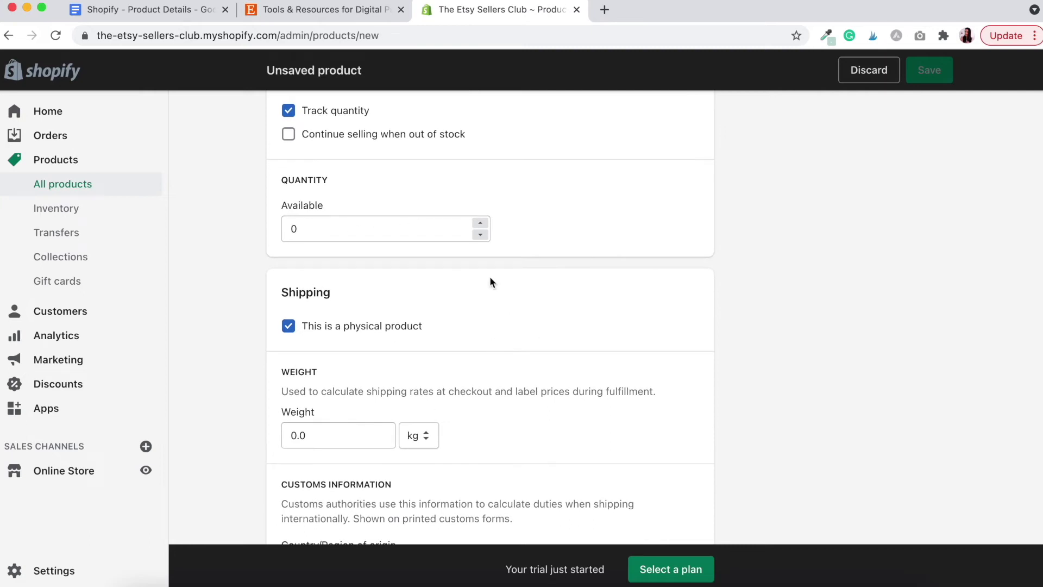
pyautogui.scroll(-8, 490, 339)
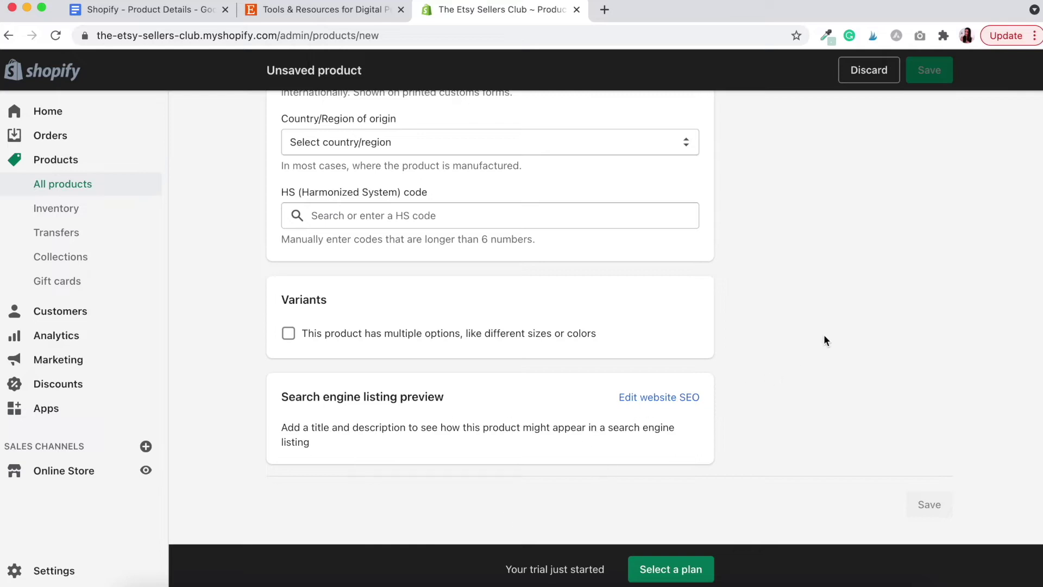
# Step: Look over the new product's status, sales channels, vendor, product type, collections, tags and theme template options
pyautogui.scroll(20, 824, 336)
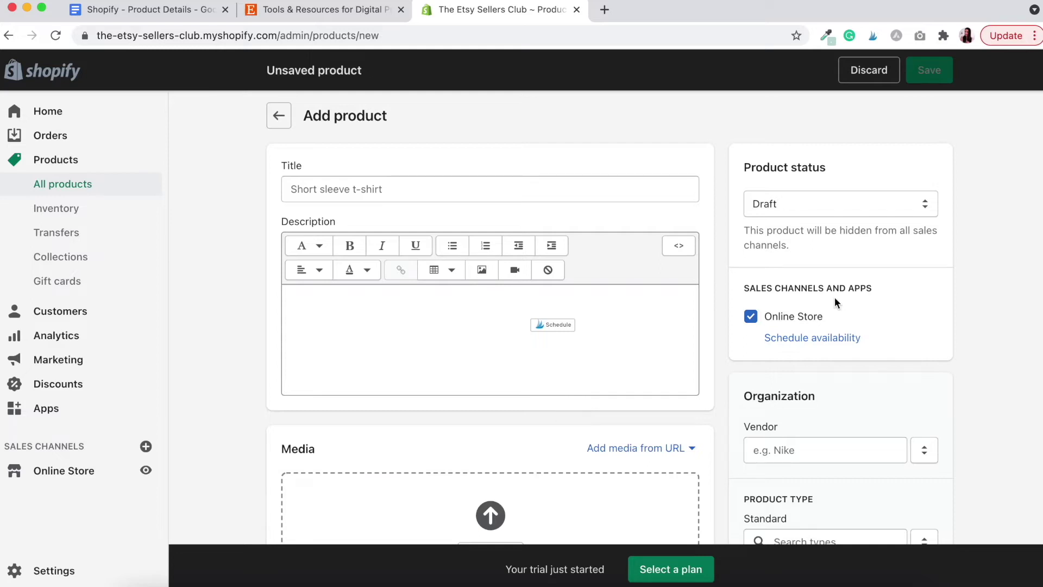
pyautogui.scroll(-5, 834, 296)
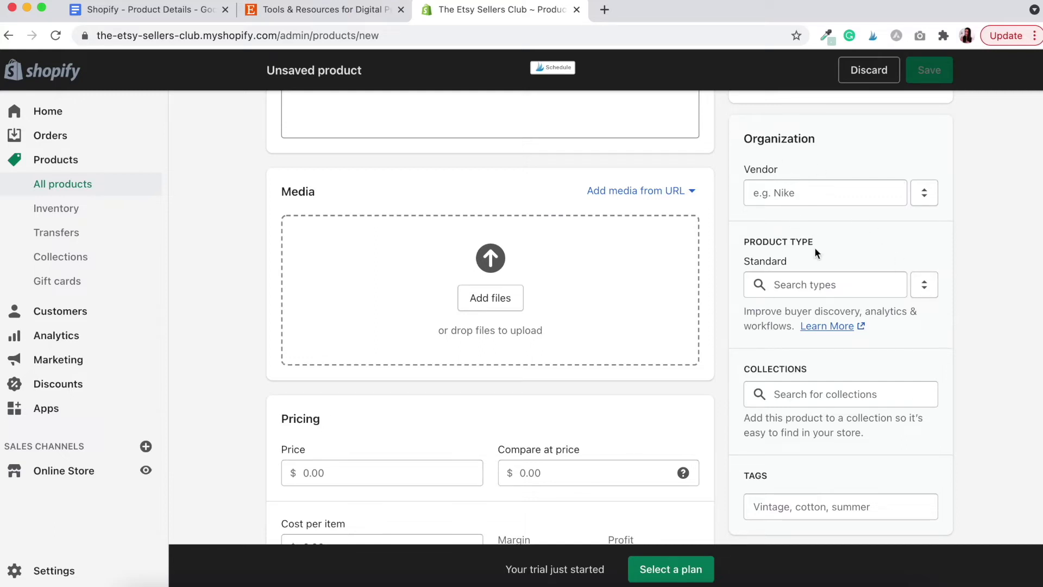
pyautogui.scroll(-2, 815, 241)
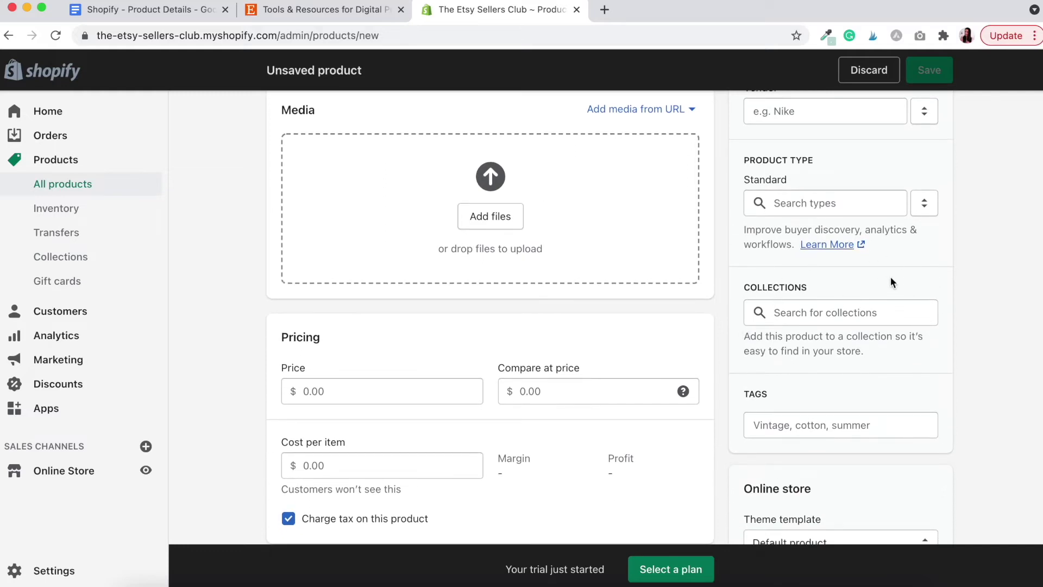
pyautogui.scroll(-3, 890, 278)
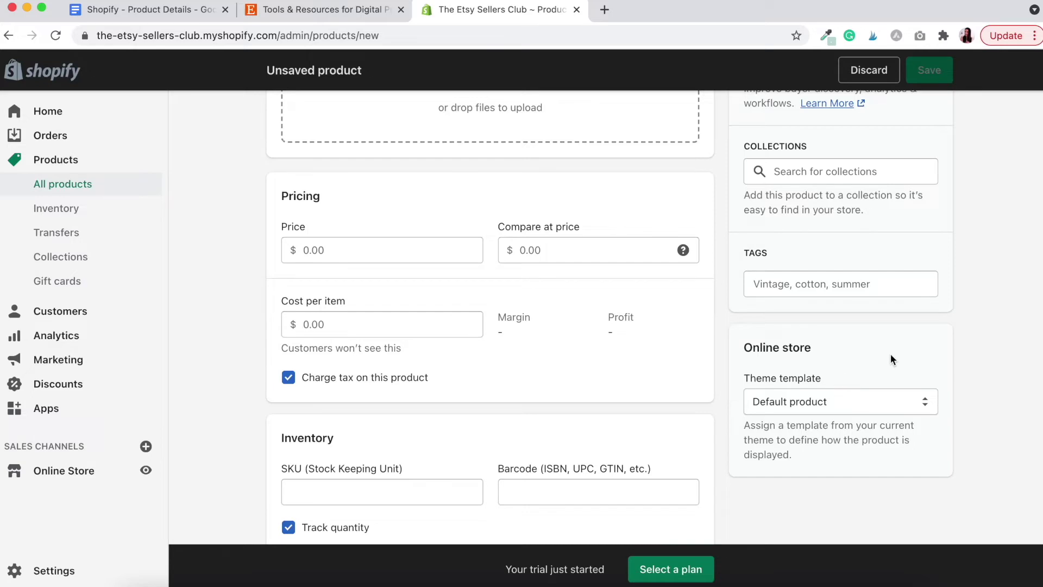
pyautogui.scroll(10, 943, 347)
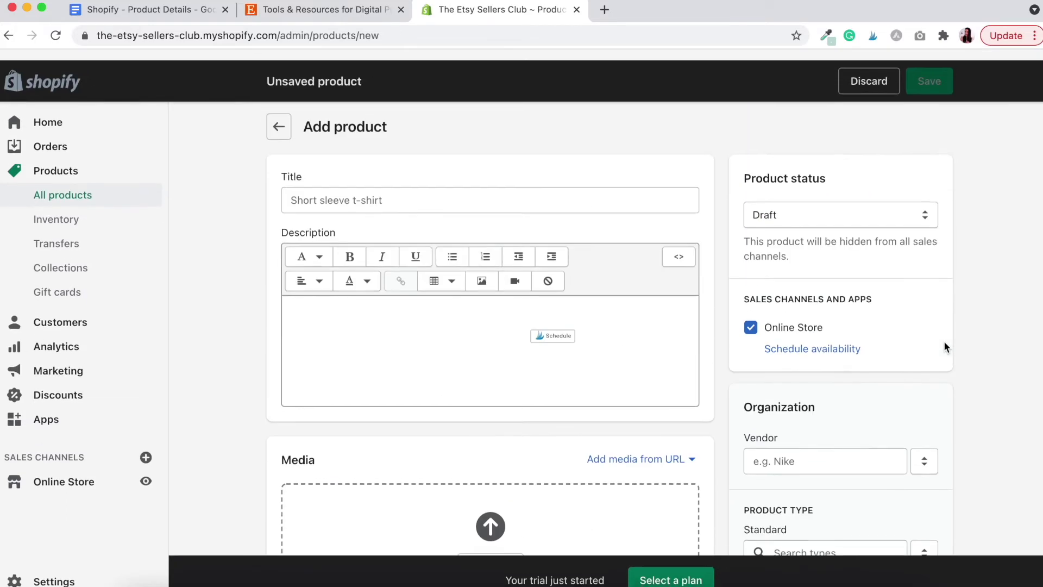
# Step: Fill in the title "Etsy Seller Digital Planner - Green", the prepared description and five planner images, and set the price to $15.00
pyautogui.click(146, 10)
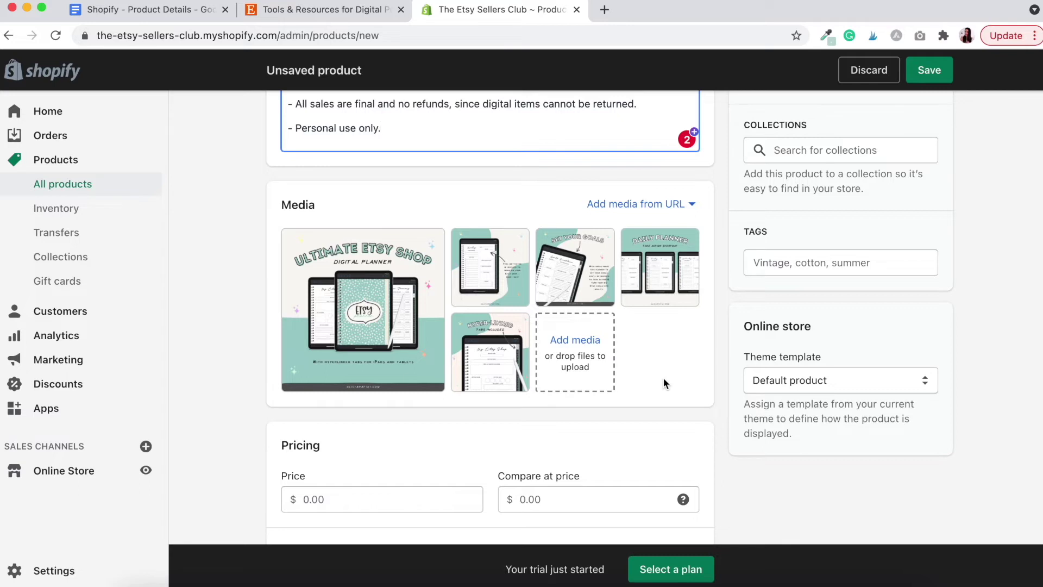
pyautogui.scroll(-3, 665, 384)
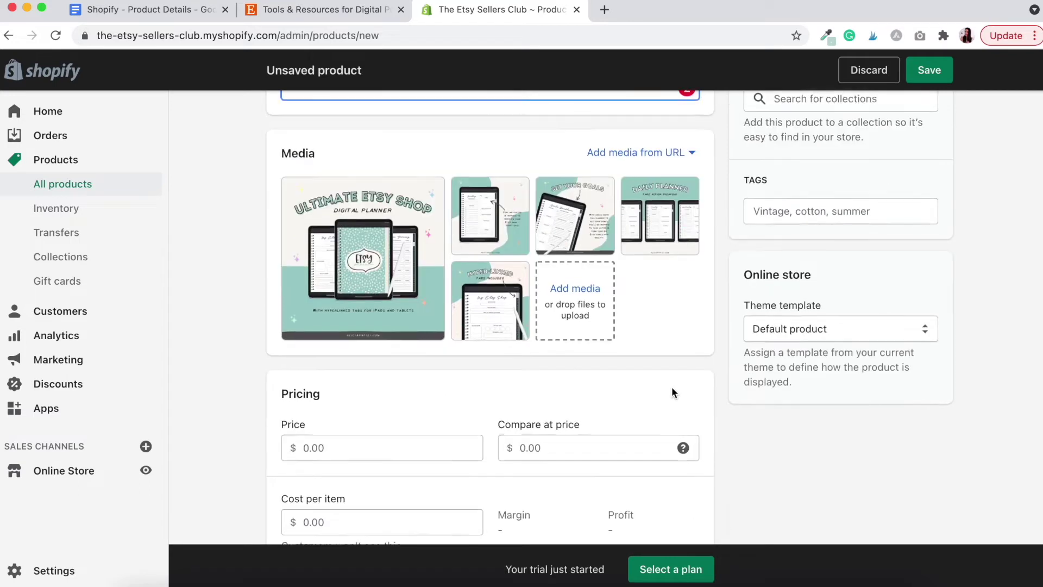
pyautogui.click(326, 400)
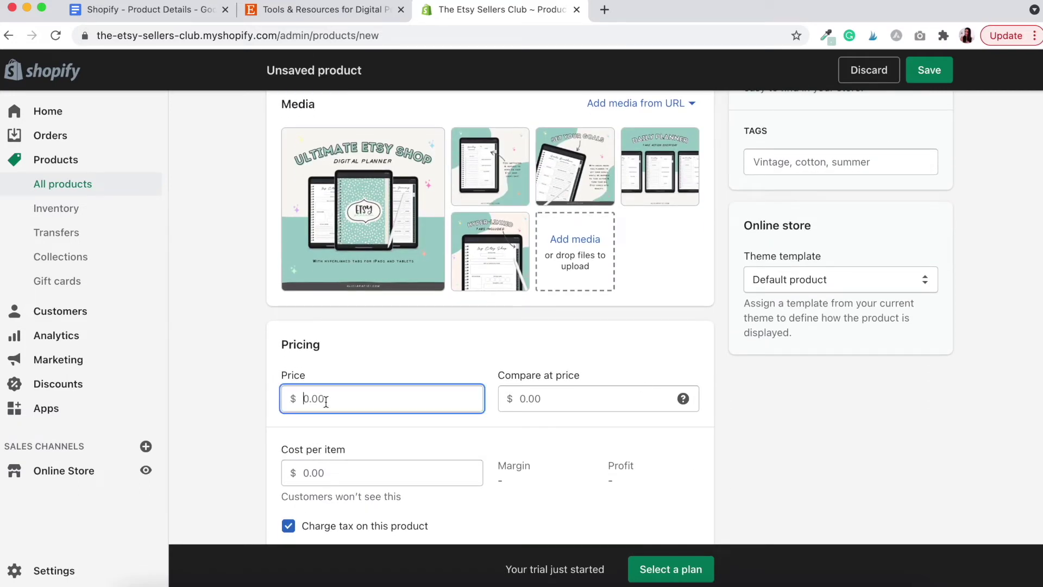
pyautogui.write('15.00')
pyautogui.click(641, 342)
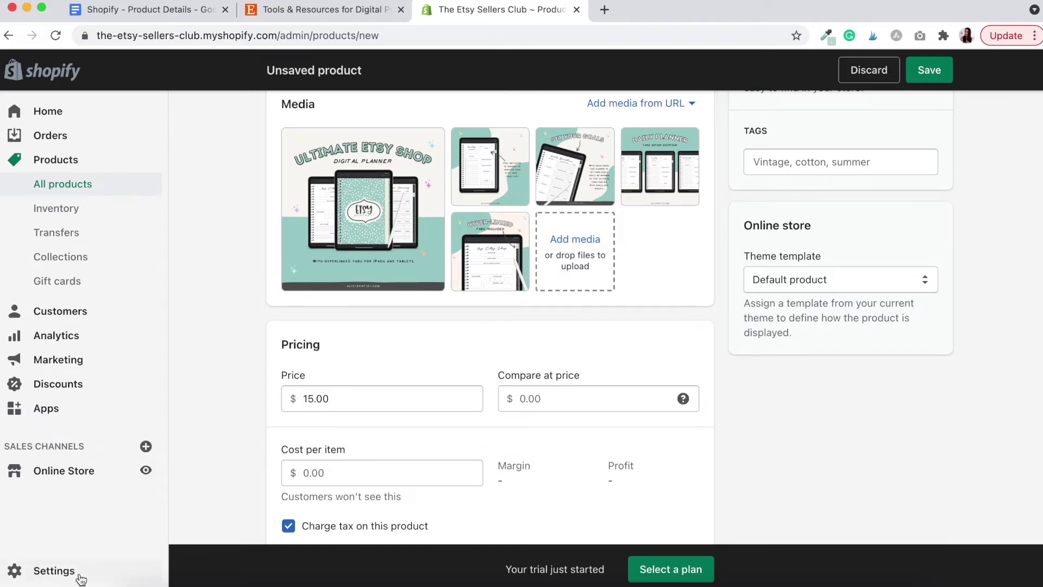
# Step: Turn off quantity tracking and the physical product option for the digital planner
pyautogui.scroll(-5, 657, 372)
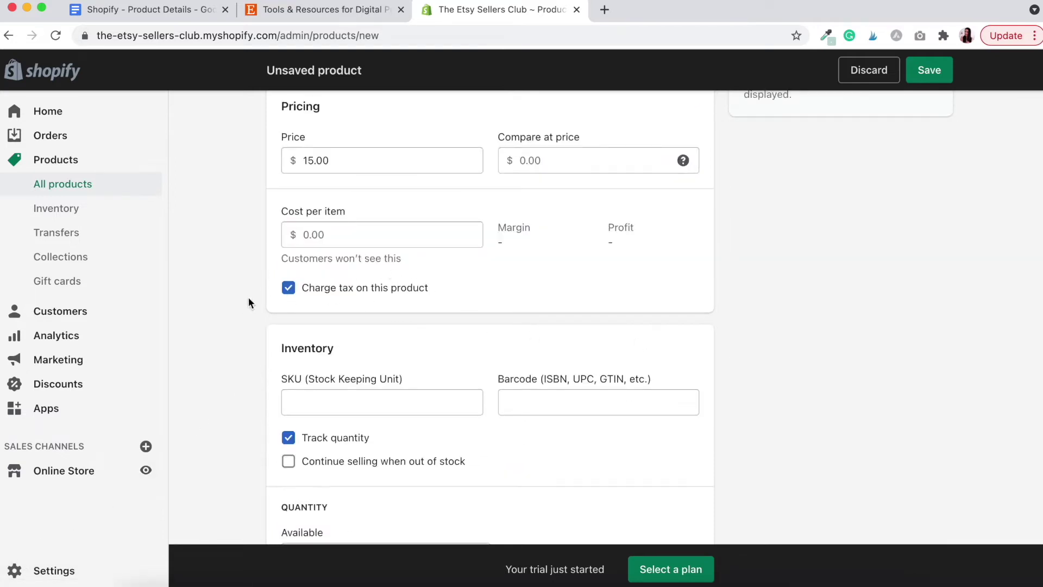
pyautogui.scroll(-3, 265, 270)
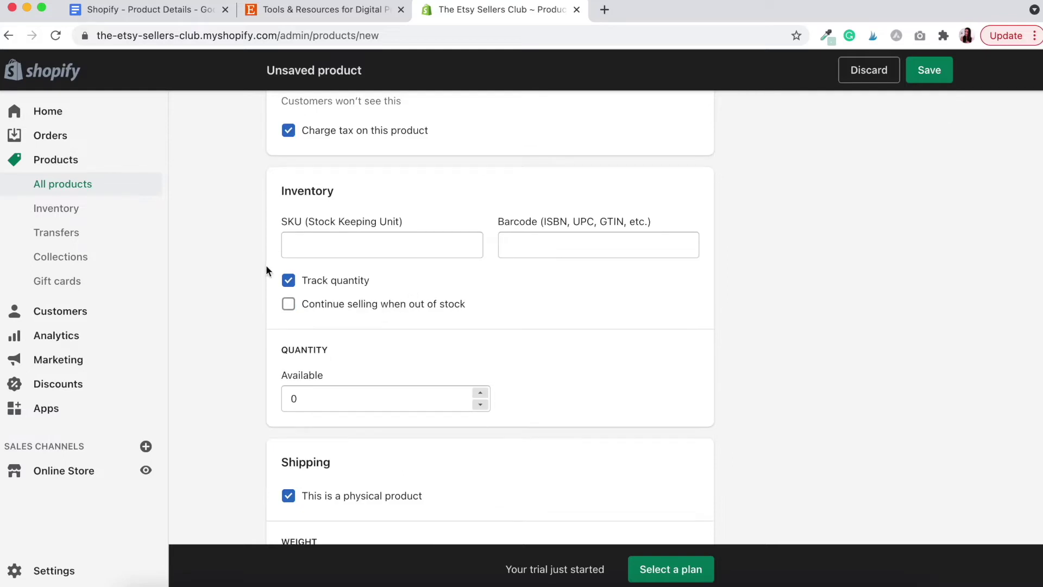
pyautogui.click(289, 281)
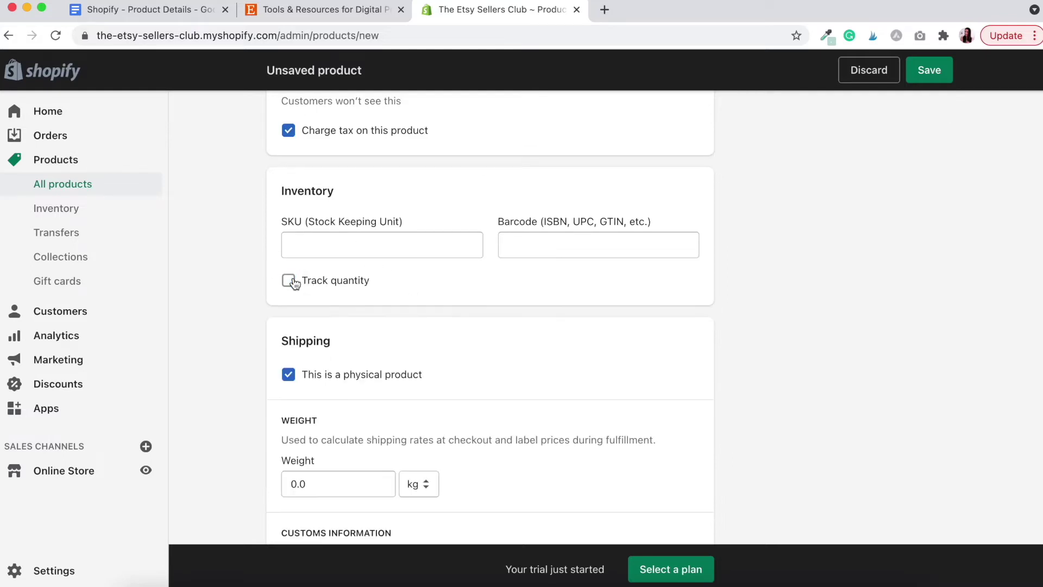
pyautogui.scroll(-1, 383, 330)
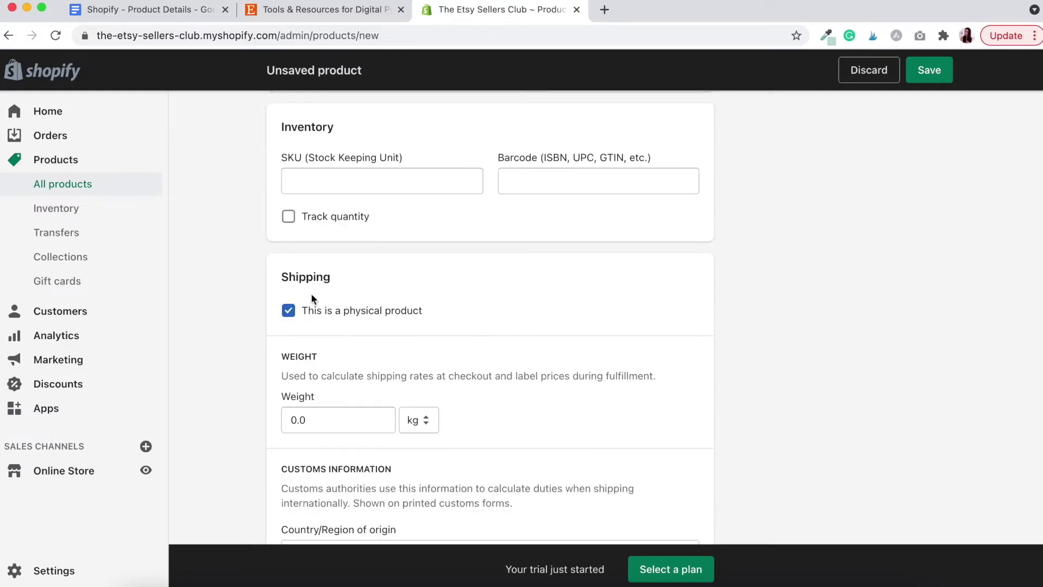
pyautogui.click(288, 311)
pyautogui.scroll(-2, 568, 299)
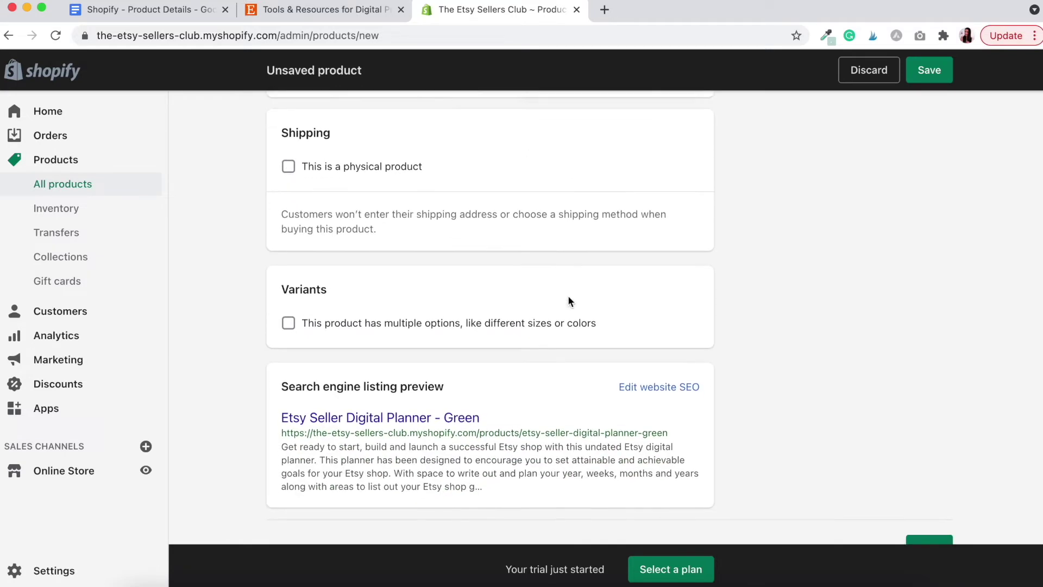
pyautogui.scroll(-1, 569, 295)
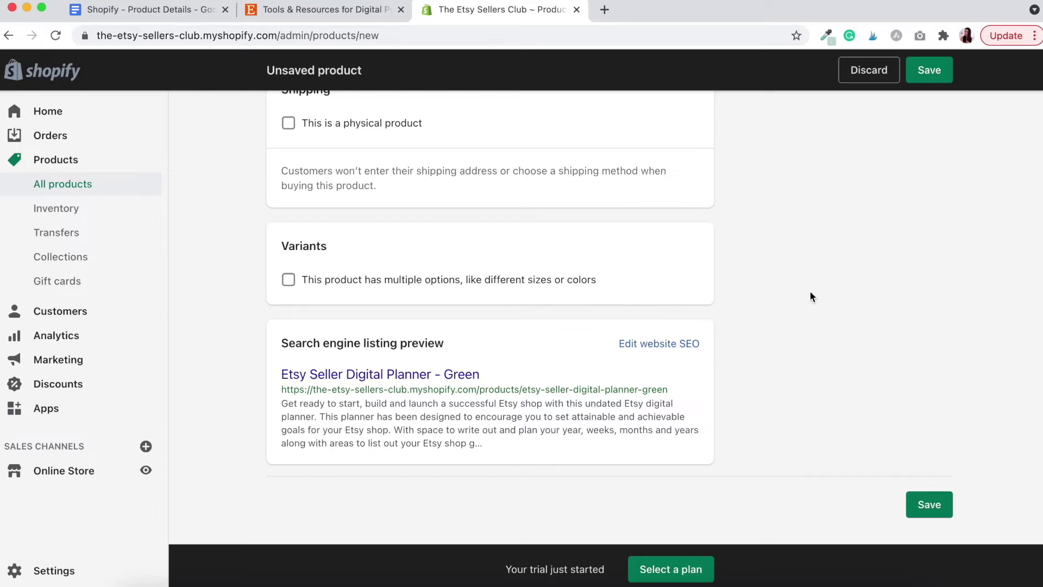
# Step: Set the planner's product status to Active
pyautogui.scroll(15, 809, 295)
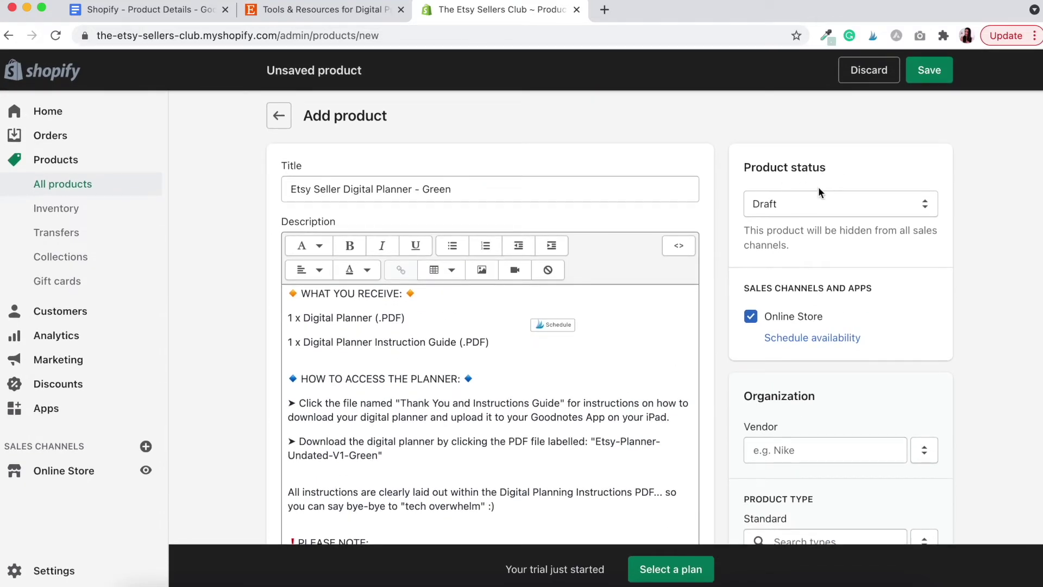
pyautogui.click(797, 203)
pyautogui.click(802, 185)
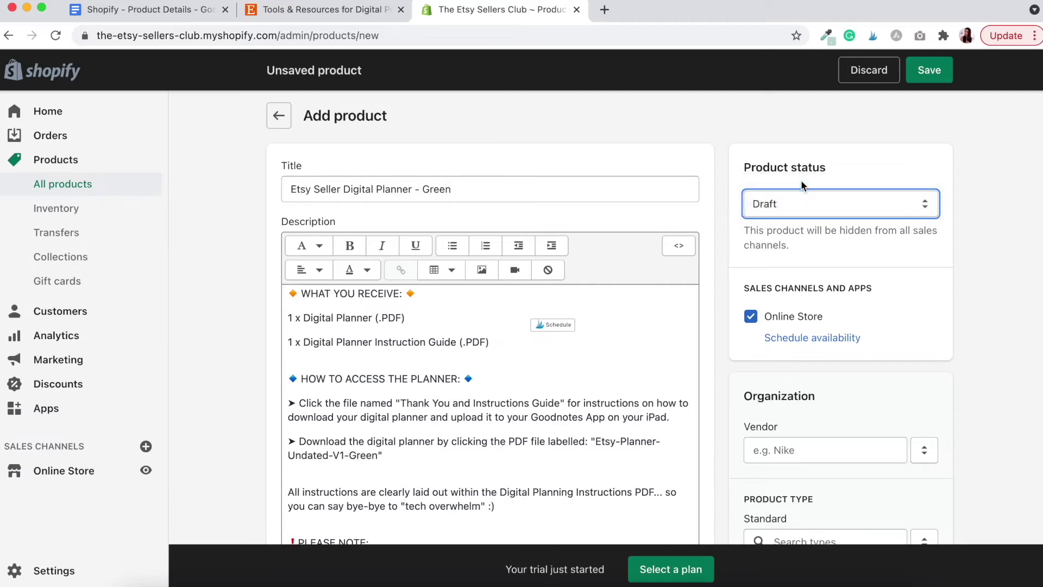
# Step: Look over the planner's Organization settings and the list of standard product types without choosing one
pyautogui.scroll(-3, 850, 271)
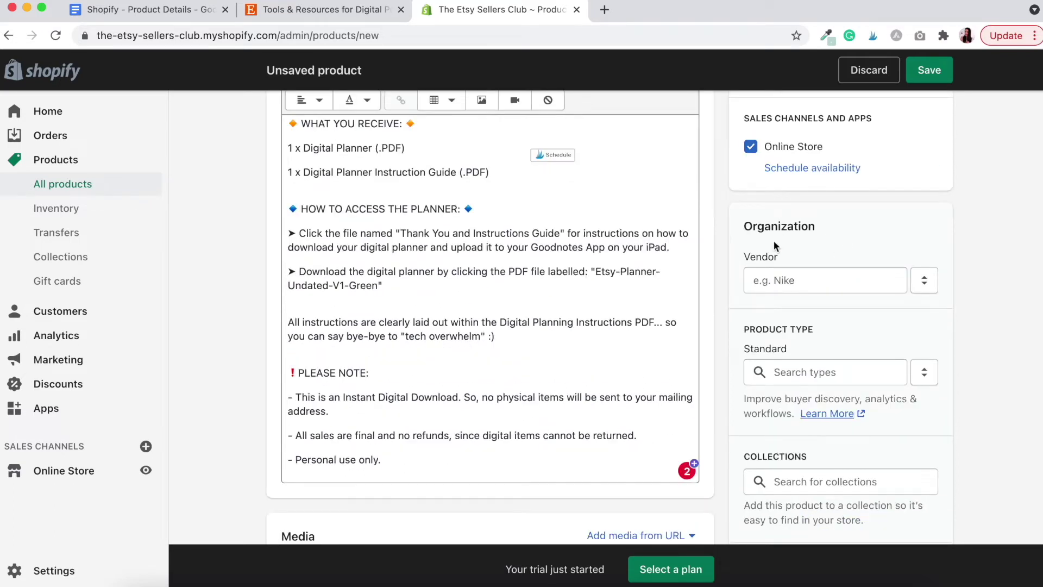
pyautogui.scroll(-2, 810, 298)
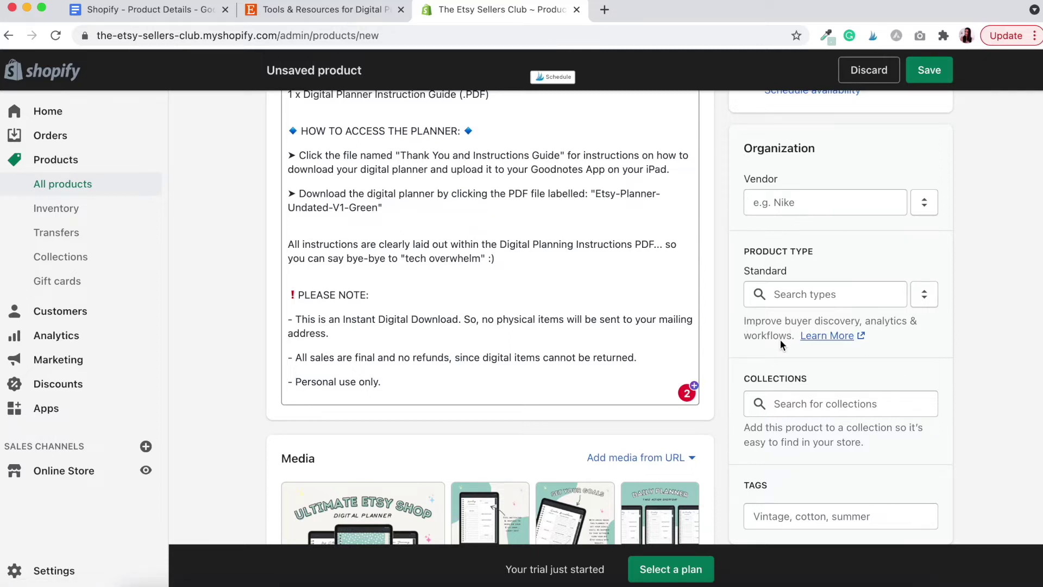
pyautogui.click(811, 296)
pyautogui.scroll(-2, 814, 408)
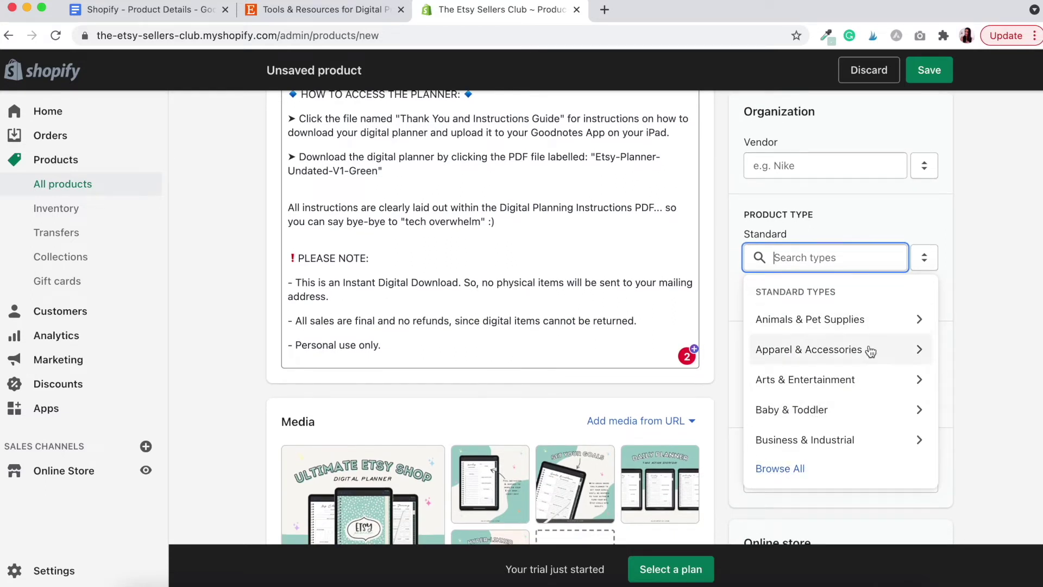
pyautogui.click(964, 313)
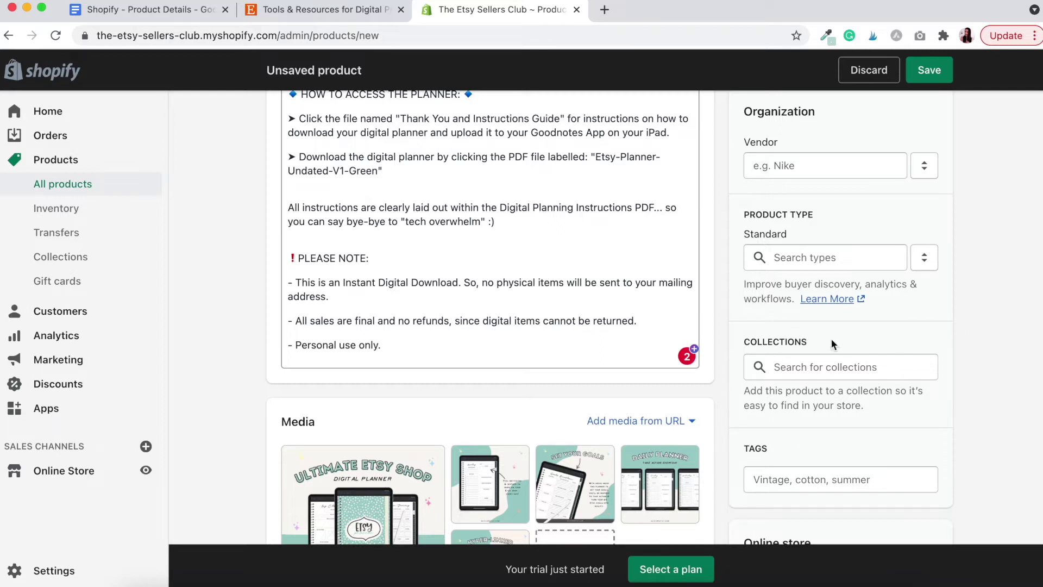
# Step: Add the tag "Etsy Seller Planner" to the digital planner and save the product
pyautogui.scroll(-1, 950, 351)
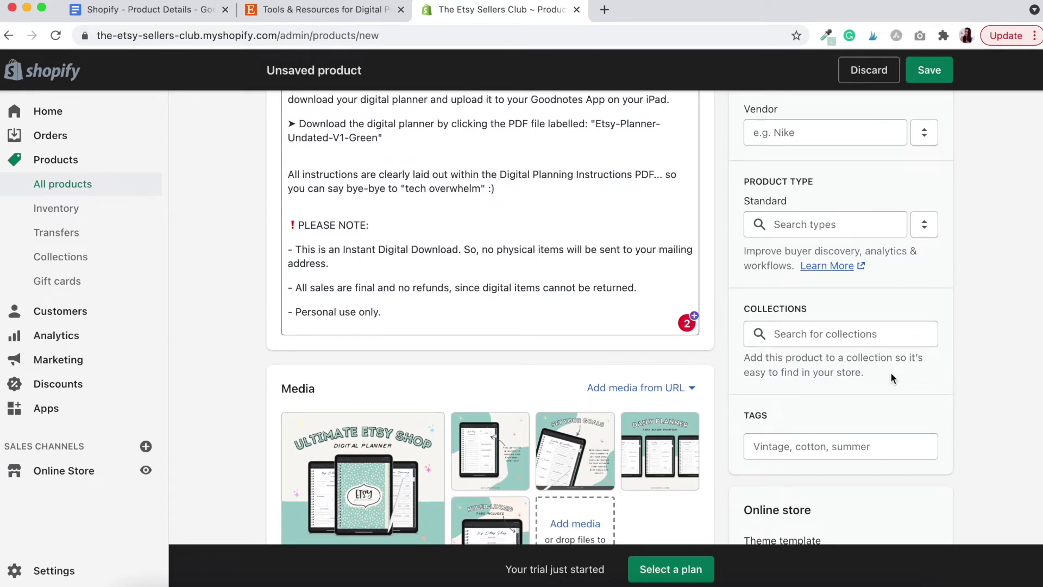
pyautogui.scroll(-2, 851, 388)
pyautogui.click(815, 391)
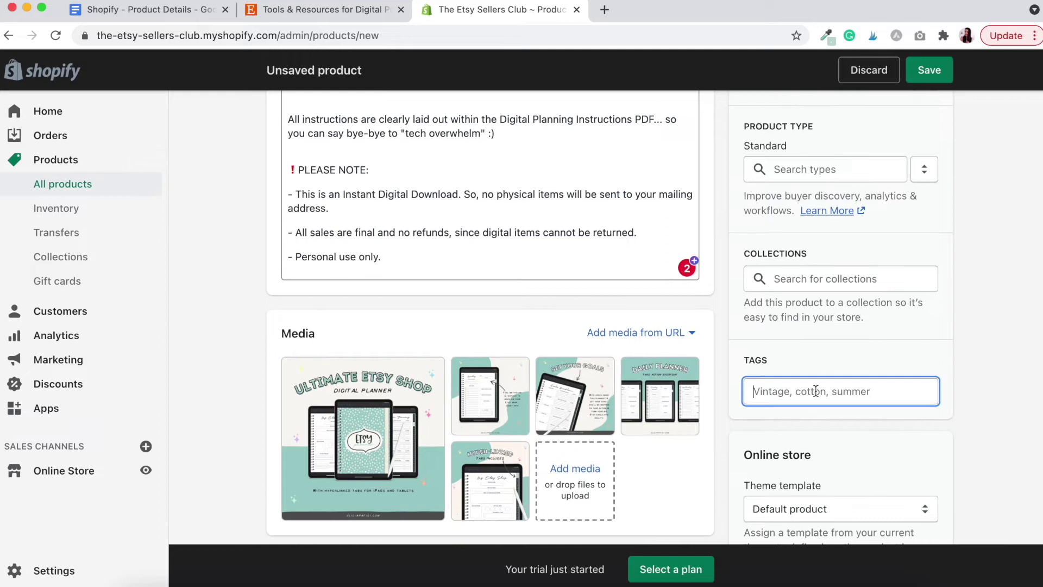
pyautogui.write('Etsy Seller Planner')
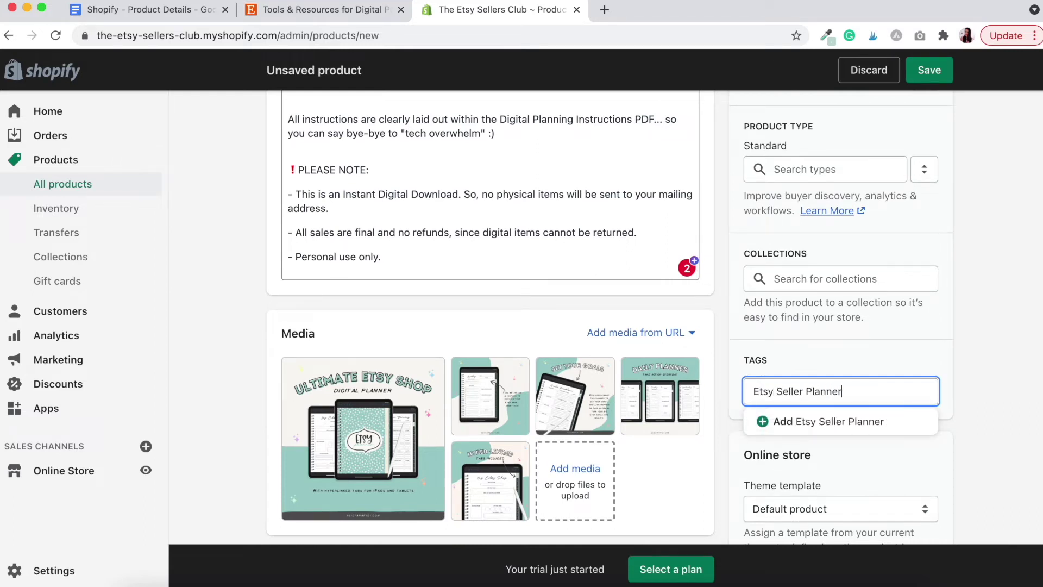
pyautogui.click(784, 422)
pyautogui.scroll(-5, 900, 450)
pyautogui.scroll(15, 900, 450)
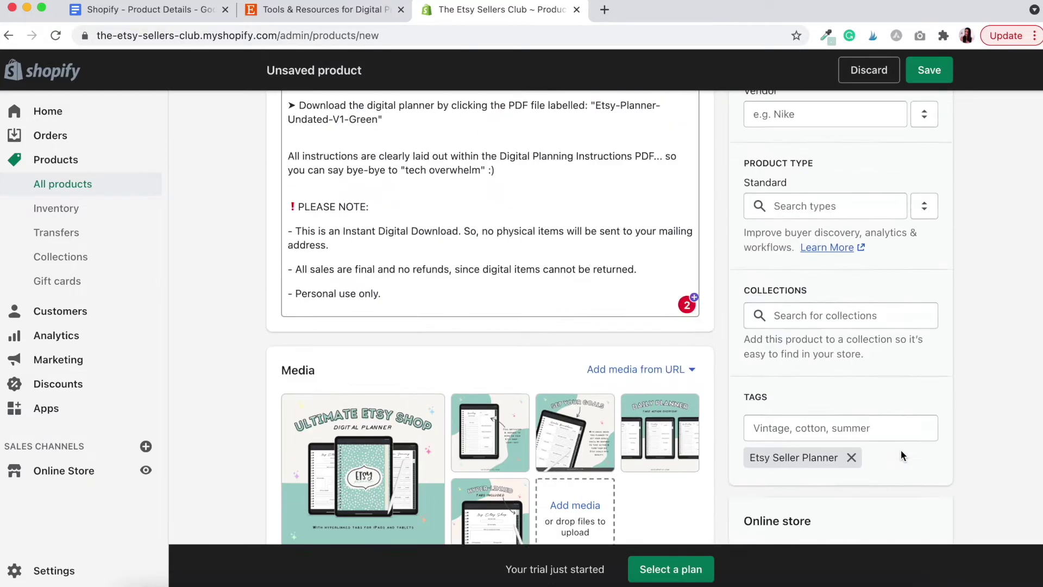
pyautogui.click(939, 71)
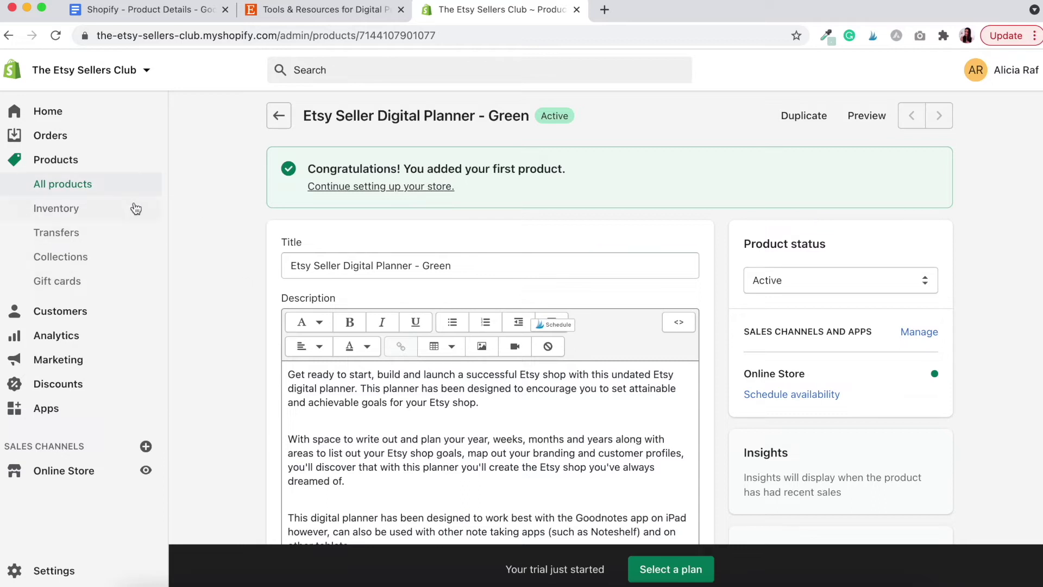
# Step: Create a new product collection and title it "Etsy Planners"
pyautogui.click(74, 265)
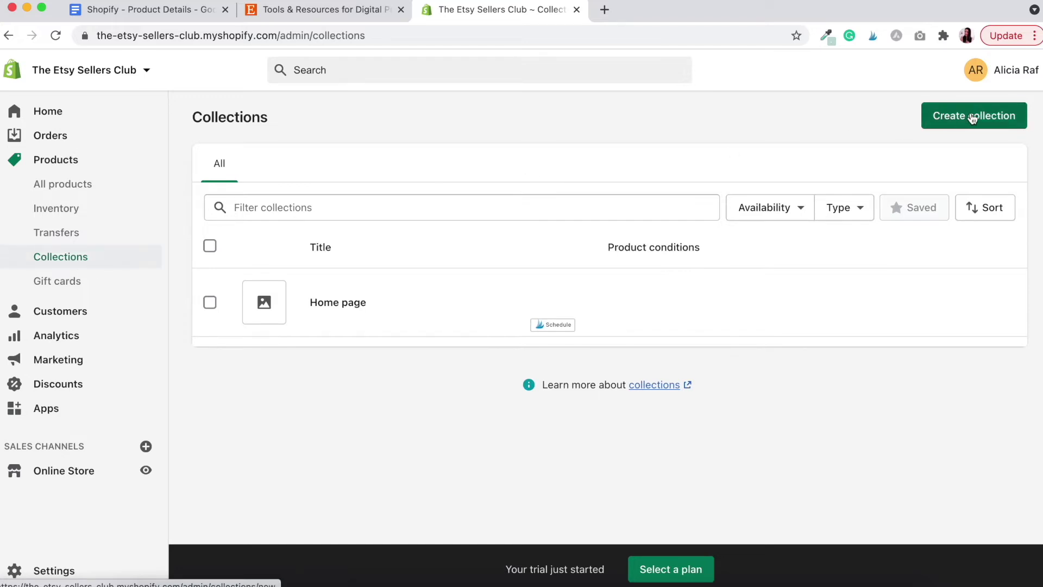
pyautogui.click(990, 120)
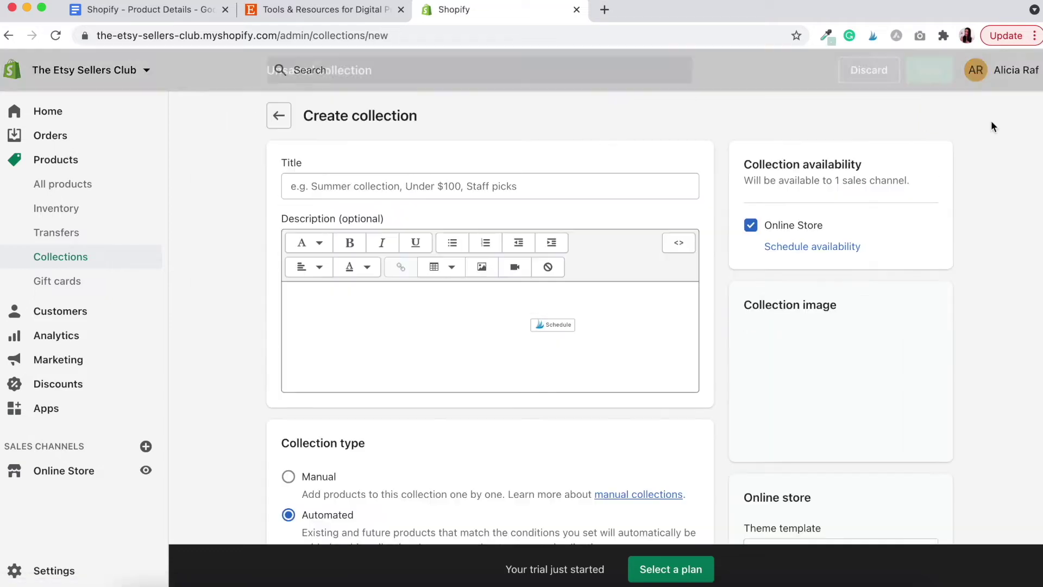
pyautogui.click(331, 189)
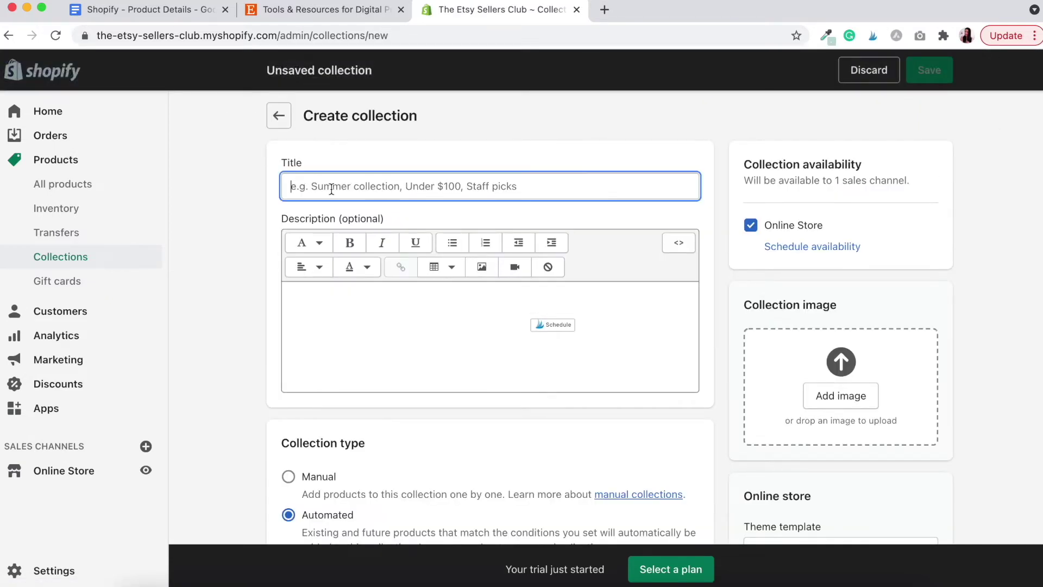
pyautogui.write('Etsy P')
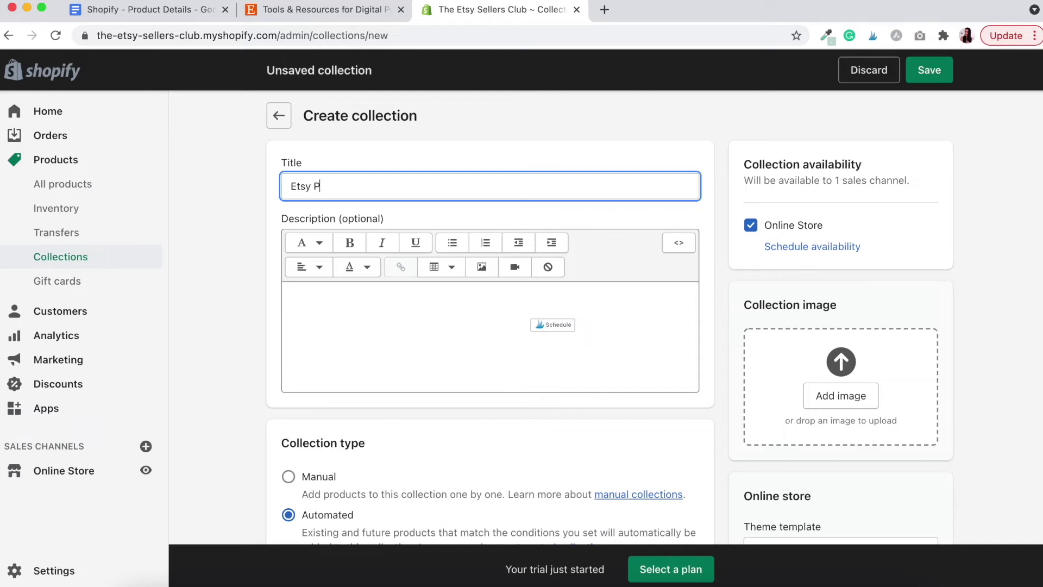
pyautogui.write('lanners')
# Step: Set the automated collection's condition so the product tag is equal to "Etsy Seller Planner"
pyautogui.scroll(-5, 404, 322)
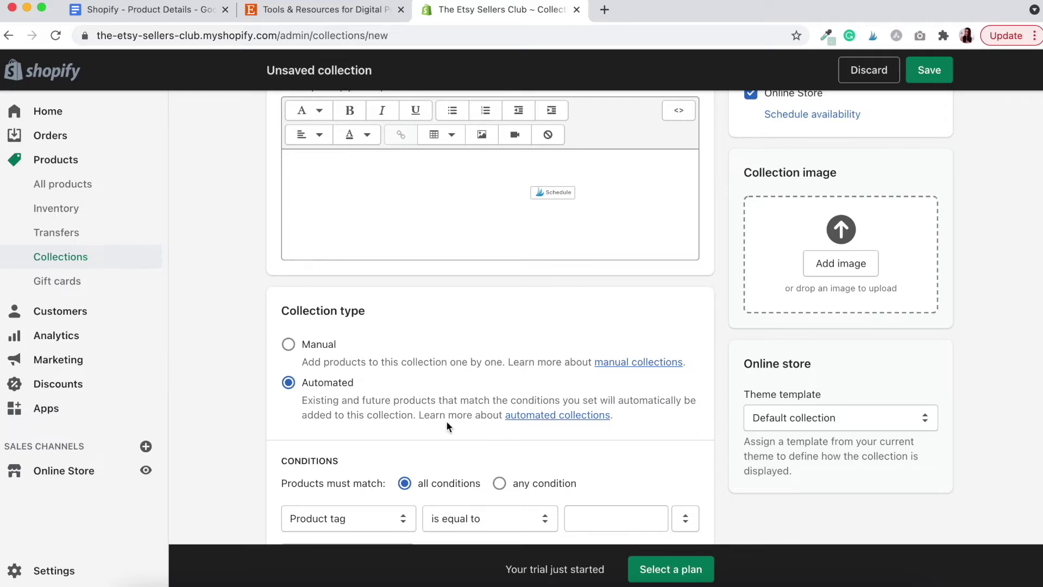
pyautogui.scroll(-2, 445, 420)
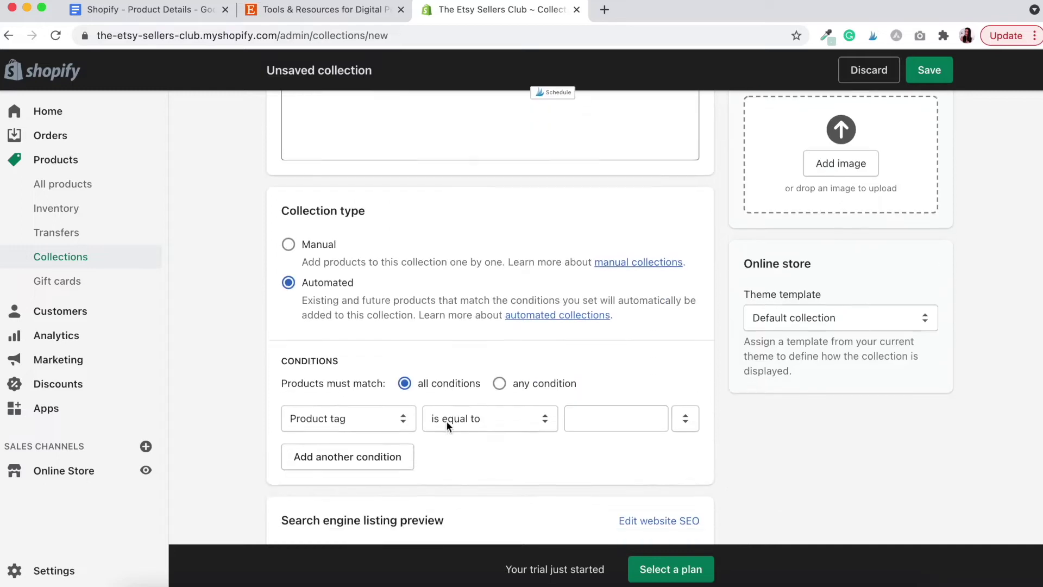
pyautogui.click(492, 412)
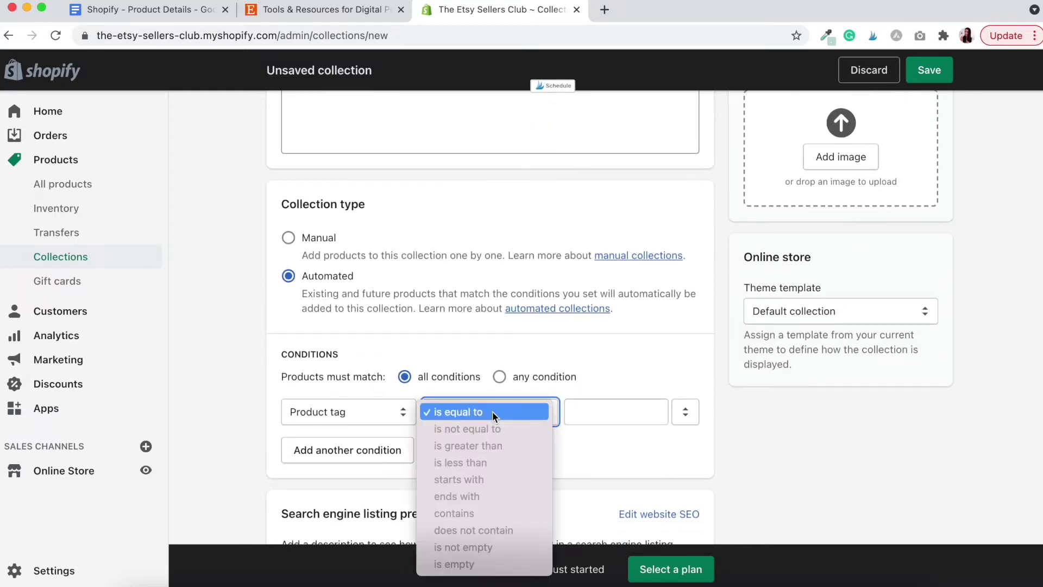
pyautogui.click(492, 412)
pyautogui.click(612, 413)
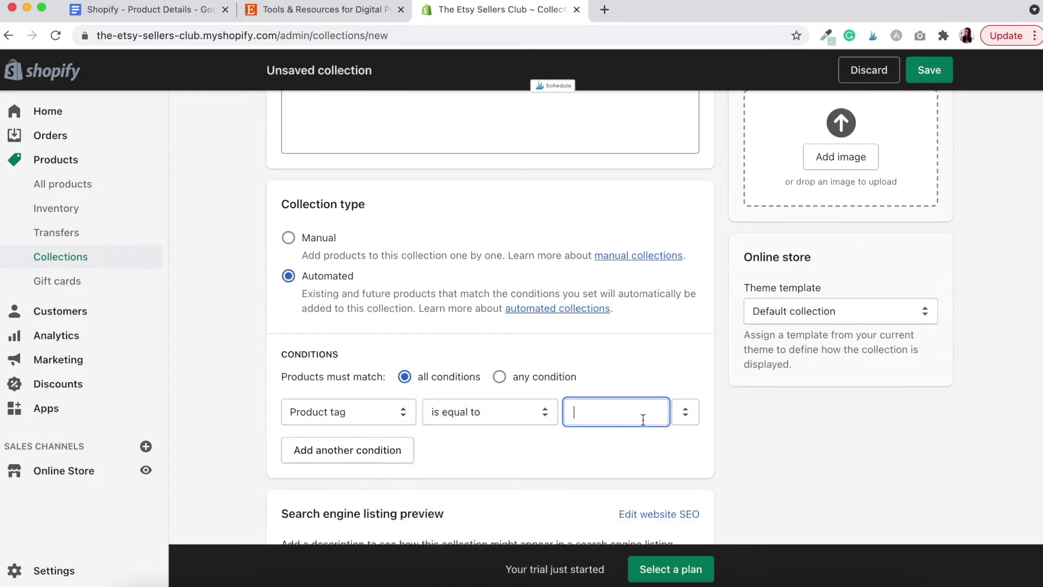
pyautogui.write('Etsy S')
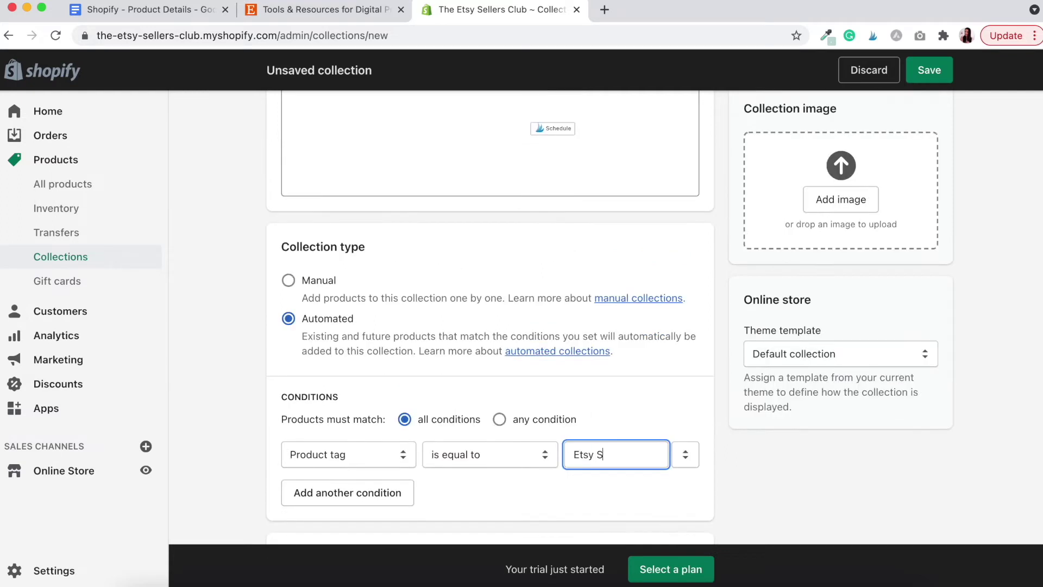
pyautogui.write('eller Planner')
pyautogui.scroll(-2, 547, 457)
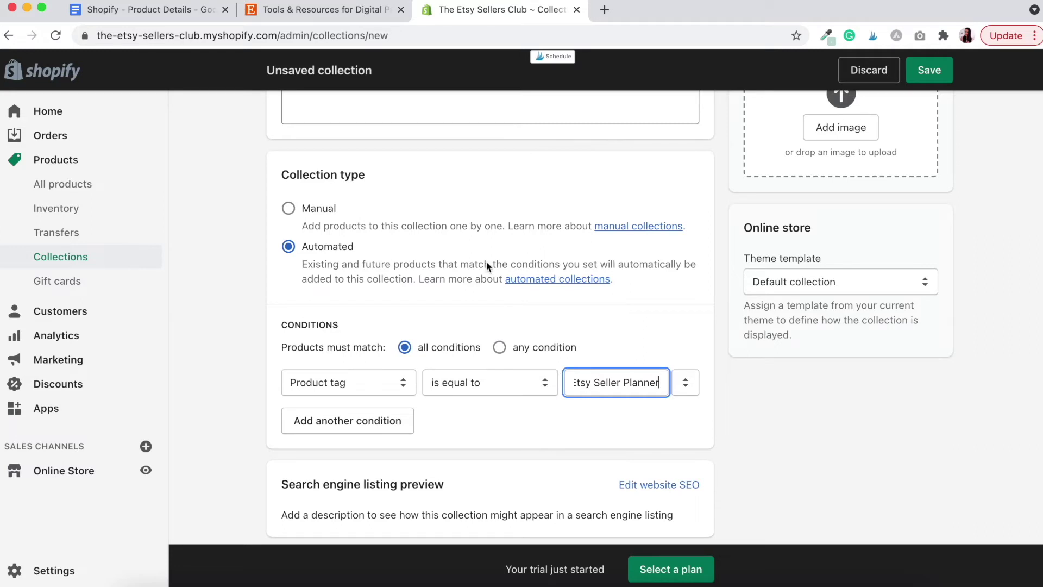
# Step: Set the Etsy Planners collection type to Manual and save the collection
pyautogui.click(289, 210)
pyautogui.scroll(2, 662, 299)
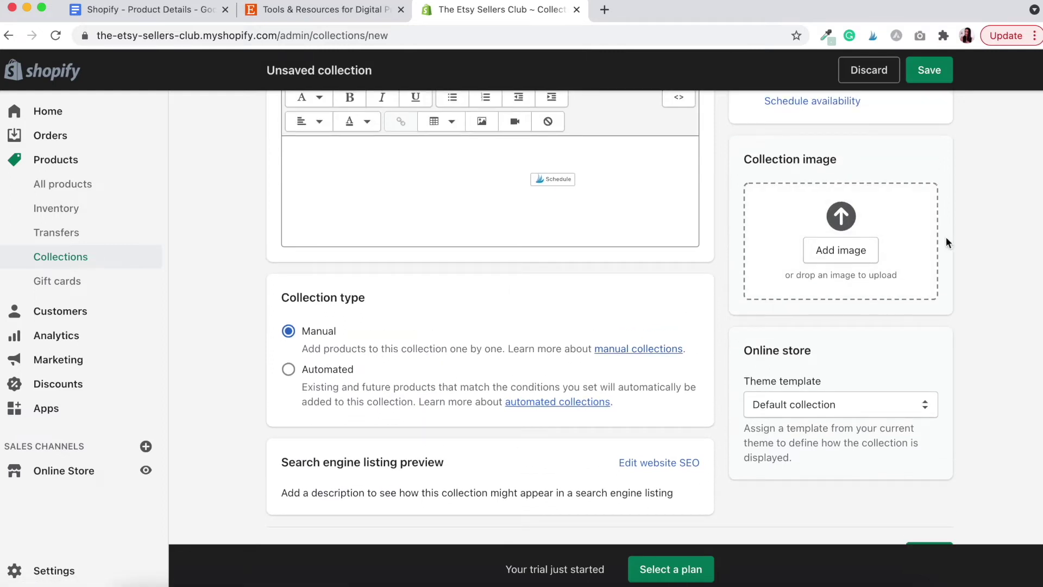
pyautogui.scroll(5, 946, 237)
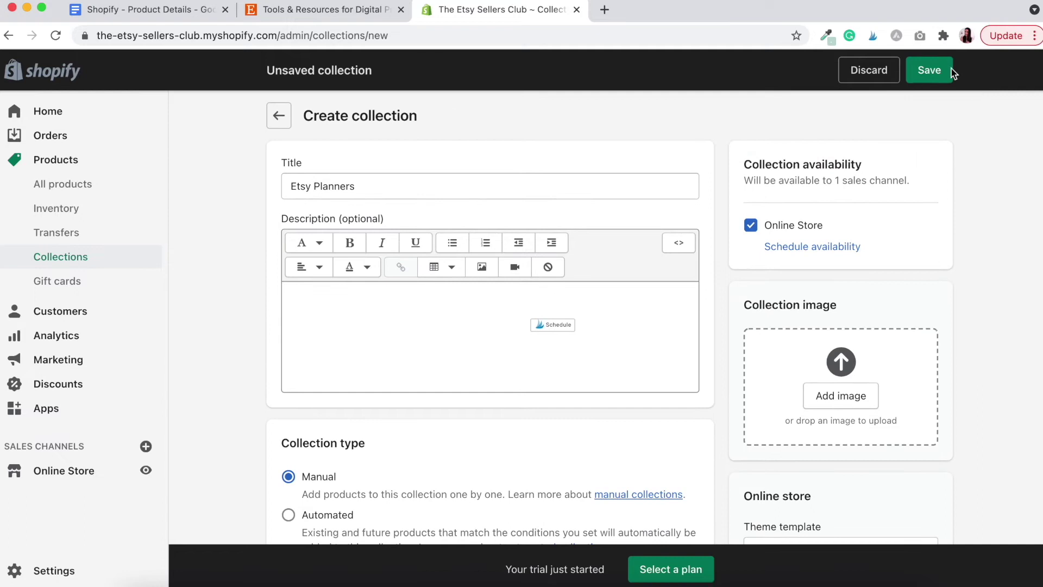
pyautogui.click(938, 72)
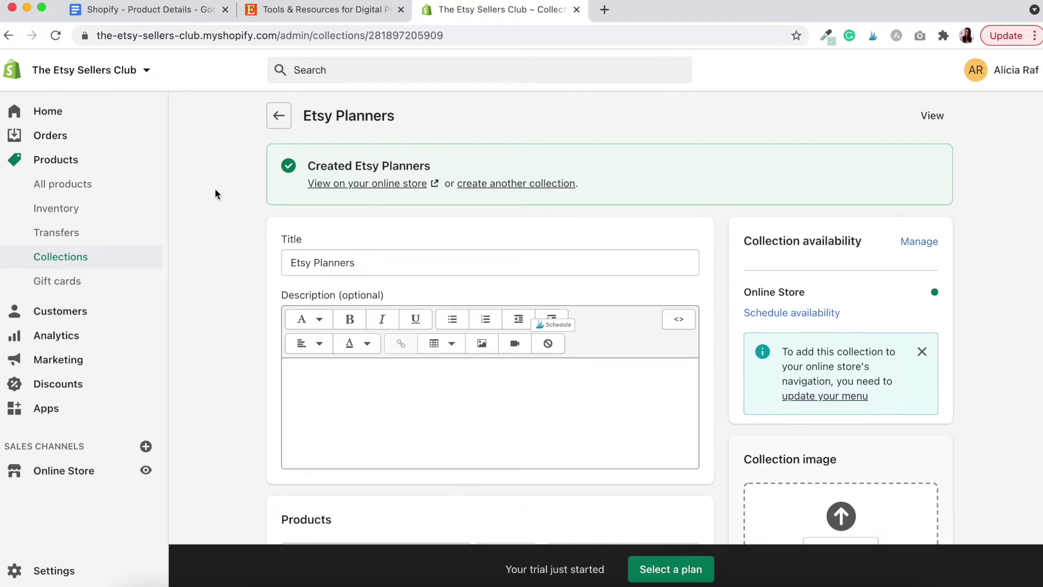
# Step: Add the product "Etsy Seller Digital Planner - Green" to the Etsy Planners collection and save the product
pyautogui.click(69, 170)
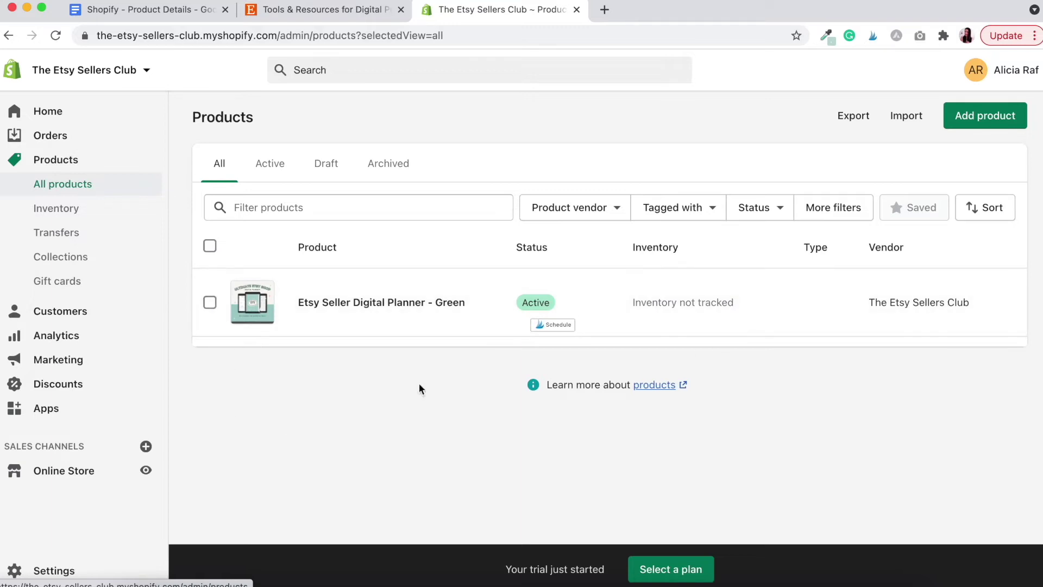
pyautogui.click(398, 302)
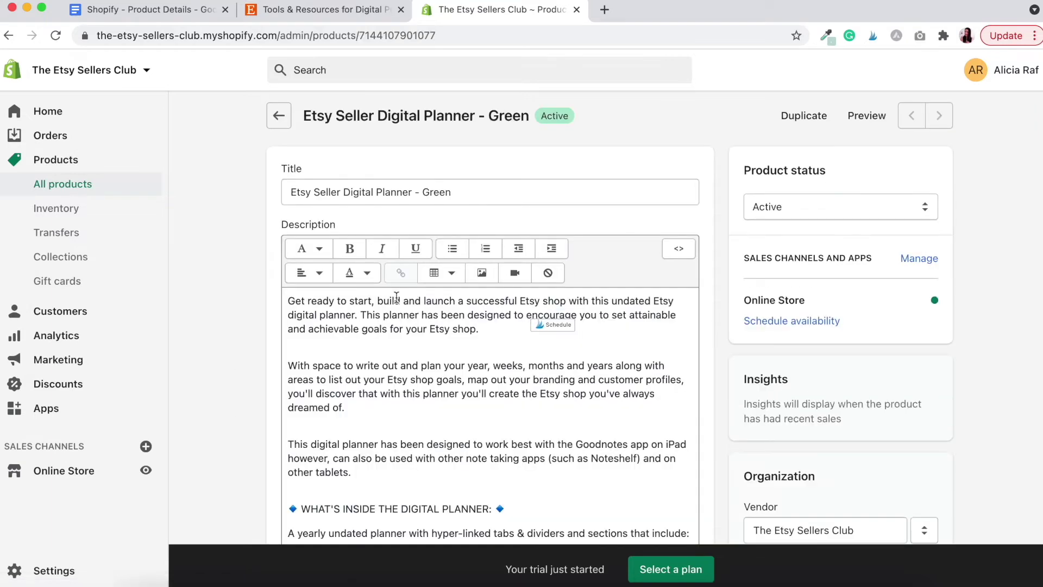
pyautogui.scroll(-8, 996, 278)
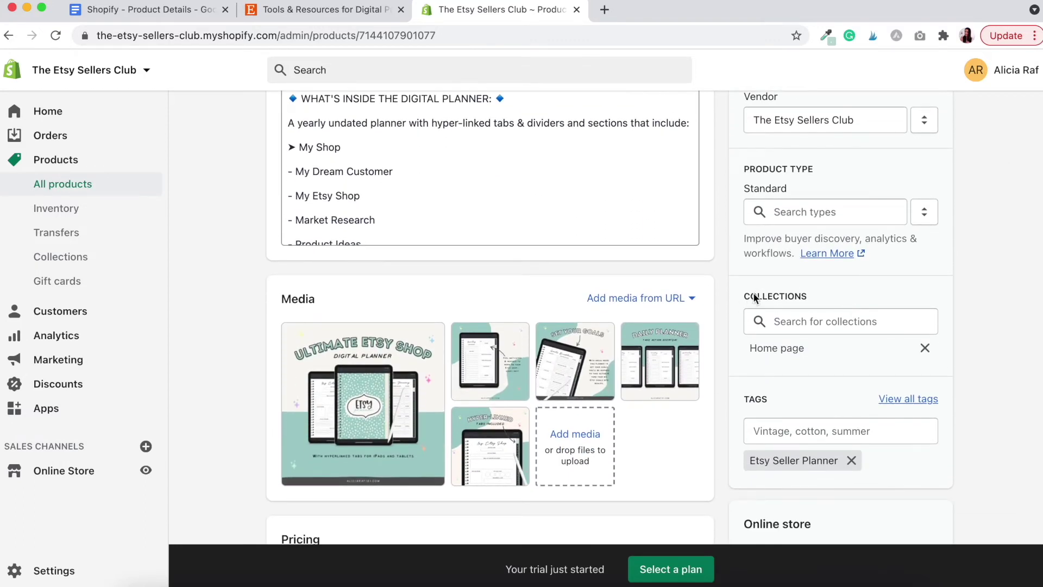
pyautogui.click(813, 320)
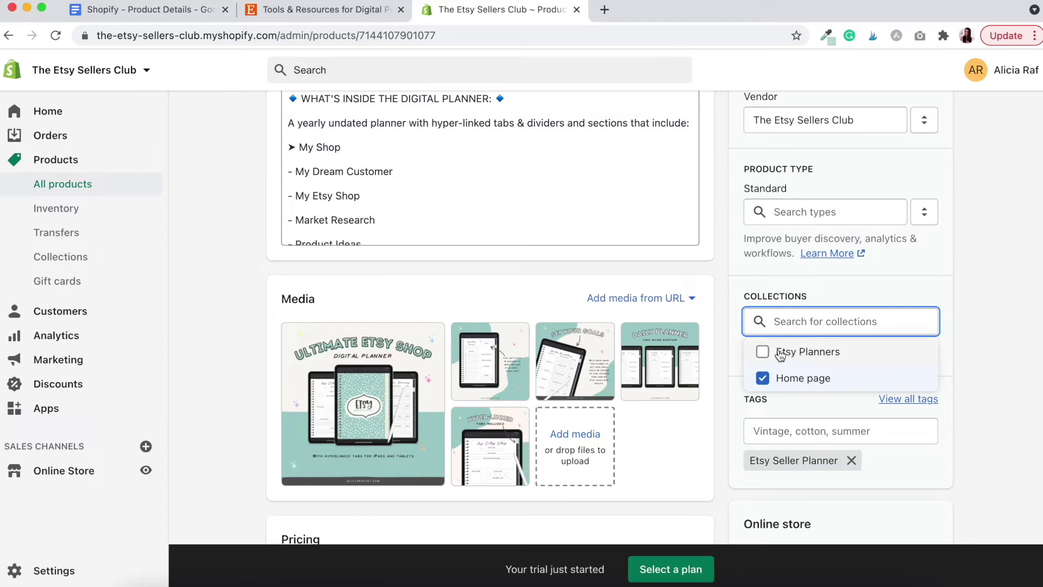
pyautogui.click(811, 354)
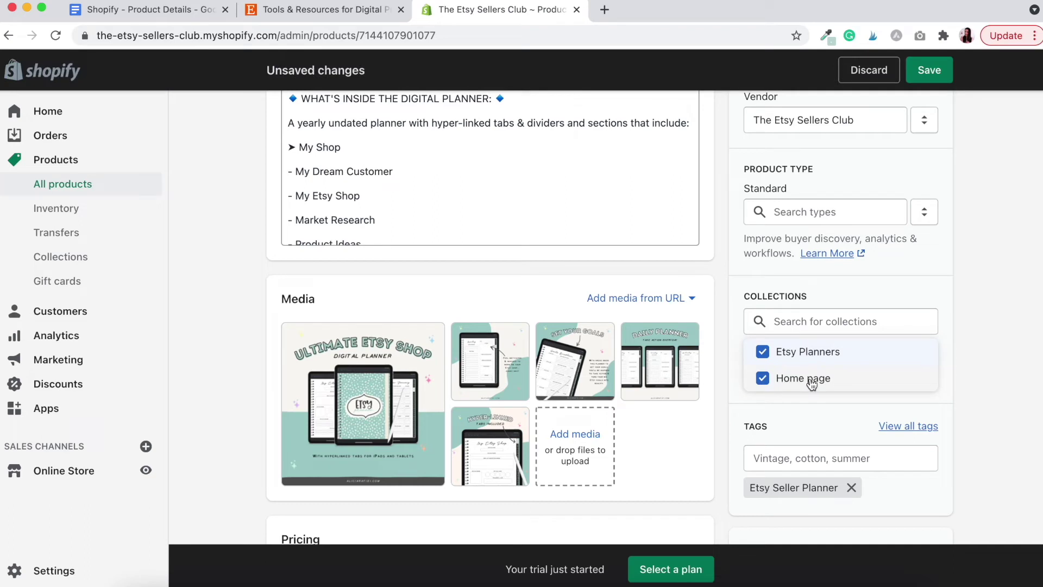
pyautogui.click(969, 314)
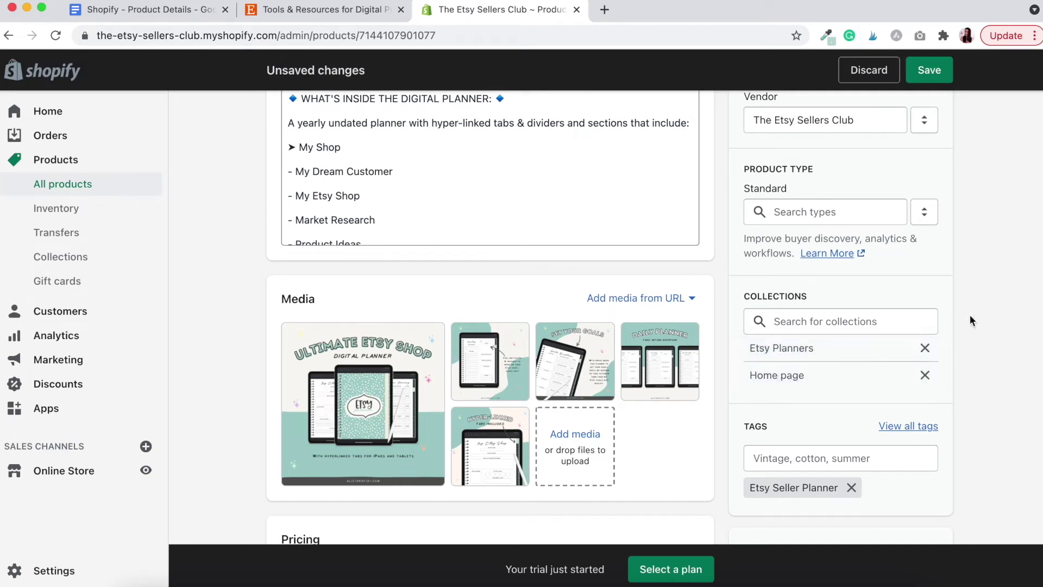
pyautogui.click(925, 76)
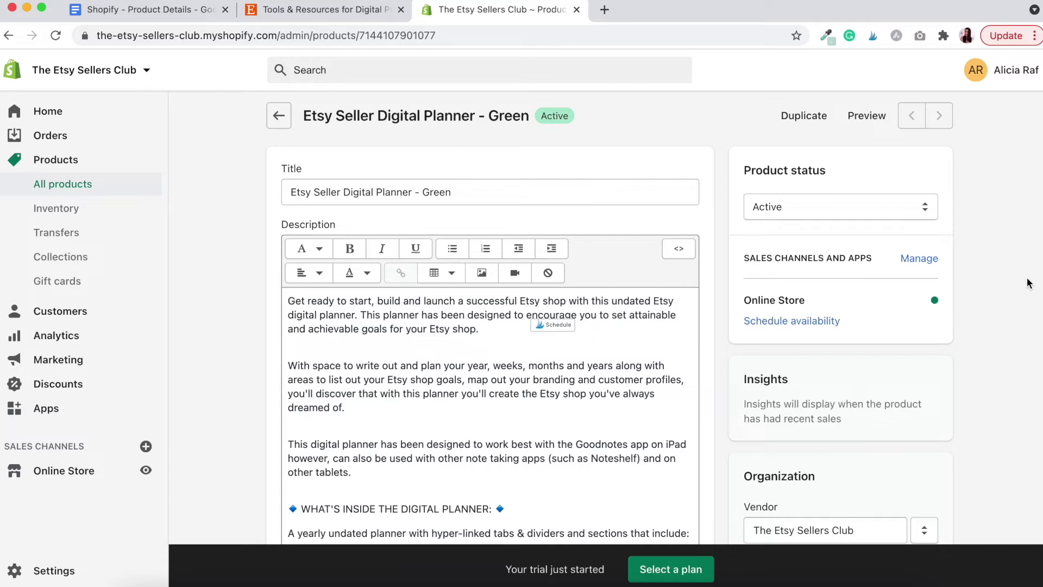
pyautogui.scroll(-7, 1027, 282)
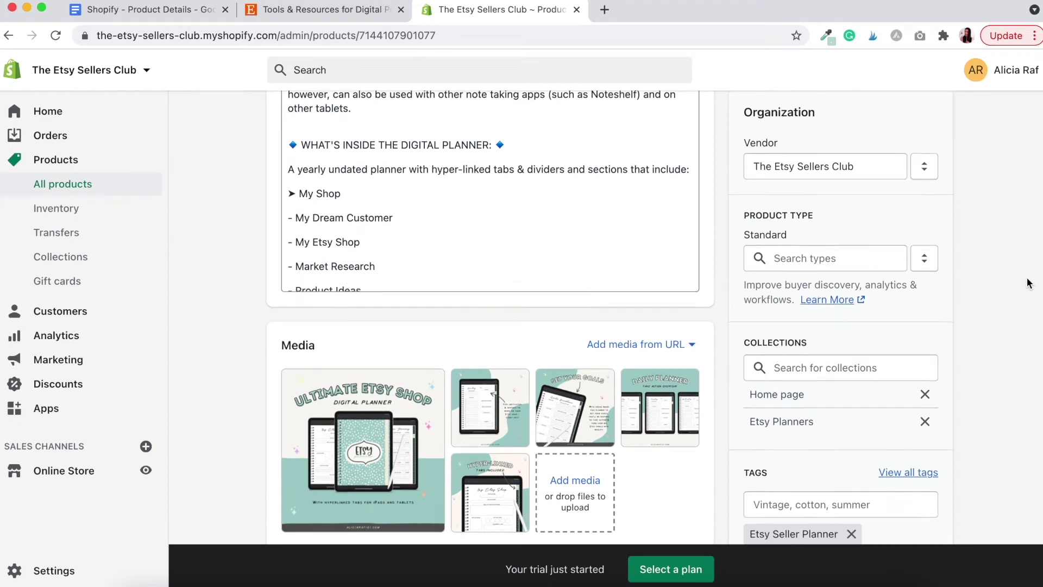
pyautogui.scroll(-12, 1027, 282)
pyautogui.scroll(12, 1026, 283)
pyautogui.scroll(3, 1027, 283)
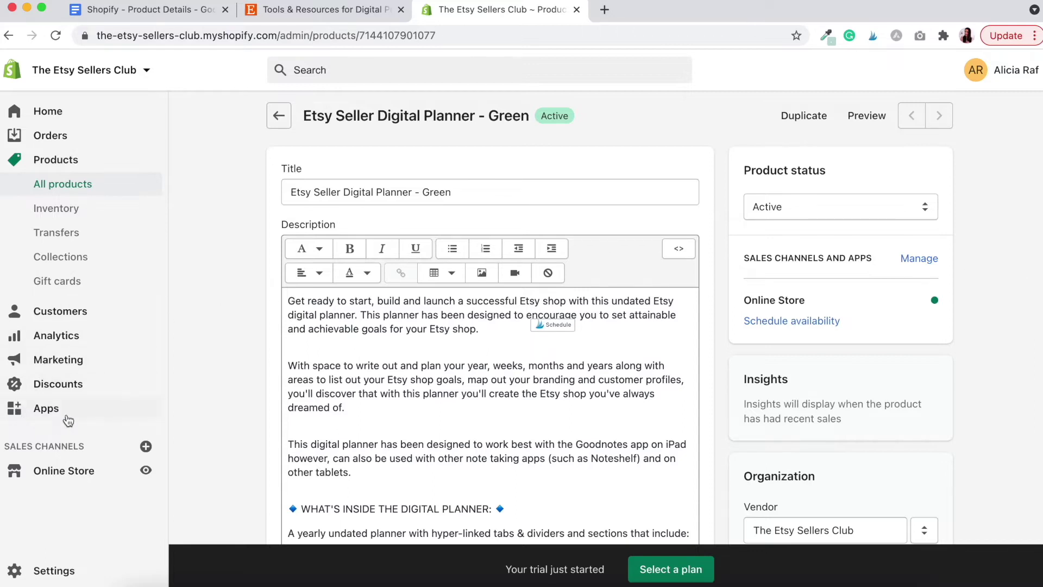
# Step: Go to the Shopify App Store from the store's apps page and search for "digital downloads"
pyautogui.click(47, 410)
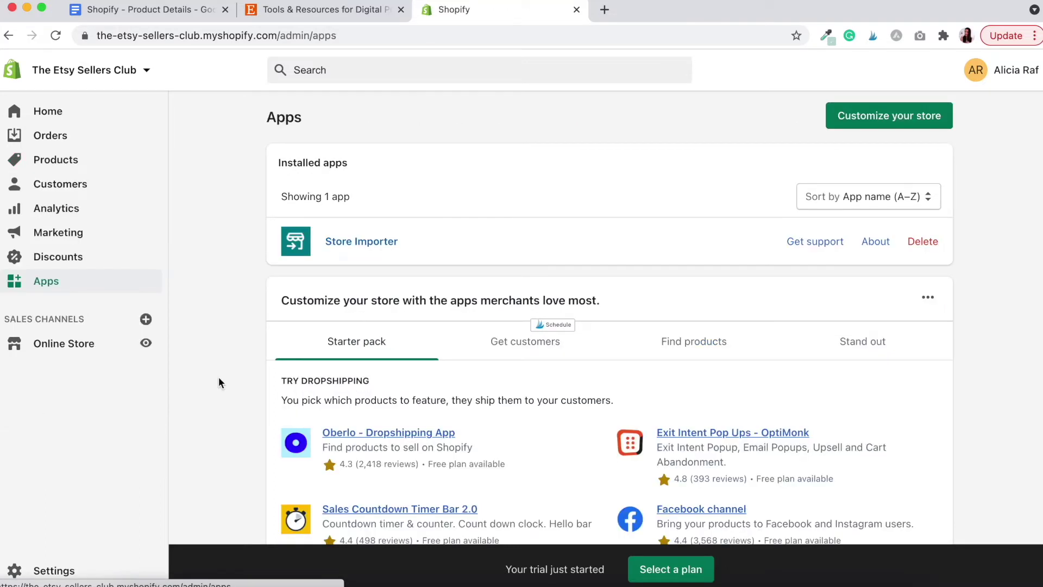
pyautogui.scroll(-3, 218, 378)
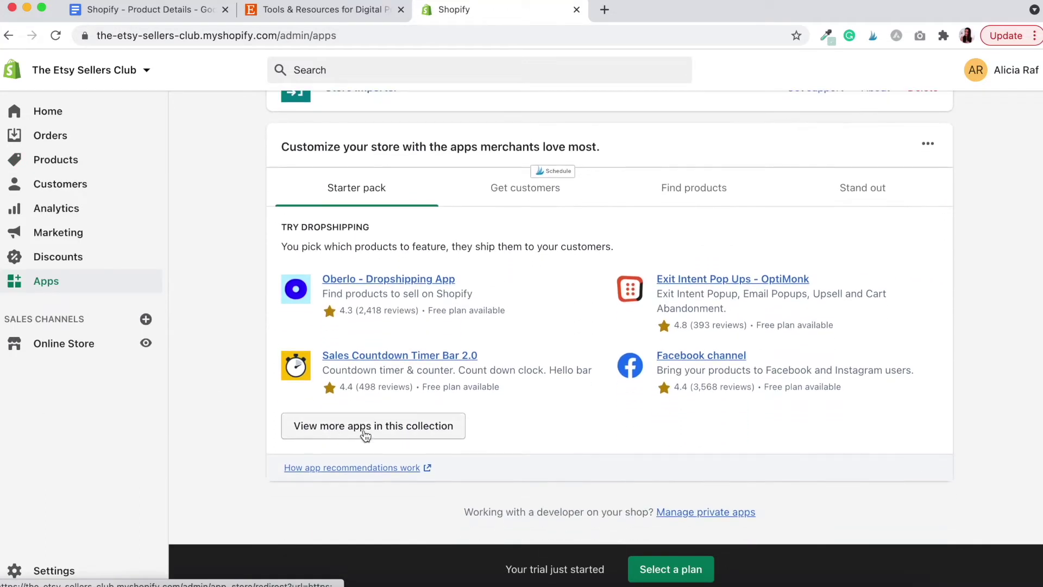
pyautogui.click(426, 433)
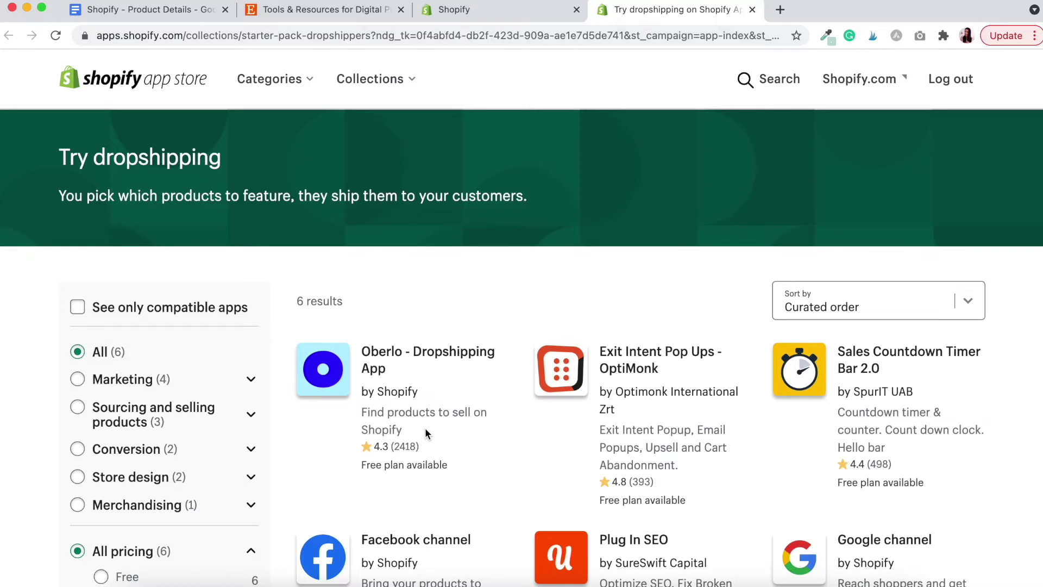
pyautogui.click(766, 85)
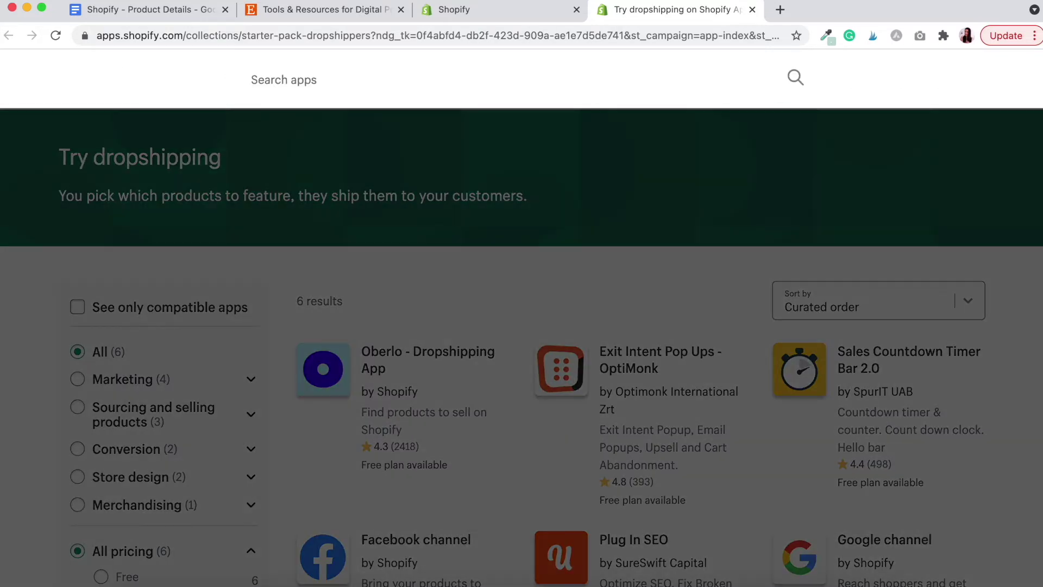
pyautogui.write('digital download')
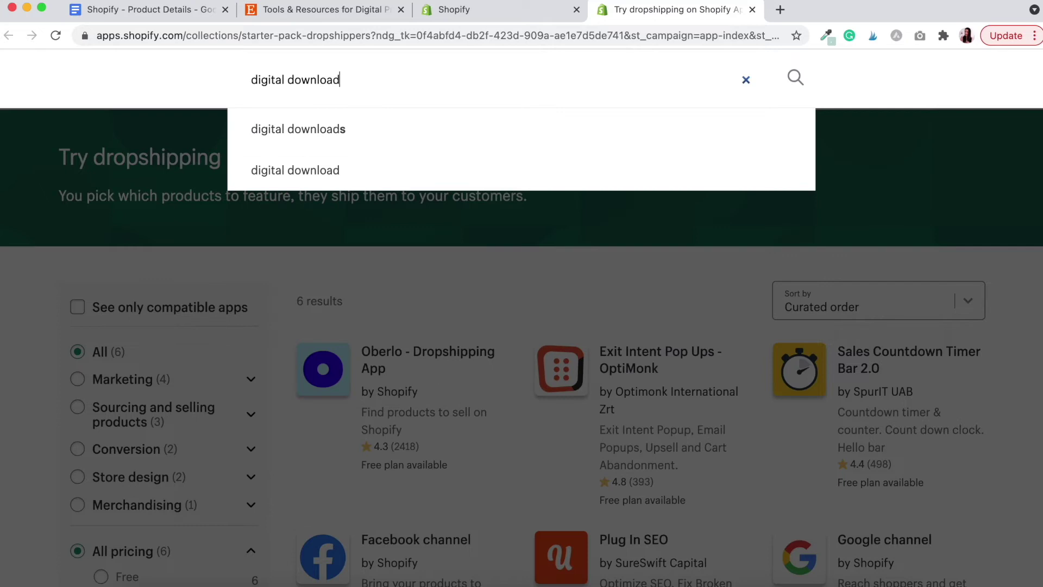
pyautogui.click(357, 132)
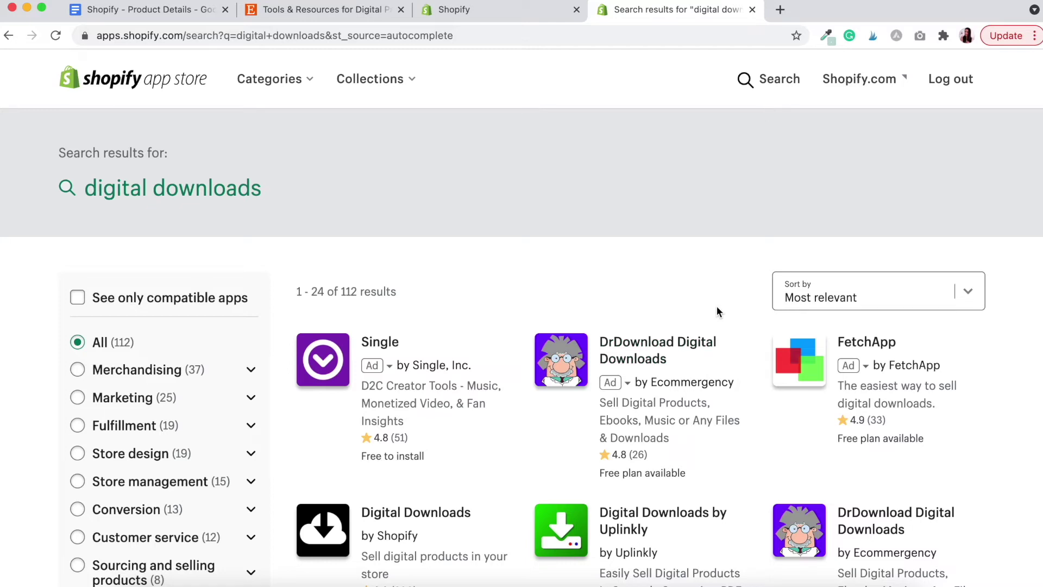
# Step: Install the Digital Downloads app by Shopify in the store, then return to the store's apps page
pyautogui.scroll(-3, 717, 309)
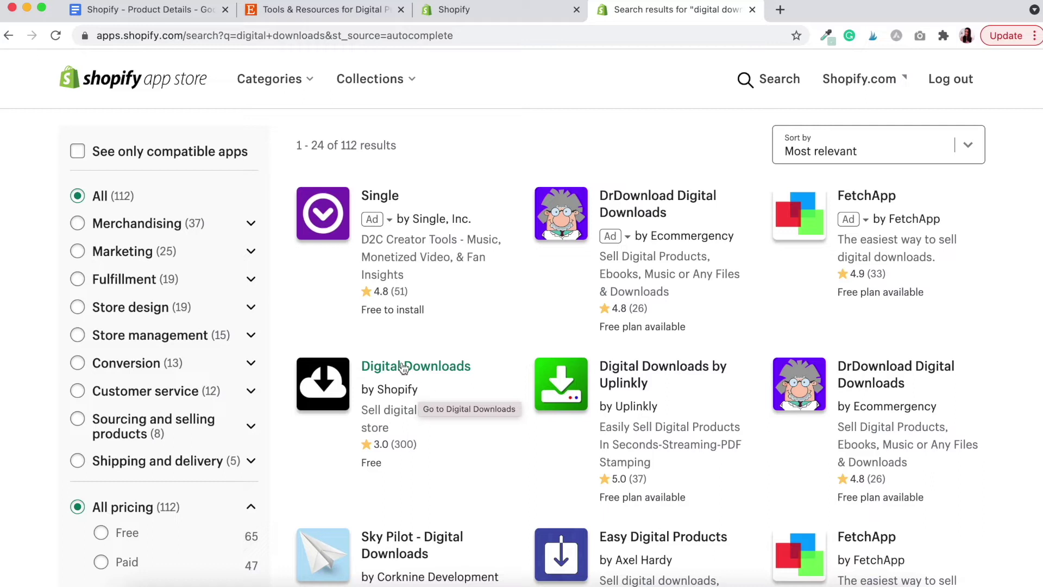
pyautogui.click(350, 384)
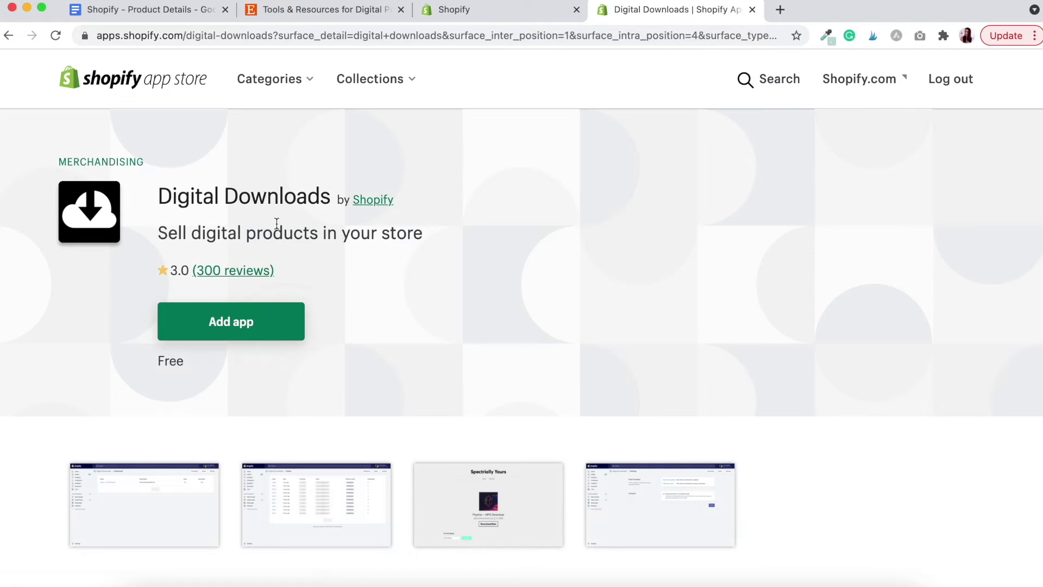
pyautogui.click(248, 327)
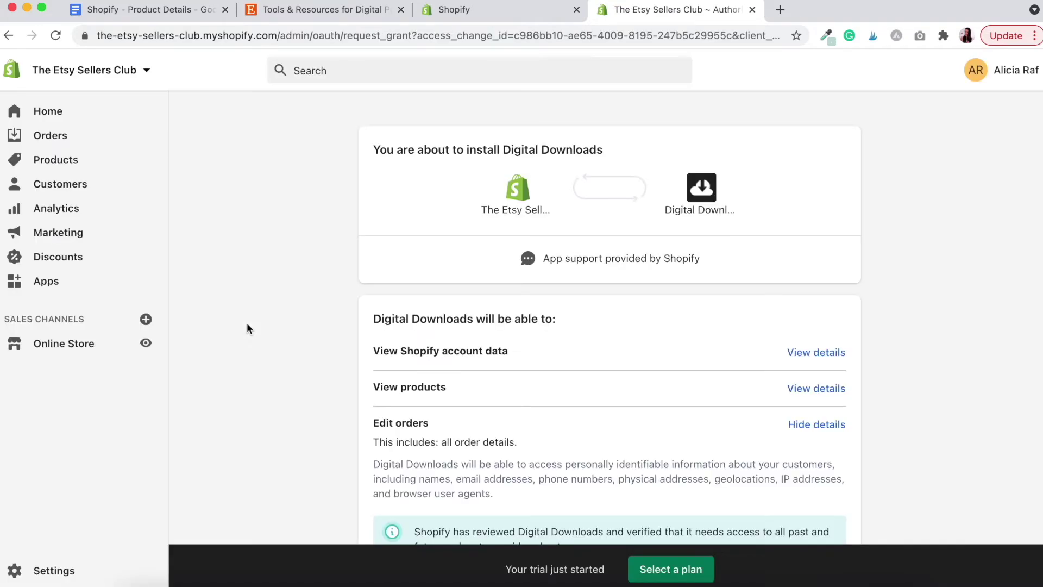
pyautogui.moveTo(374, 148); pyautogui.dragTo(599, 149)
pyautogui.scroll(-2, 606, 304)
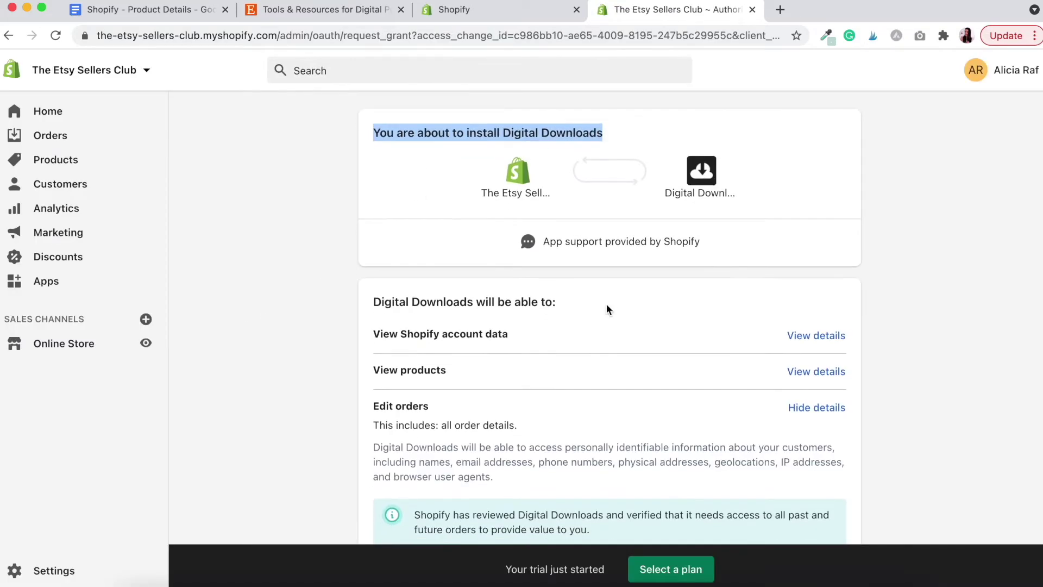
pyautogui.scroll(-5, 543, 395)
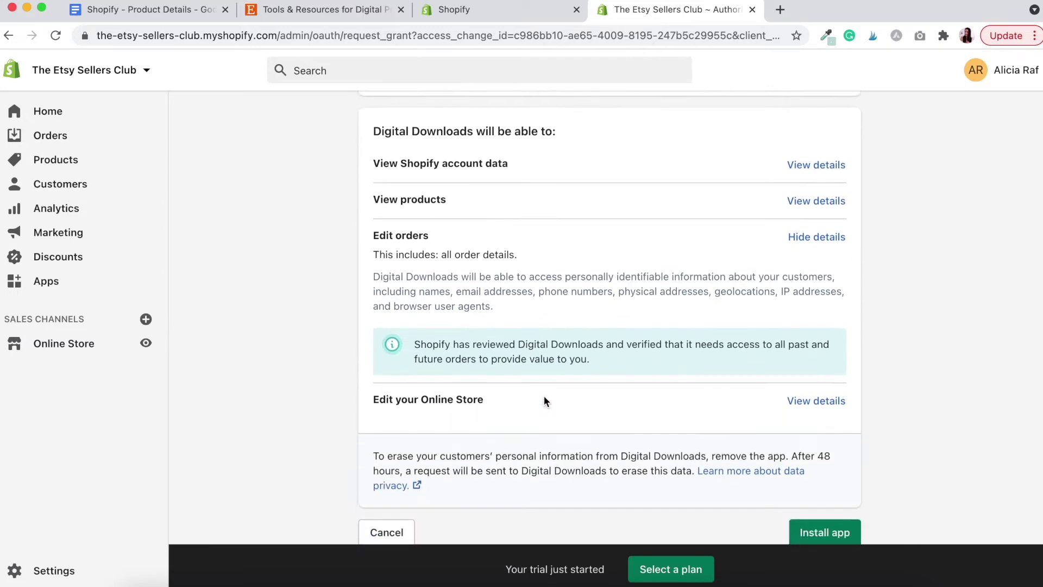
pyautogui.click(811, 502)
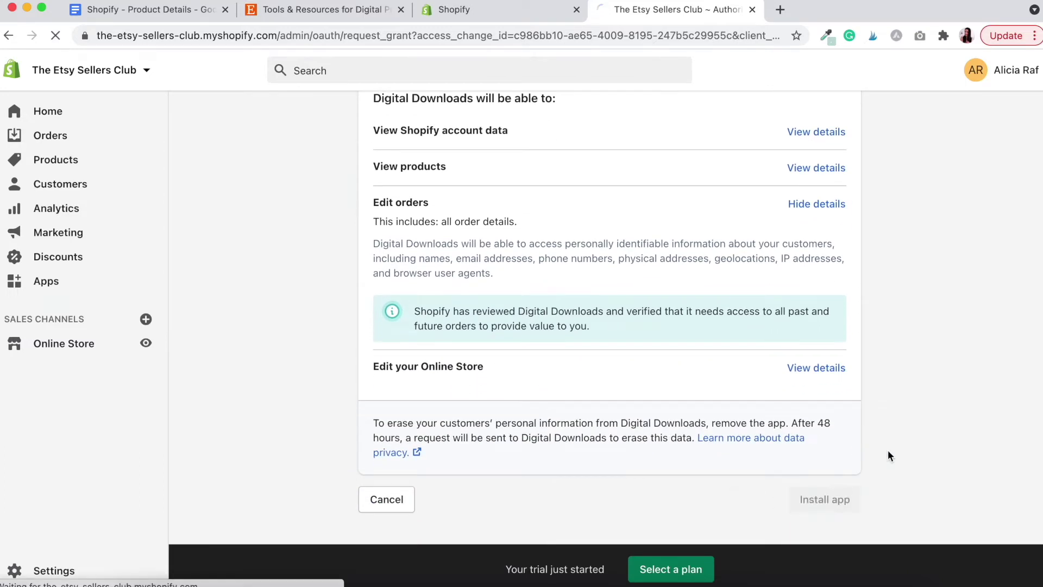
pyautogui.click(753, 9)
pyautogui.scroll(3, 422, 191)
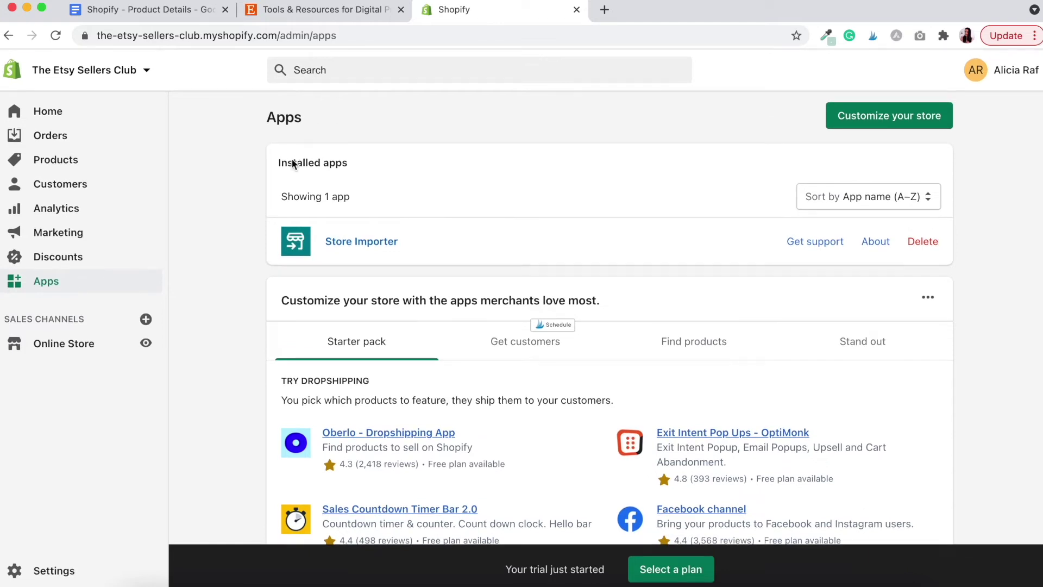
# Step: Reload the store's apps page and upload the green planner zip file as the digital attachment of "Etsy Seller Digital Planner - Green"
pyautogui.click(367, 34)
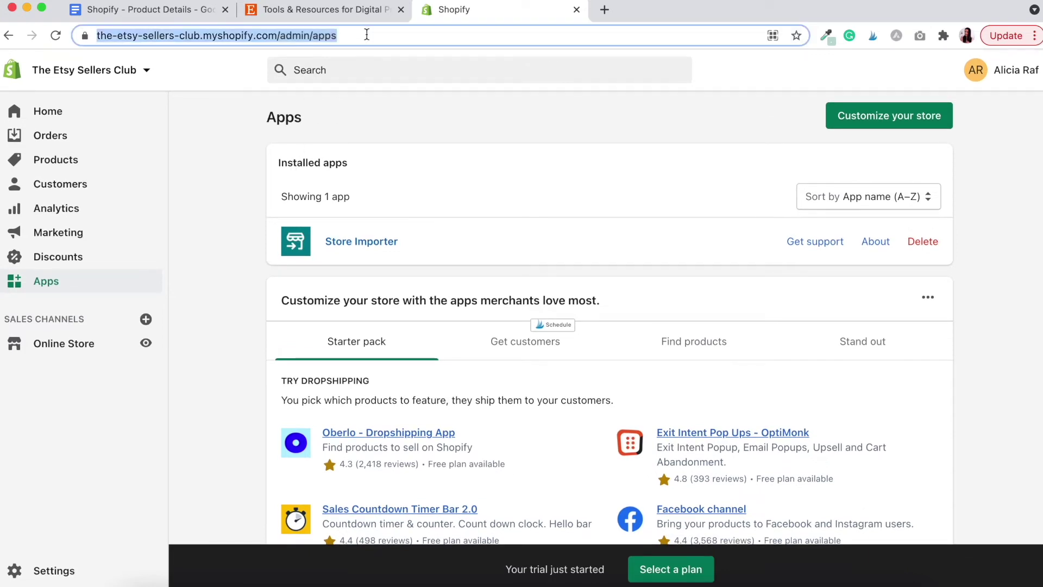
pyautogui.press('Return')
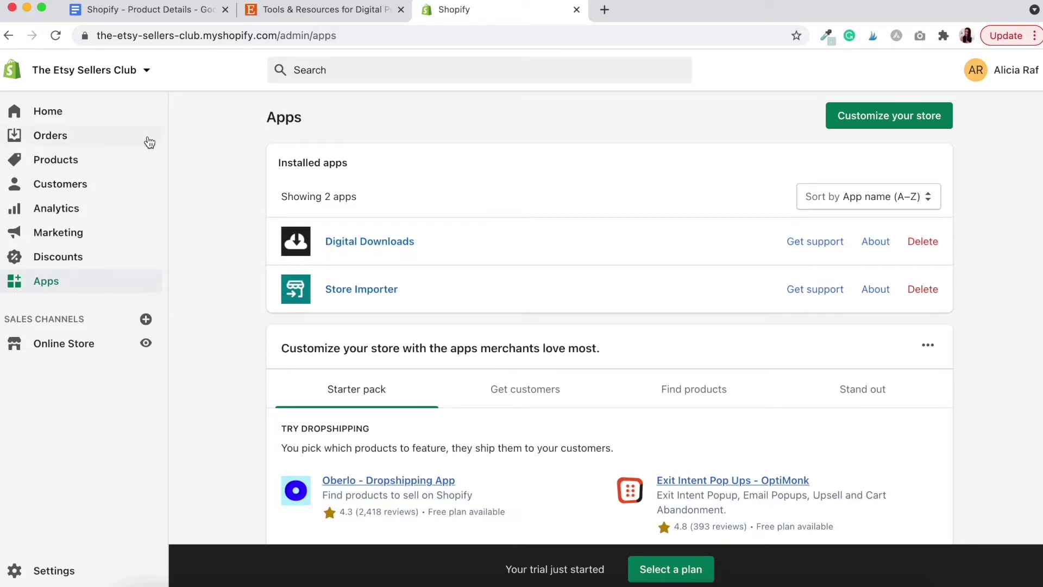
pyautogui.click(62, 161)
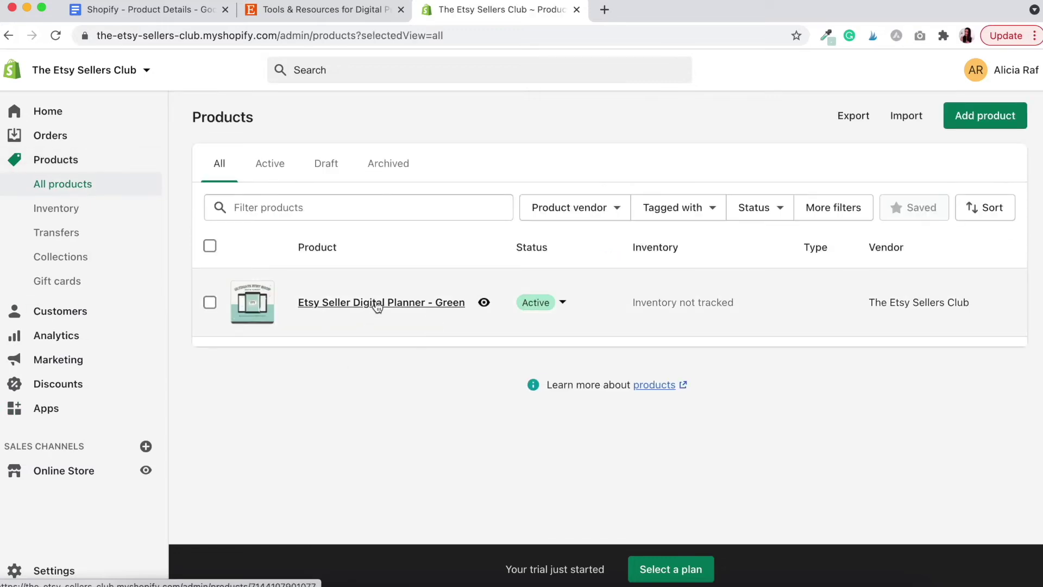
pyautogui.click(376, 302)
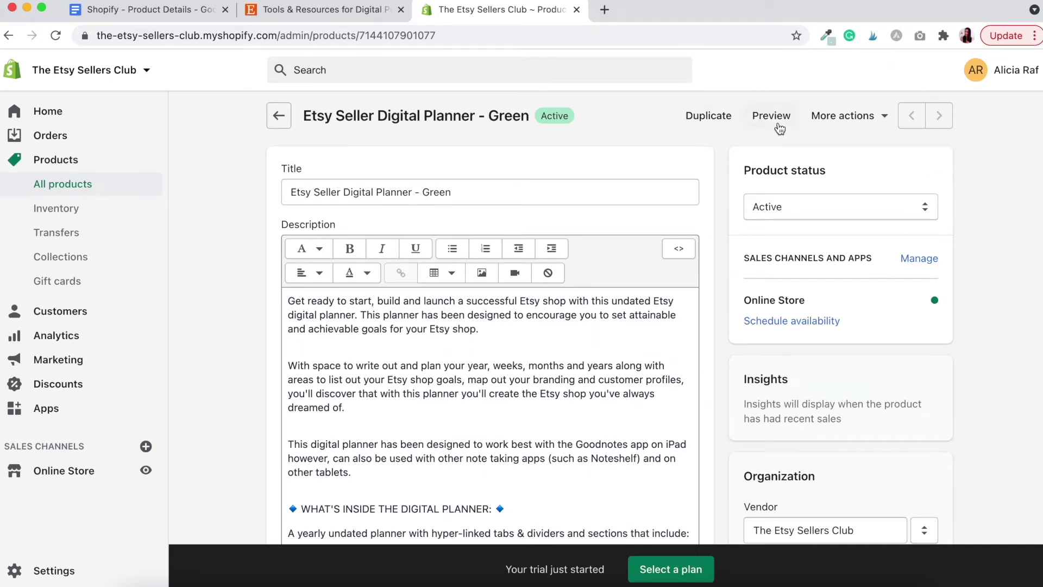
pyautogui.click(886, 120)
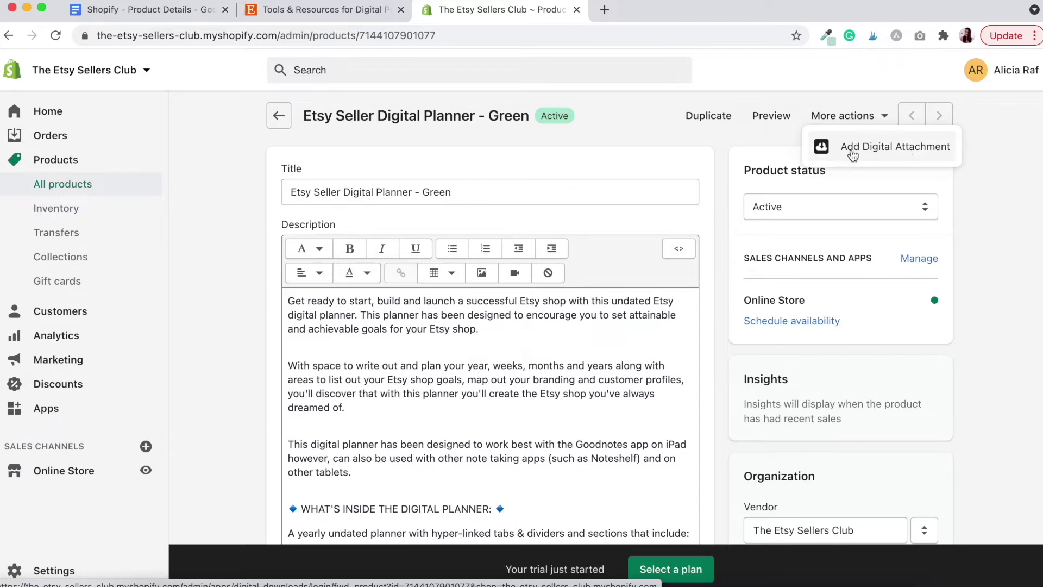
pyautogui.click(896, 154)
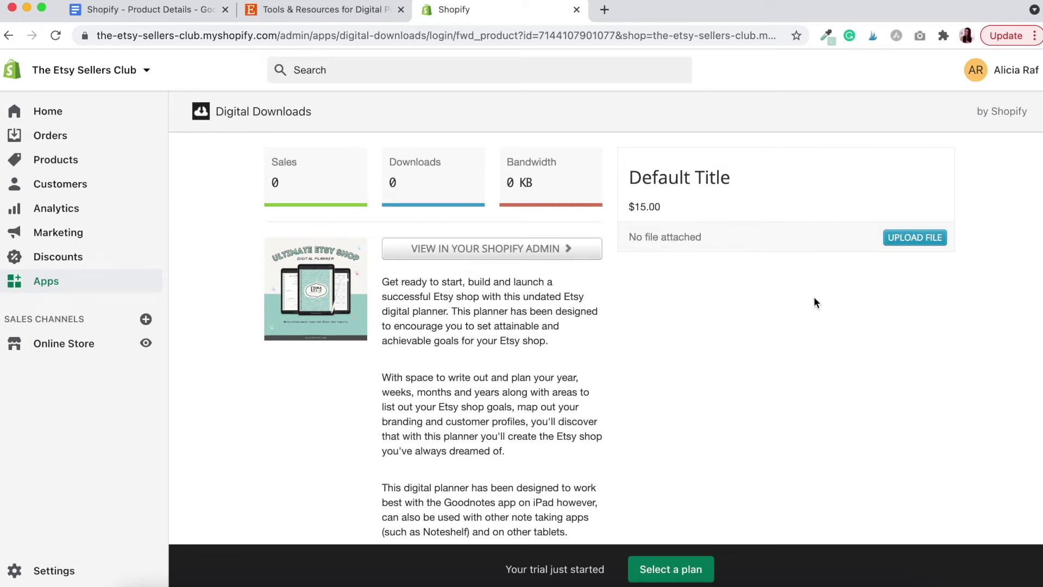
pyautogui.click(922, 240)
pyautogui.click(914, 244)
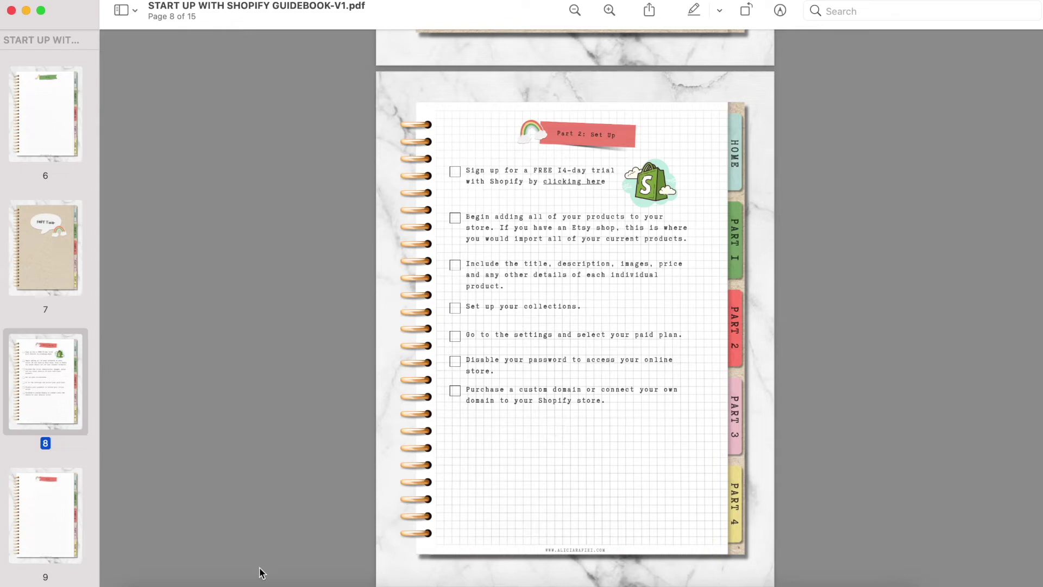
# Step: Switch from the guidebook back to the Shopify admin and open the plan selection page from the store's settings
pyautogui.click(221, 579)
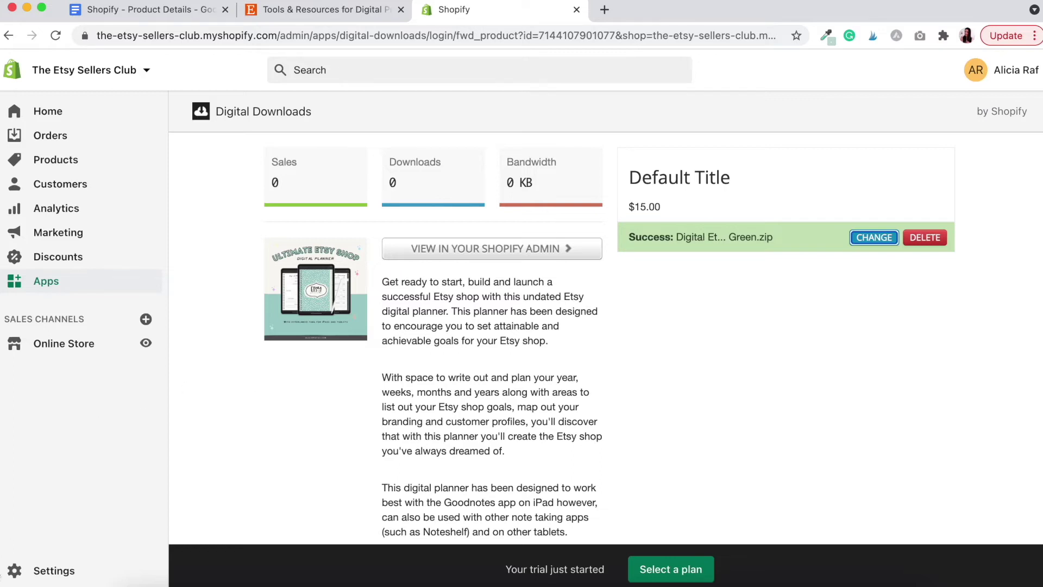
pyautogui.click(64, 573)
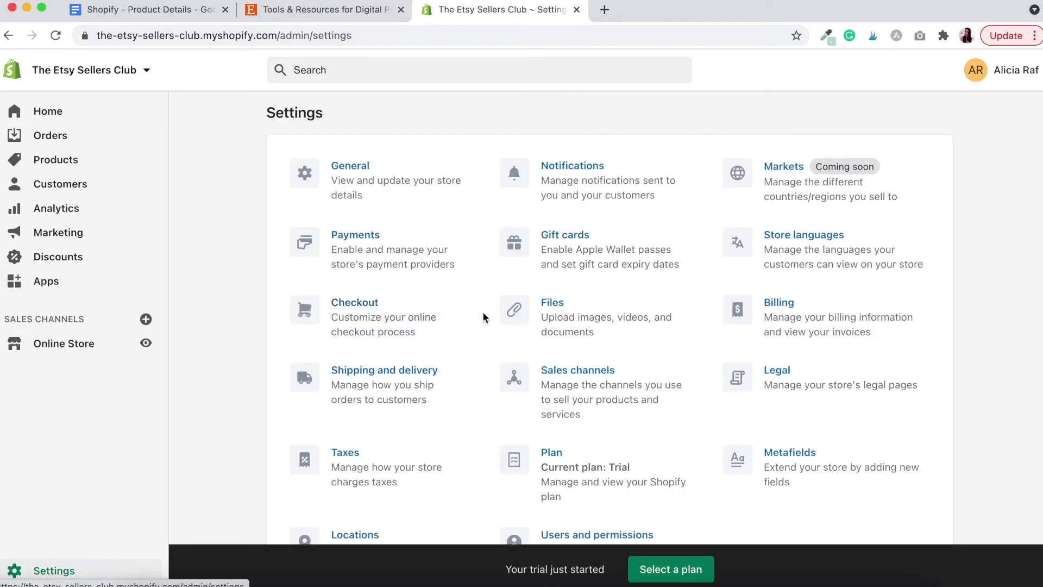
pyautogui.scroll(-2, 482, 314)
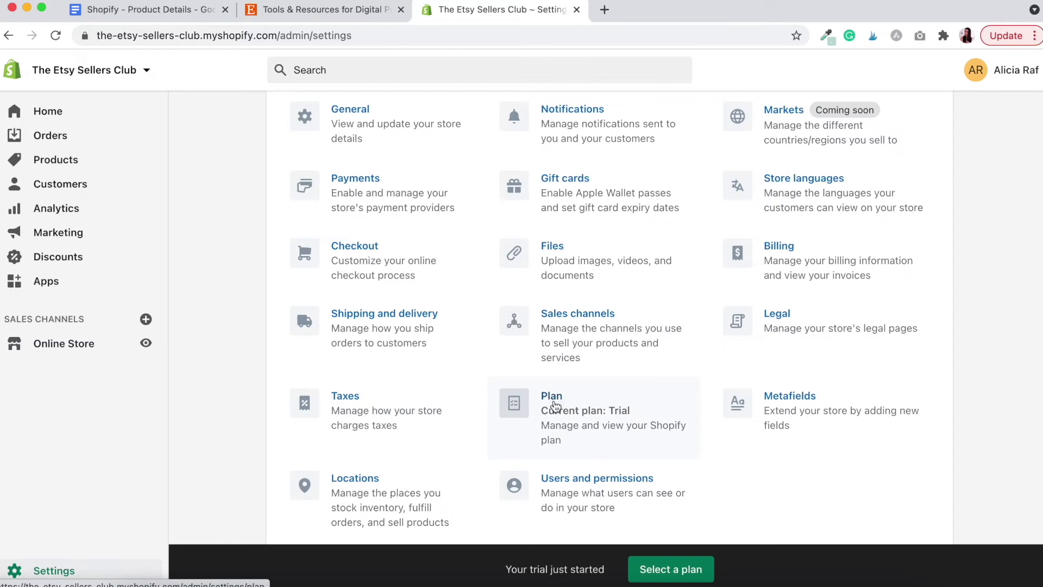
pyautogui.click(604, 422)
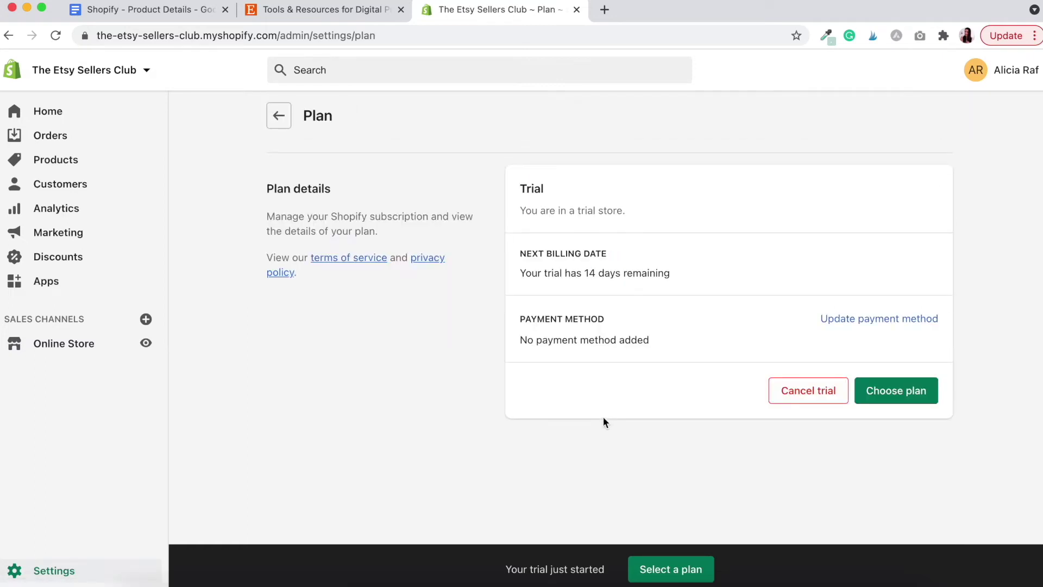
pyautogui.click(912, 389)
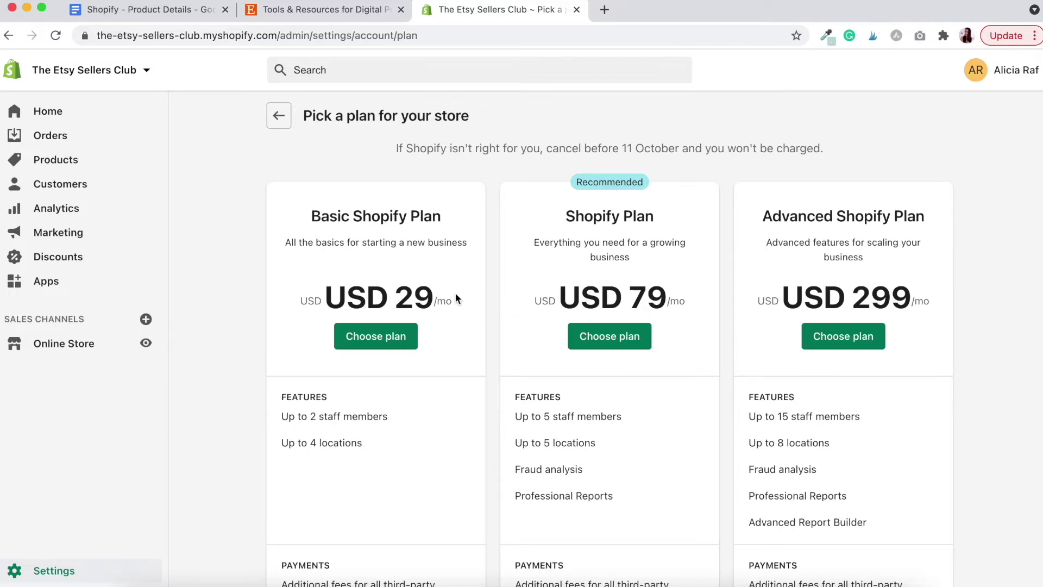
# Step: Compare the prices, features, payment fees and shipping discounts of the Basic, Shopify and Advanced plans
pyautogui.scroll(-2, 455, 296)
pyautogui.moveTo(328, 250); pyautogui.dragTo(451, 250)
pyautogui.click(455, 251)
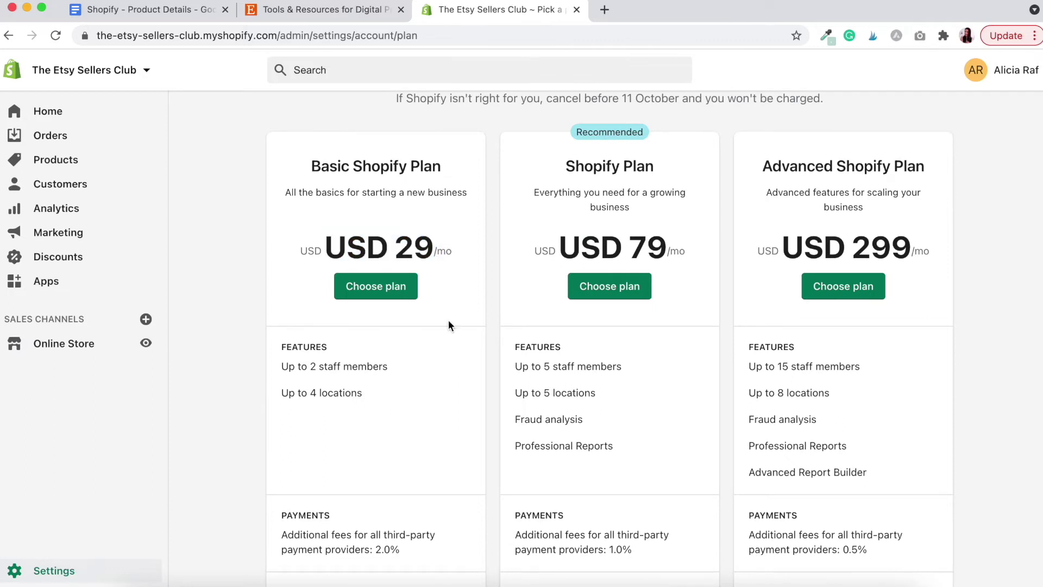
pyautogui.scroll(-2, 448, 321)
pyautogui.scroll(-10, 448, 325)
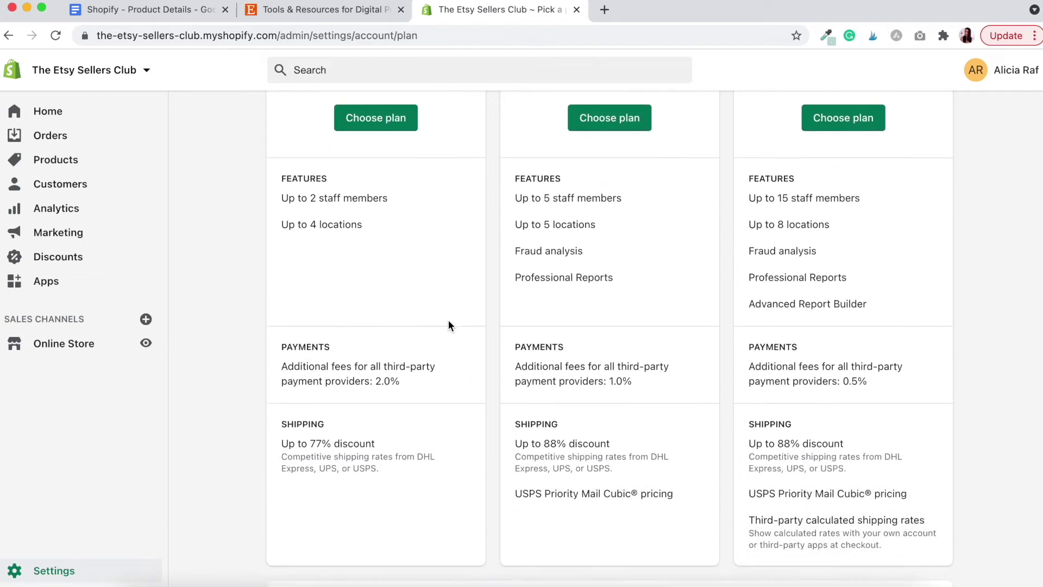
pyautogui.scroll(-4, 448, 324)
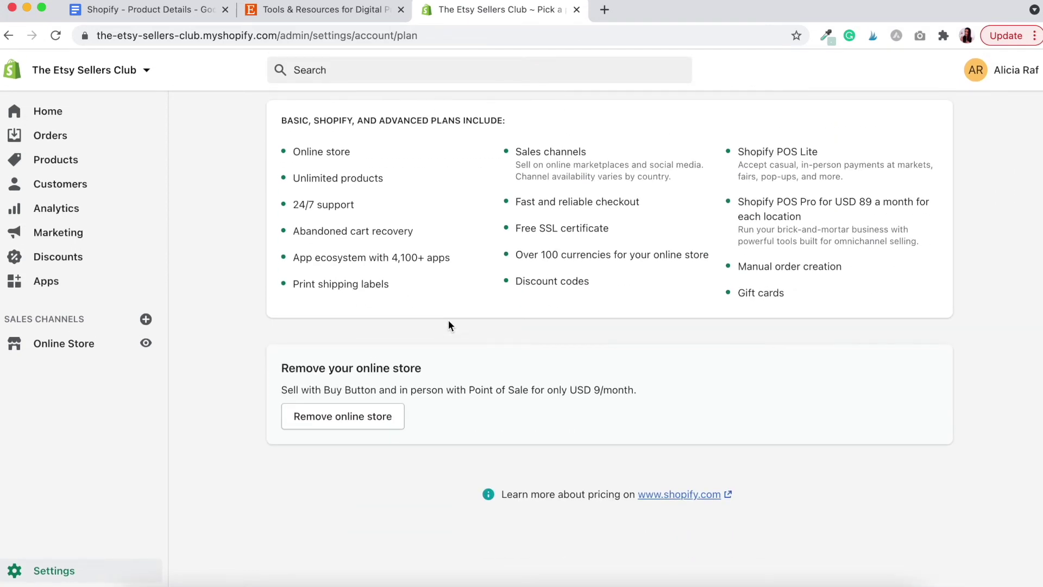
pyautogui.scroll(14, 449, 321)
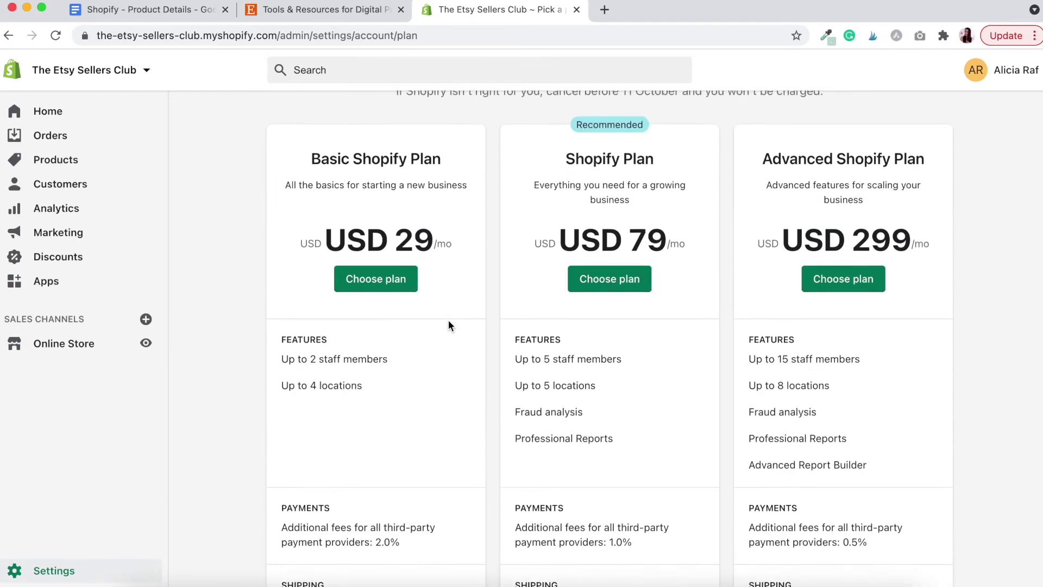
pyautogui.scroll(1, 449, 325)
# Step: Choose the Basic Shopify plan and go through its billing cycle and payment method options
pyautogui.click(382, 316)
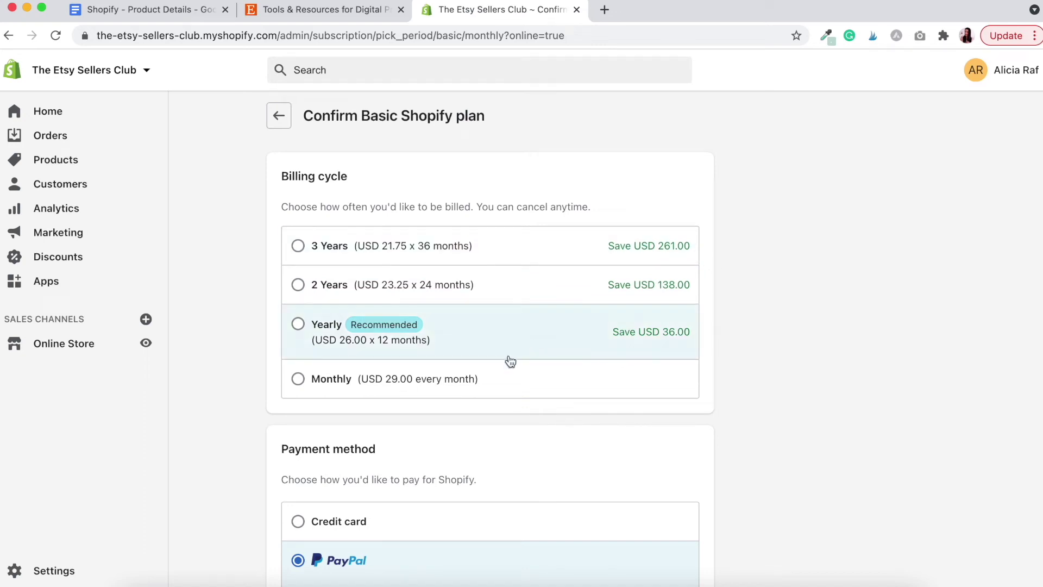
pyautogui.scroll(-1, 508, 360)
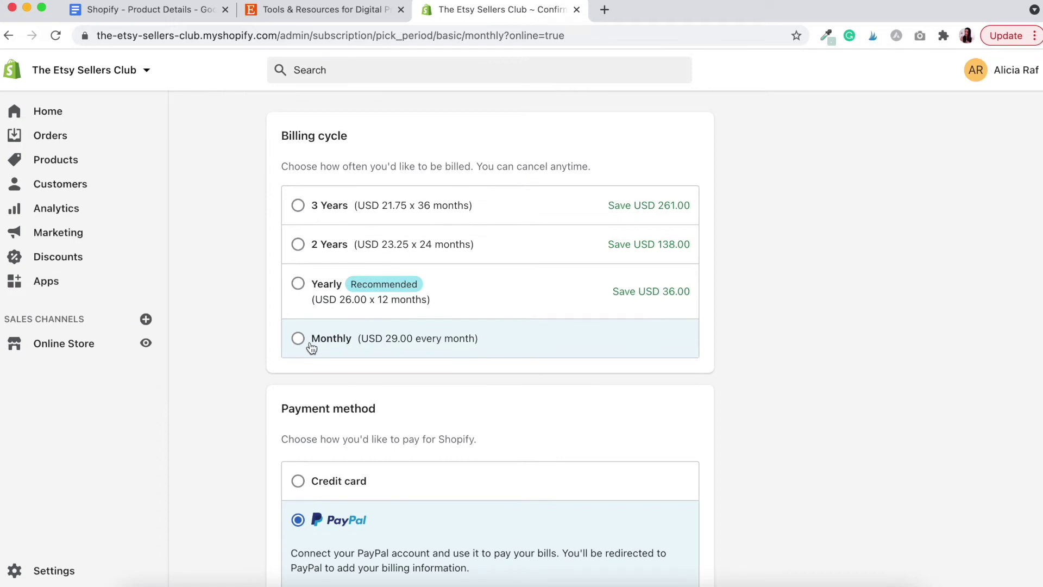
pyautogui.scroll(-2, 434, 375)
pyautogui.scroll(-2, 438, 383)
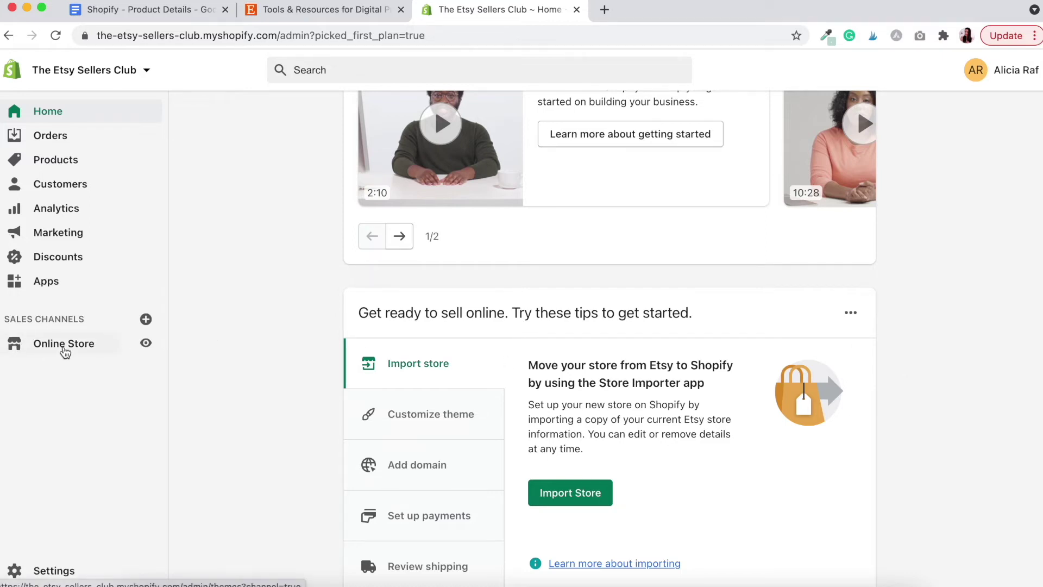
# Step: Disable password protection for the online store and save the preferences
pyautogui.click(65, 352)
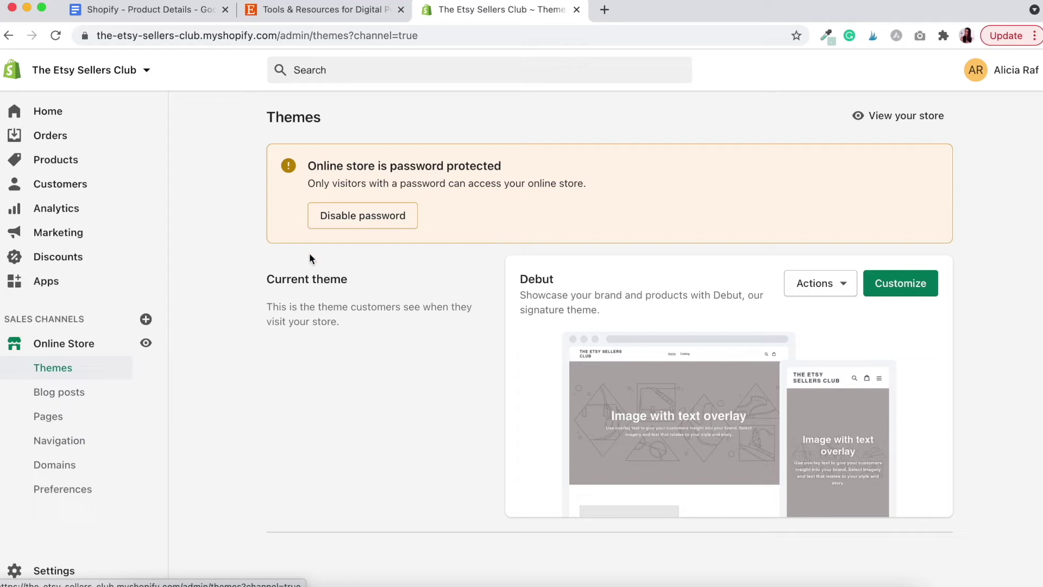
pyautogui.click(392, 219)
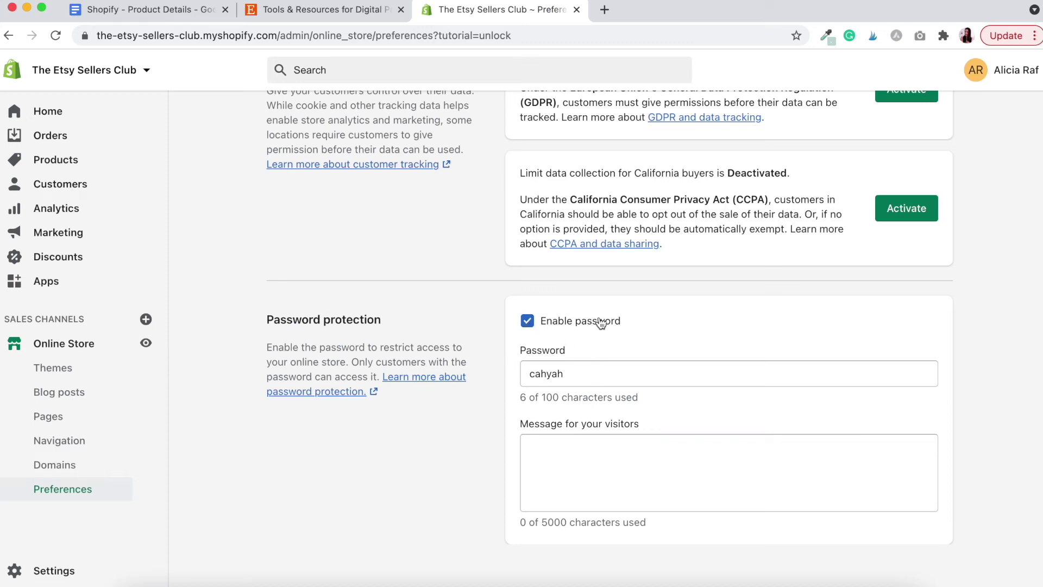
pyautogui.click(542, 324)
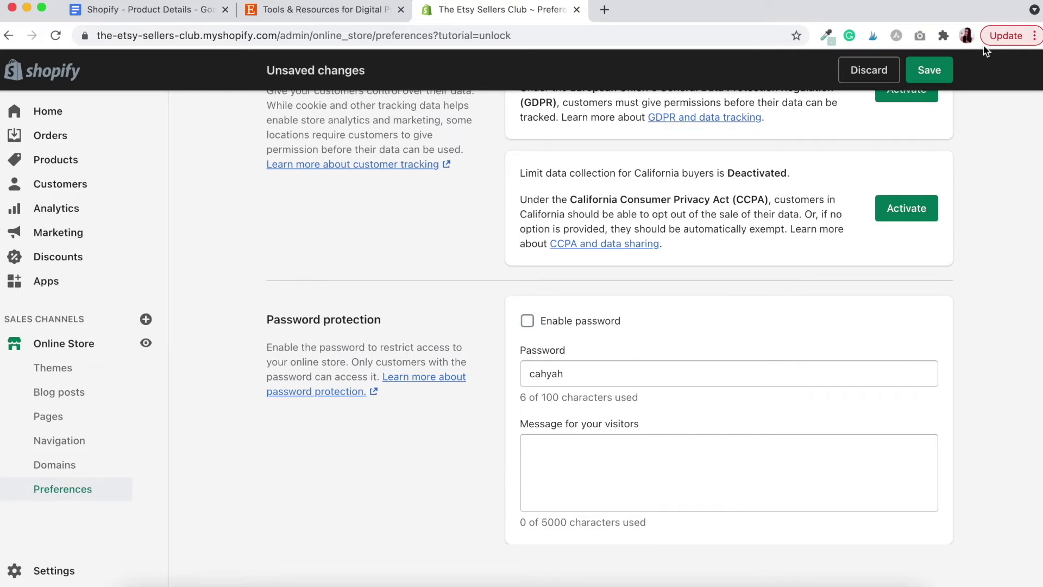
pyautogui.click(942, 72)
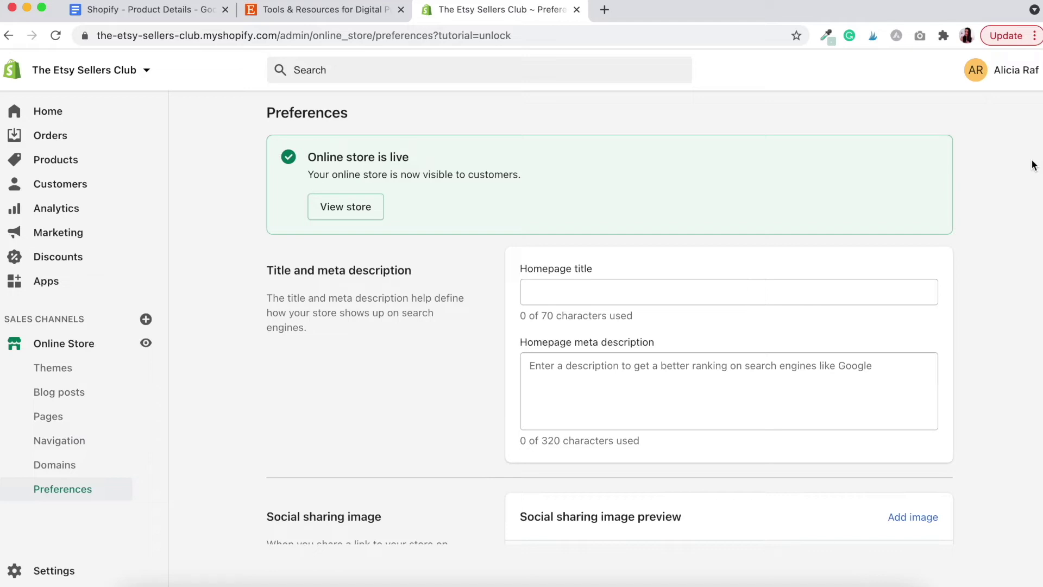
# Step: Search for the domain "theetsysellersclub" among new domains to buy for the store and examine the offered extensions and prices
pyautogui.click(72, 468)
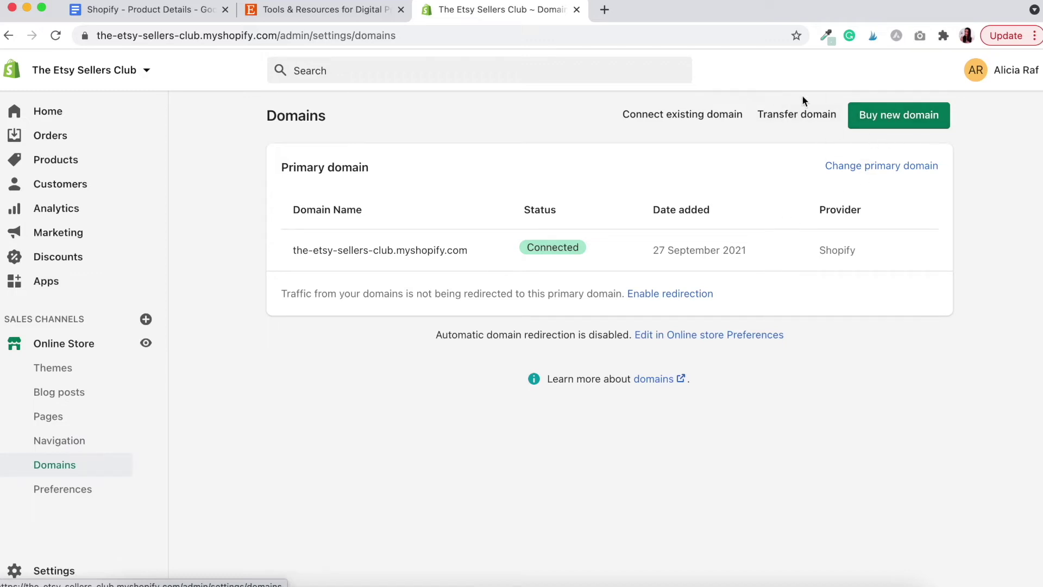
pyautogui.click(897, 116)
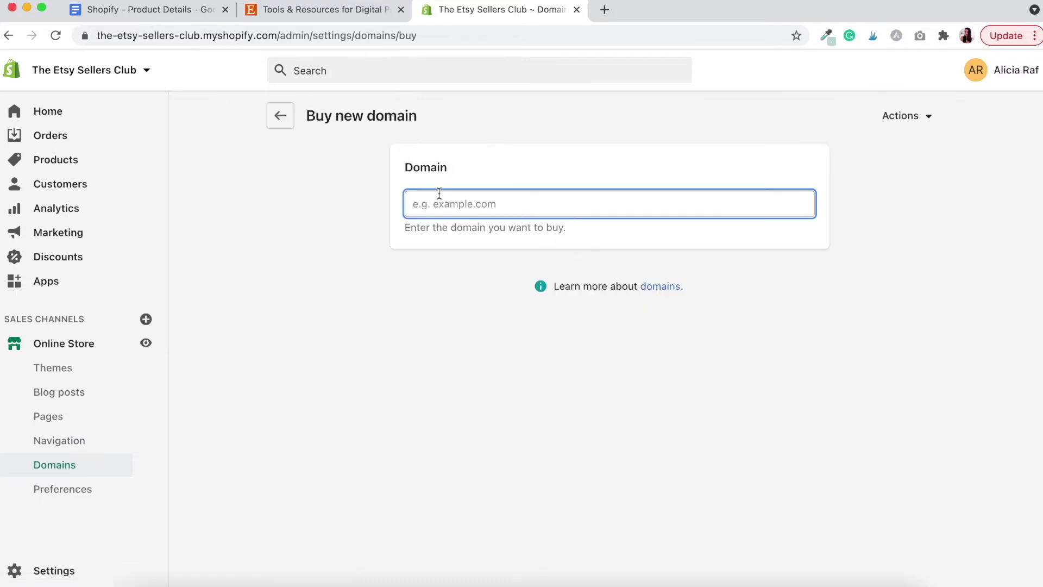
pyautogui.write('th')
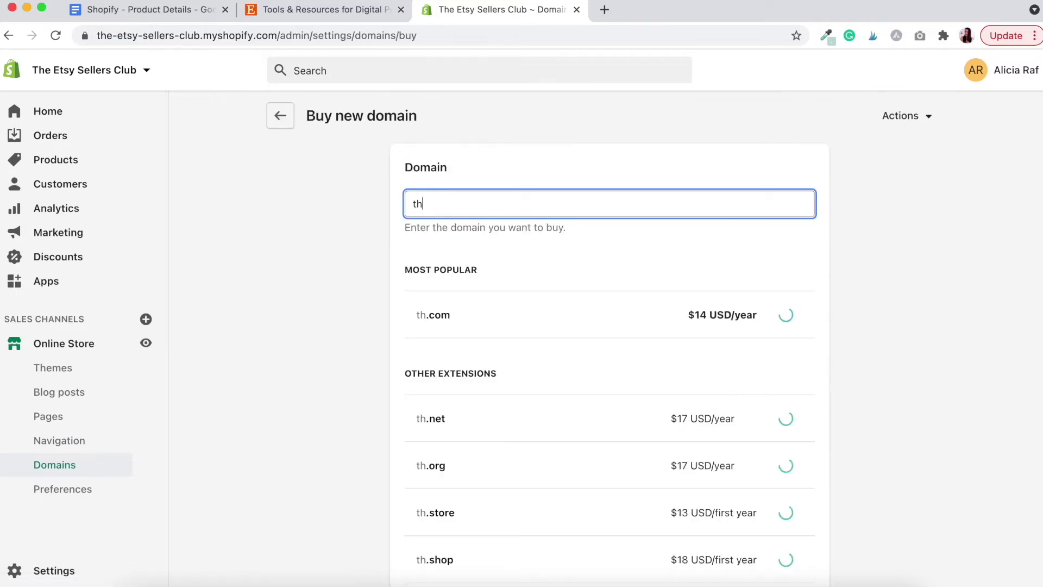
pyautogui.write('eetsysell')
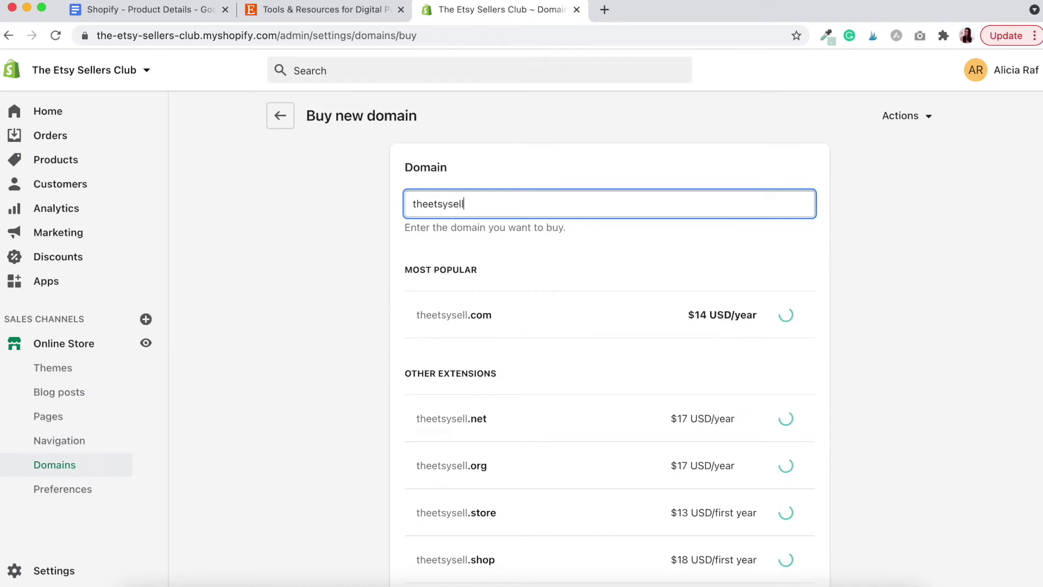
pyautogui.write('ersclub')
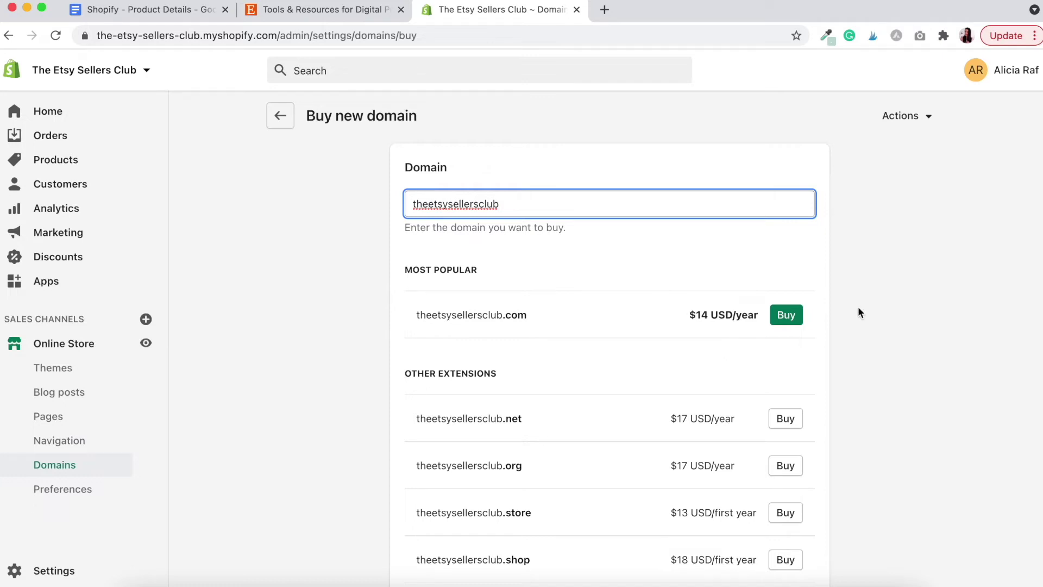
pyautogui.scroll(-5, 858, 308)
pyautogui.scroll(4, 858, 307)
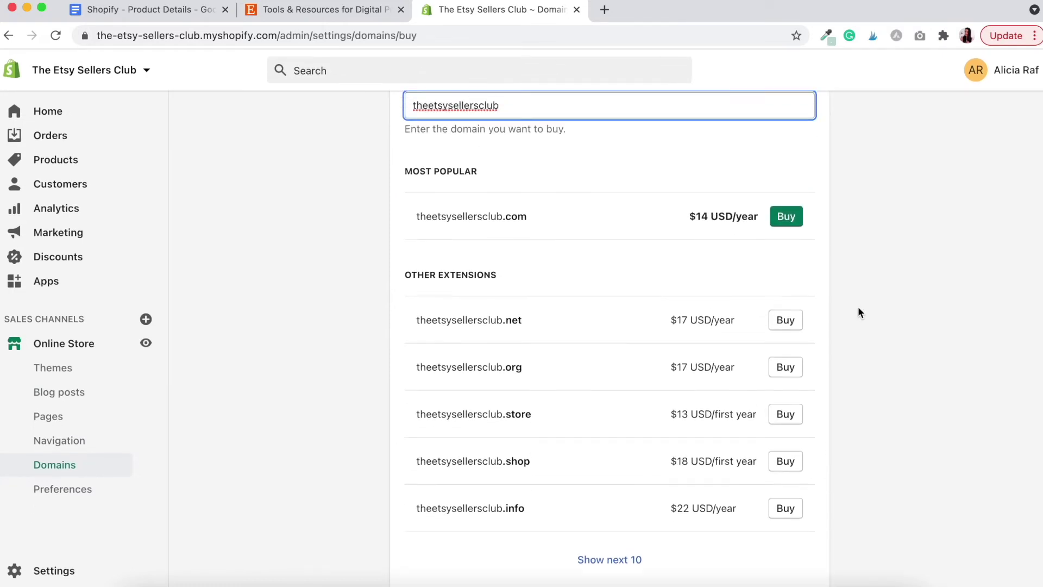
pyautogui.scroll(1, 858, 307)
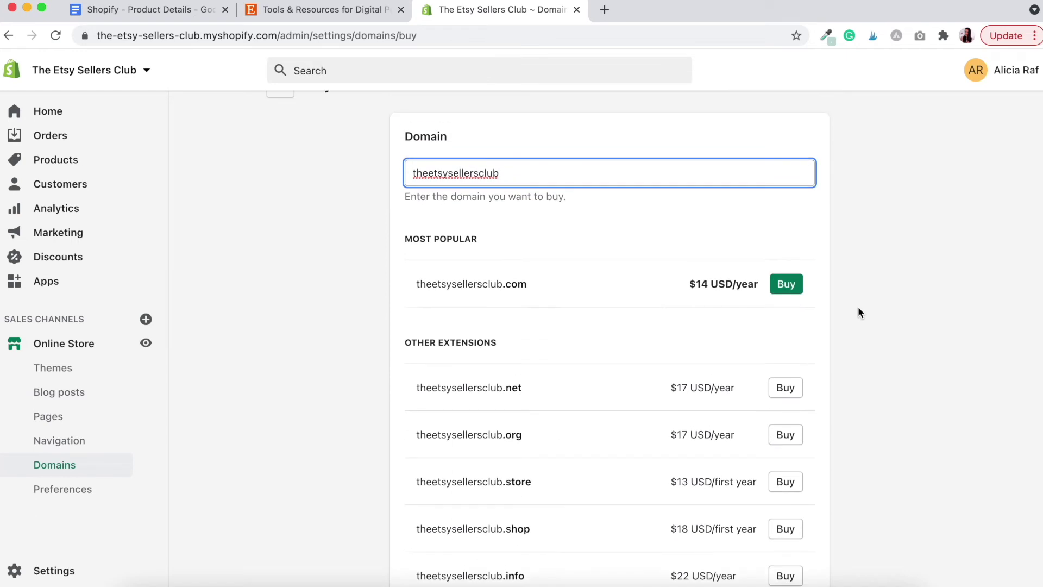
pyautogui.scroll(1, 858, 308)
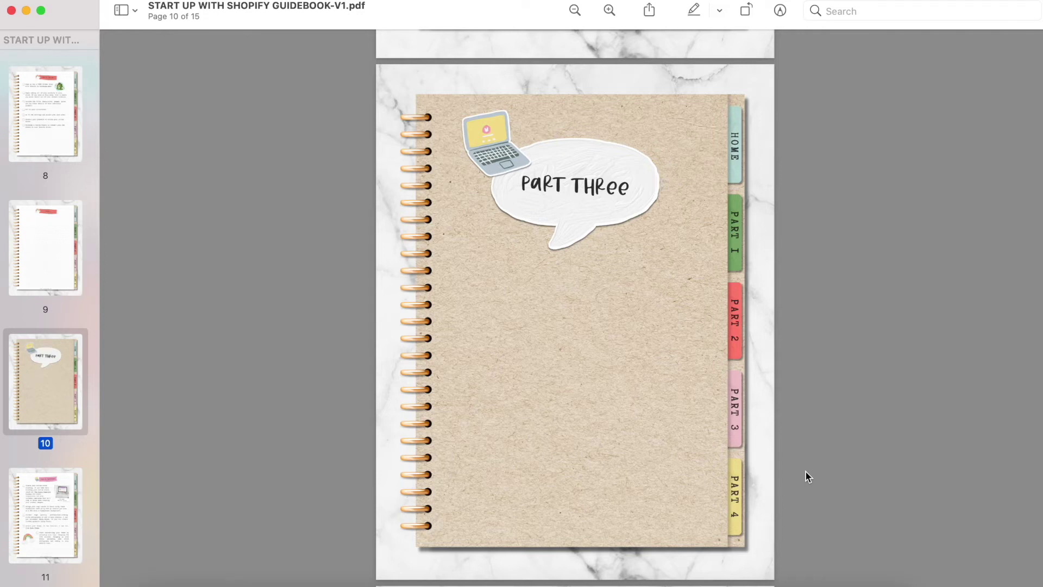
# Step: Read the "Part 3: Customise" checklist in the guidebook and switch to the Etsy Sellers Club Logo design in Canva
pyautogui.scroll(-5, 805, 475)
pyautogui.scroll(-15, 805, 470)
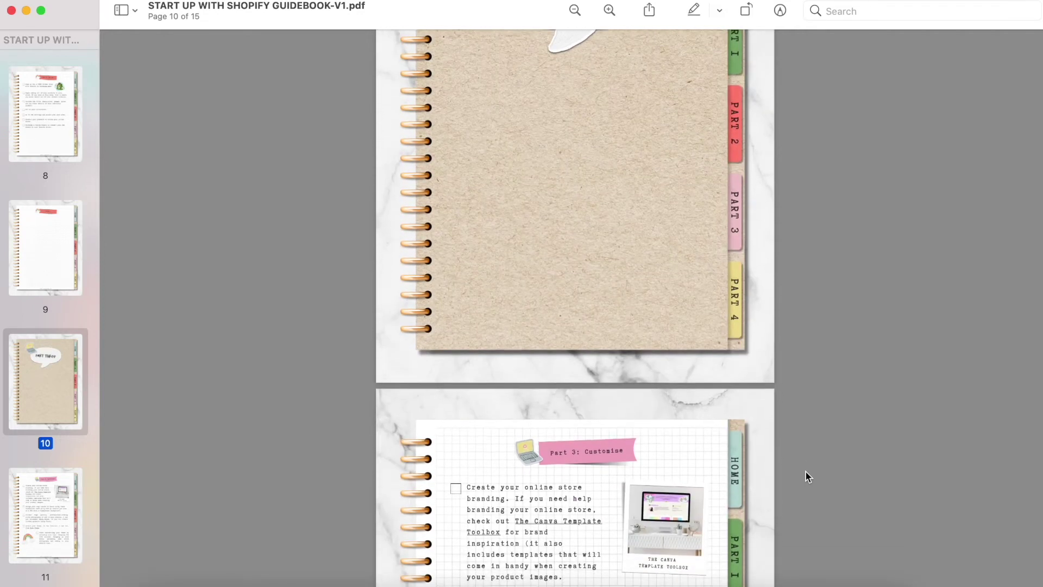
pyautogui.scroll(4, 805, 470)
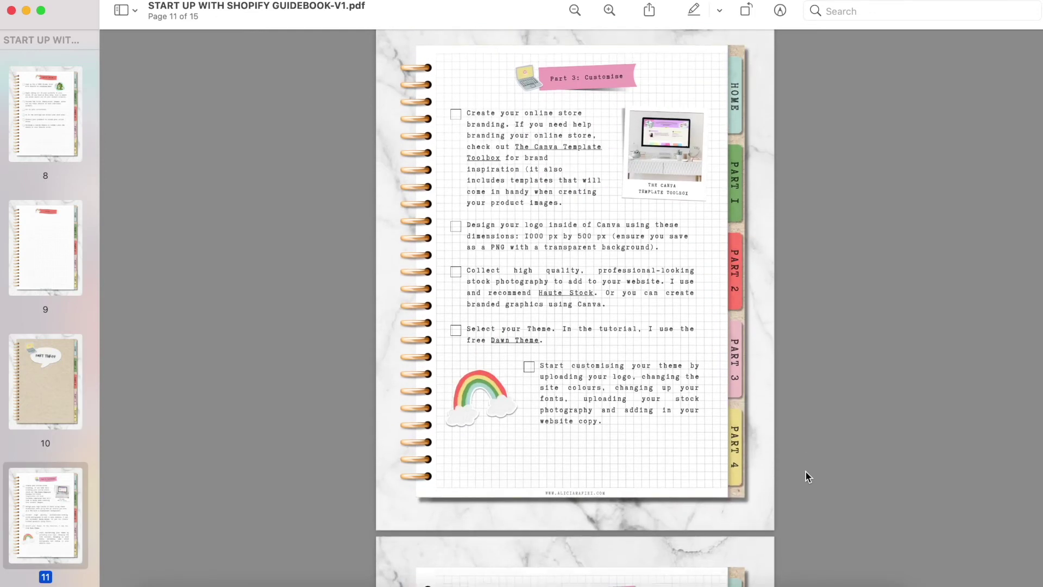
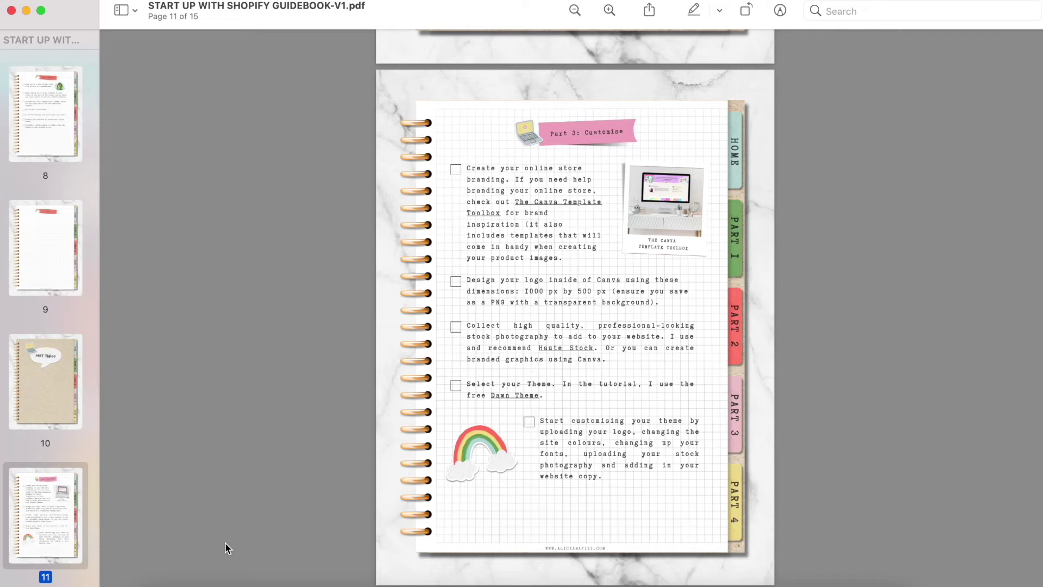
pyautogui.click(233, 580)
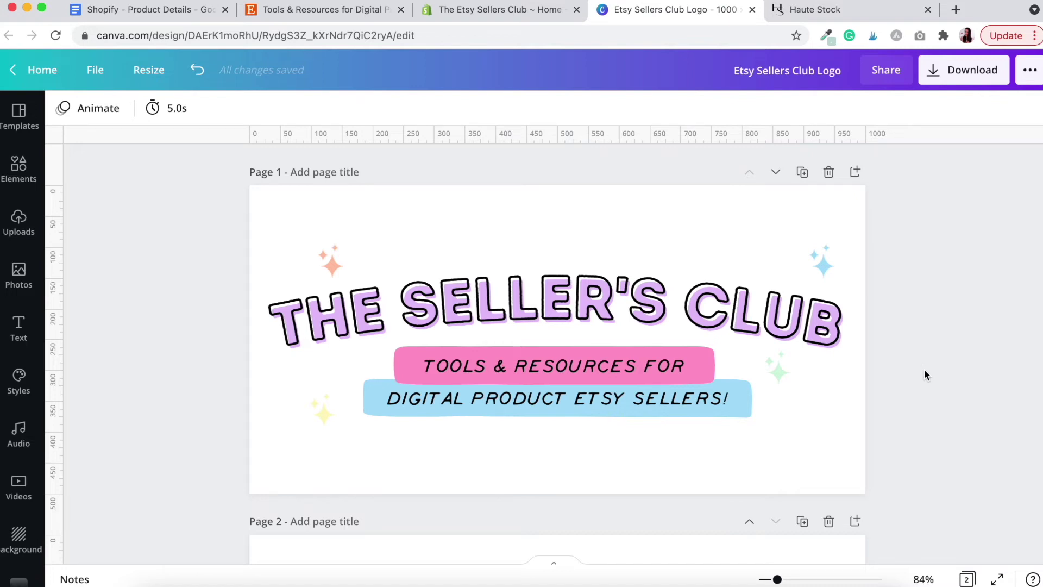
# Step: Review the brand colour palette on the second page of the logo design
pyautogui.scroll(-5, 925, 373)
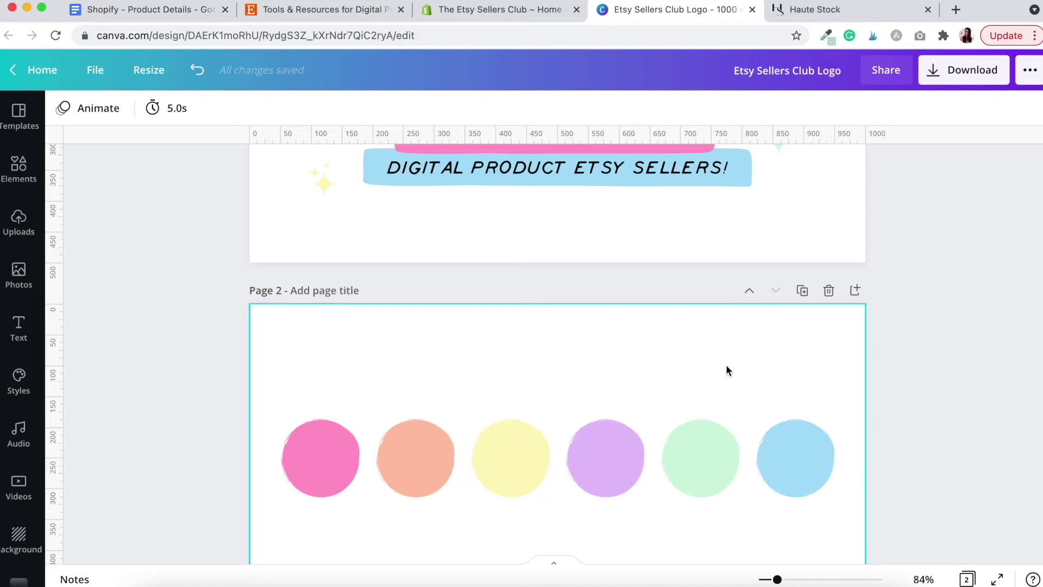
pyautogui.scroll(-1, 935, 328)
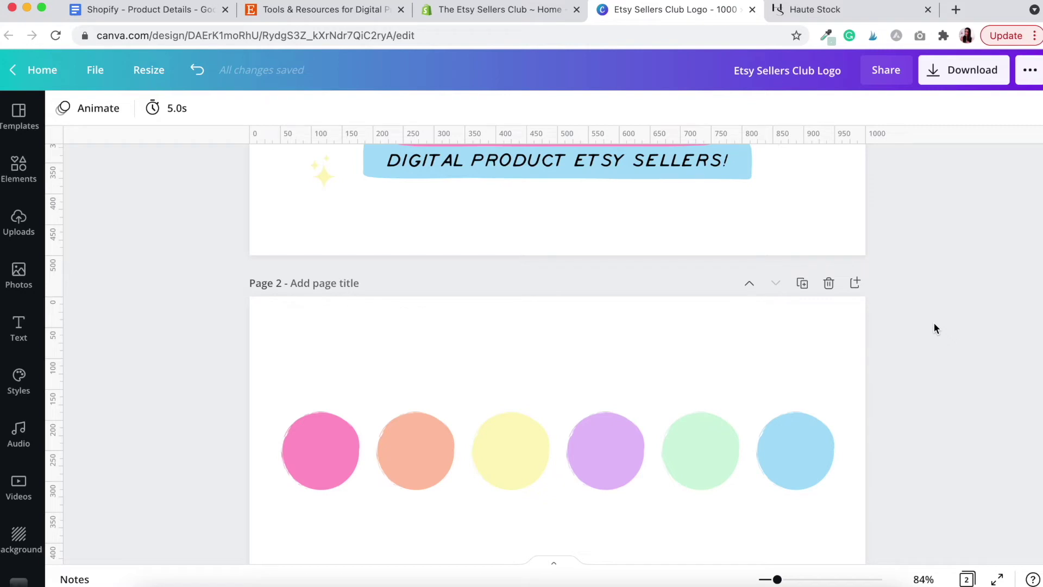
# Step: Switch to the Shopify admin, go to the online store's themes and explore the free themes
pyautogui.click(519, 10)
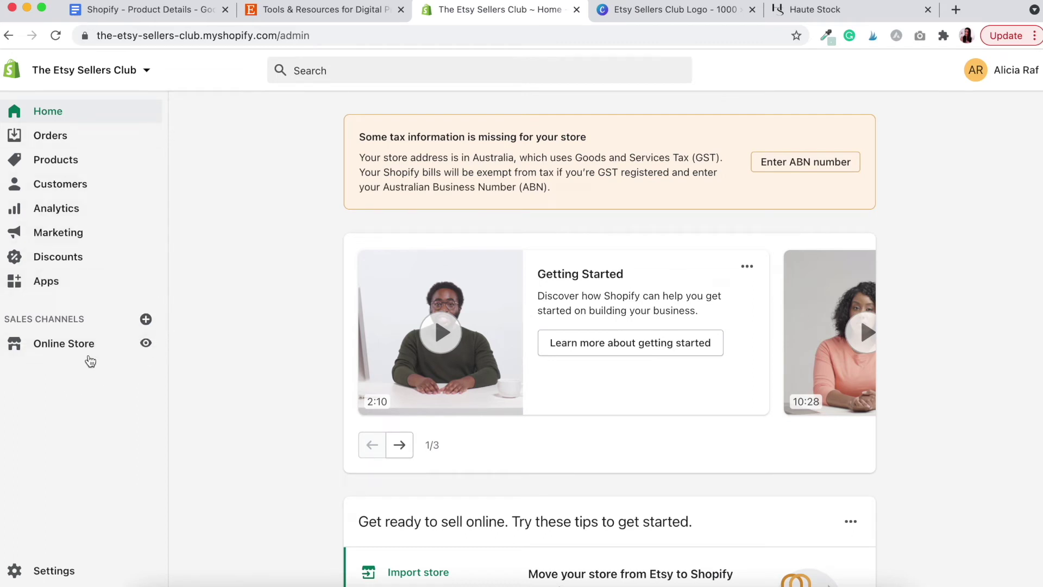
pyautogui.click(67, 347)
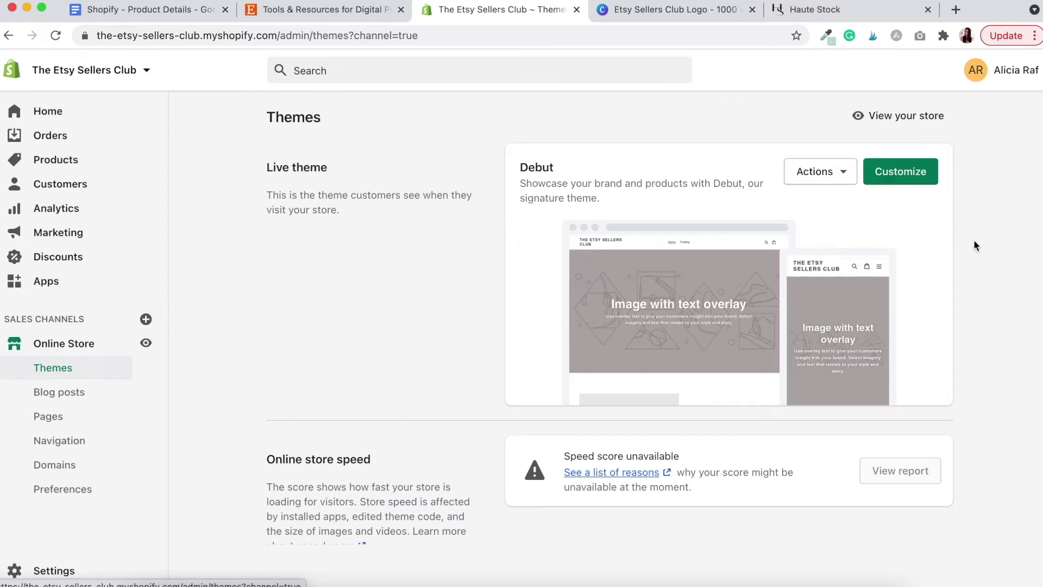
pyautogui.scroll(-5, 974, 246)
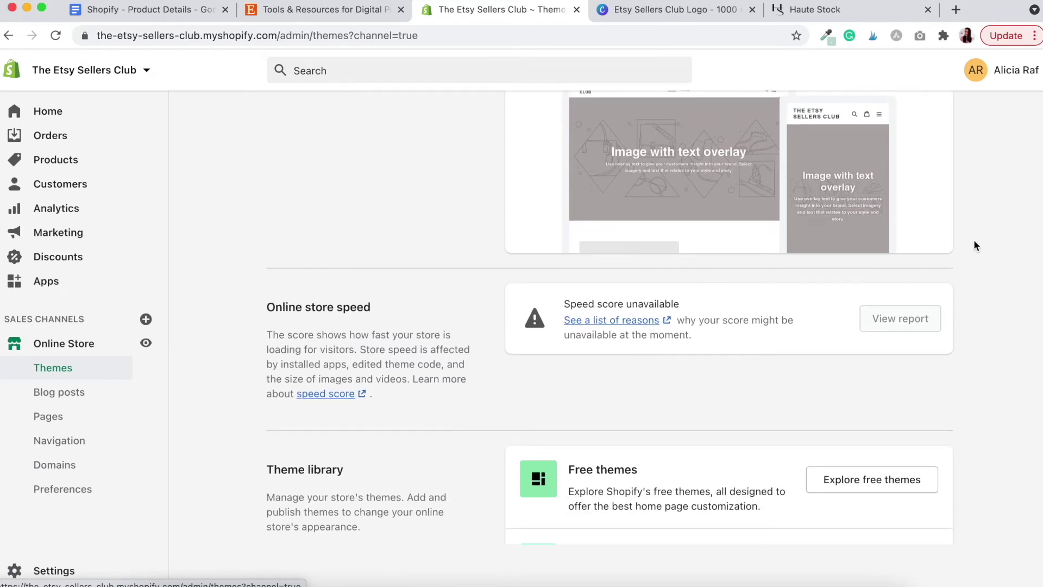
pyautogui.scroll(-4, 973, 245)
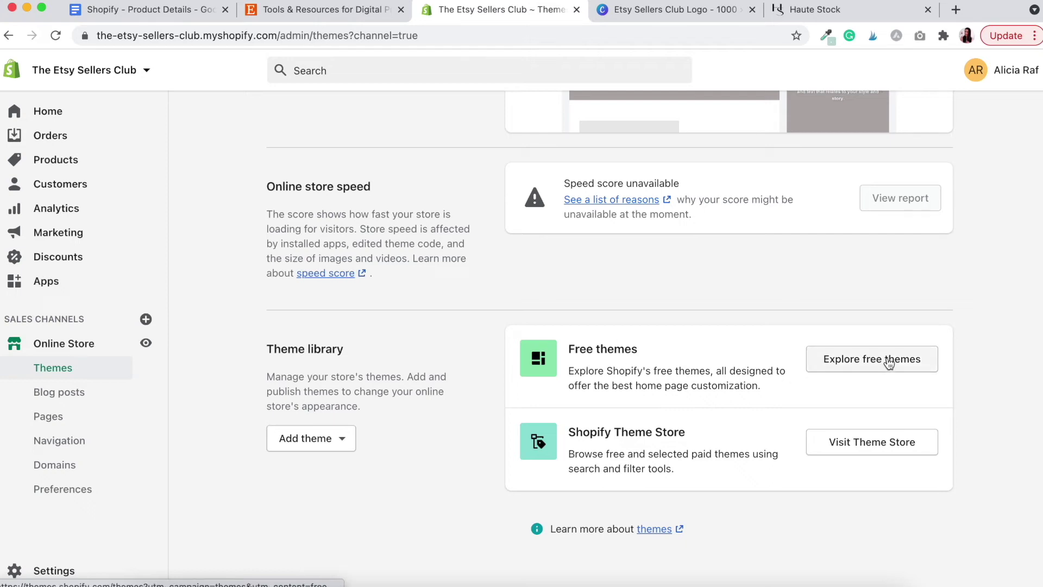
pyautogui.click(897, 373)
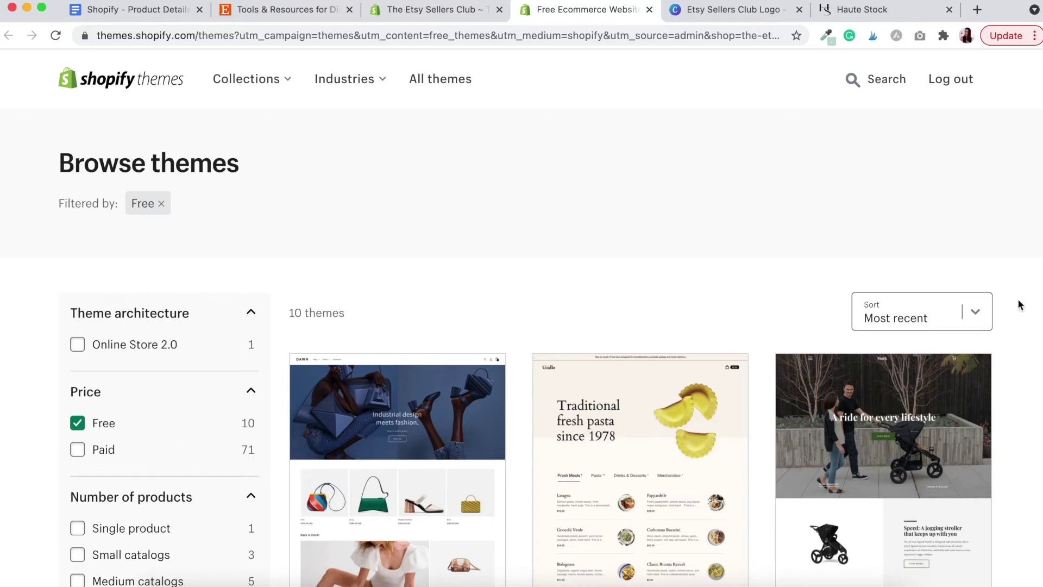
# Step: Browse the free themes, open the Dawn theme and read through its details
pyautogui.scroll(-3, 1020, 304)
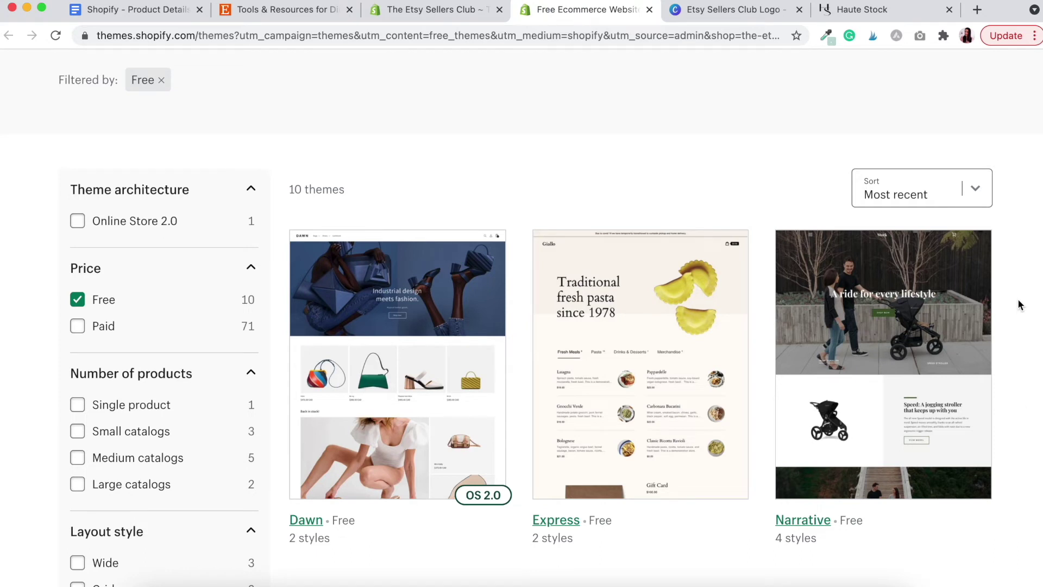
pyautogui.scroll(-3, 1019, 305)
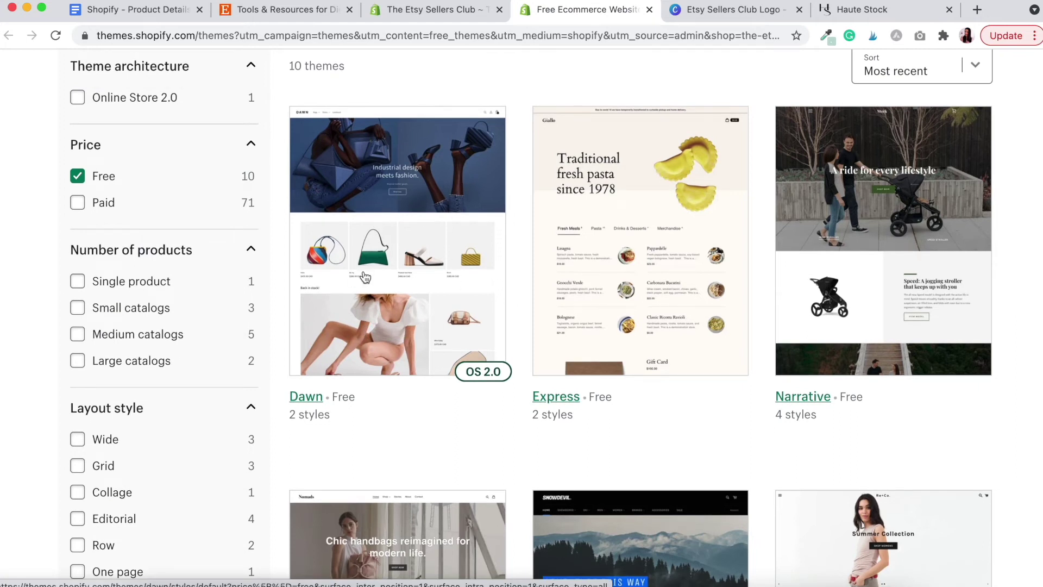
pyautogui.click(405, 266)
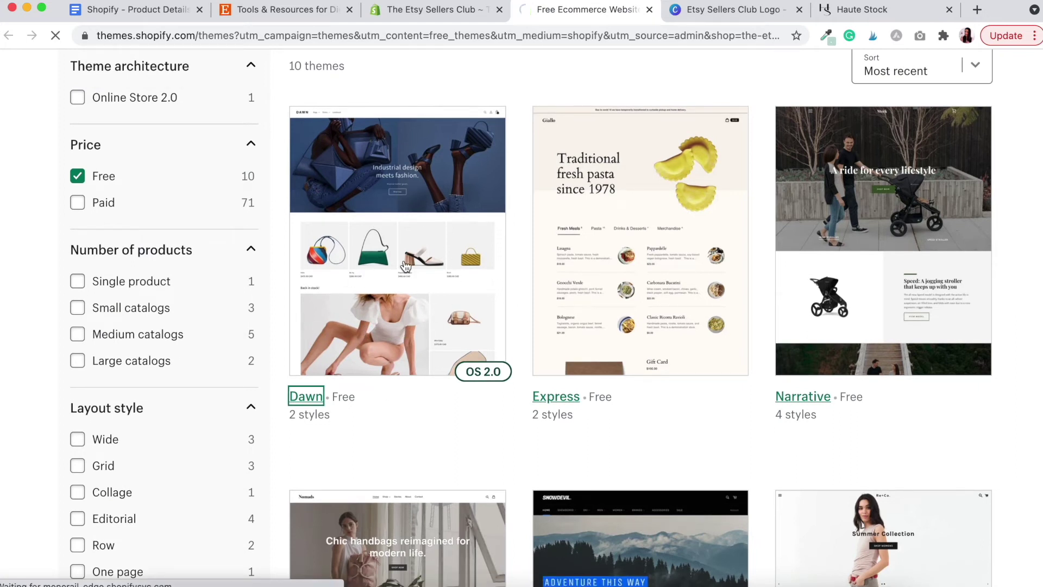
pyautogui.scroll(-3, 441, 335)
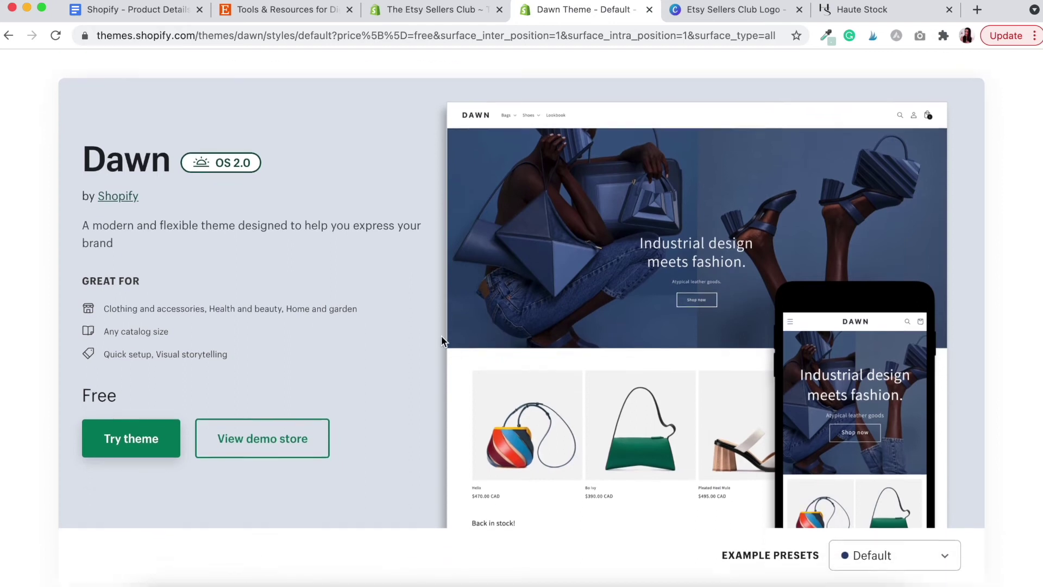
pyautogui.scroll(-2, 441, 337)
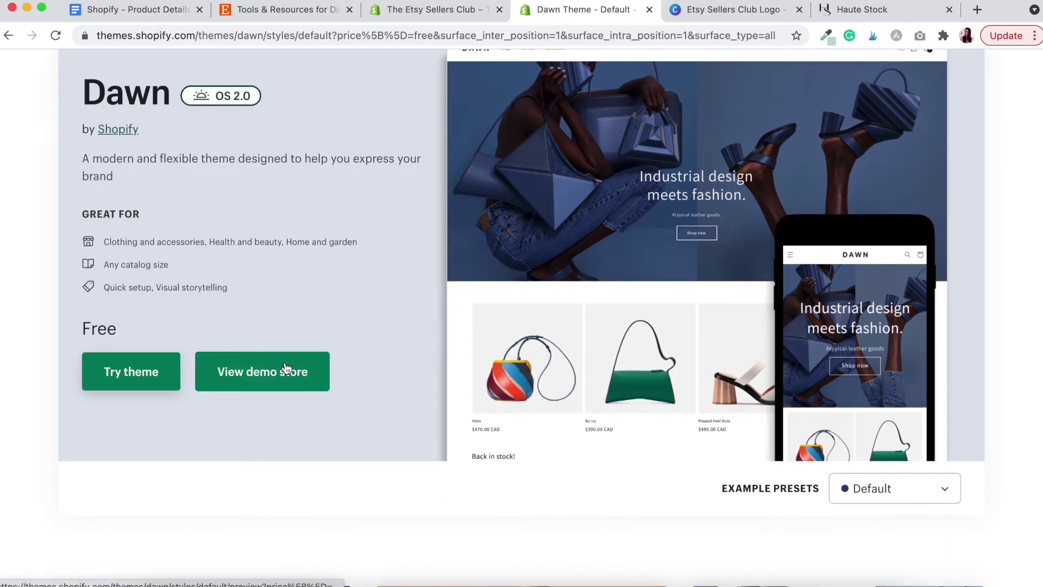
pyautogui.scroll(-2, 748, 334)
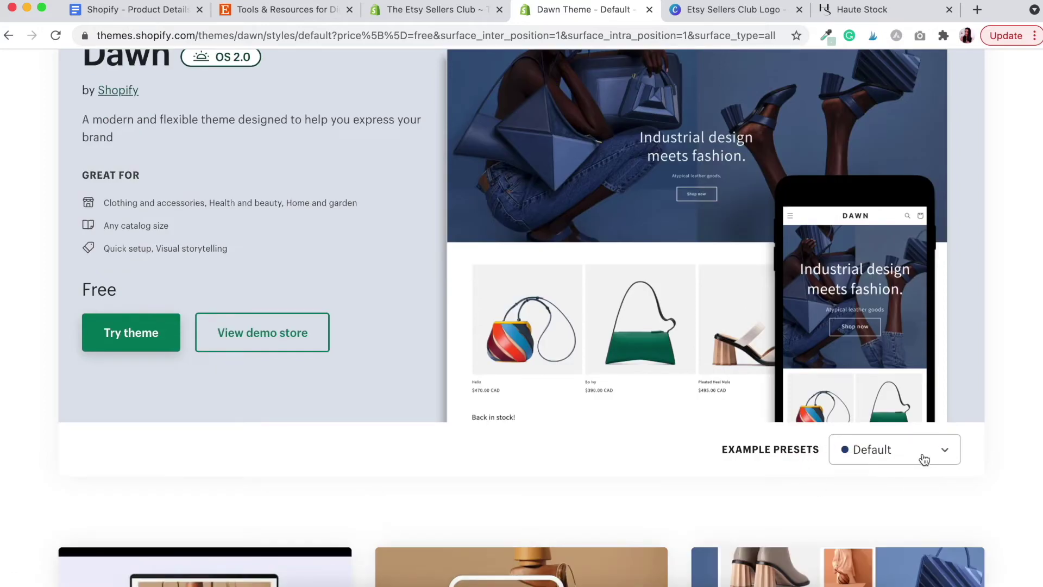
# Step: Preview the Craft example preset of the Dawn theme and return to the Default preset
pyautogui.click(902, 460)
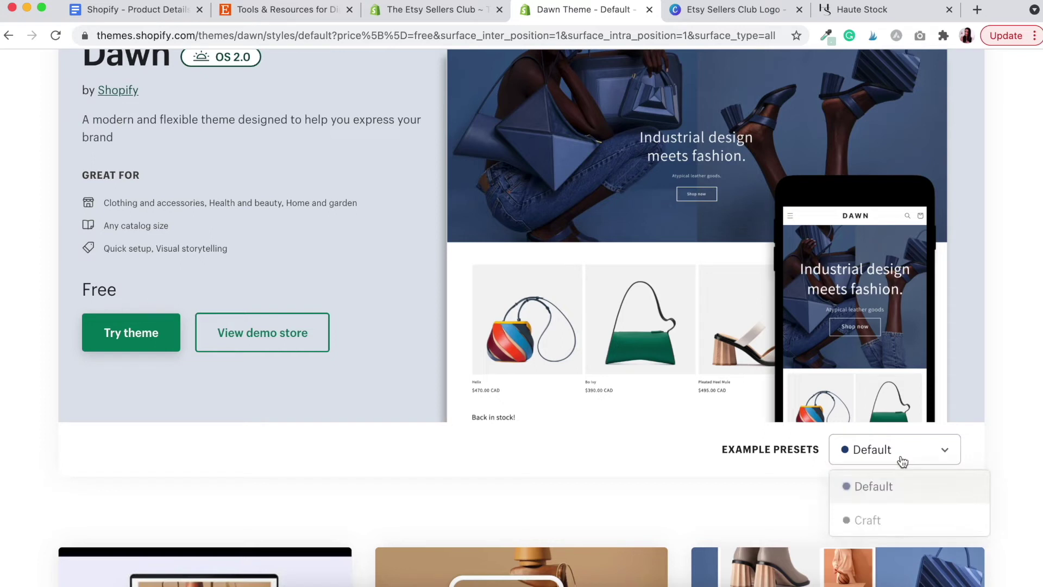
pyautogui.click(880, 521)
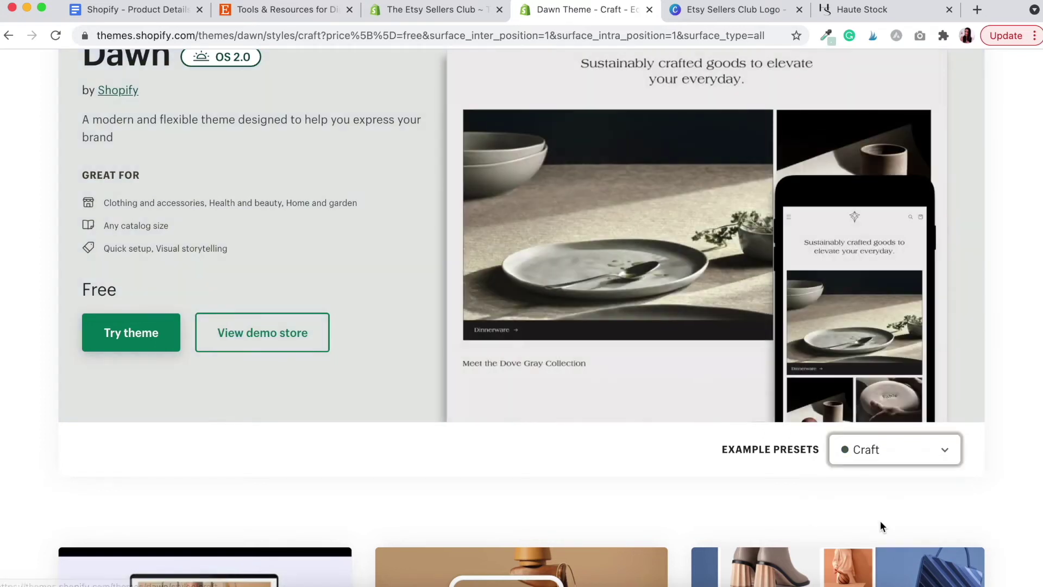
pyautogui.scroll(2, 1012, 360)
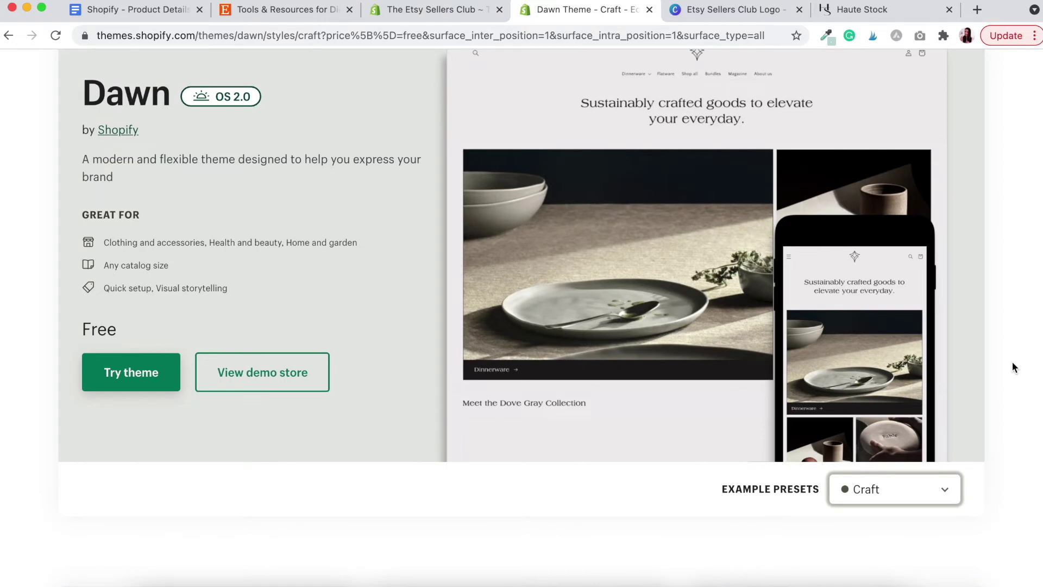
pyautogui.click(946, 490)
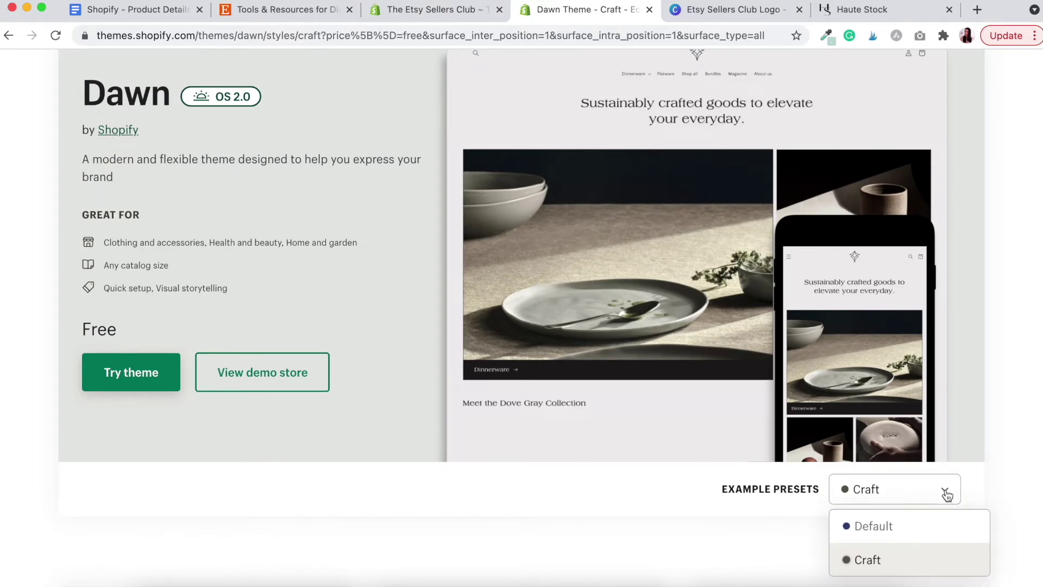
pyautogui.click(857, 527)
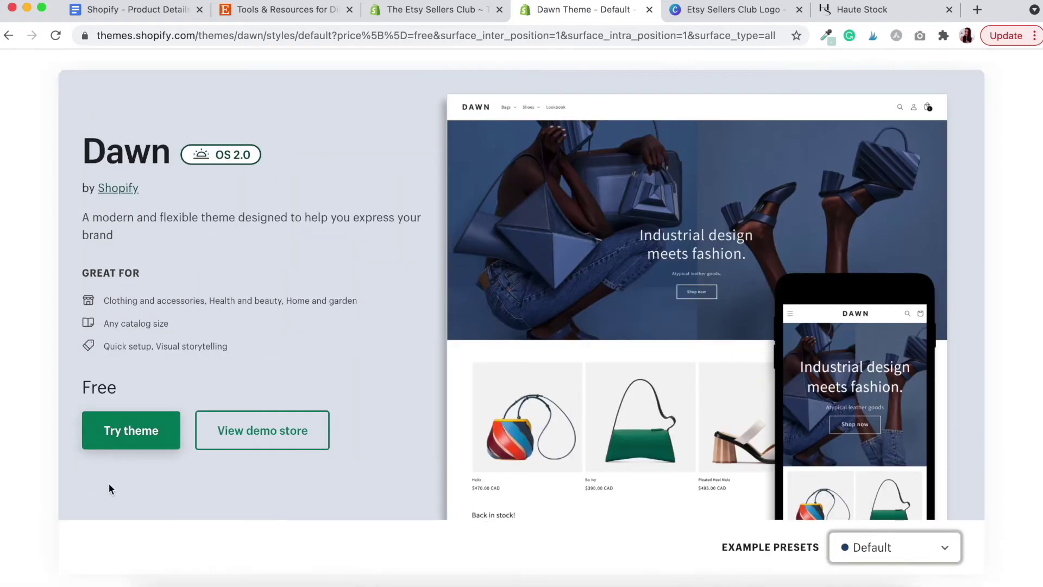
# Step: Add the Dawn theme to the store's theme library and publish it as the live theme
pyautogui.click(136, 439)
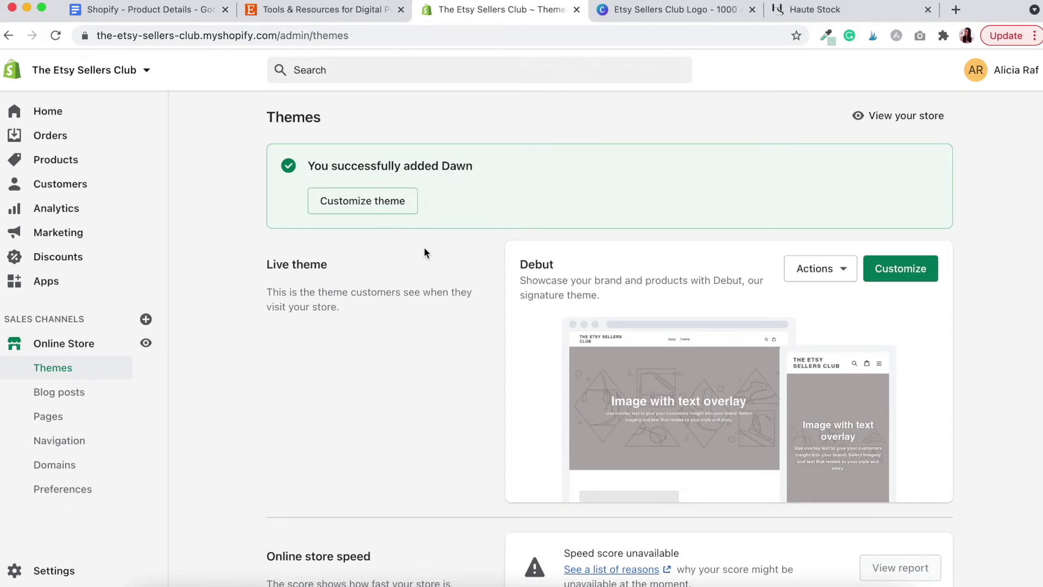
pyautogui.scroll(-3, 424, 251)
pyautogui.scroll(-5, 424, 251)
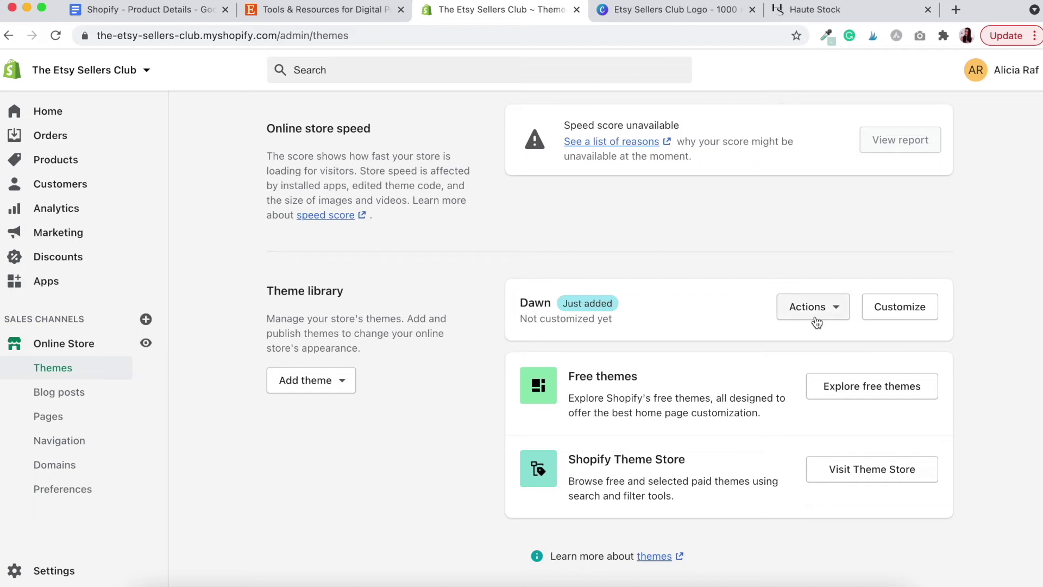
pyautogui.click(841, 310)
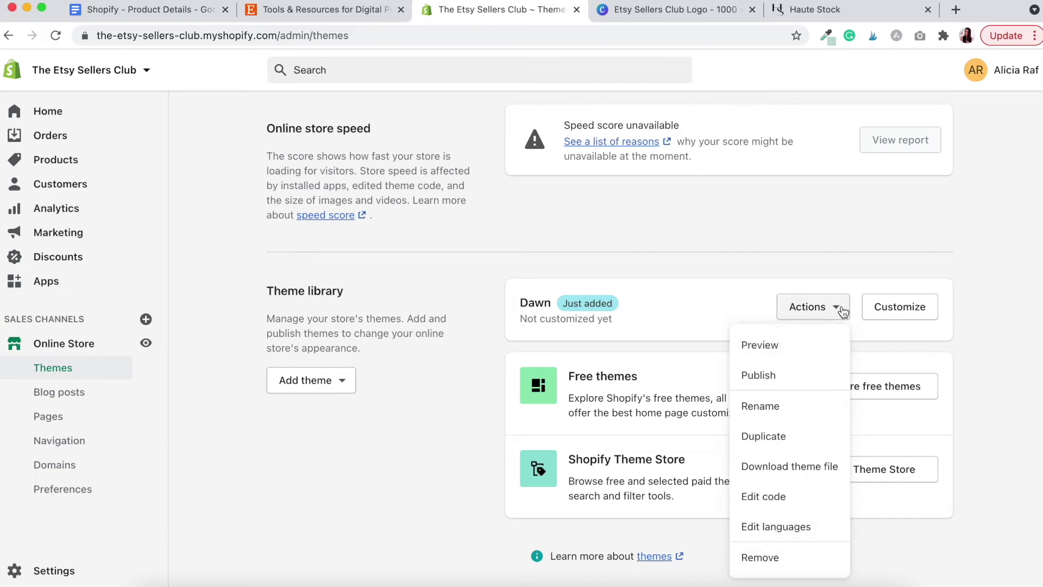
pyautogui.click(771, 381)
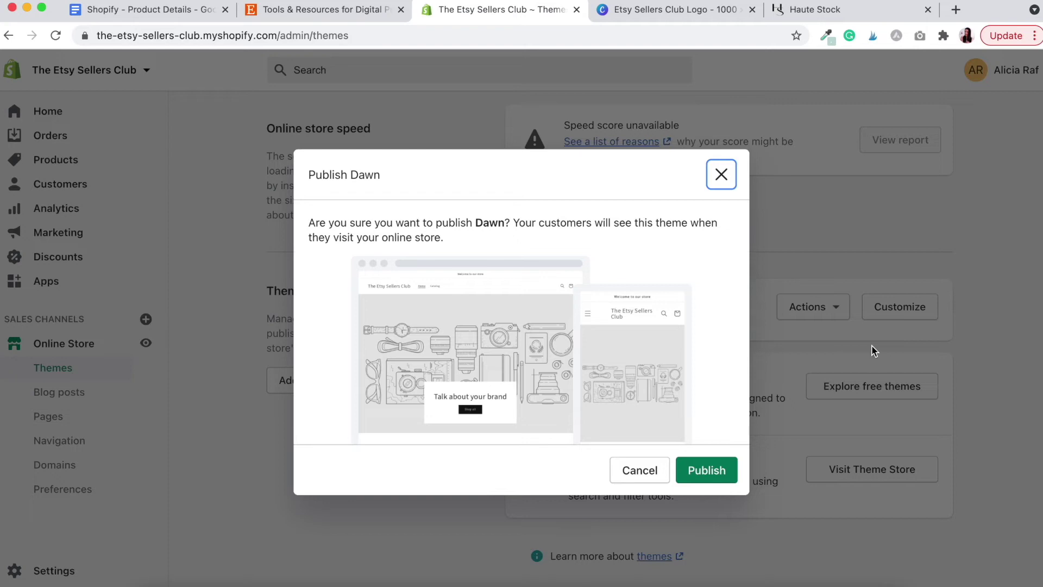
pyautogui.click(716, 470)
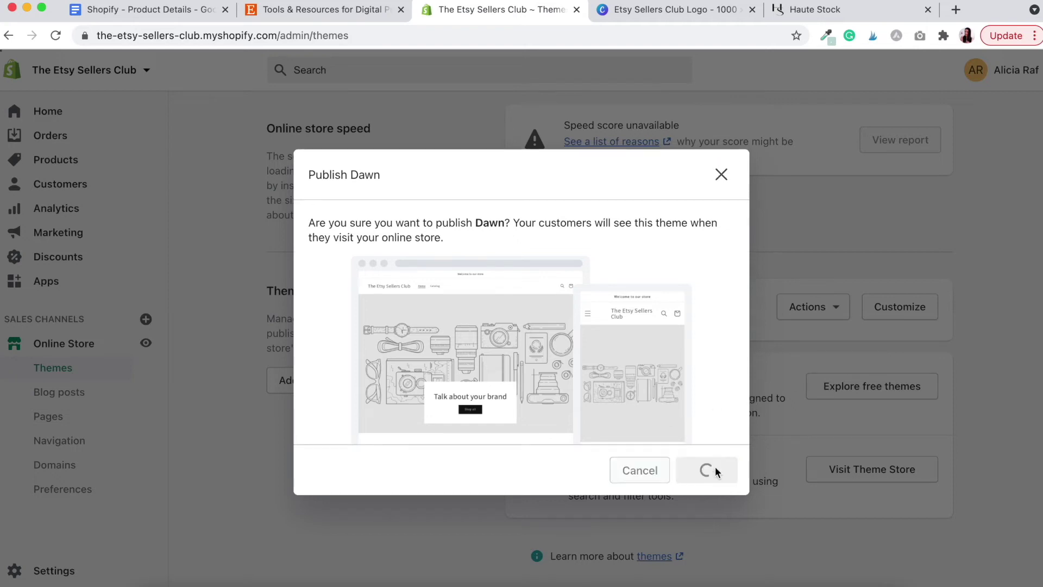
pyautogui.scroll(3, 885, 240)
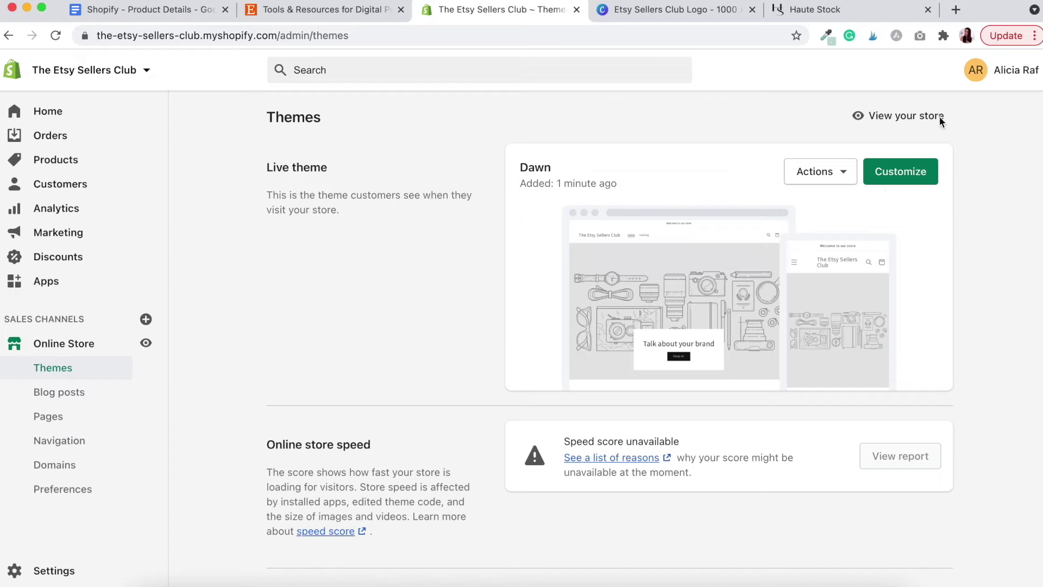
# Step: Open the live Dawn theme in the theme editor and examine the home page's sections from the header down to the footer
pyautogui.click(906, 174)
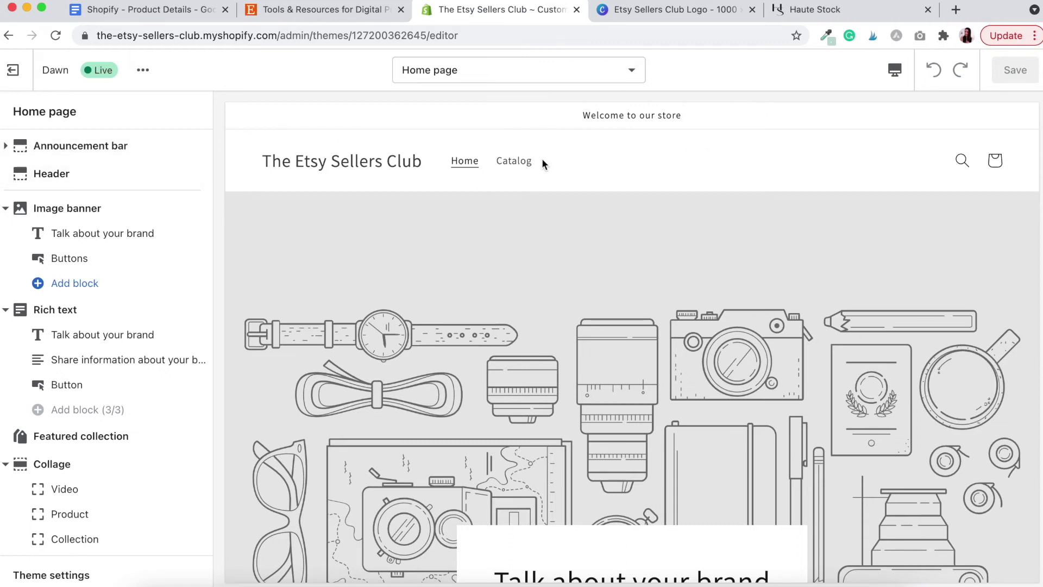
pyautogui.scroll(-5, 334, 285)
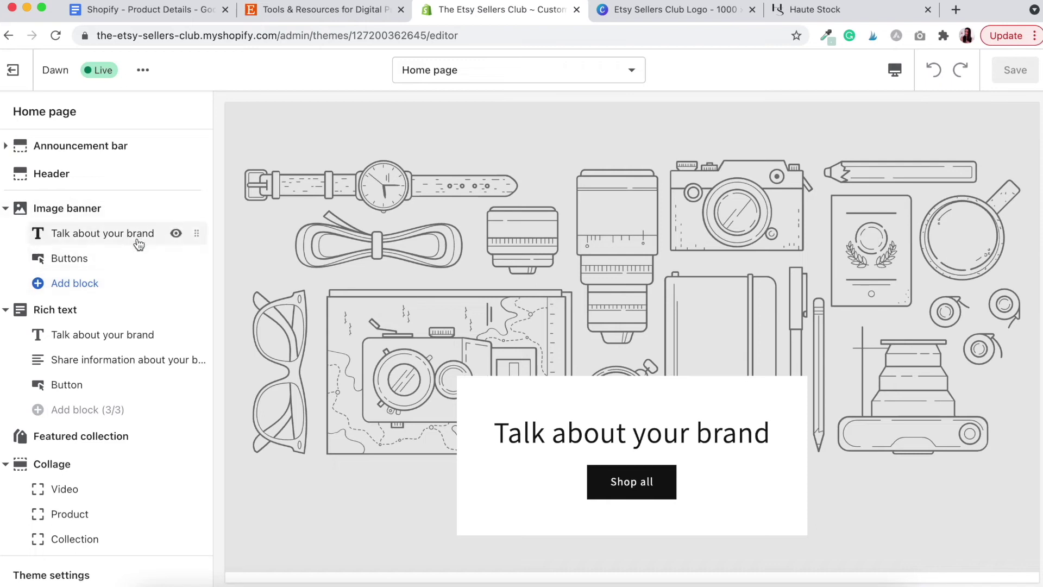
pyautogui.scroll(-5, 351, 366)
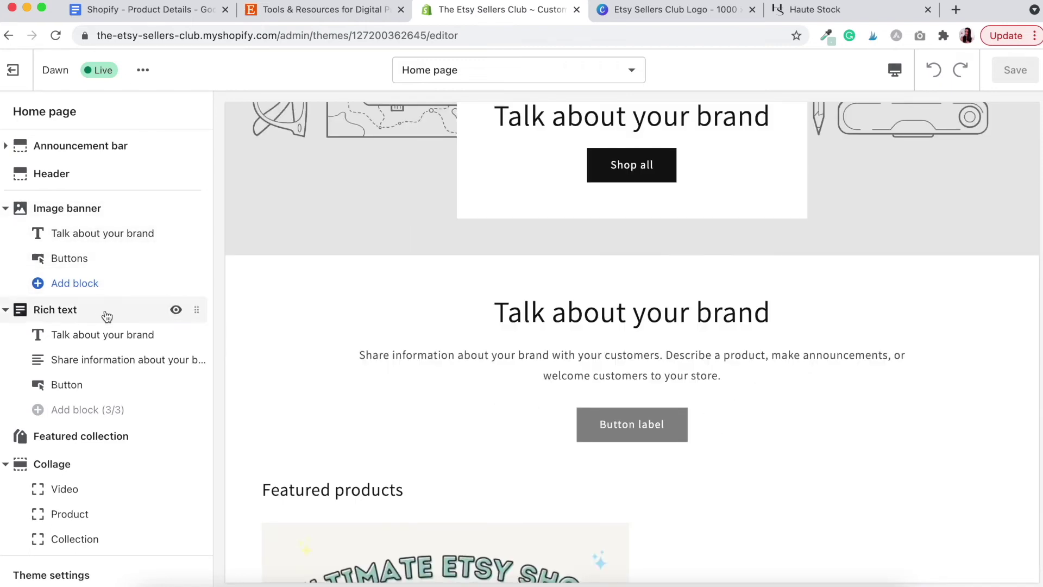
pyautogui.scroll(-4, 449, 379)
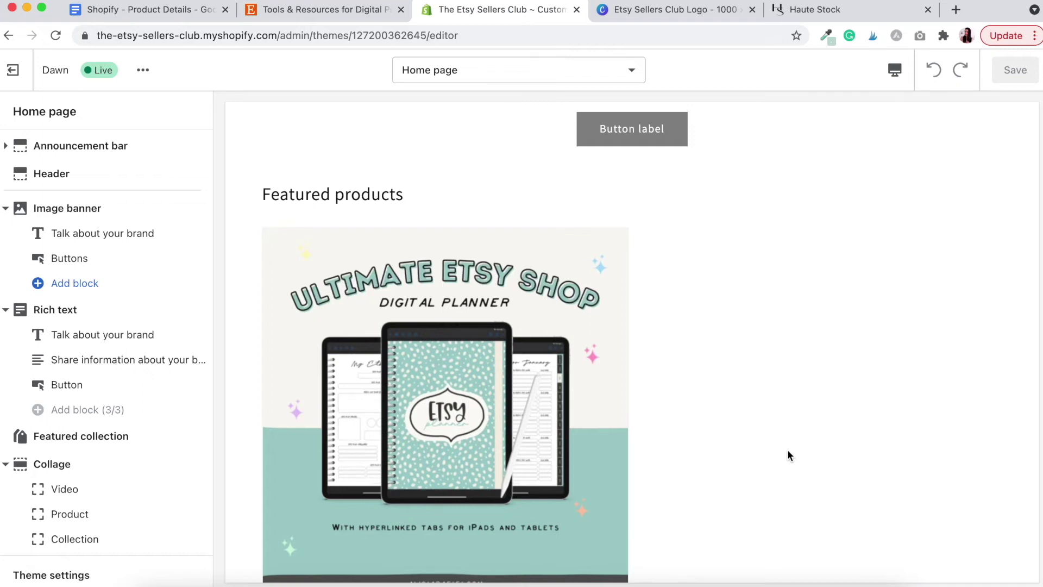
pyautogui.scroll(-10, 788, 455)
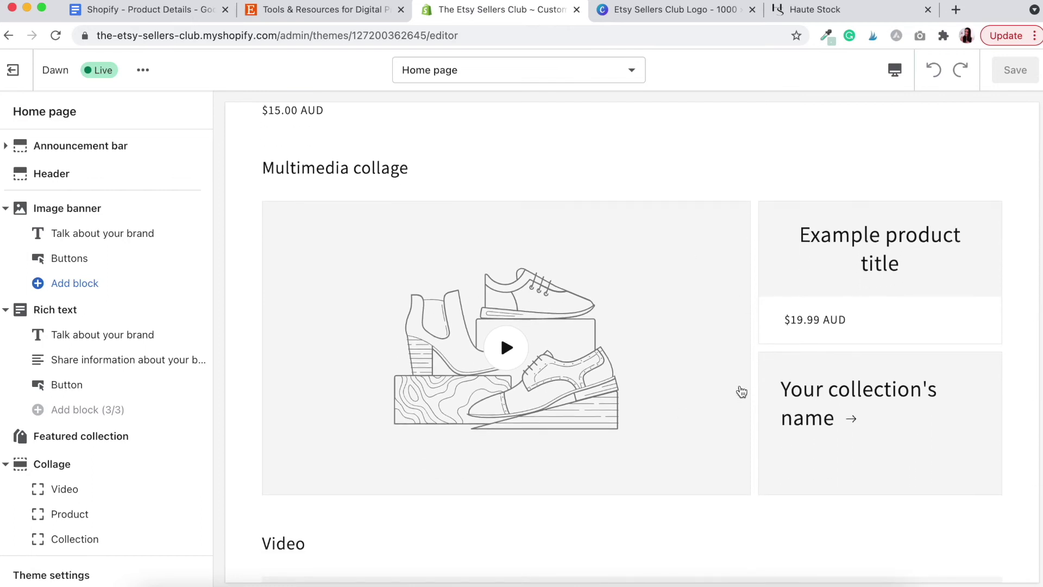
pyautogui.scroll(-4, 592, 391)
pyautogui.scroll(-4, 592, 391)
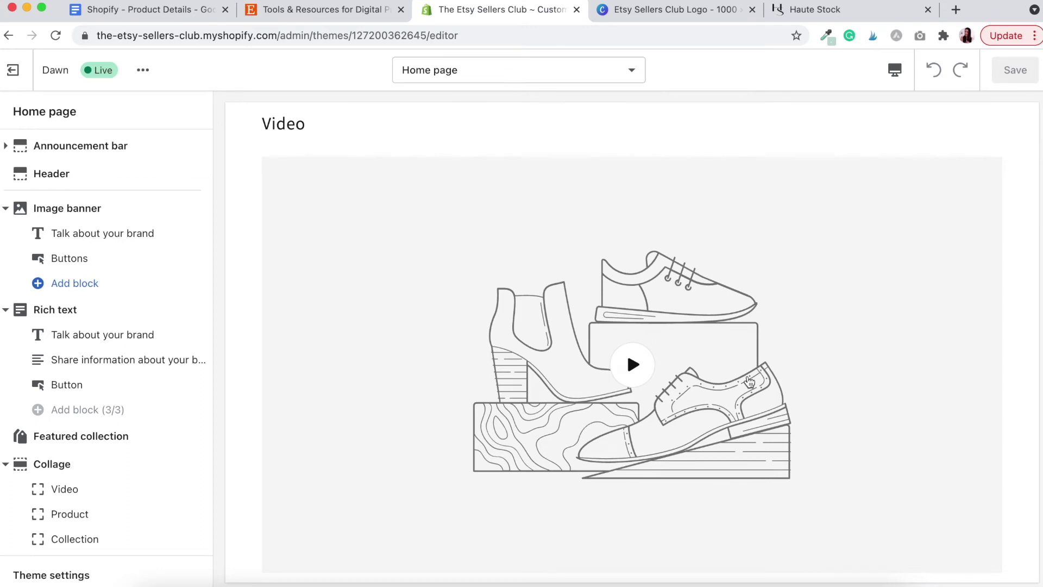
pyautogui.scroll(-6, 722, 385)
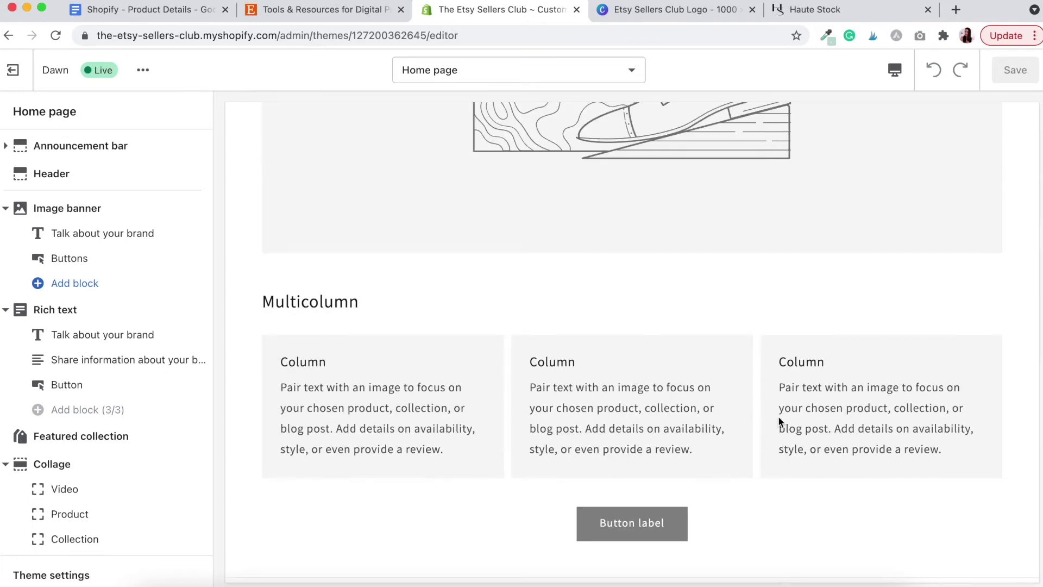
pyautogui.scroll(-6, 725, 478)
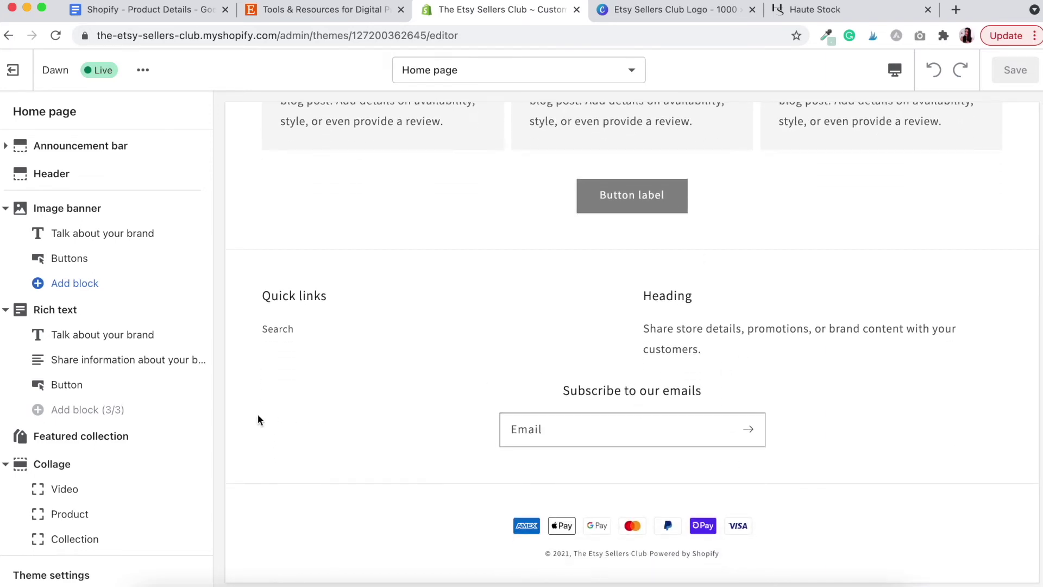
pyautogui.scroll(-5, 137, 444)
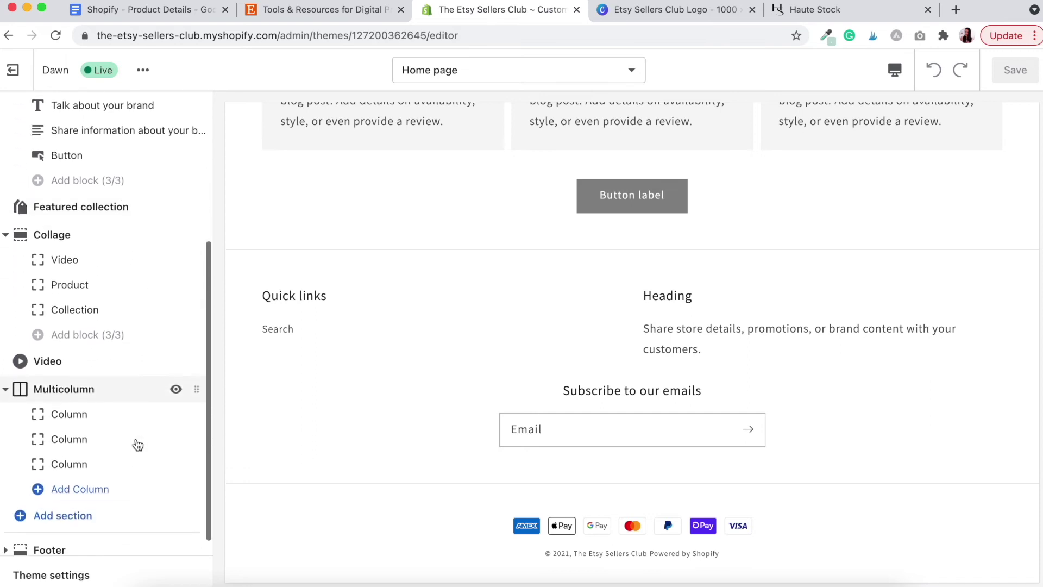
pyautogui.scroll(5, 133, 343)
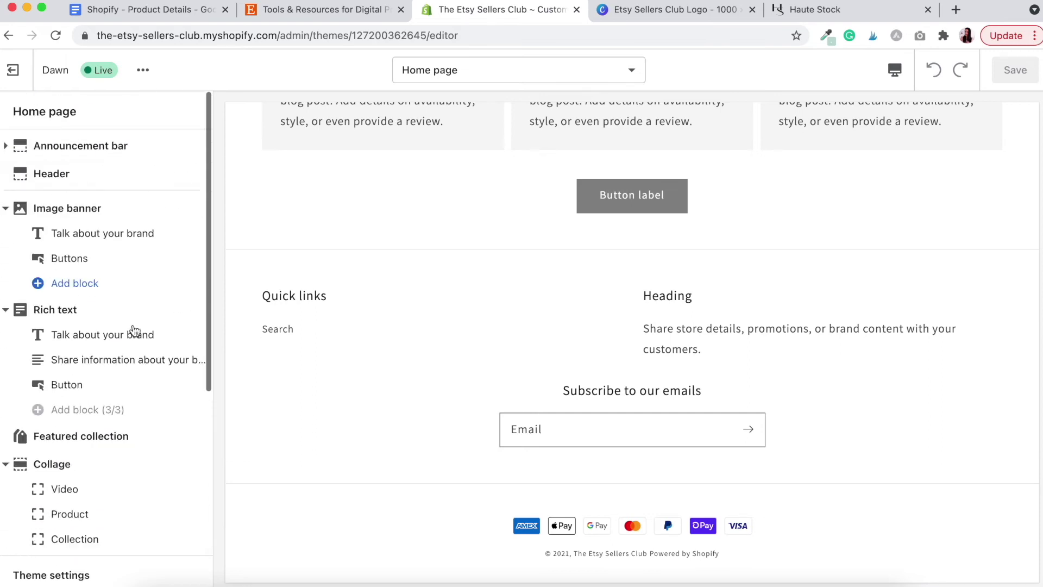
pyautogui.scroll(8, 405, 320)
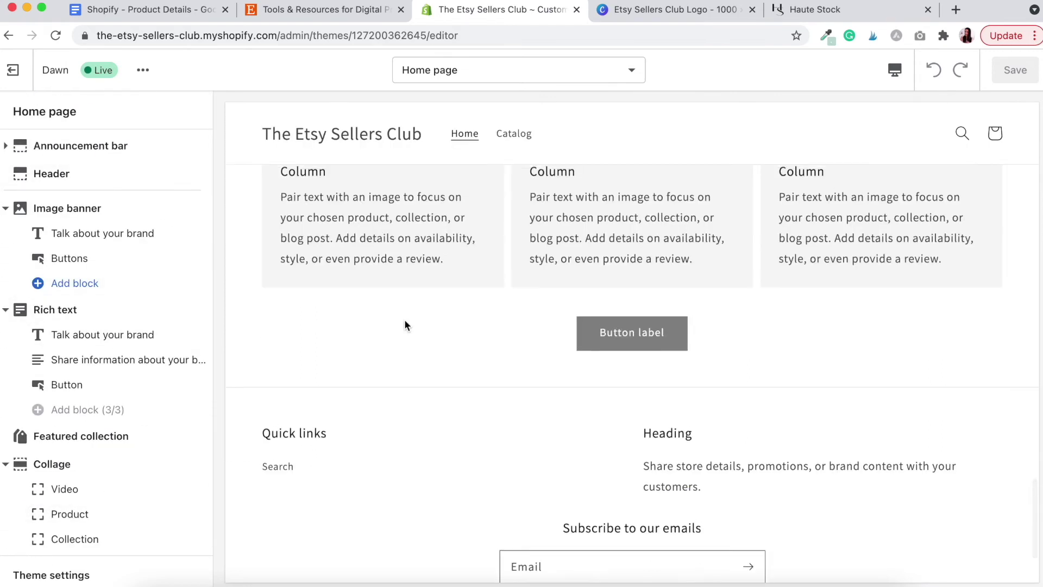
# Step: Examine the home page preview from the footer back up to the image banner and the rich text section
pyautogui.scroll(15, 404, 324)
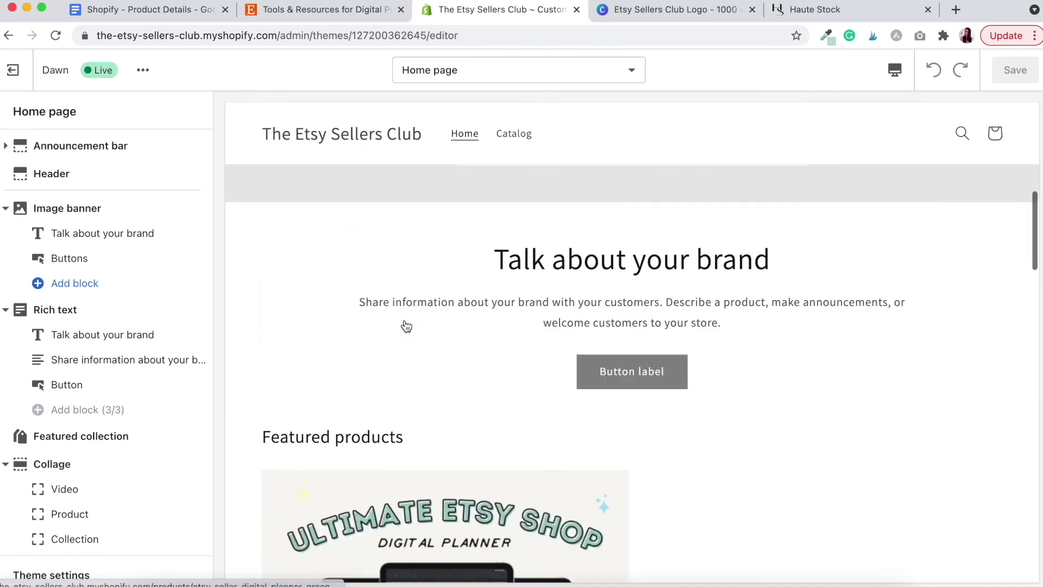
pyautogui.scroll(3, 406, 325)
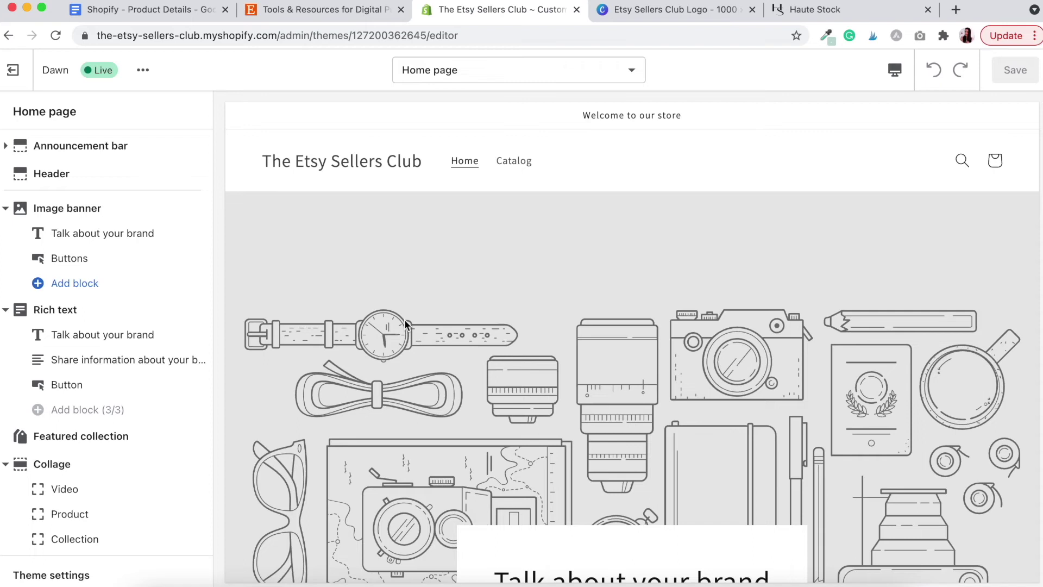
pyautogui.scroll(-10, 530, 314)
pyautogui.scroll(6, 531, 314)
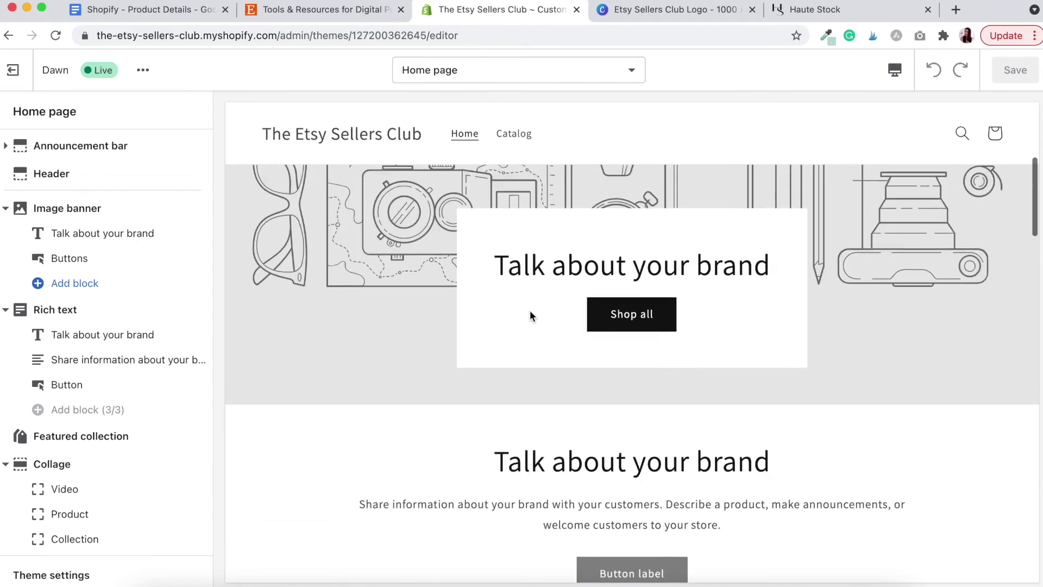
pyautogui.scroll(-3, 531, 314)
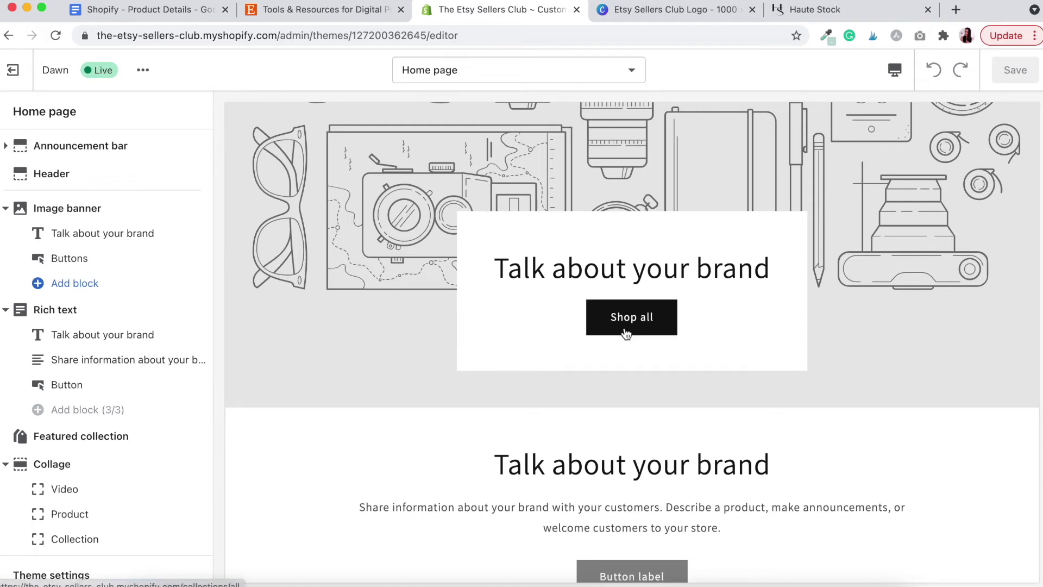
pyautogui.scroll(-2, 624, 331)
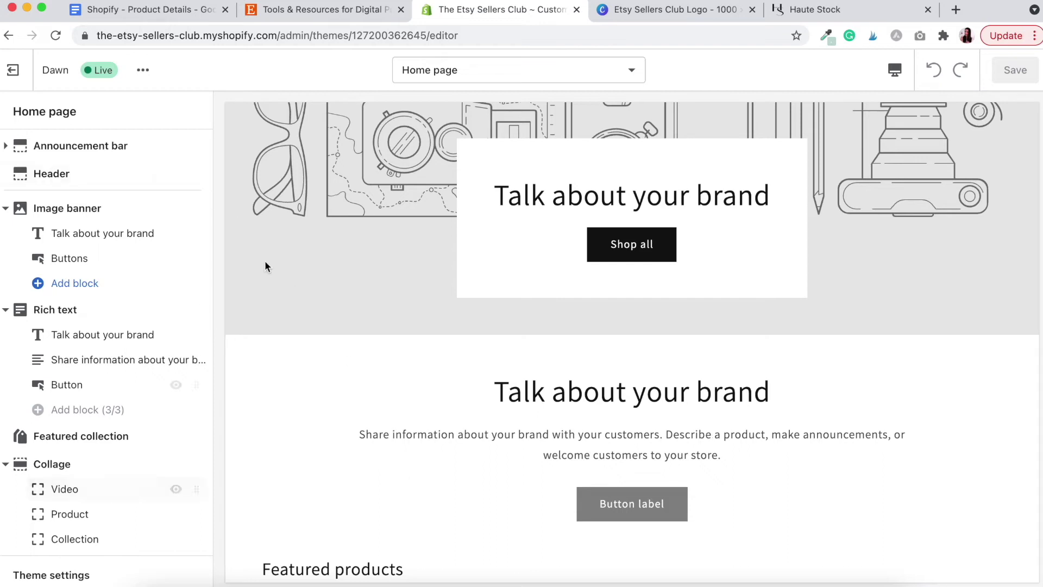
pyautogui.scroll(7, 343, 208)
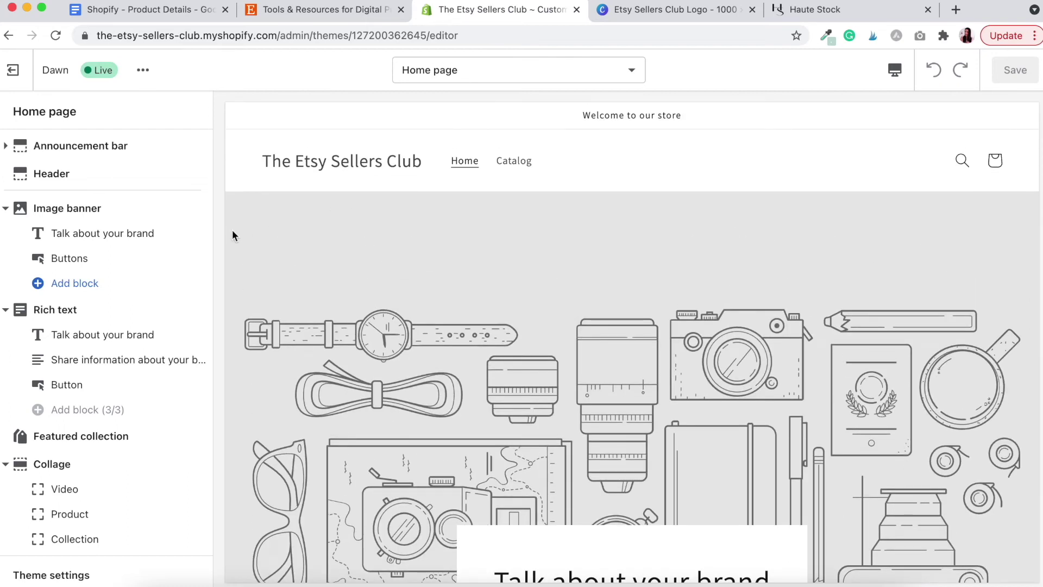
# Step: Open the theme settings and expand the color options
pyautogui.scroll(-2, 144, 362)
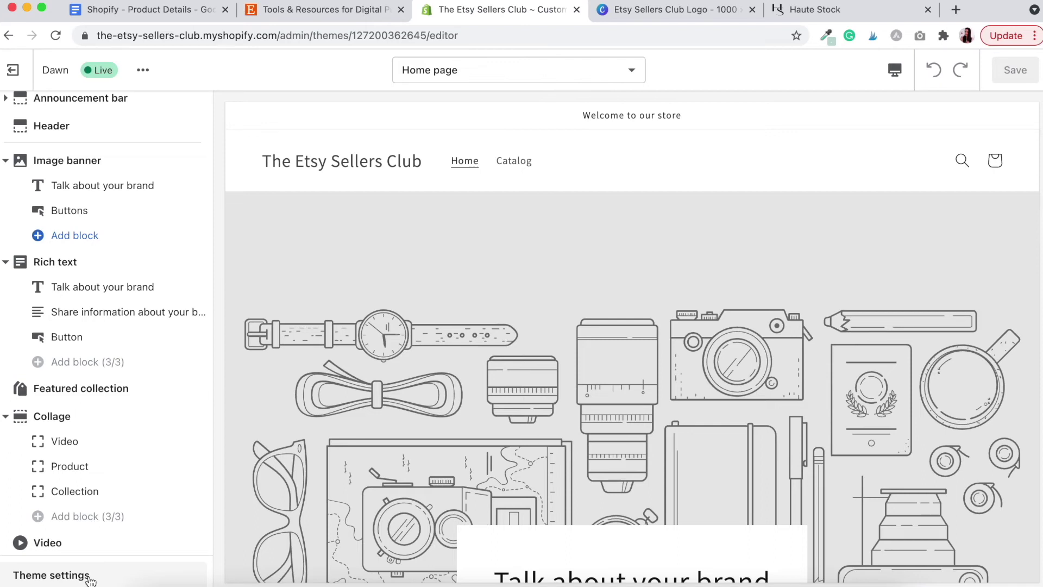
pyautogui.click(41, 579)
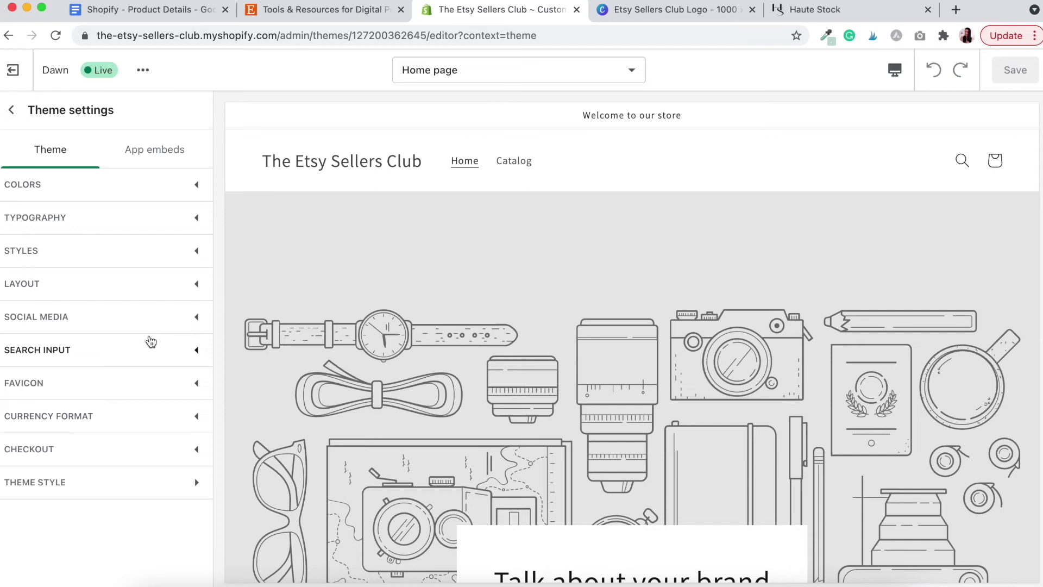
pyautogui.click(45, 191)
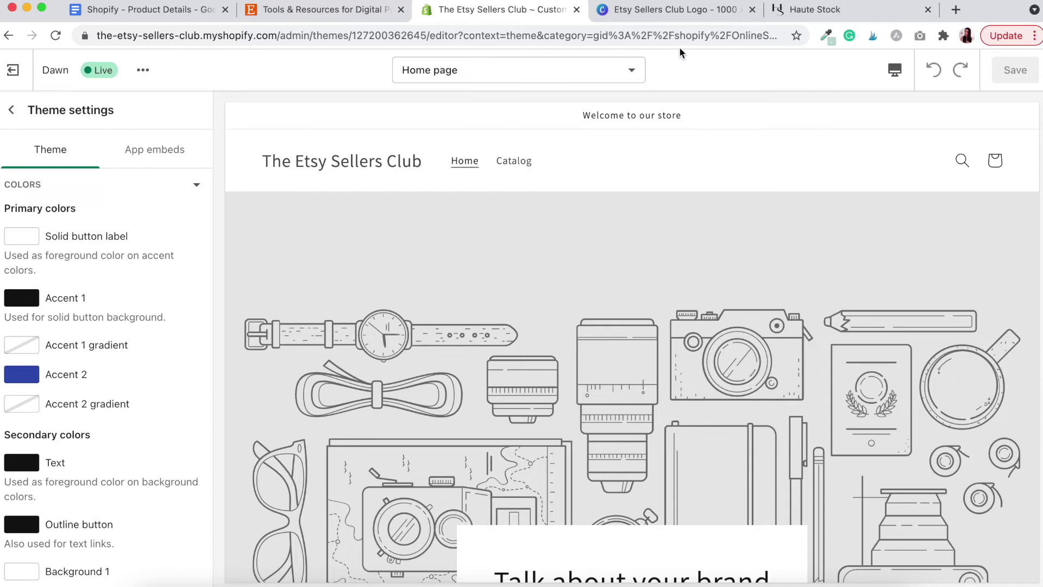
# Step: Switch to the Etsy Sellers Club Logo design in Canva and move page 2's purple and blue circles above the row
pyautogui.click(700, 16)
pyautogui.scroll(-1, 702, 292)
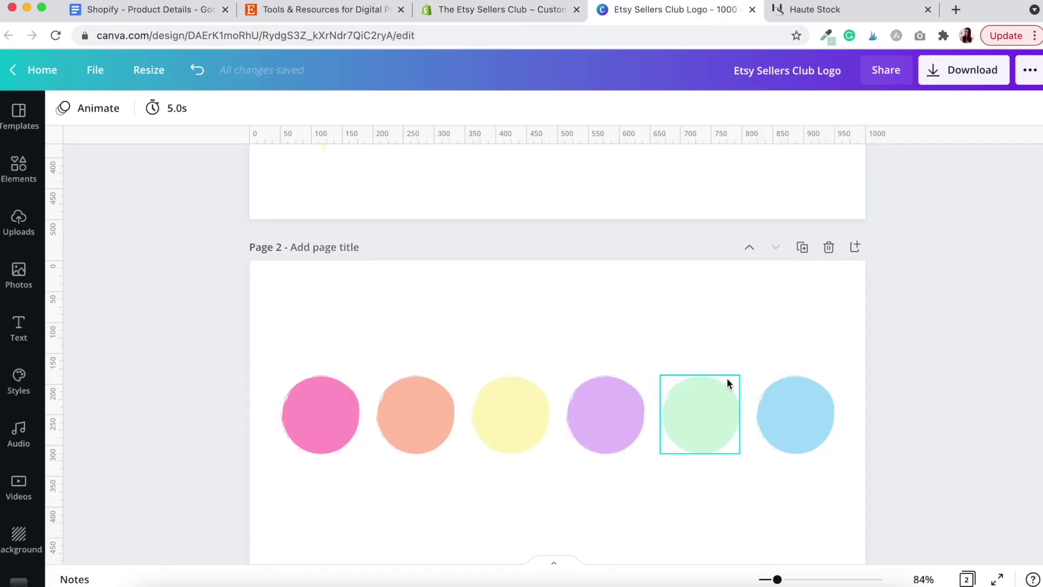
pyautogui.scroll(-1, 727, 380)
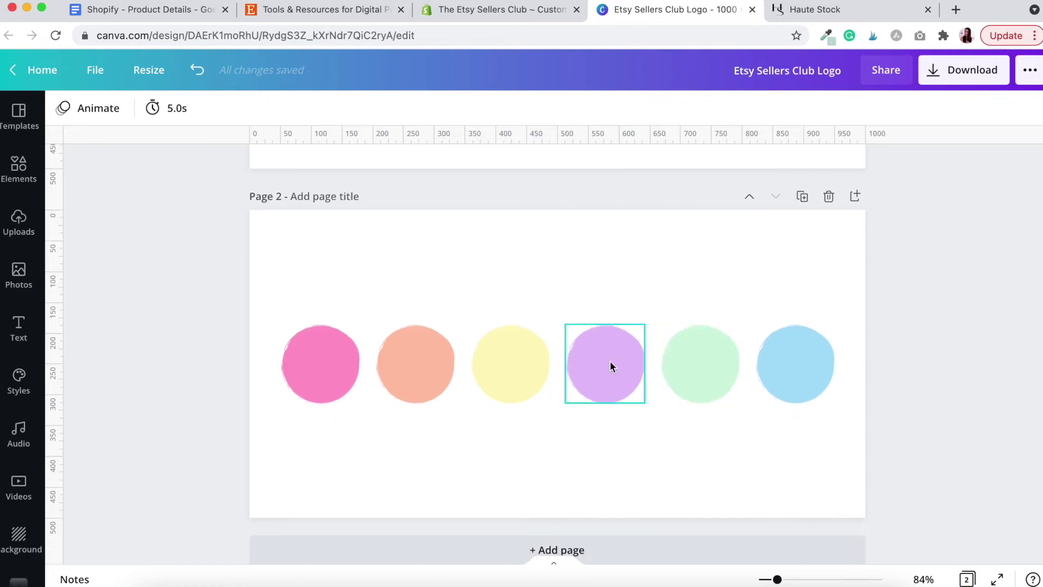
pyautogui.moveTo(610, 365); pyautogui.dragTo(611, 294)
pyautogui.moveTo(789, 377); pyautogui.dragTo(785, 308)
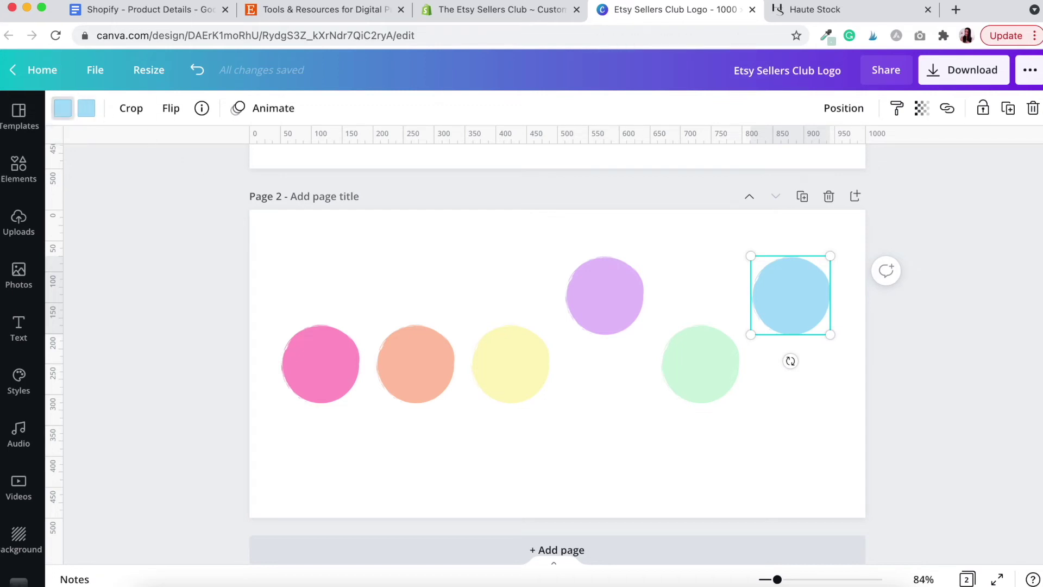
# Step: Copy the blue circle's hex color code, #A9DEF9
pyautogui.click(63, 108)
pyautogui.click(78, 185)
pyautogui.click(176, 342)
pyautogui.moveTo(146, 340); pyautogui.dragTo(222, 339)
pyautogui.press('super+c')
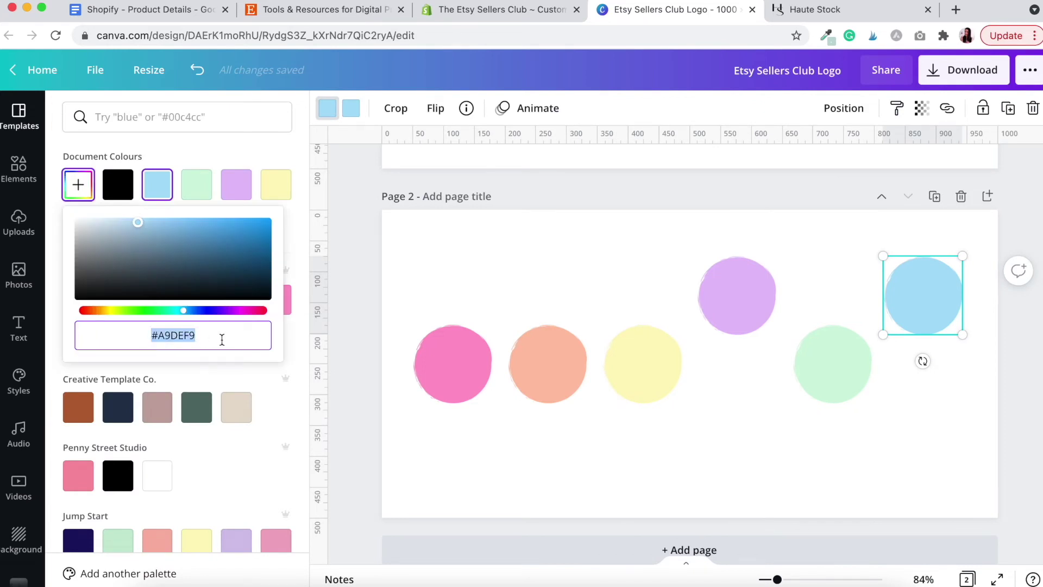
# Step: Switch back to the Shopify theme editor and open the Accent 1 color for editing
pyautogui.click(480, 10)
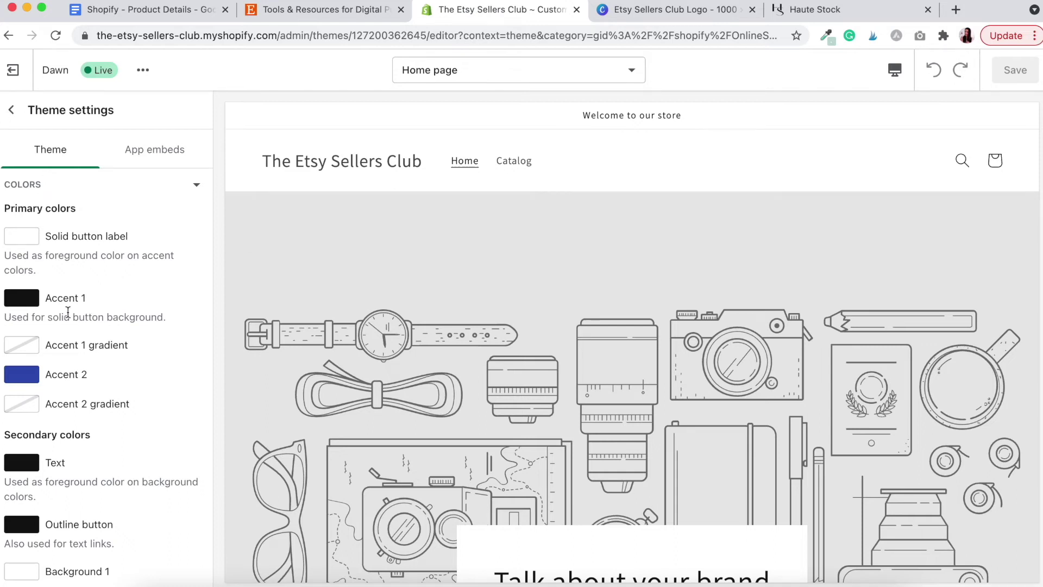
pyautogui.click(24, 298)
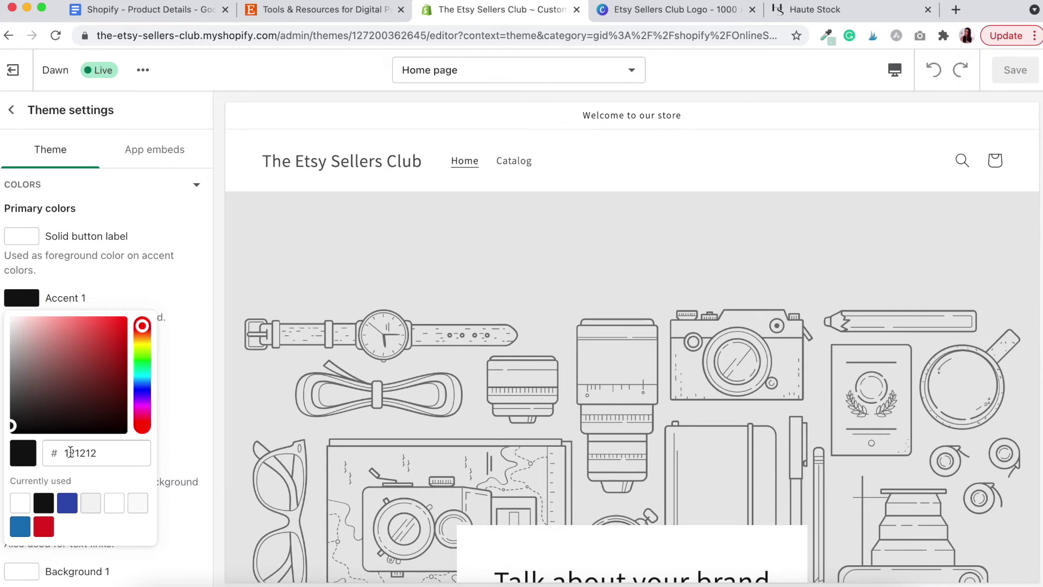
# Step: Set the Accent 1 primary color to hex A9DEF9
pyautogui.click(63, 452)
pyautogui.press('super+a')
pyautogui.press('super+v')
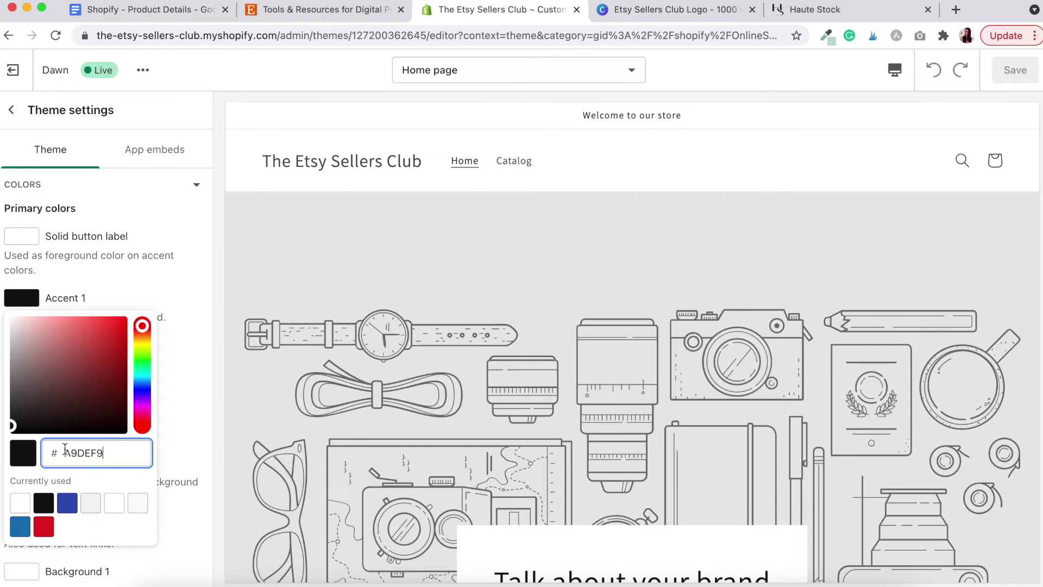
pyautogui.click(123, 484)
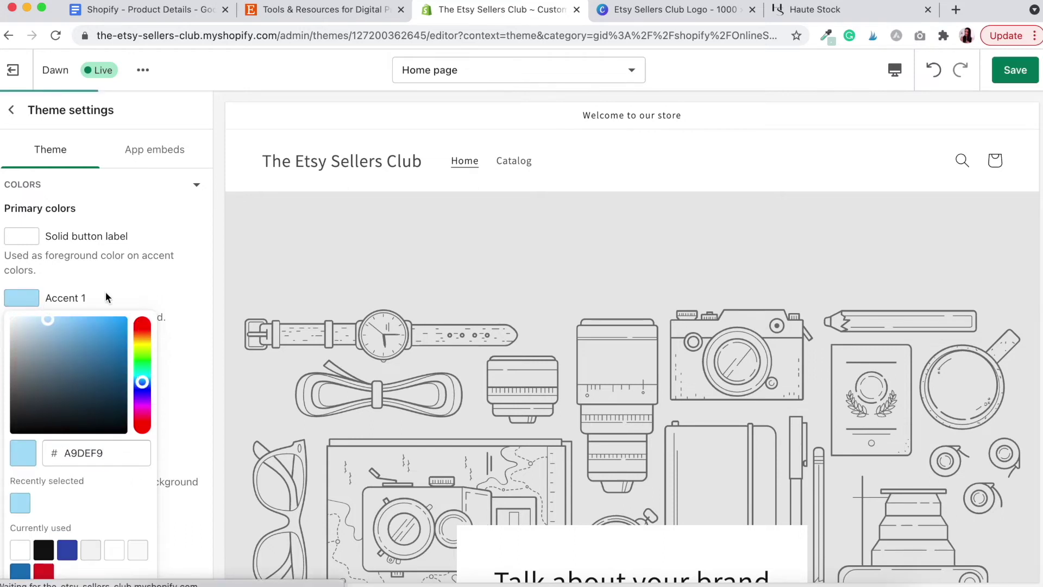
pyautogui.click(136, 298)
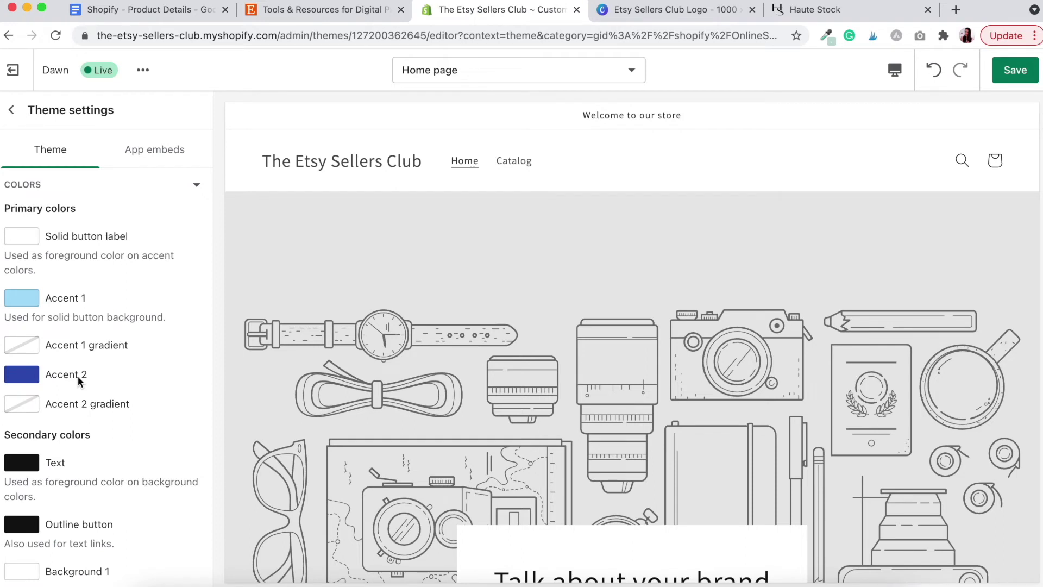
# Step: Set the Accent 2 primary color to hex E4C1F9
pyautogui.click(22, 374)
pyautogui.write('E4C1F9')
pyautogui.click(138, 259)
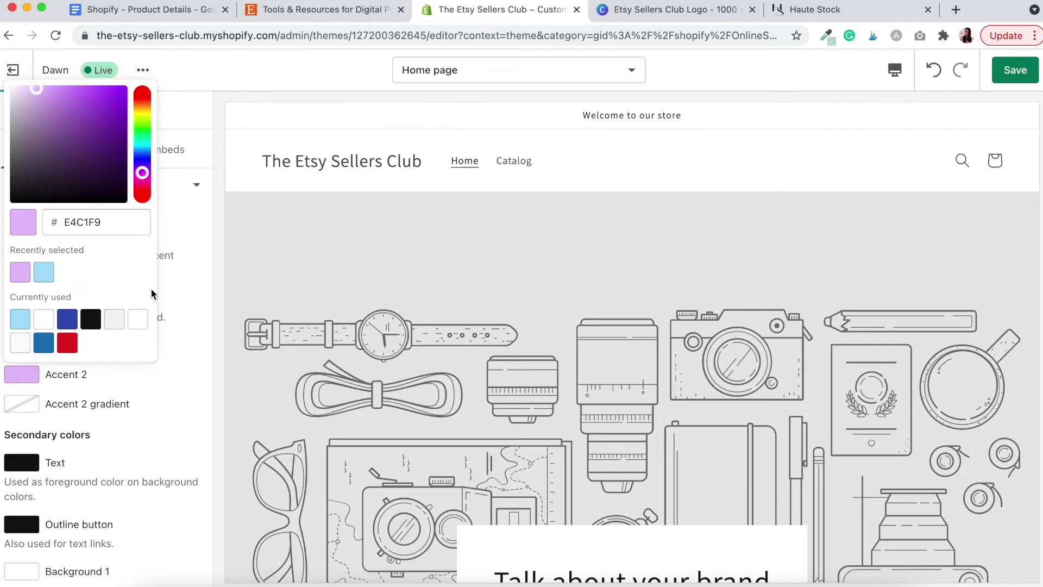
pyautogui.click(184, 328)
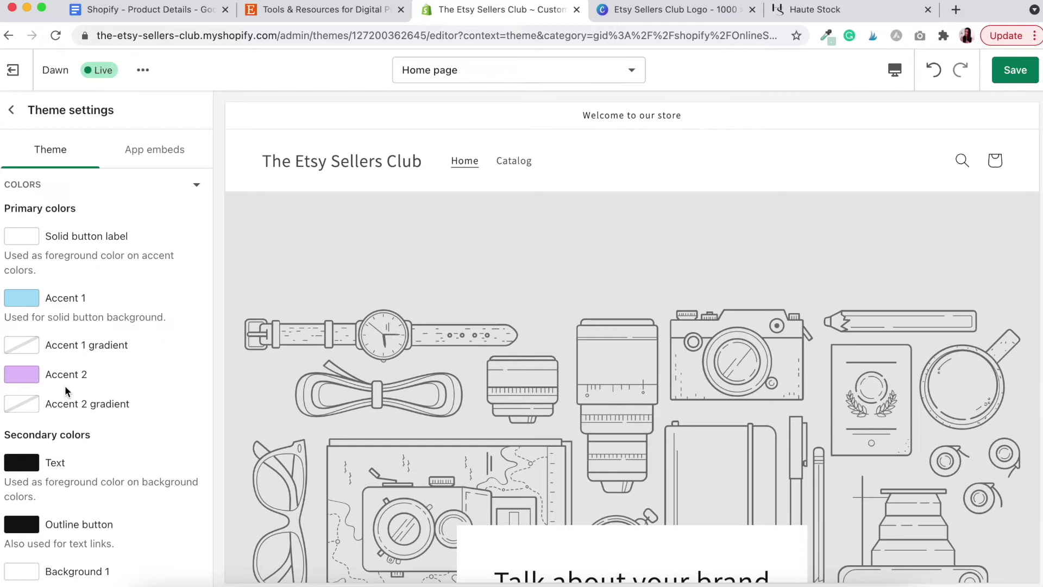
# Step: Review the secondary color settings for text, outline button and backgrounds
pyautogui.scroll(-5, 99, 385)
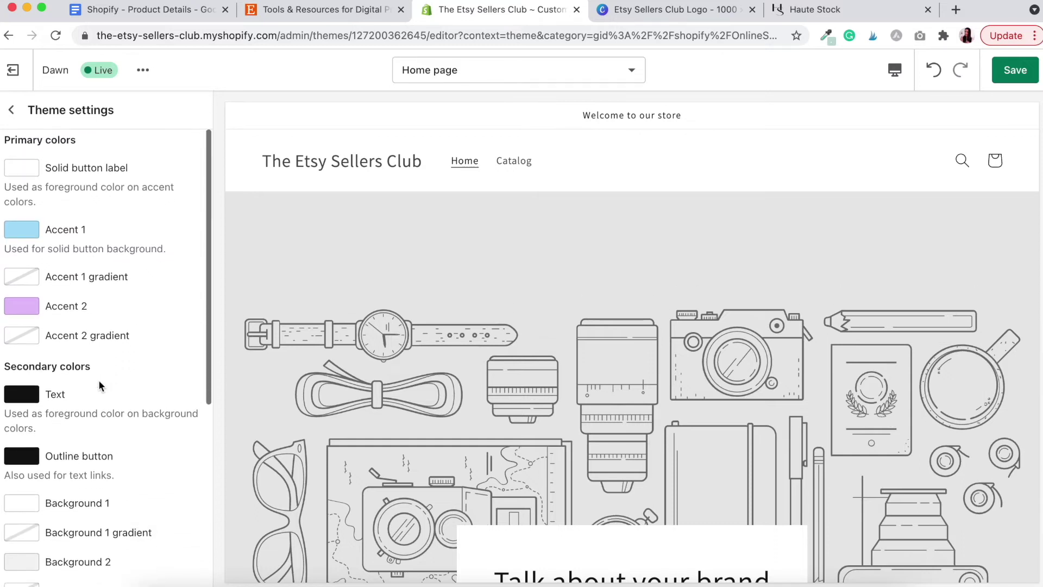
pyautogui.scroll(-3, 99, 385)
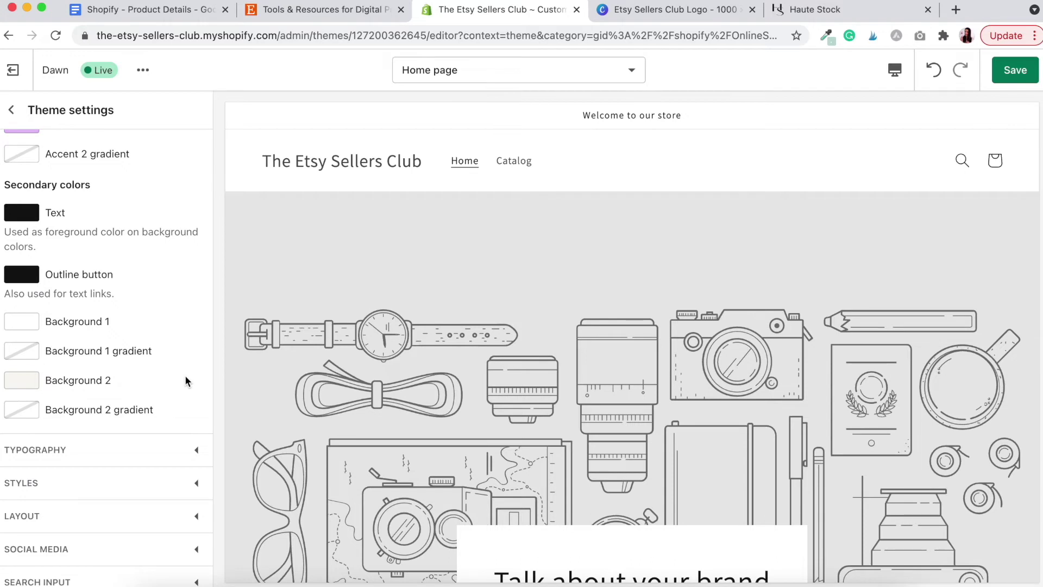
pyautogui.scroll(2, 186, 380)
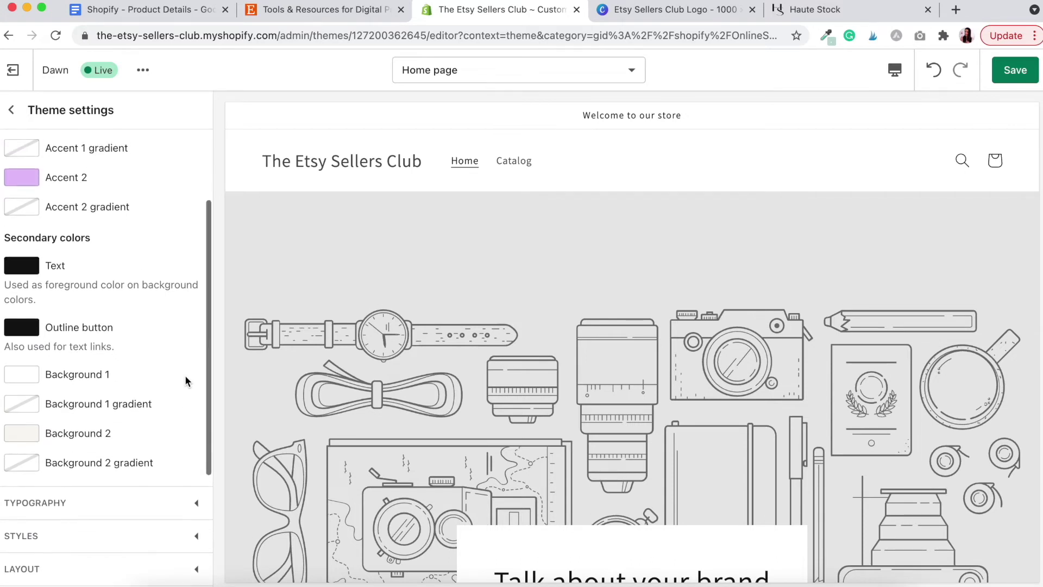
pyautogui.scroll(2, 185, 375)
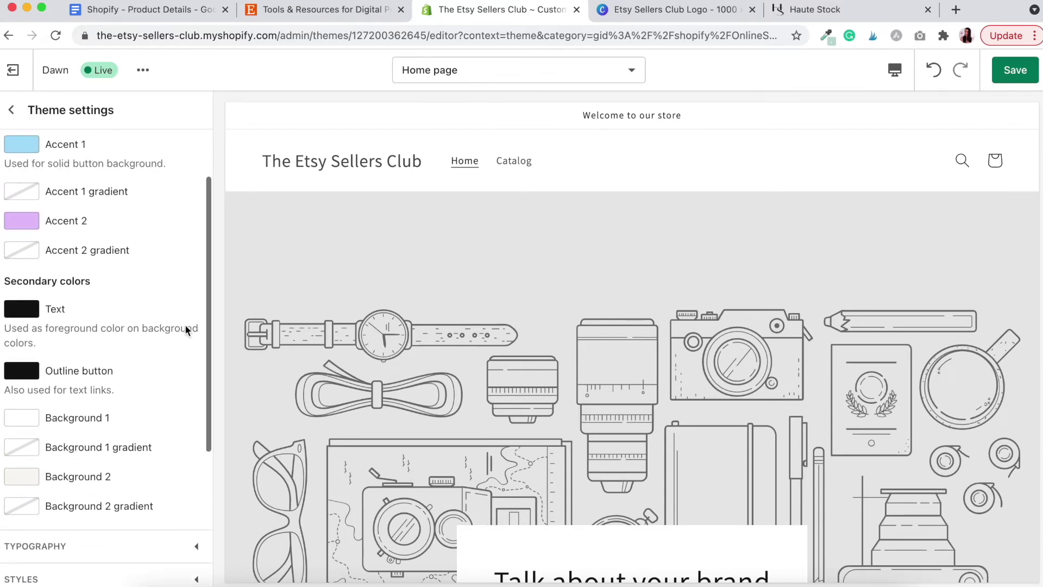
pyautogui.scroll(-2, 150, 279)
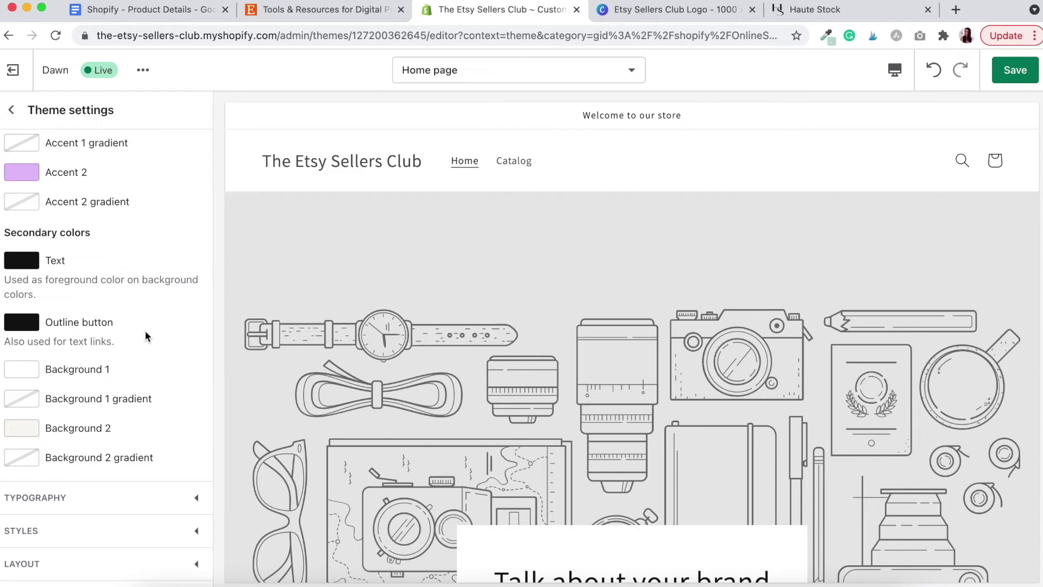
pyautogui.scroll(-2, 148, 422)
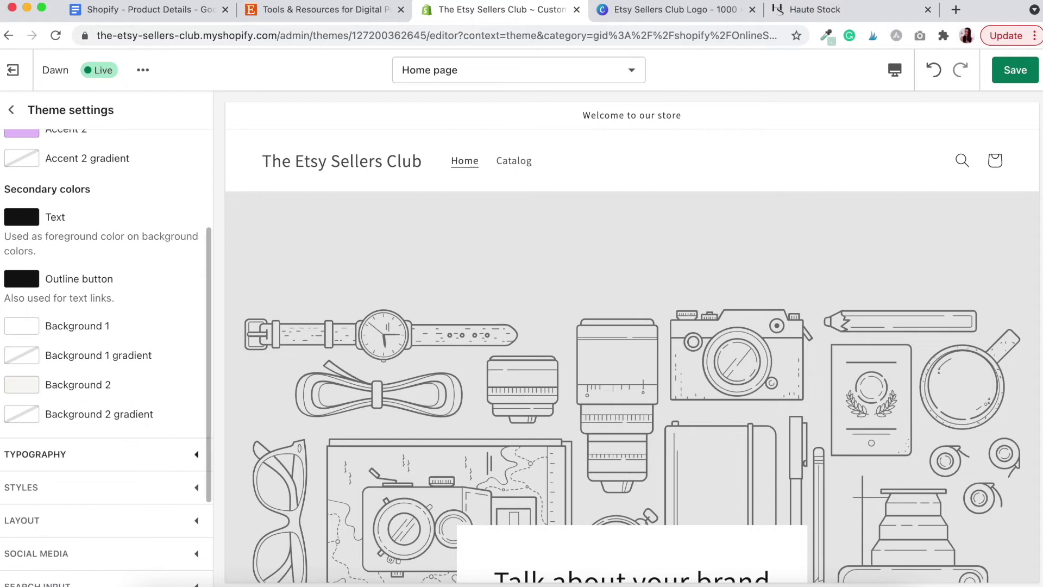
# Step: Set the headings font in the typography settings to Karla with the Bold style
pyautogui.click(44, 462)
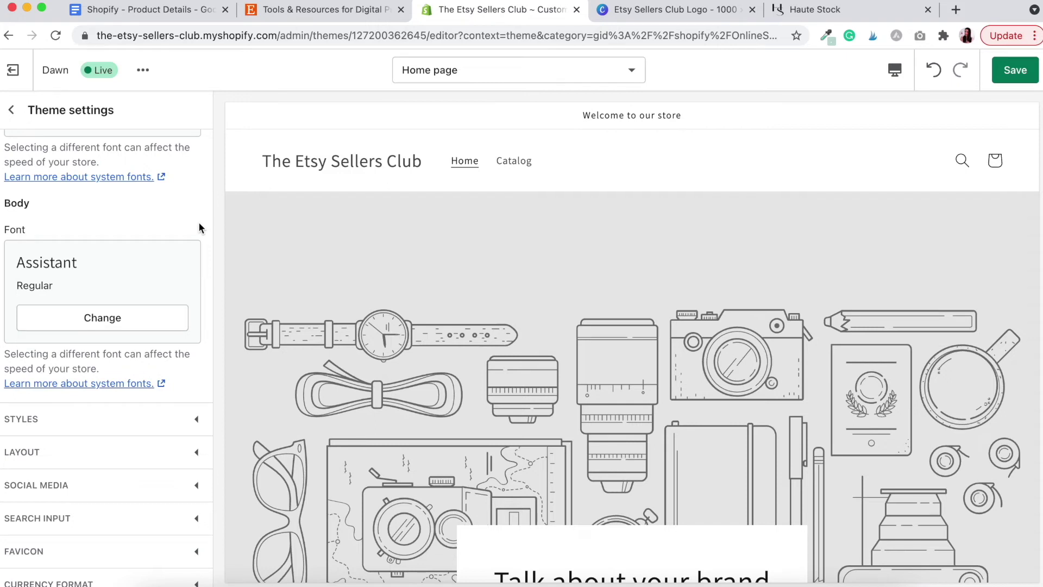
pyautogui.scroll(4, 93, 297)
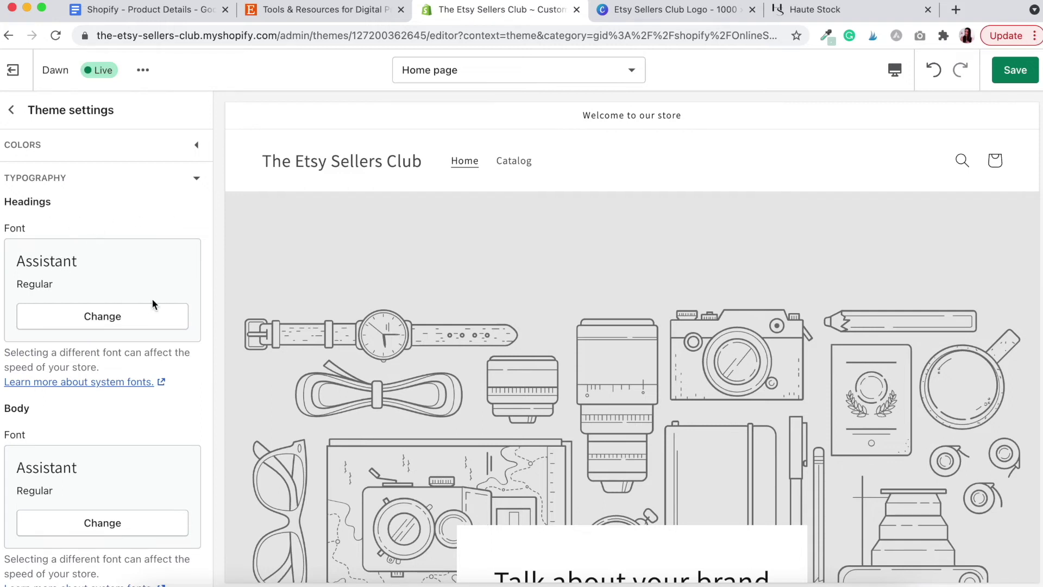
pyautogui.click(145, 315)
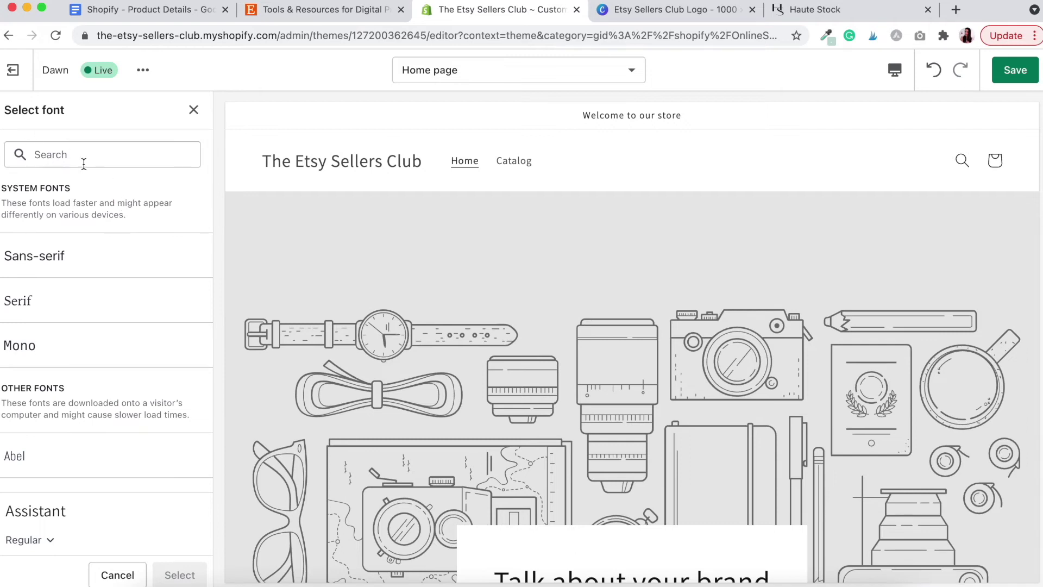
pyautogui.scroll(-4, 55, 380)
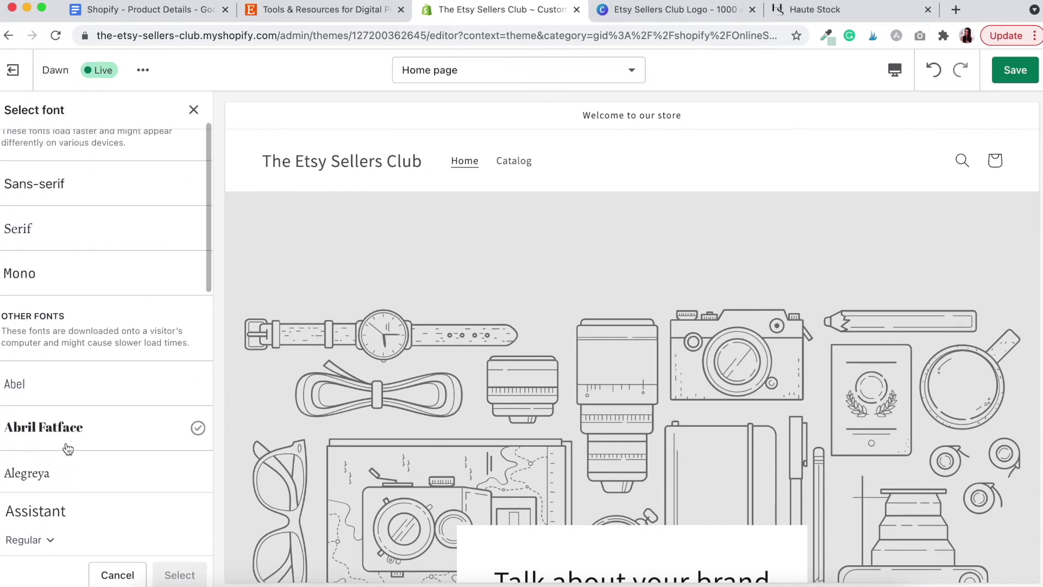
pyautogui.scroll(-10, 66, 448)
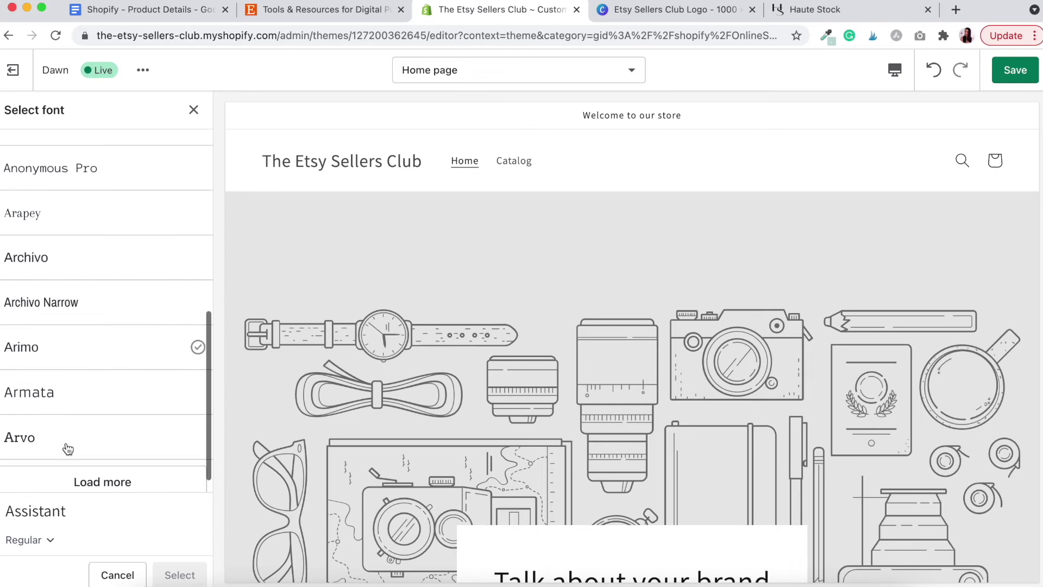
pyautogui.click(51, 332)
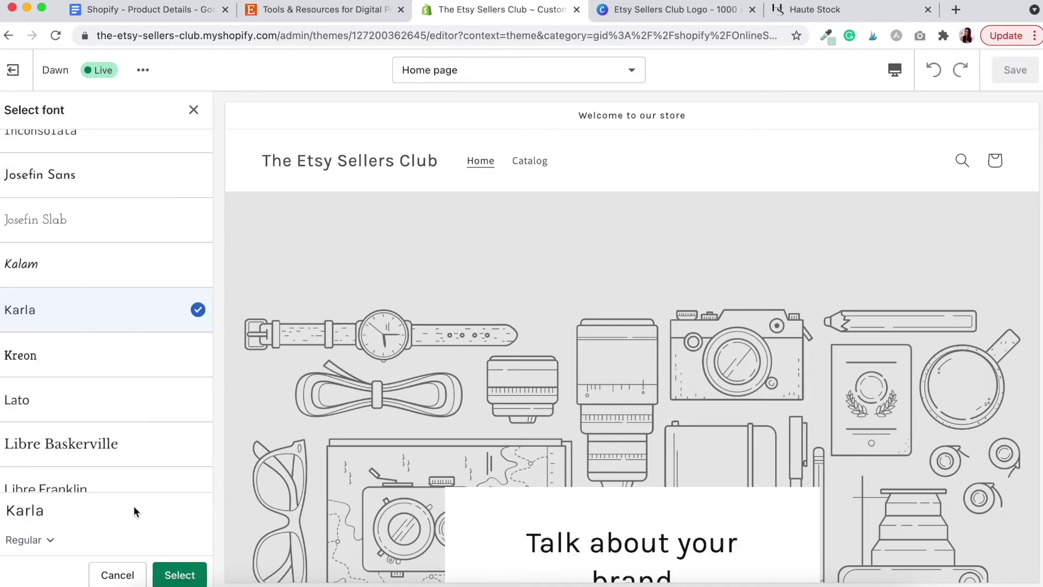
pyautogui.click(50, 541)
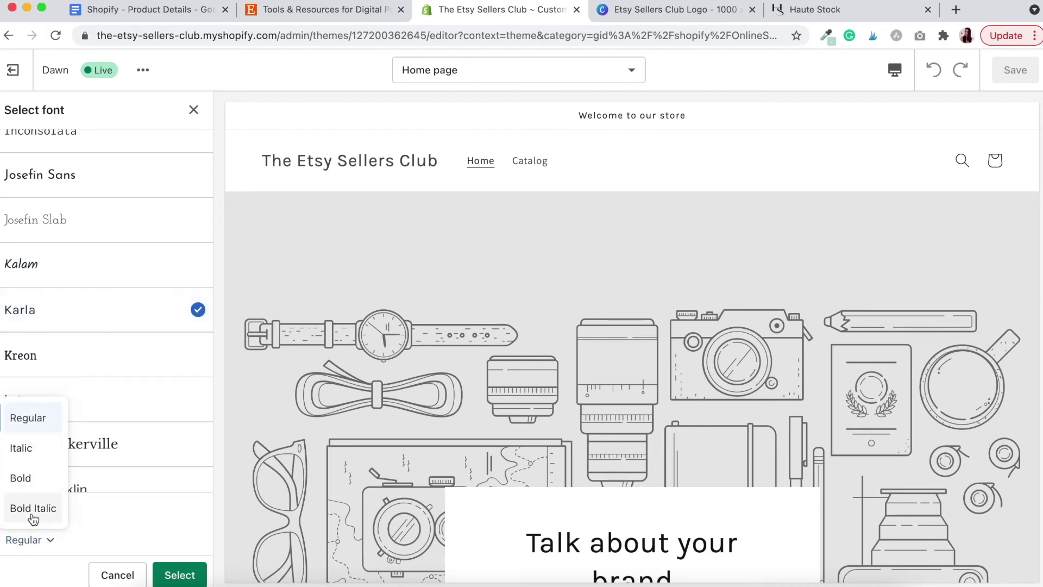
pyautogui.click(34, 480)
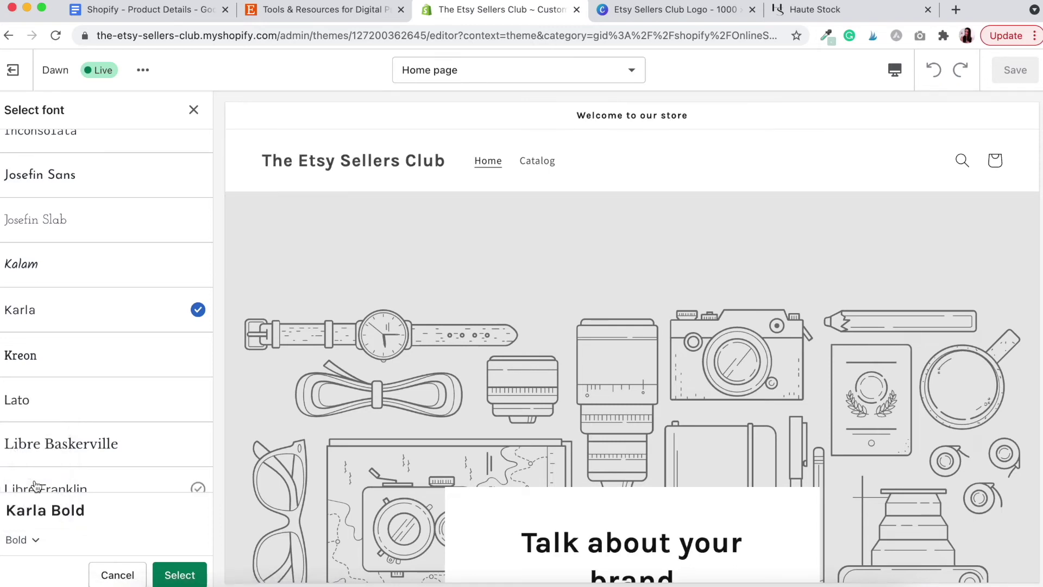
pyautogui.click(180, 575)
# Step: Search the body fonts for "karl" and set the body font to Karla Regular
pyautogui.scroll(-2, 161, 408)
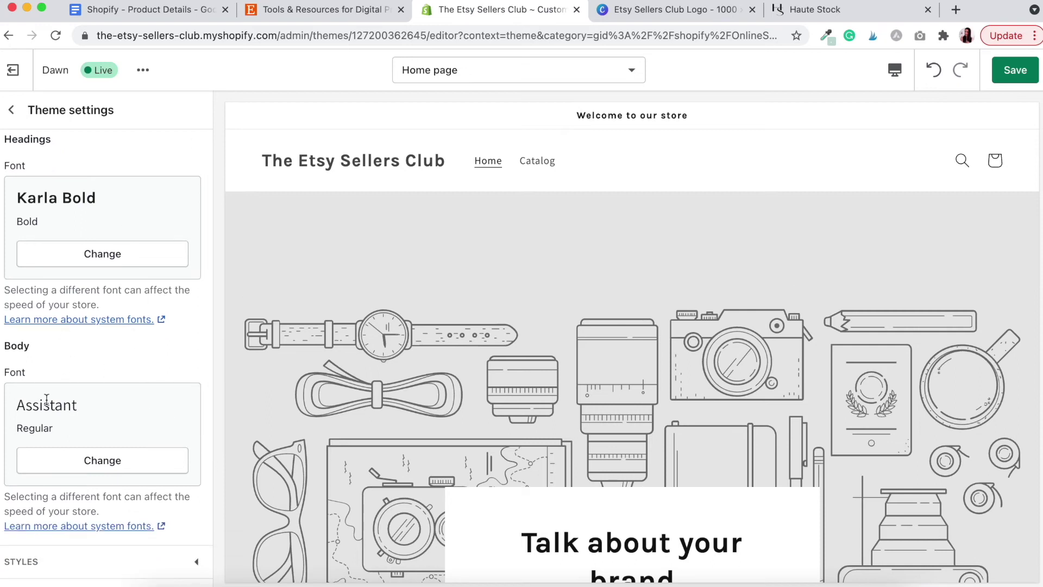
pyautogui.click(103, 462)
pyautogui.write('karl')
pyautogui.click(22, 256)
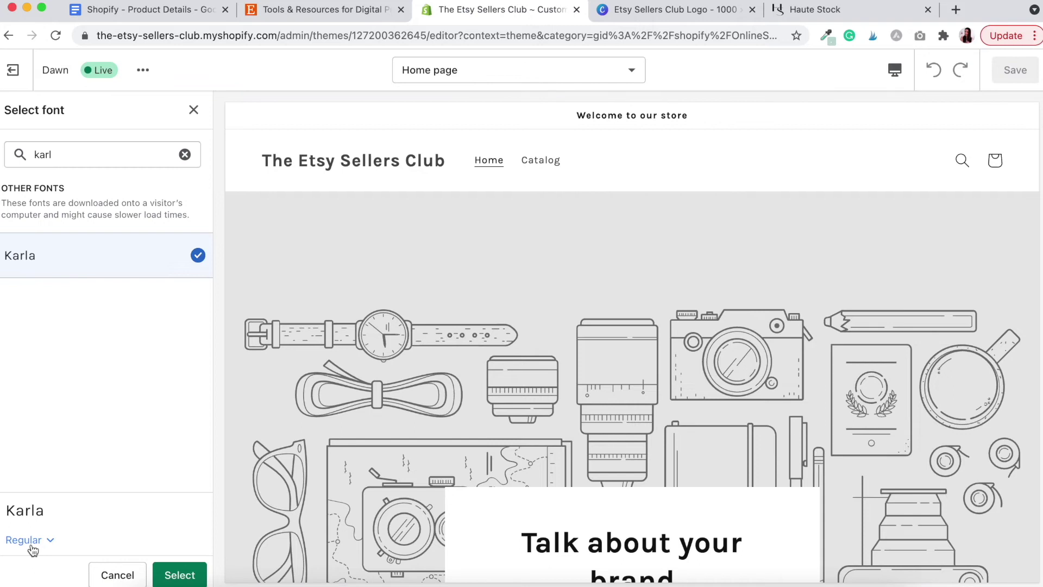
pyautogui.click(173, 576)
# Step: Look through the social account link fields in the theme's social media settings
pyautogui.scroll(-4, 206, 499)
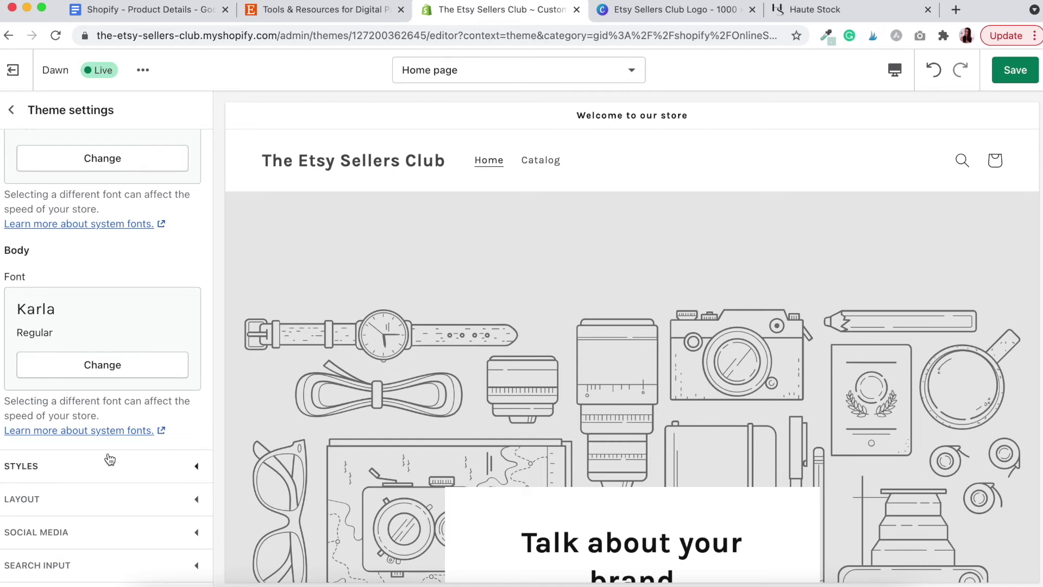
pyautogui.scroll(-3, 96, 471)
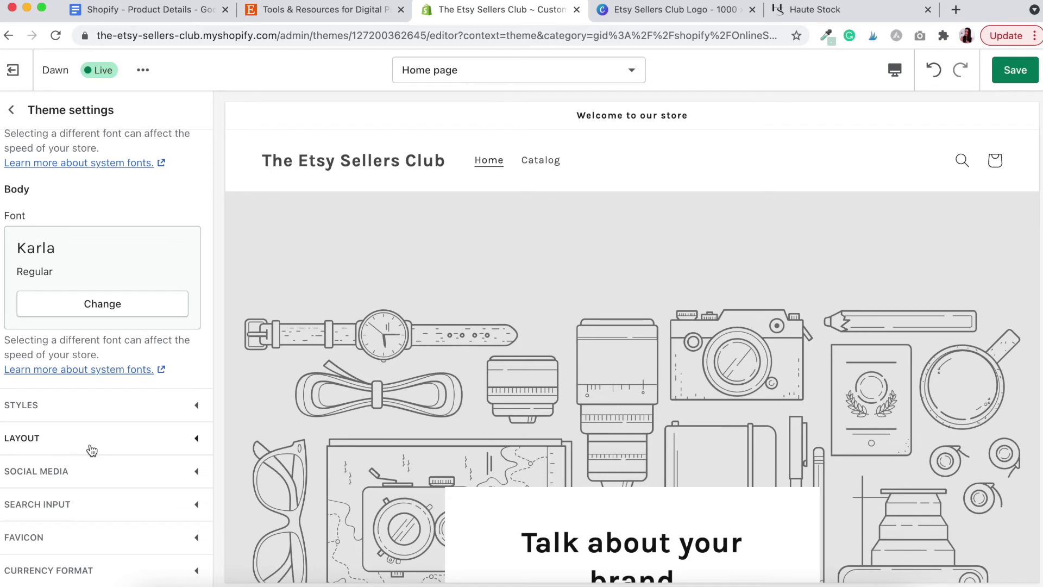
pyautogui.click(45, 471)
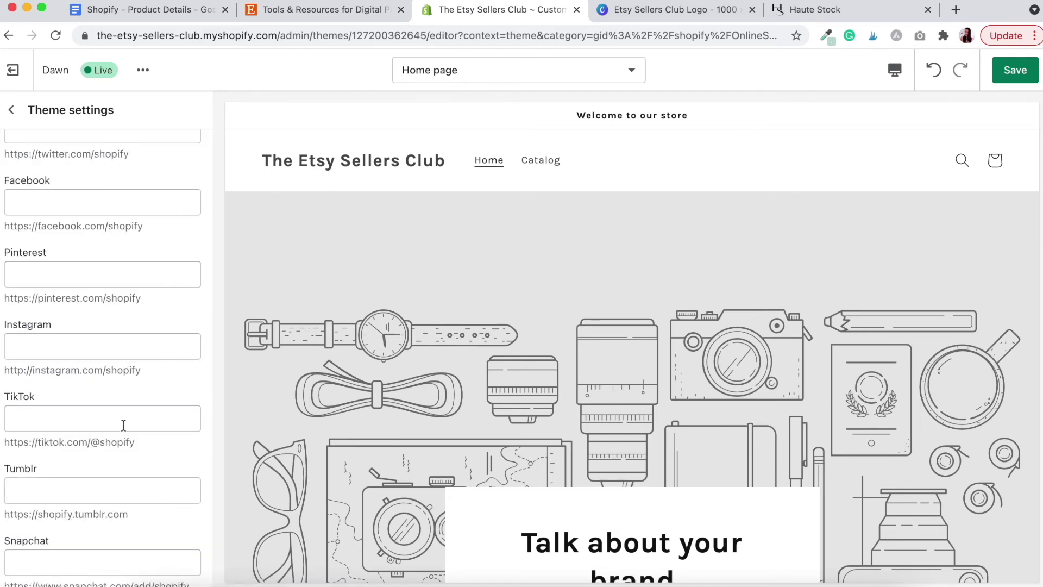
pyautogui.scroll(5, 123, 422)
pyautogui.scroll(-2, 123, 426)
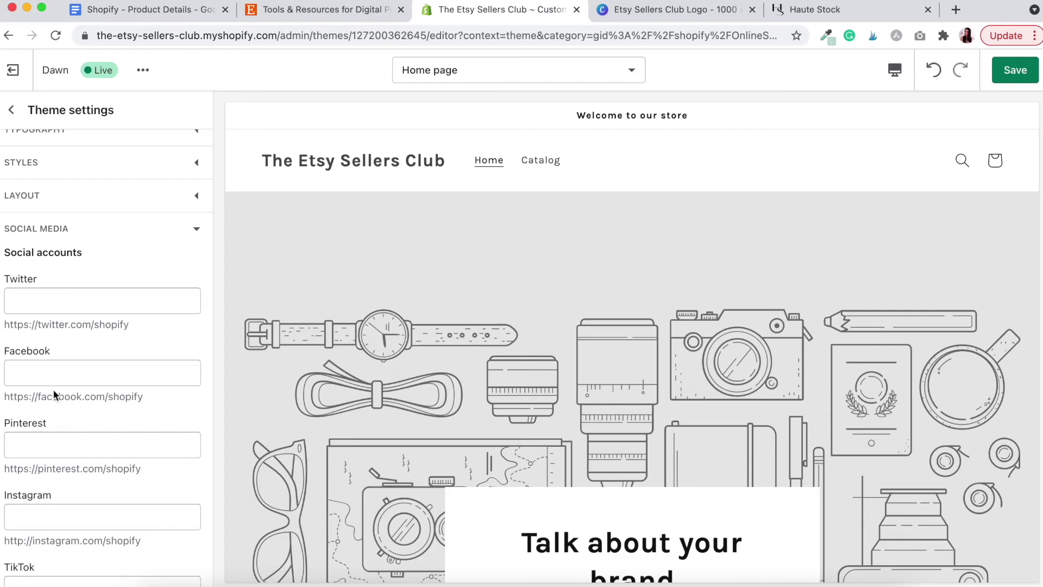
pyautogui.scroll(-3, 81, 407)
pyautogui.scroll(-6, 81, 407)
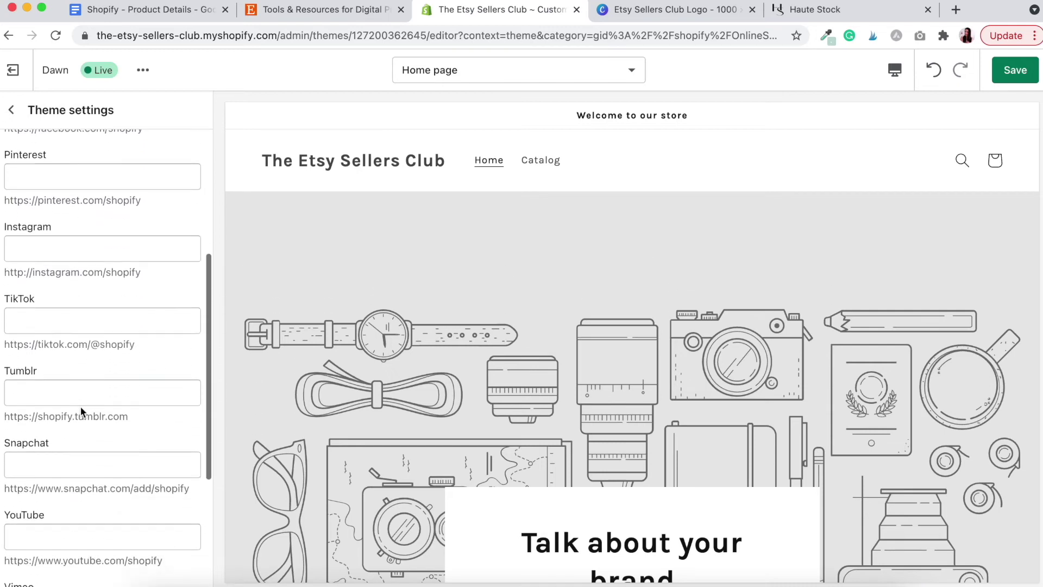
pyautogui.scroll(-3, 80, 406)
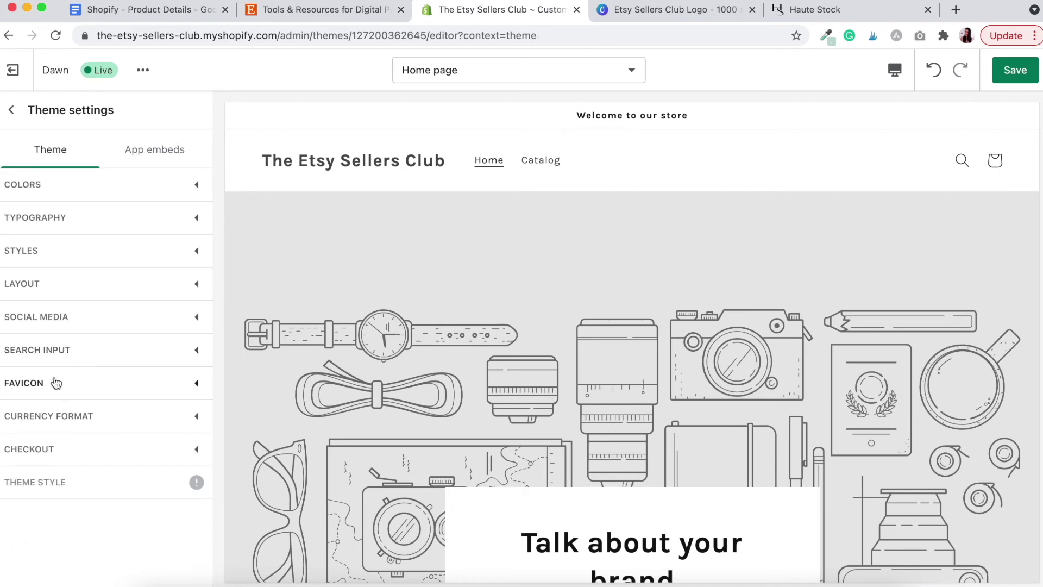
# Step: Examine the favicon image setting and the checkout banner and logo settings, closing each section again
pyautogui.click(39, 386)
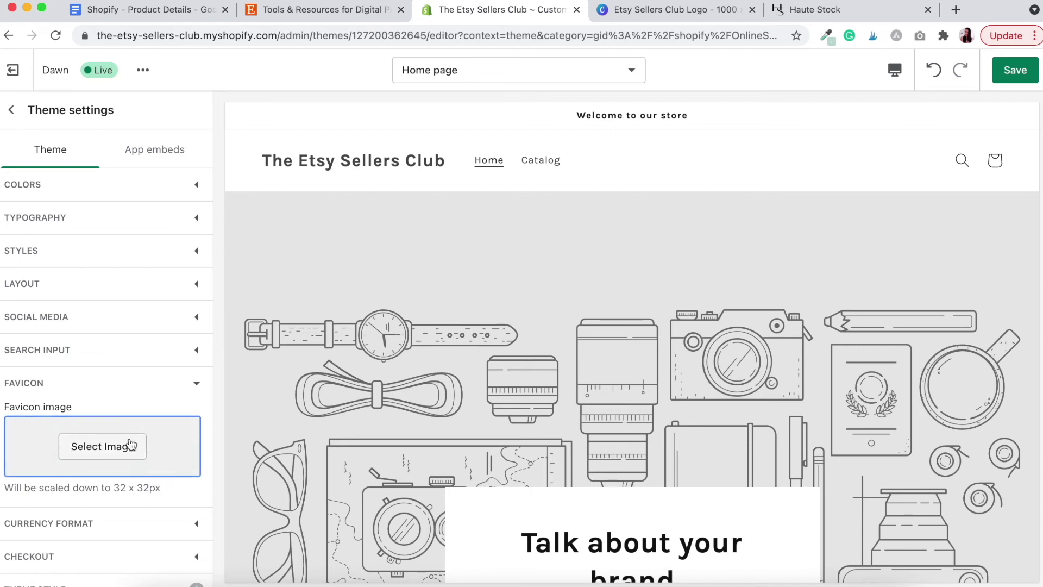
pyautogui.click(197, 386)
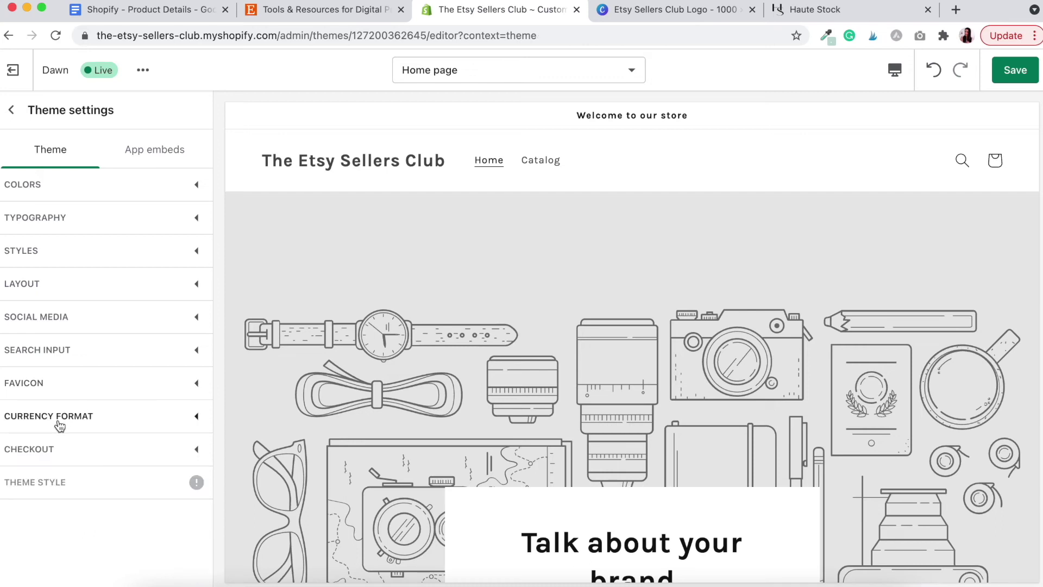
pyautogui.click(38, 461)
pyautogui.scroll(-5, 89, 464)
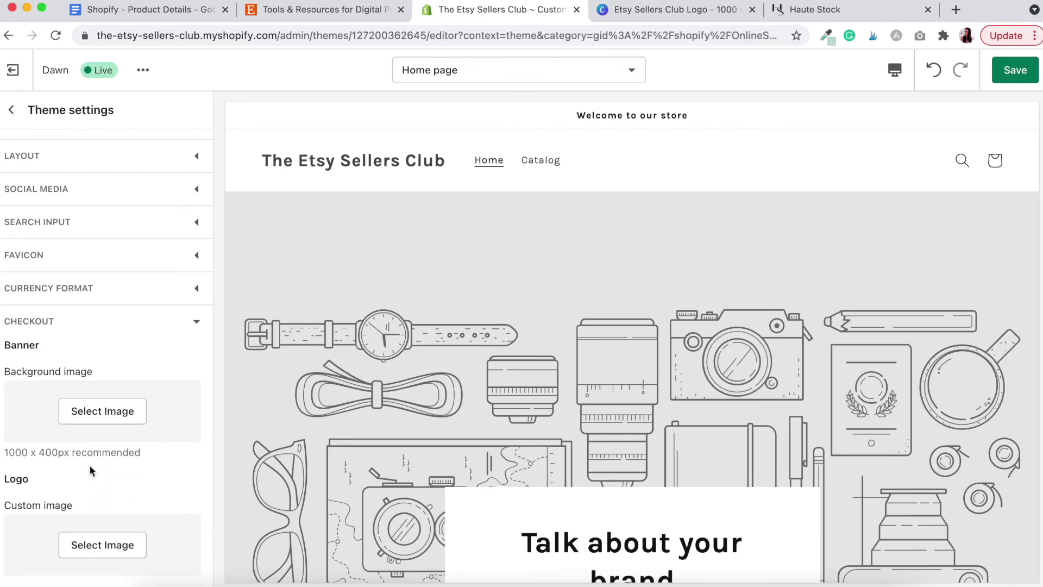
pyautogui.scroll(-3, 89, 465)
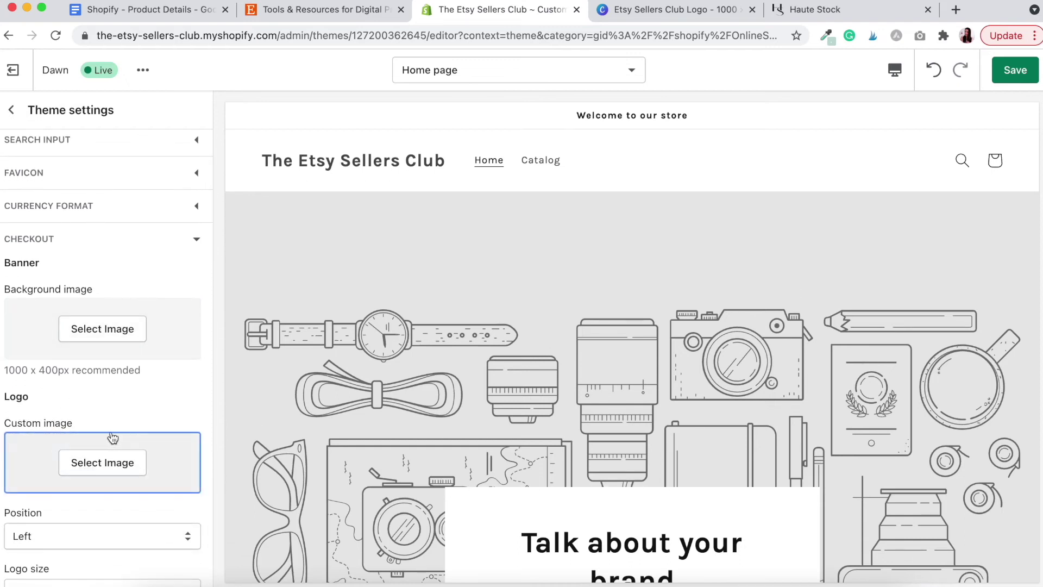
pyautogui.click(196, 243)
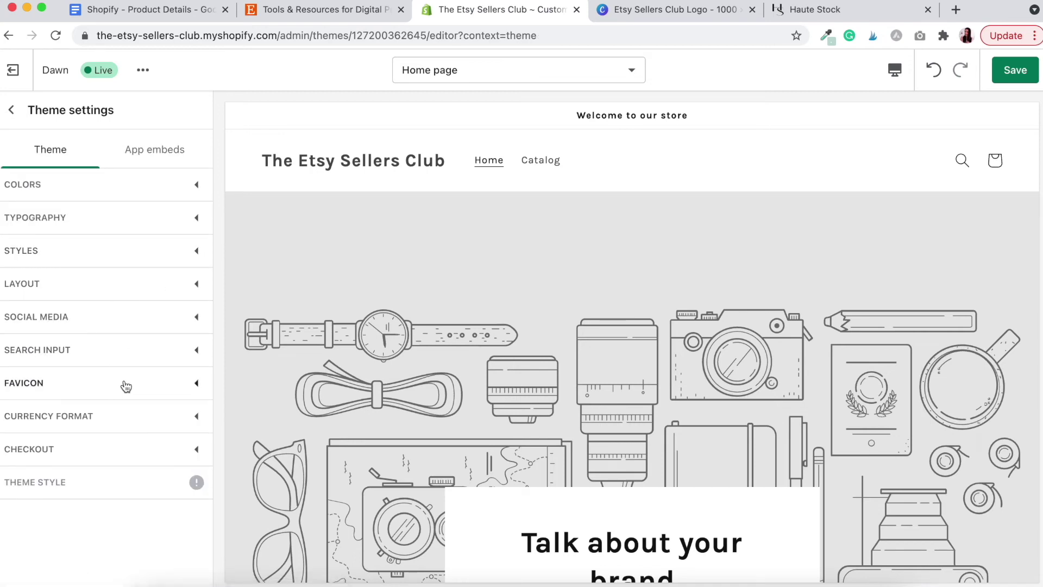
# Step: Save the theme settings and return to the home page's section list
pyautogui.click(1015, 76)
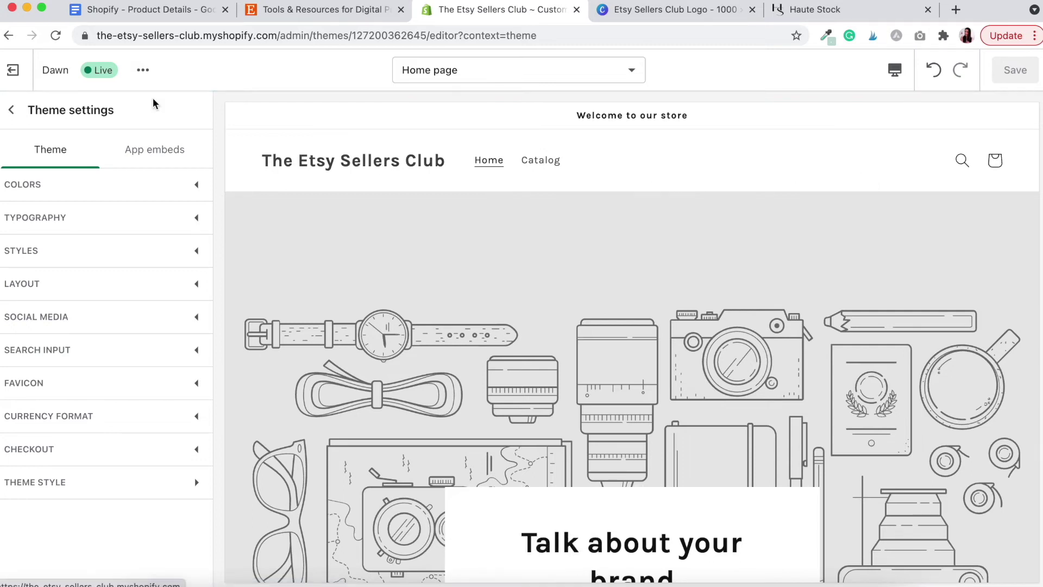
pyautogui.click(12, 113)
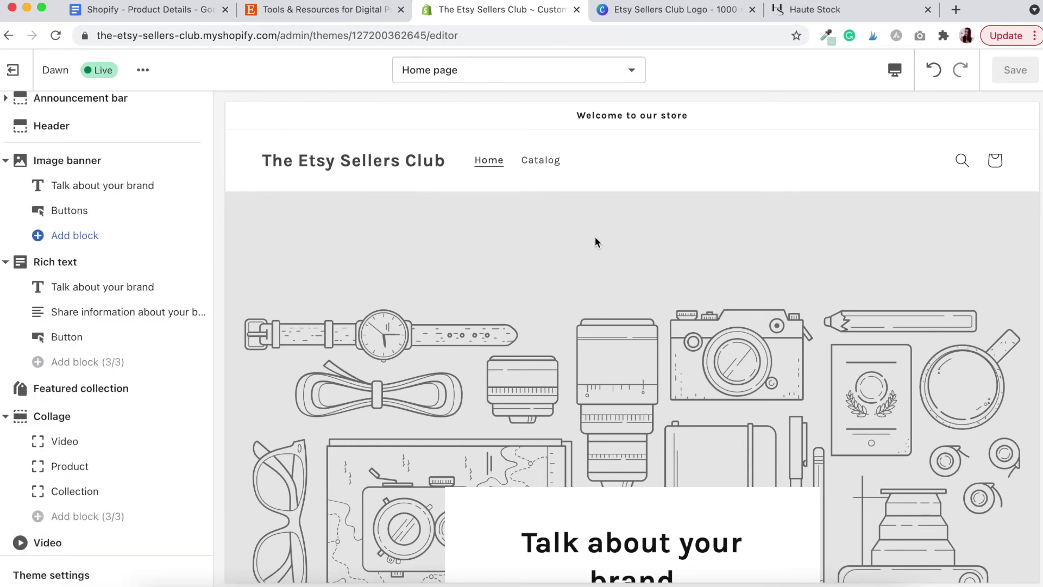
pyautogui.scroll(2, 70, 129)
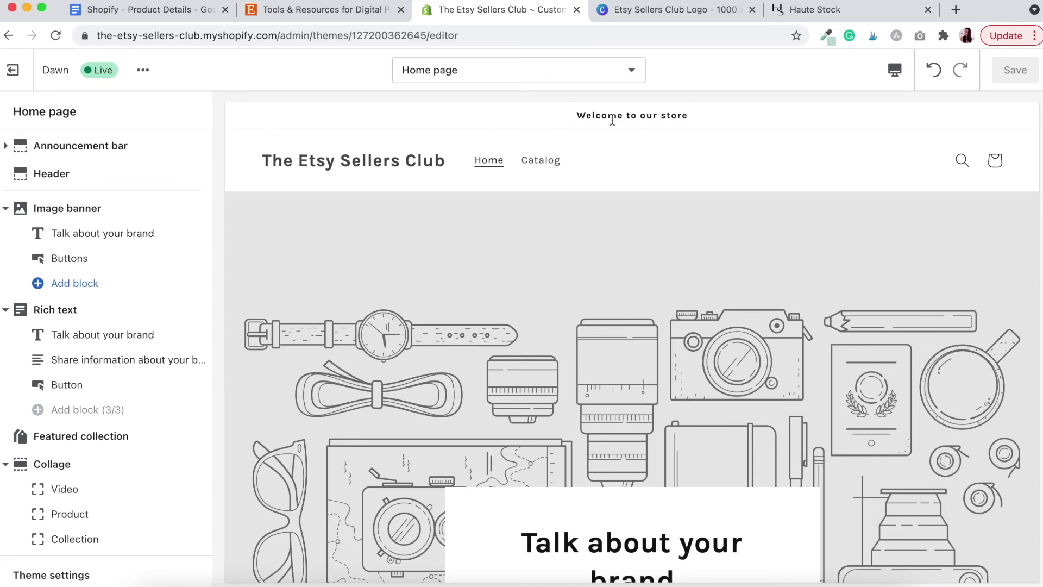
# Step: Replace the announcement bar's text with "Welcome to The Etsy Seller's Club"
pyautogui.click(6, 150)
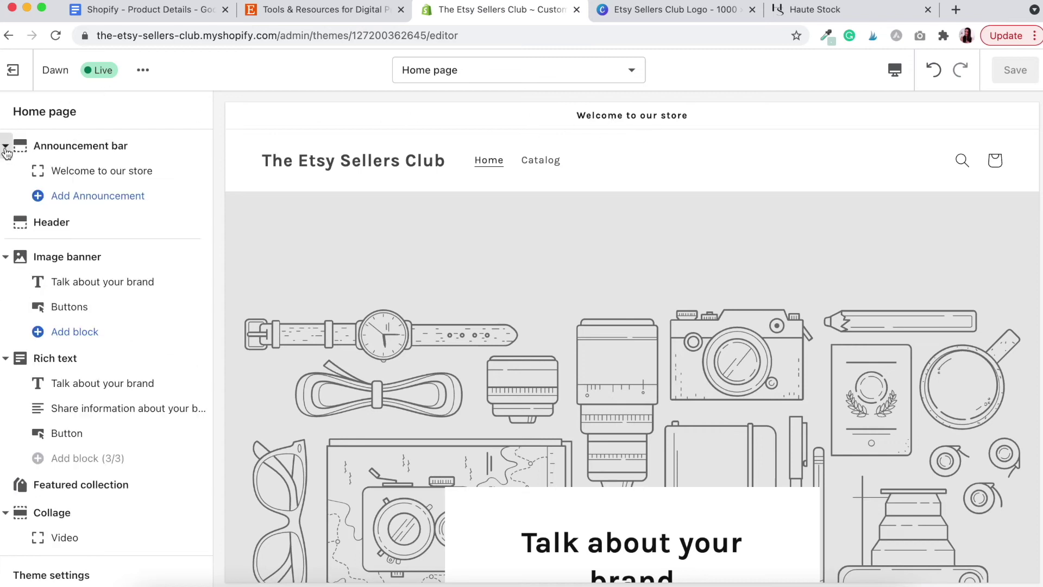
pyautogui.click(90, 172)
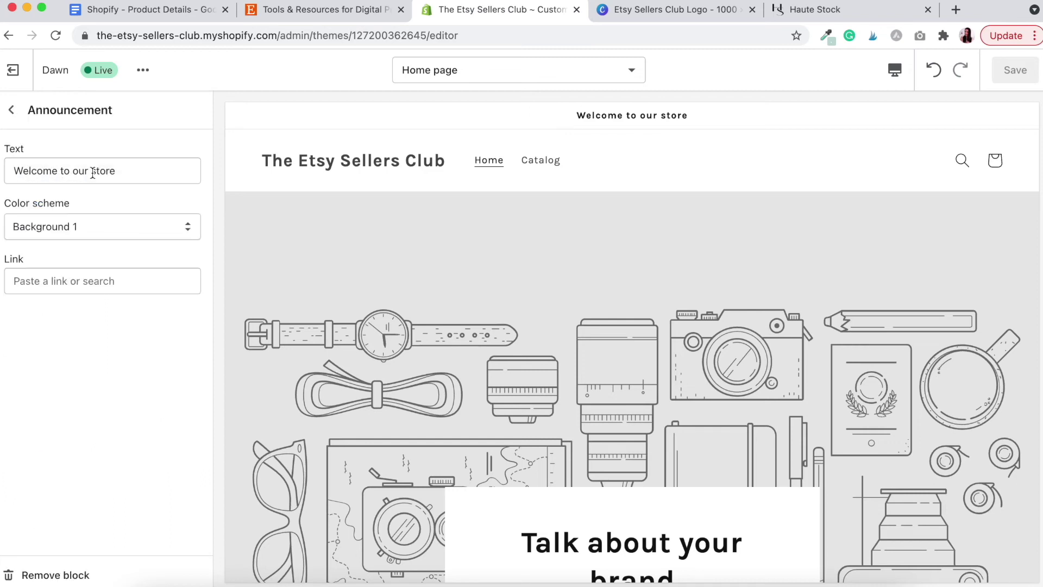
pyautogui.moveTo(17, 171); pyautogui.dragTo(163, 169)
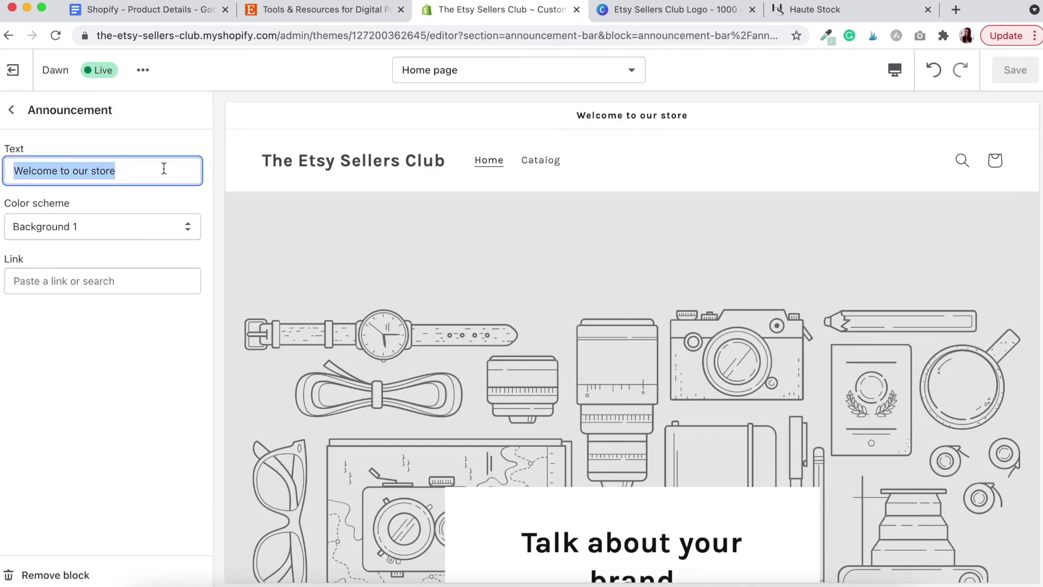
pyautogui.write('Welc')
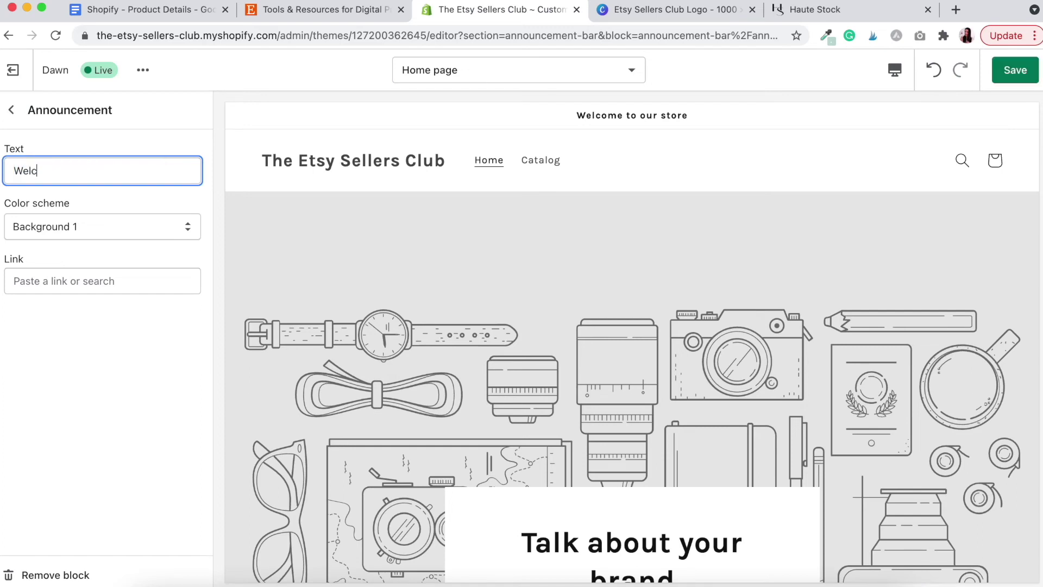
pyautogui.write('ome to')
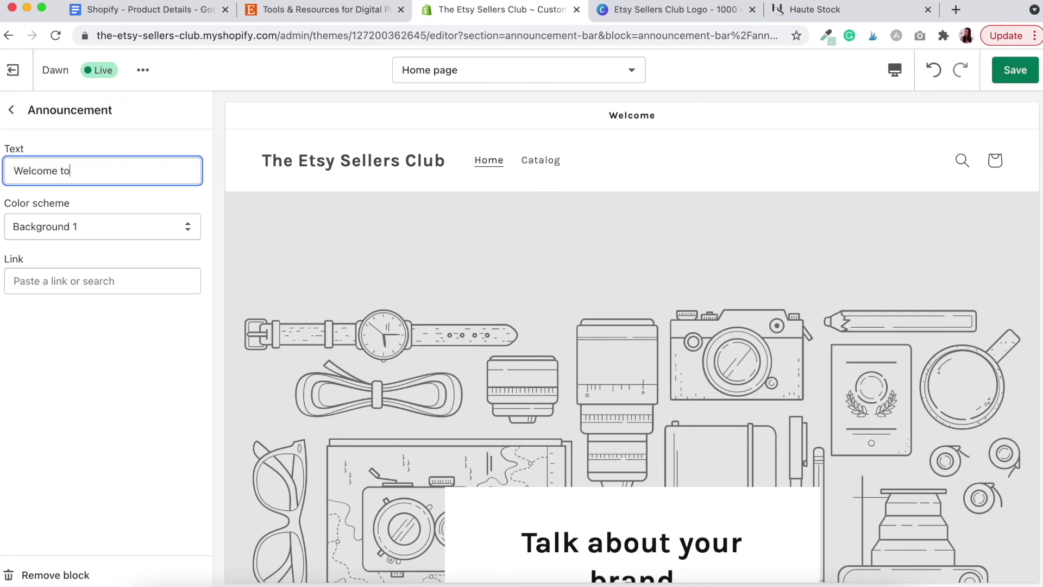
pyautogui.write(" The Etsy Seller's Club")
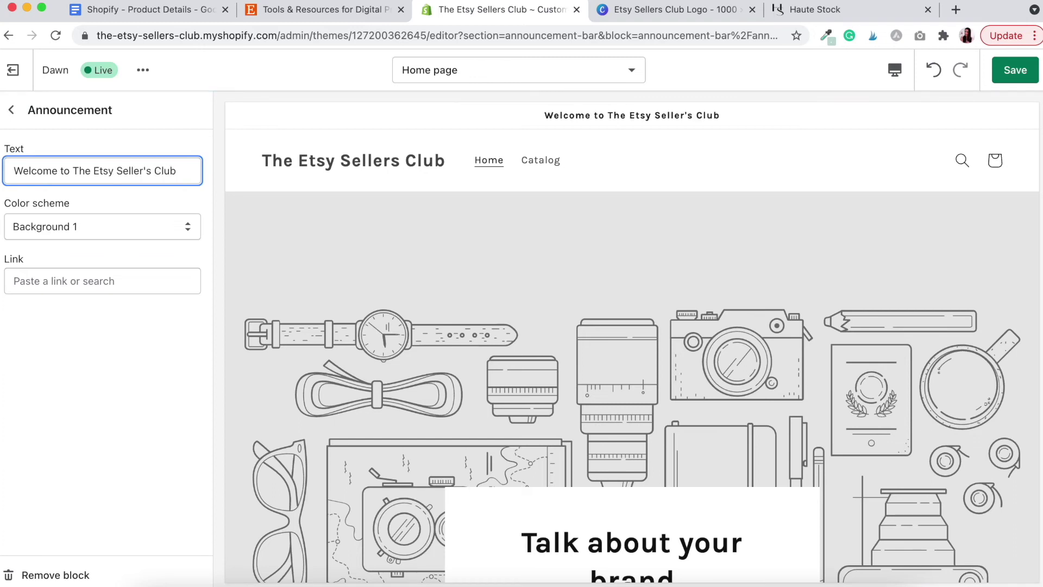
# Step: Extend the announcement text with a second sentence so it ends in ". Click here for 30% Off"
pyautogui.write(' Click')
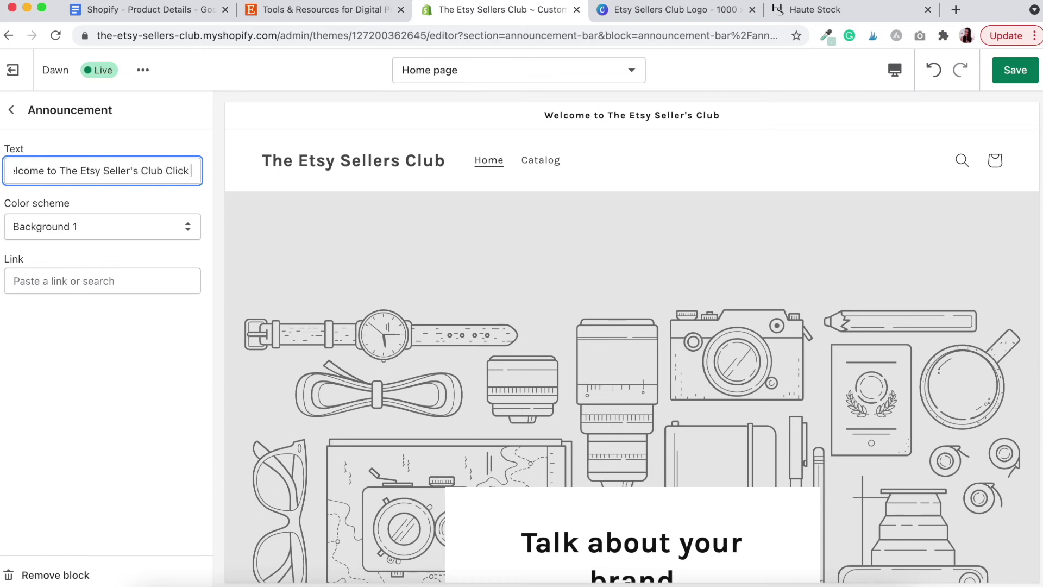
pyautogui.press('BackSpace')
pyautogui.press('BackSpace')
pyautogui.press('BackSpace')
pyautogui.press('BackSpace')
pyautogui.press('BackSpace')
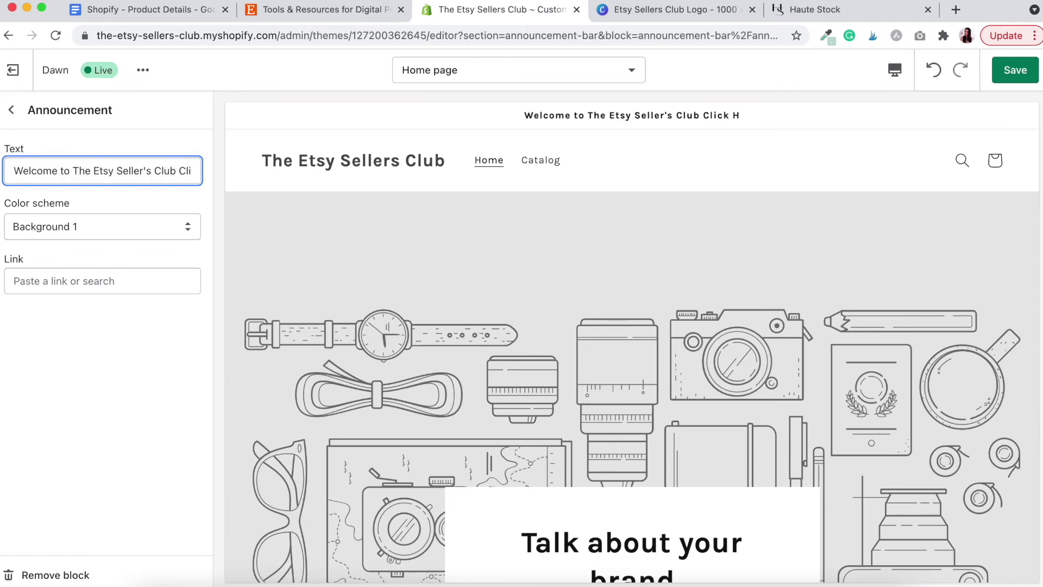
pyautogui.write('. Cl')
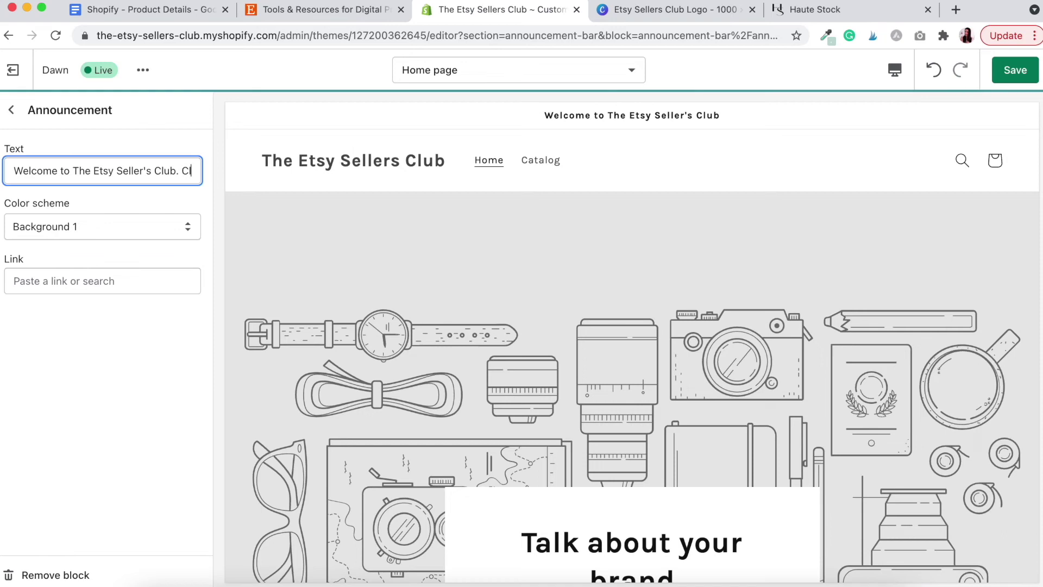
pyautogui.write('ick here for')
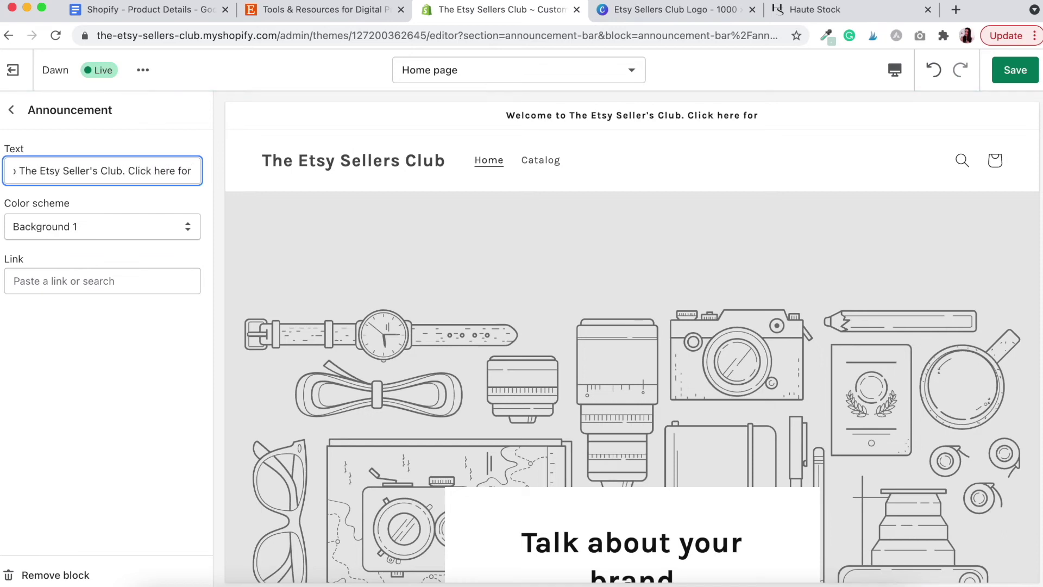
pyautogui.write(' 30% Off')
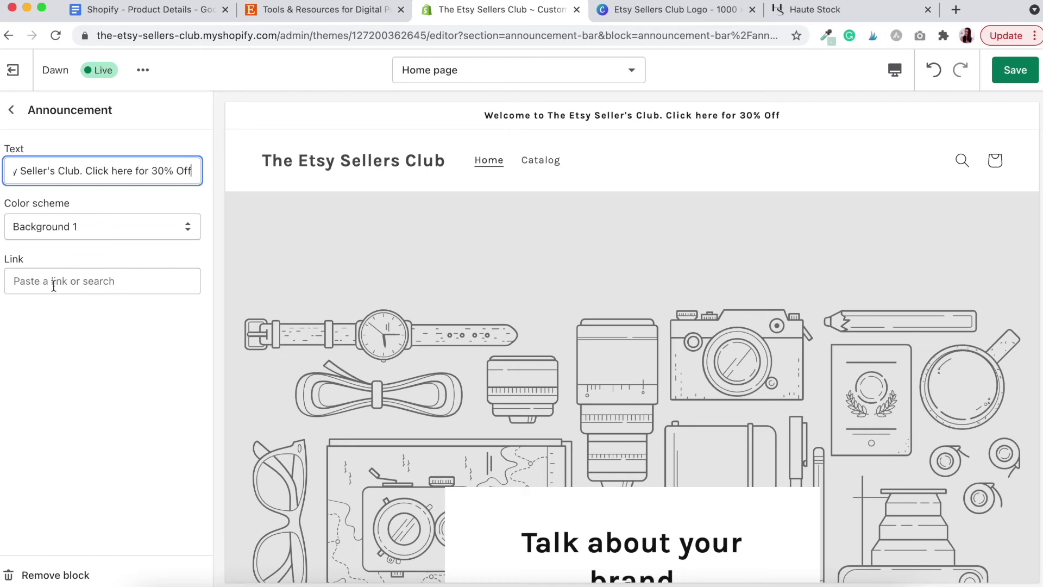
# Step: Replace "Click here for 30% Off" in the announcement text with "Add code: SAVE20 for 20% off at Checkout!"
pyautogui.moveTo(86, 171); pyautogui.dragTo(191, 170)
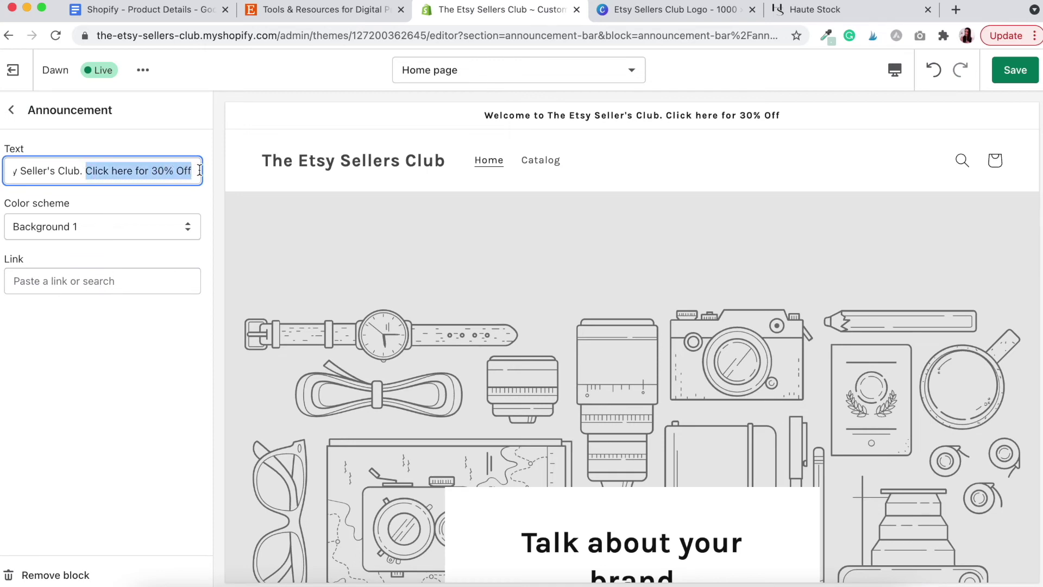
pyautogui.write('Ad')
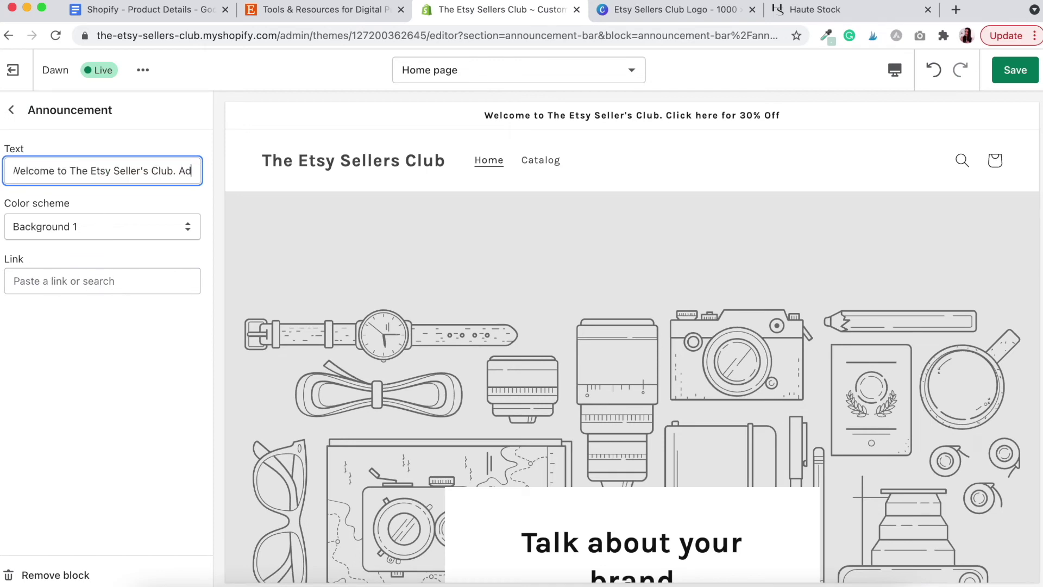
pyautogui.write('d code: ')
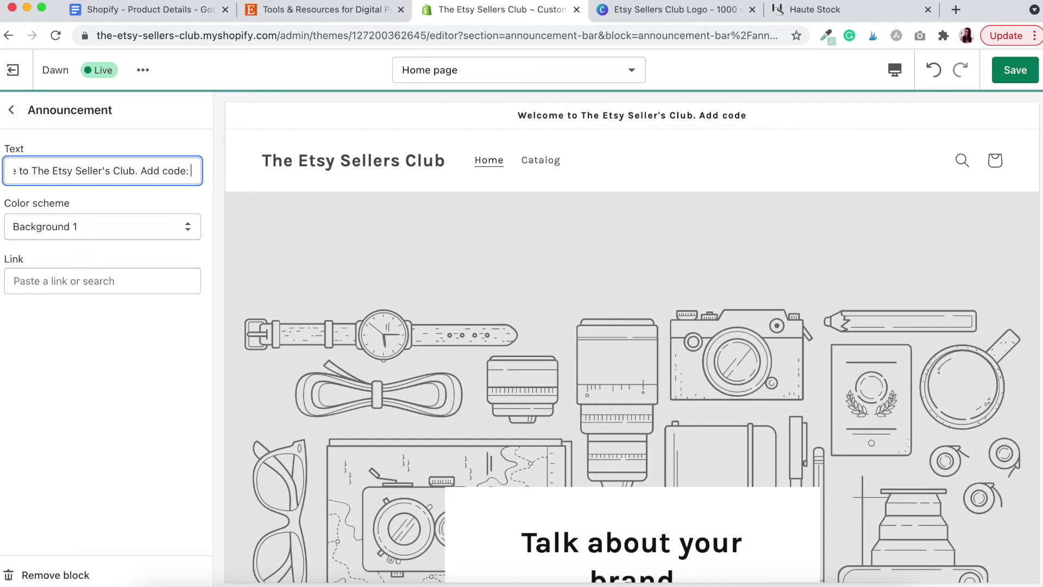
pyautogui.write('SAVE20 for 20$')
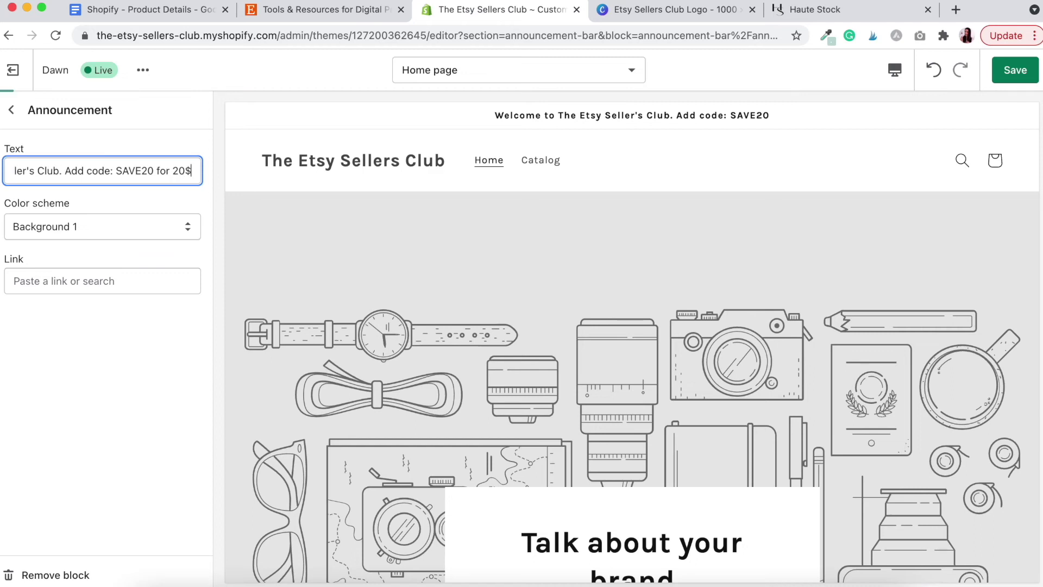
pyautogui.press('BackSpace')
pyautogui.write('%')
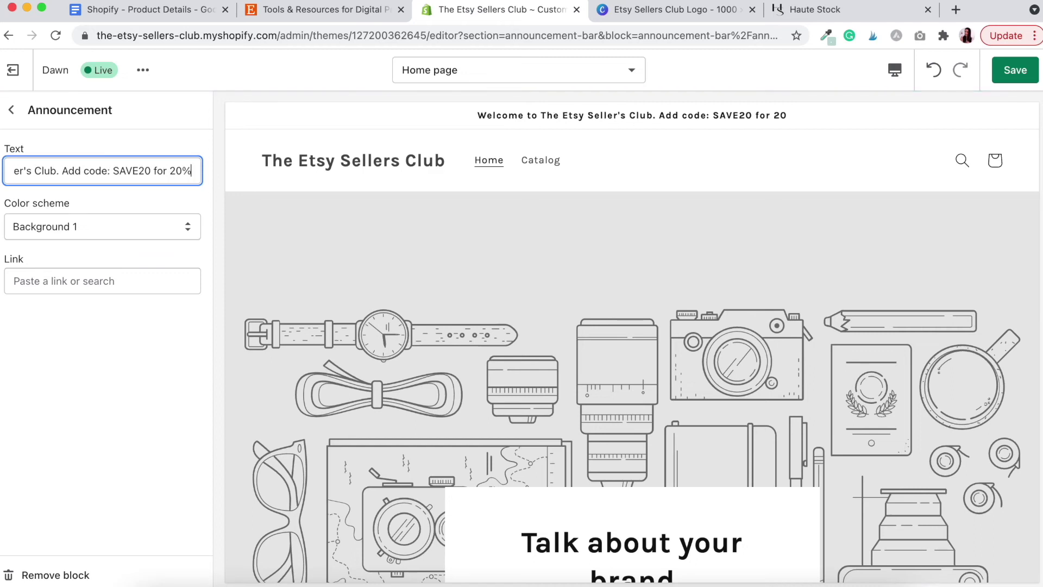
pyautogui.write(' off at C')
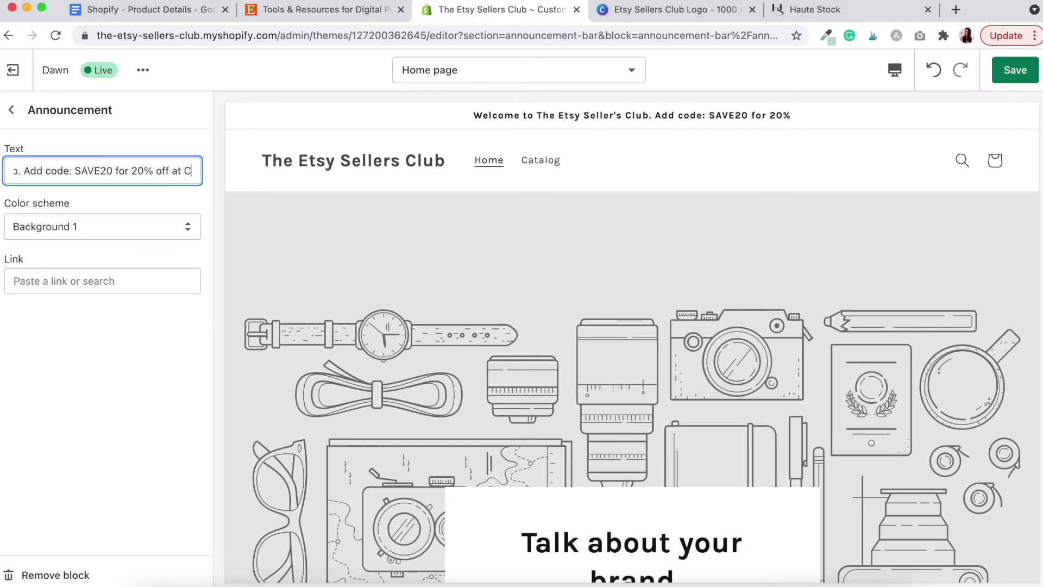
pyautogui.write('heckout!')
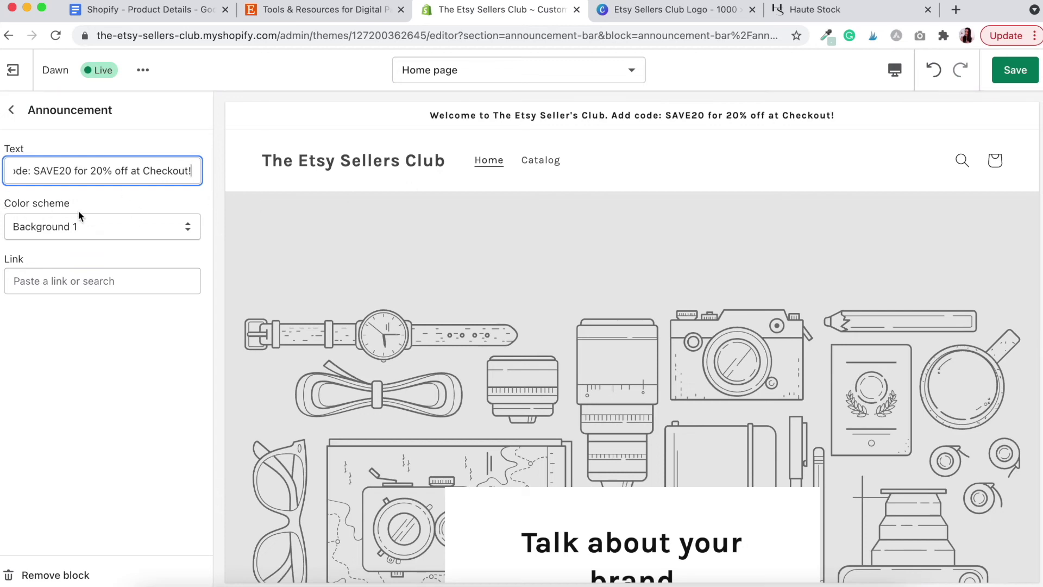
# Step: Try the Background 2 and Accent 1 color schemes on the announcement
pyautogui.click(70, 227)
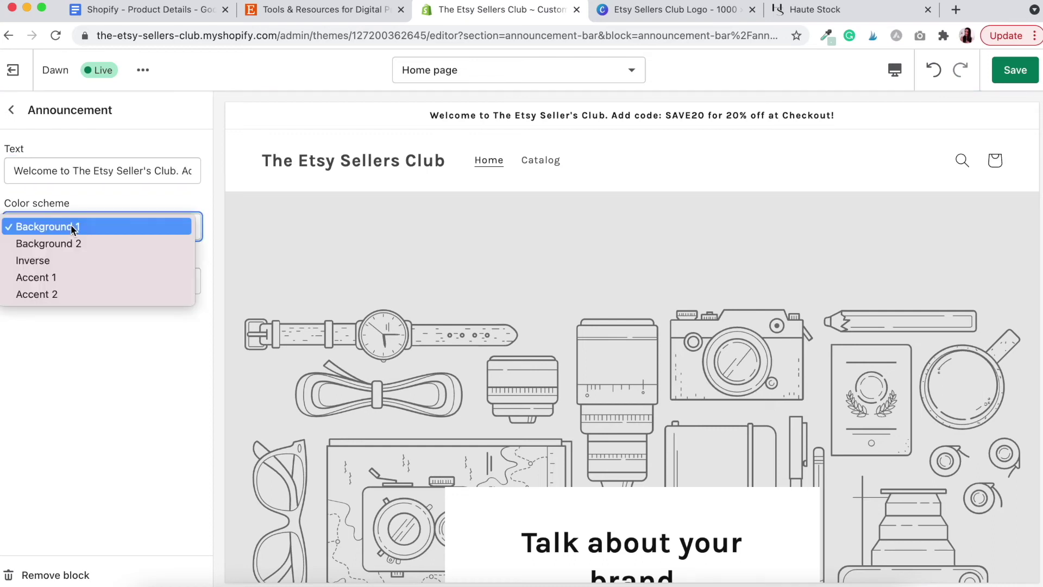
pyautogui.click(73, 242)
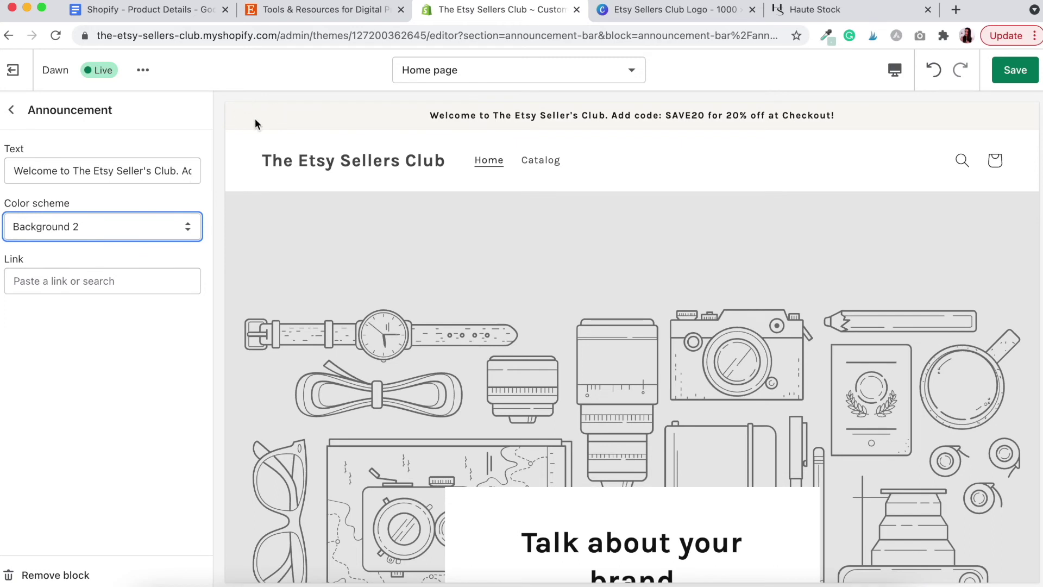
pyautogui.click(197, 226)
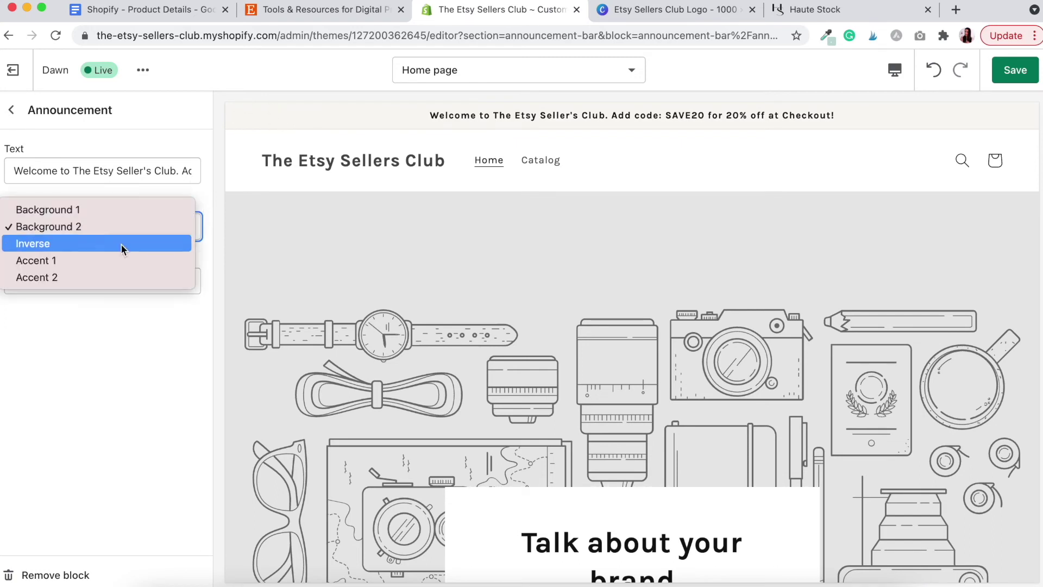
pyautogui.click(73, 260)
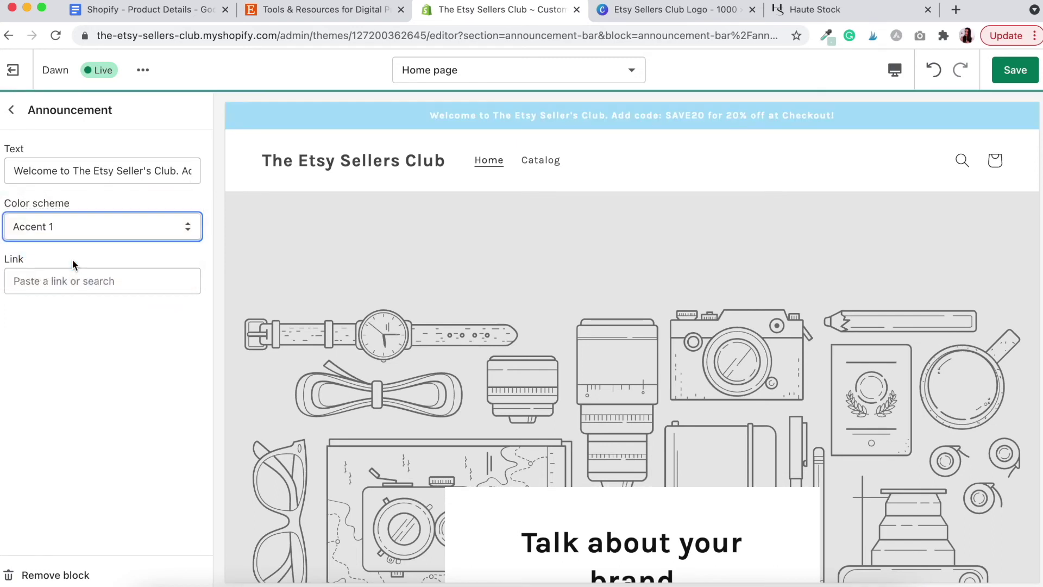
# Step: Set the announcement's color scheme to Accent 2 and return to the home page's section list
pyautogui.click(143, 233)
pyautogui.click(105, 242)
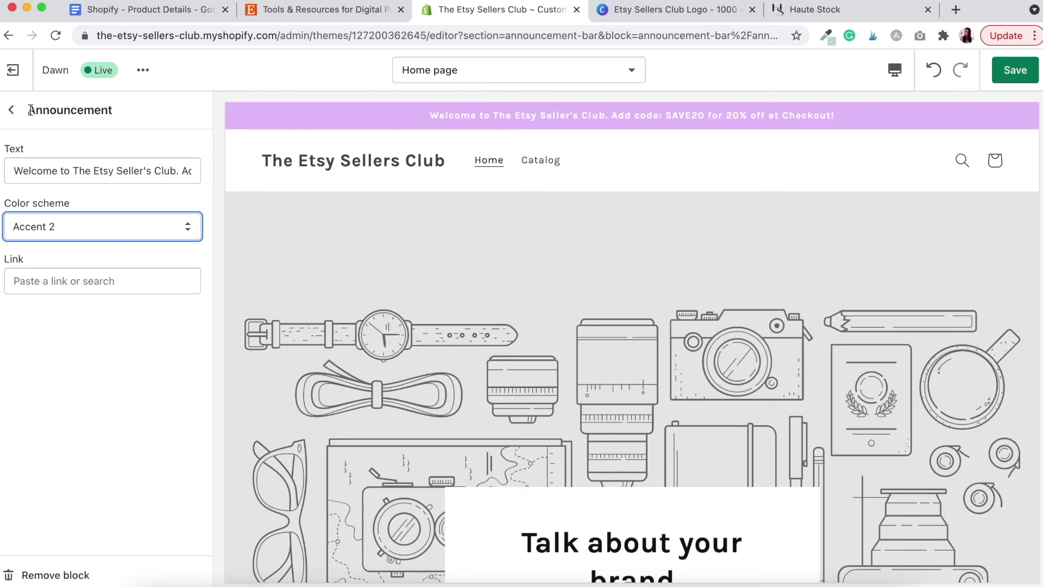
pyautogui.click(9, 113)
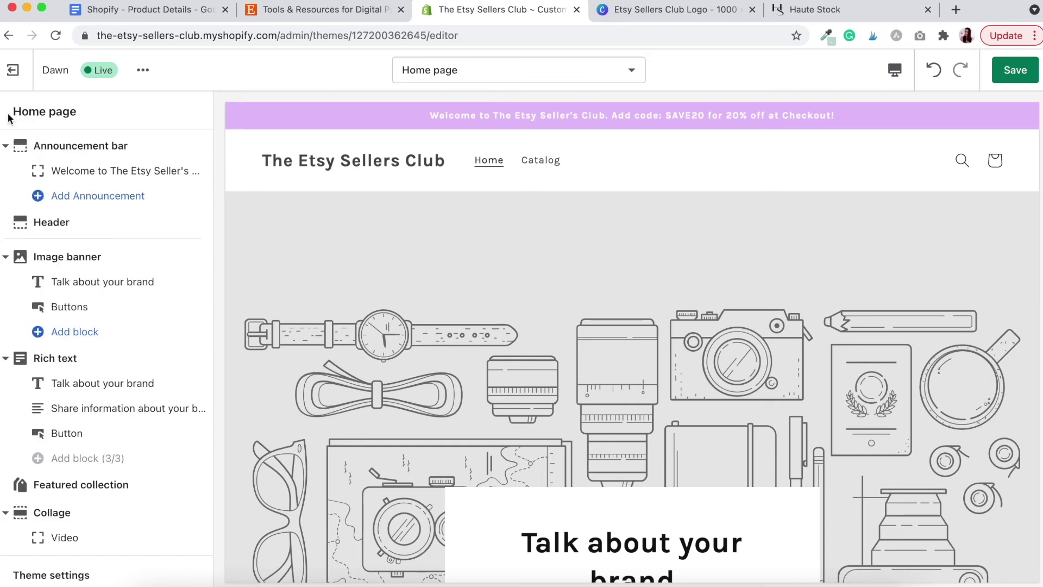
# Step: Set the header's logo image to The Seller's Club logo from the image library
pyautogui.click(57, 222)
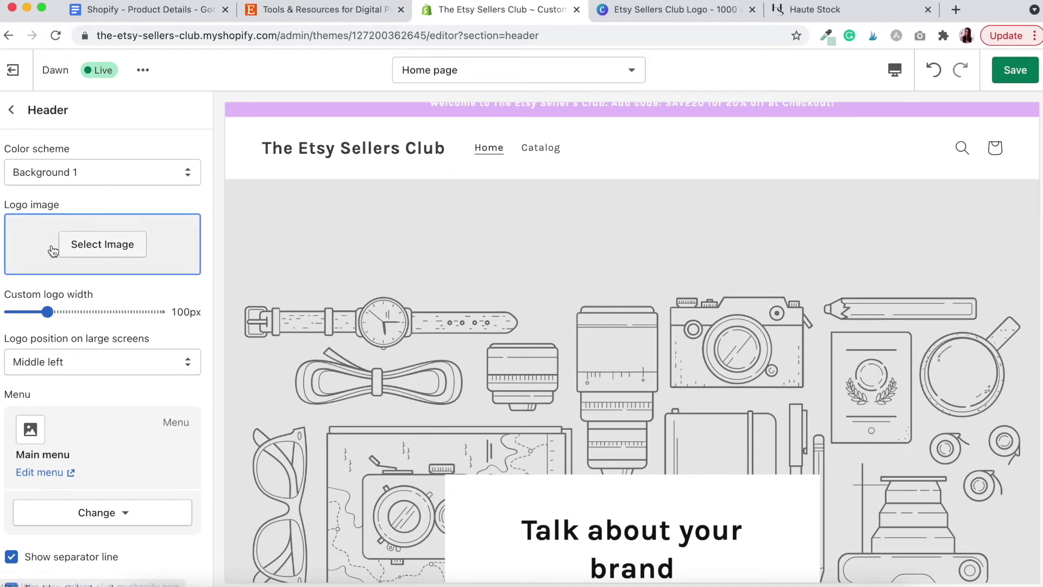
pyautogui.click(131, 247)
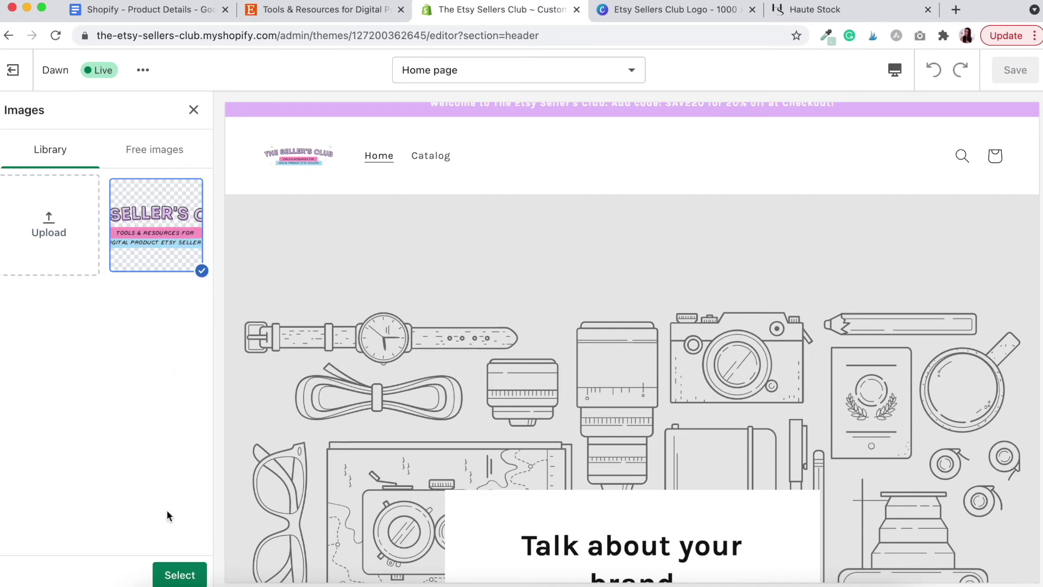
pyautogui.click(179, 574)
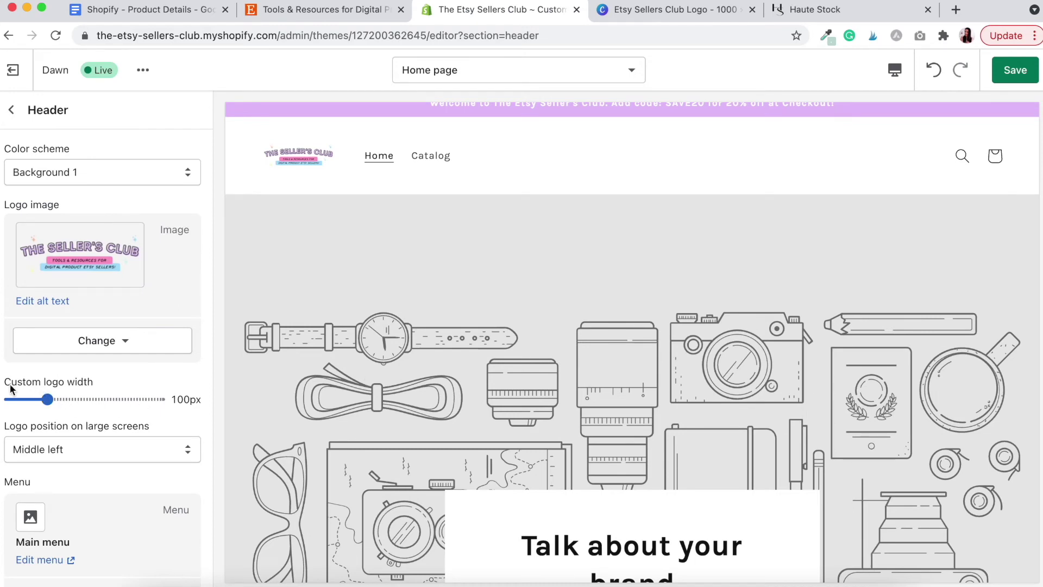
# Step: Set the header's custom logo width to 250px and the logo position on large screens to Top center
pyautogui.moveTo(47, 399); pyautogui.dragTo(128, 399)
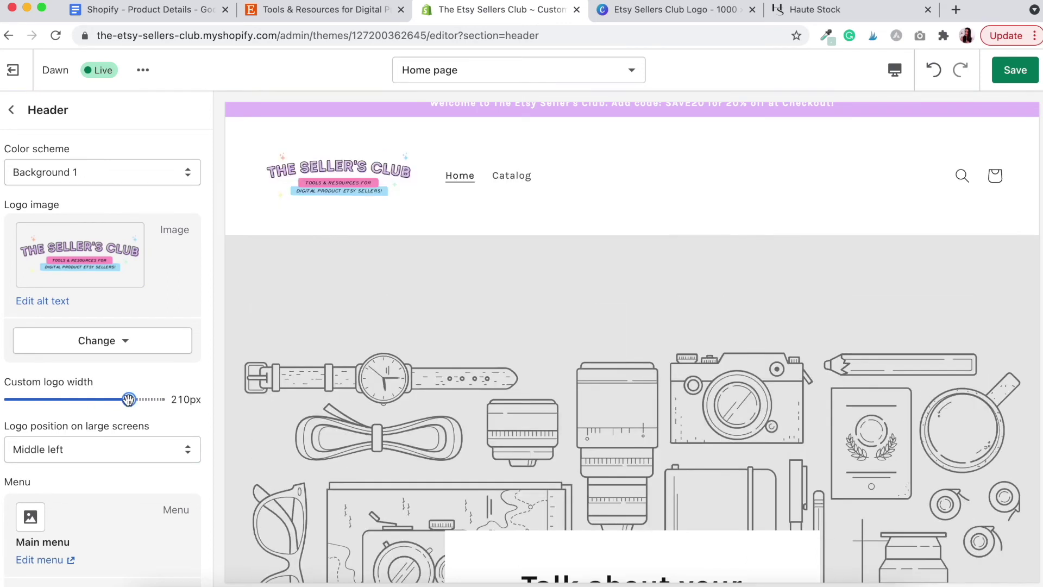
pyautogui.moveTo(129, 399); pyautogui.dragTo(159, 399)
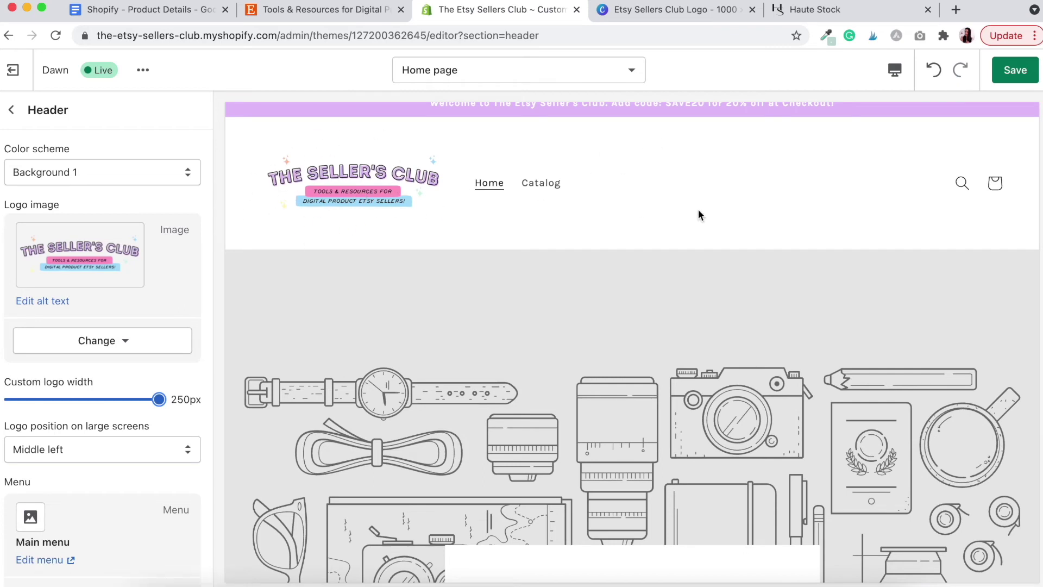
pyautogui.scroll(-1, 149, 451)
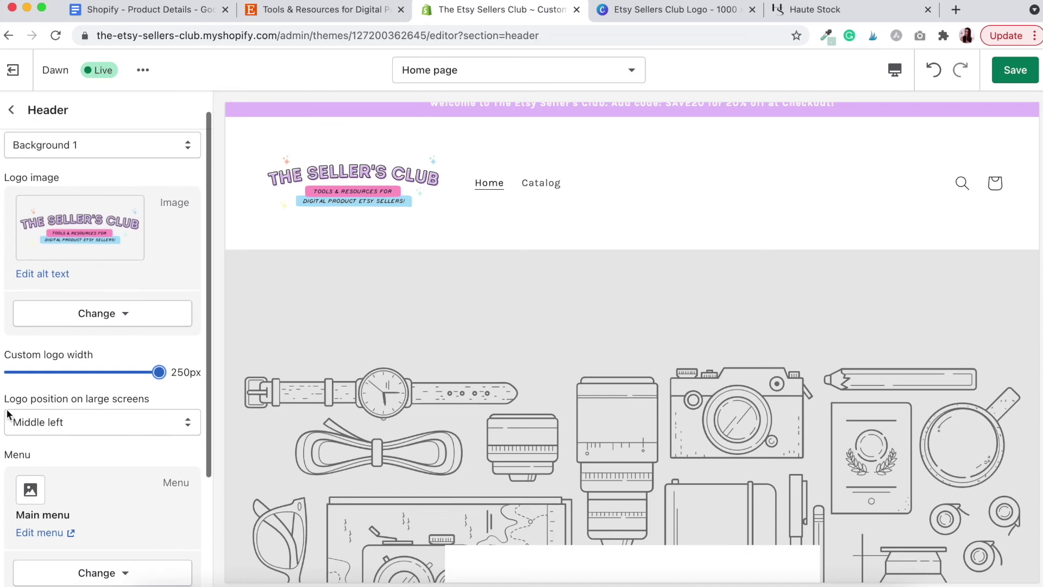
pyautogui.click(92, 420)
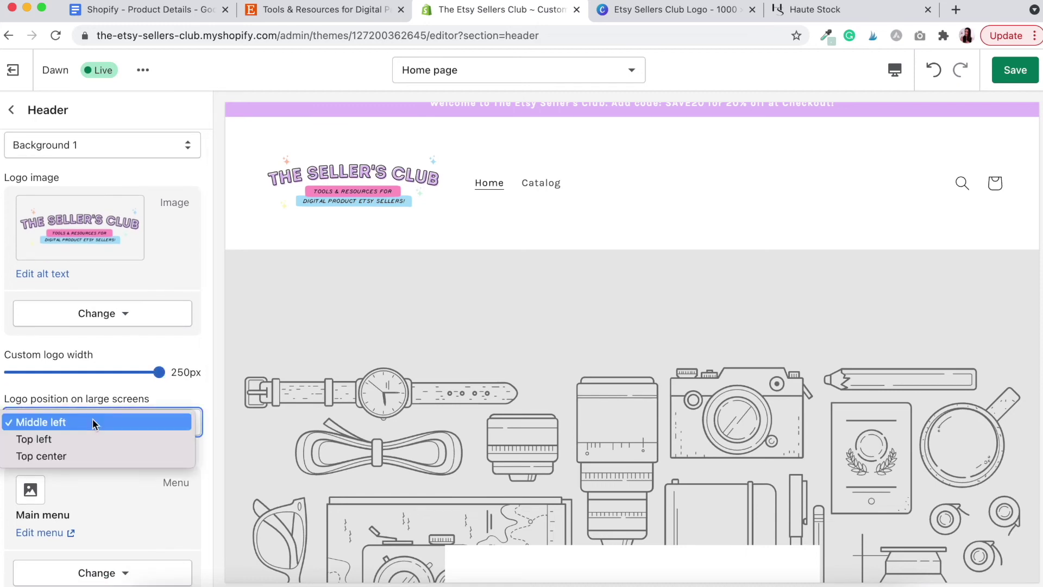
pyautogui.click(44, 458)
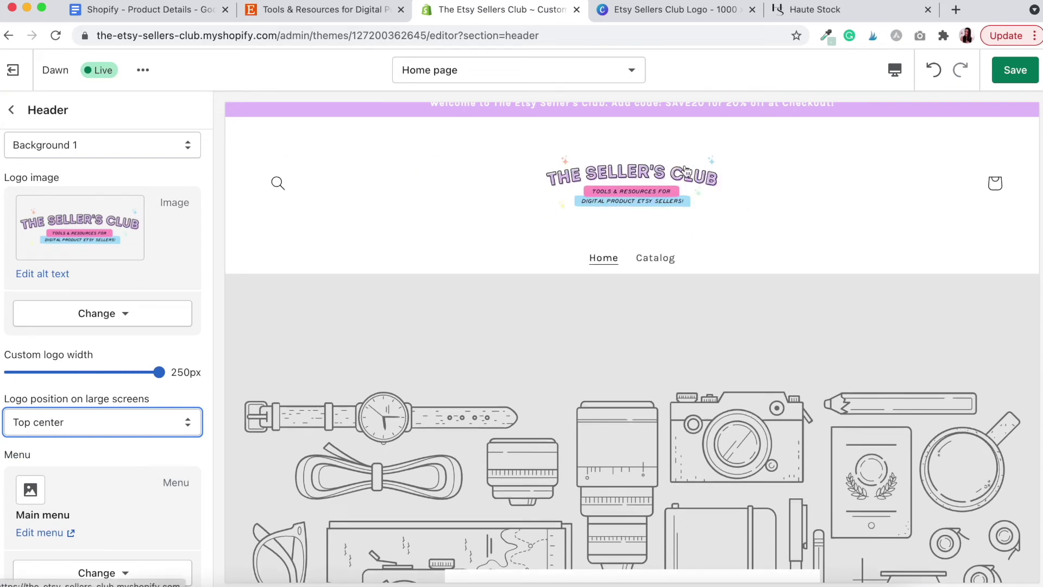
pyautogui.scroll(-5, 207, 386)
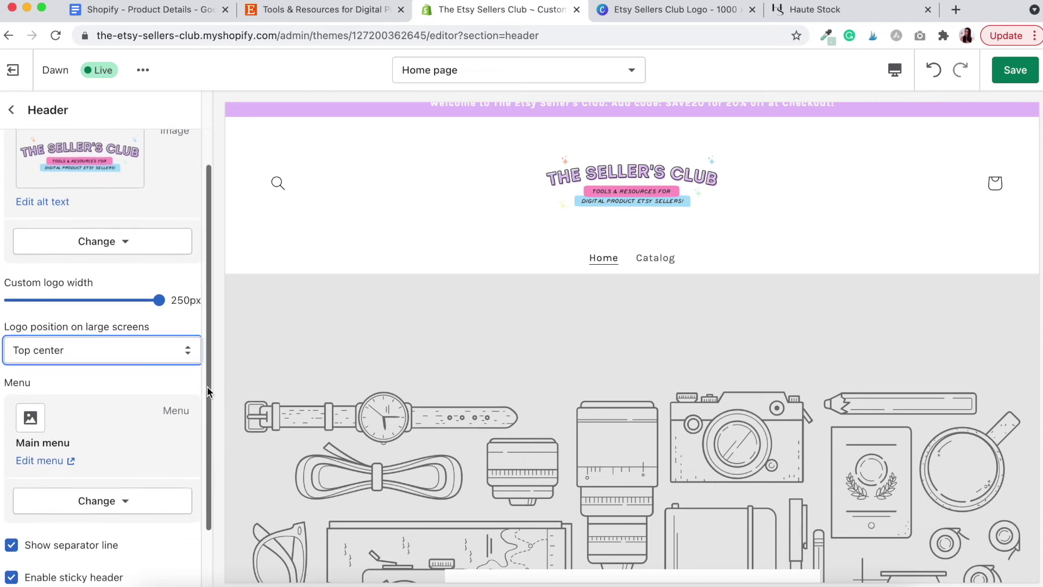
pyautogui.scroll(-1, 113, 460)
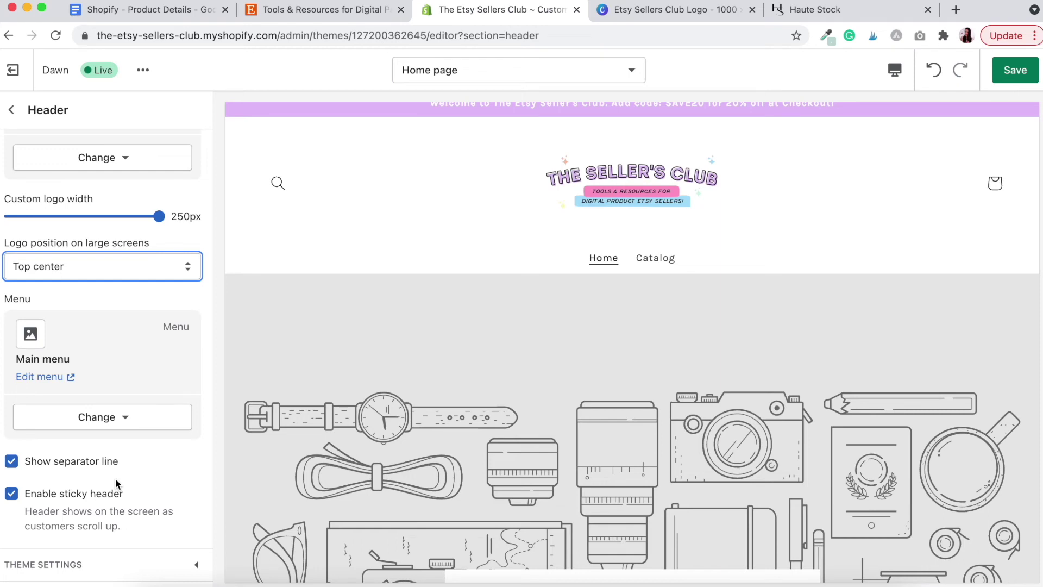
pyautogui.scroll(5, 115, 478)
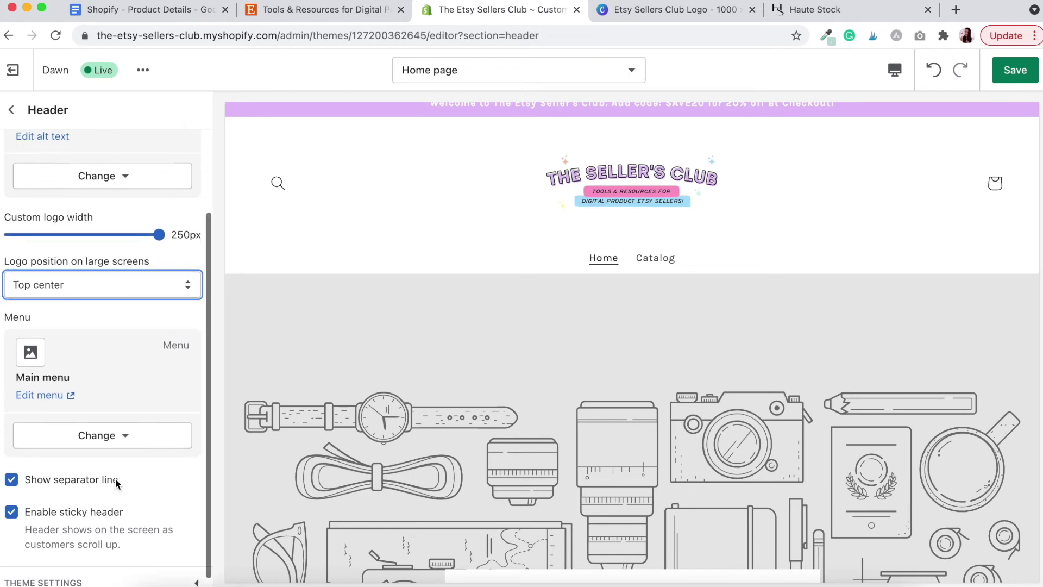
# Step: Save the header changes and return to the home page's section list
pyautogui.click(1016, 69)
pyautogui.click(10, 111)
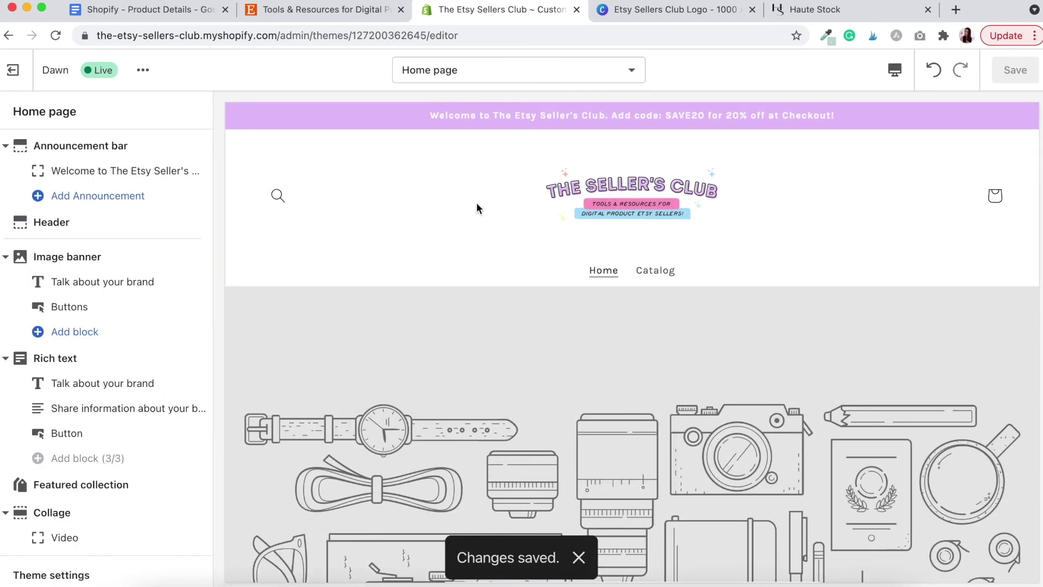
# Step: Set the image banner's first image to the purple desk-supplies photo from the image library and return to the section list
pyautogui.scroll(-3, 451, 381)
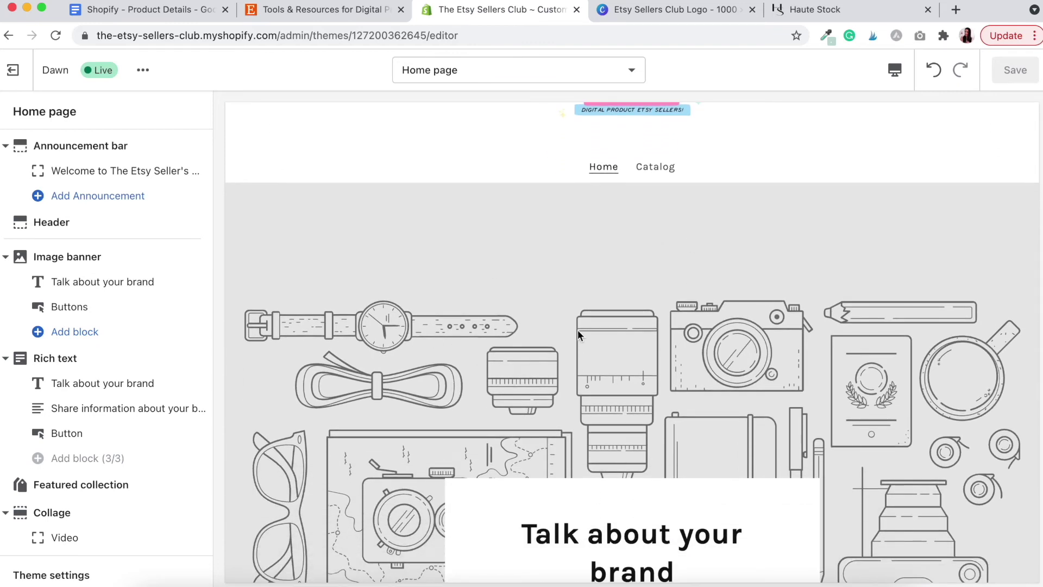
pyautogui.scroll(-1, 580, 334)
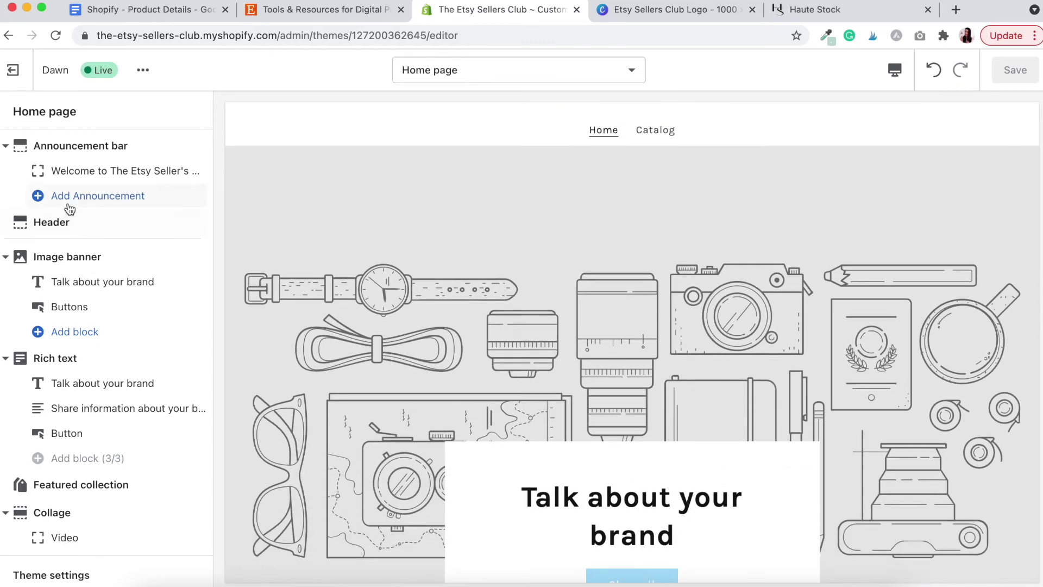
pyautogui.click(77, 261)
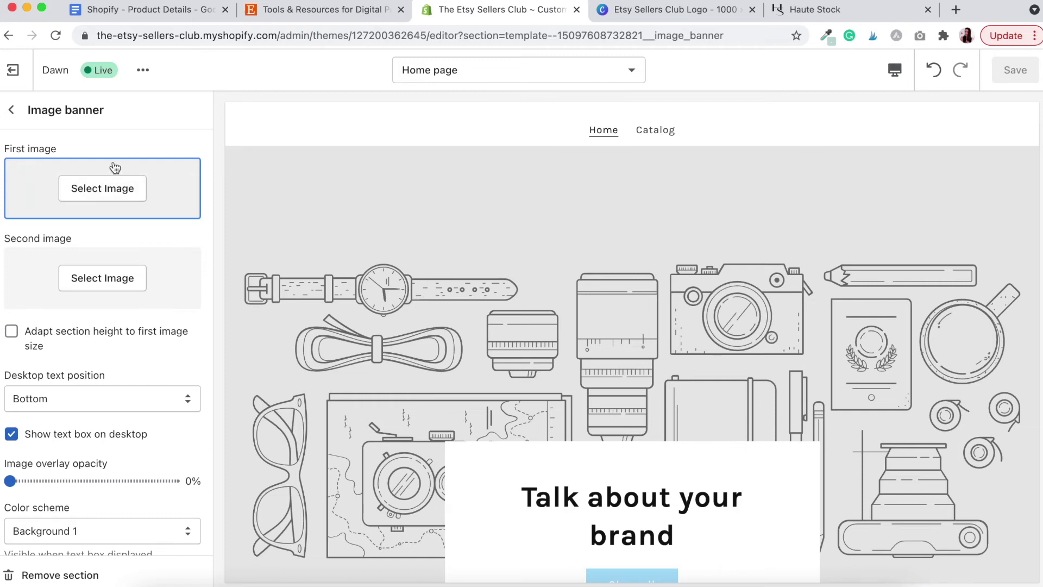
pyautogui.click(111, 195)
pyautogui.click(51, 224)
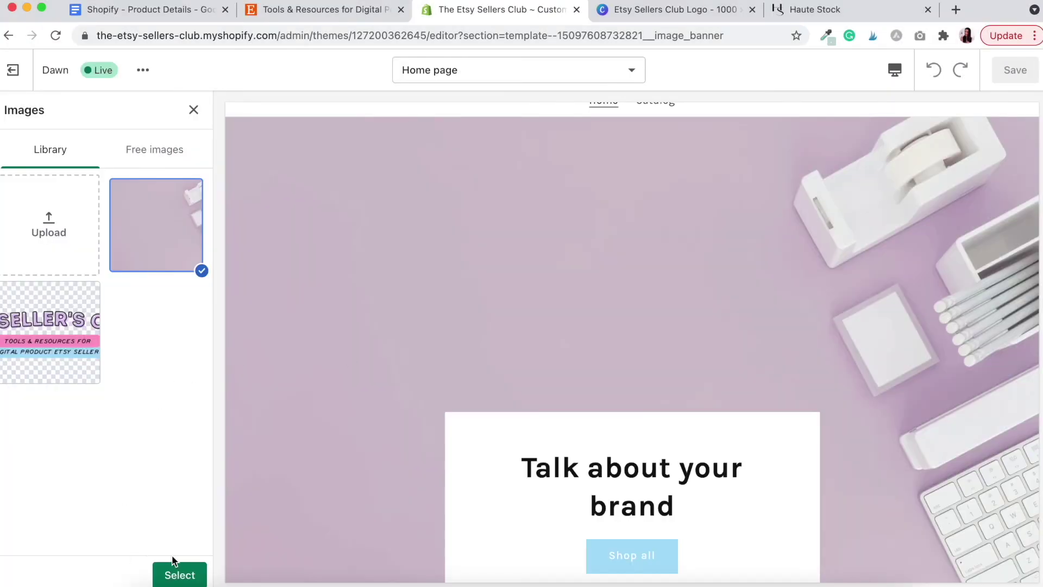
pyautogui.click(178, 571)
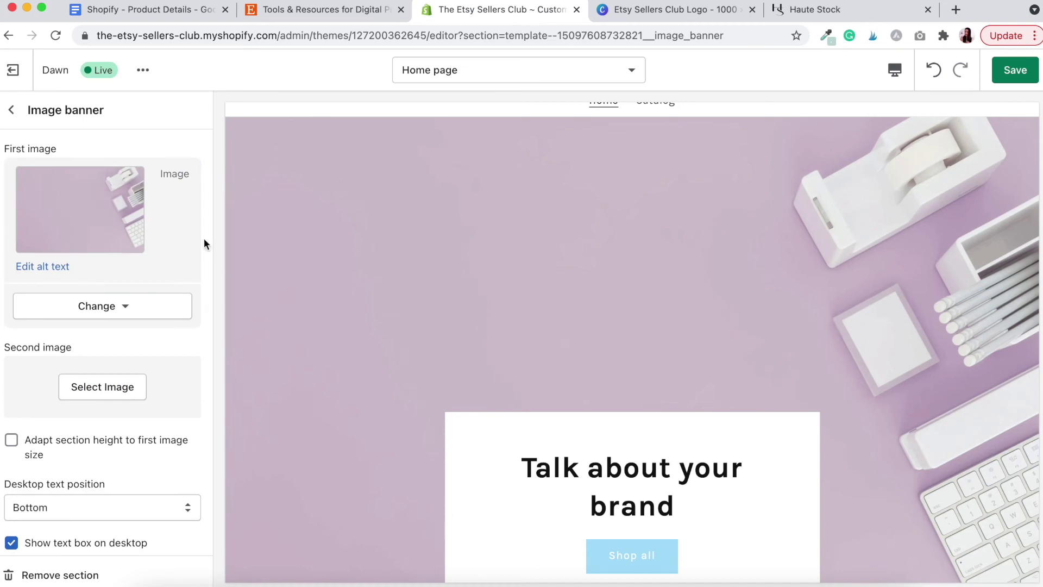
pyautogui.click(11, 110)
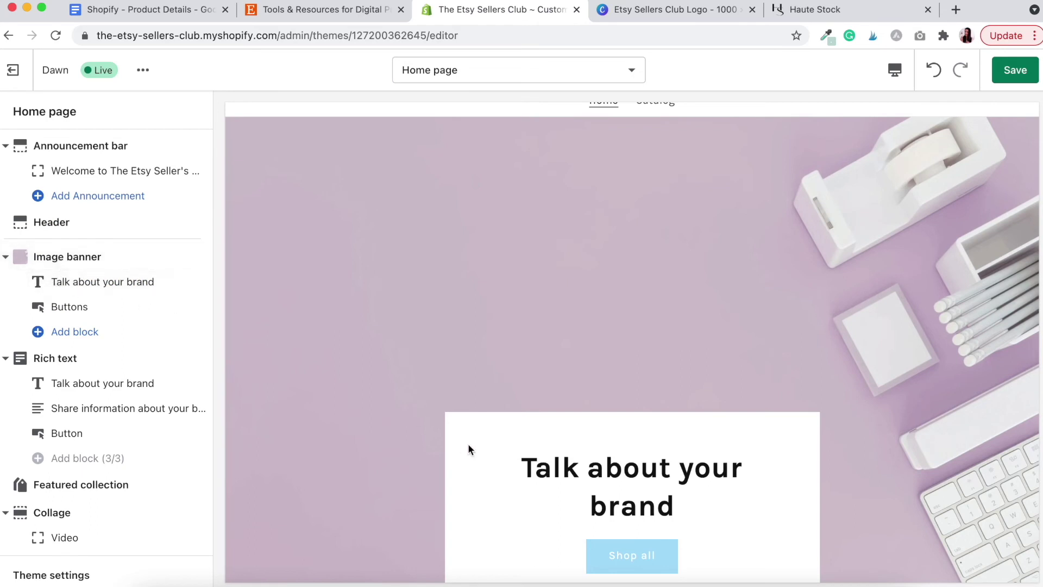
# Step: Change the image banner's heading to "Welcome to The Etsy Seller's Club"
pyautogui.click(68, 278)
pyautogui.tripleClick(144, 168)
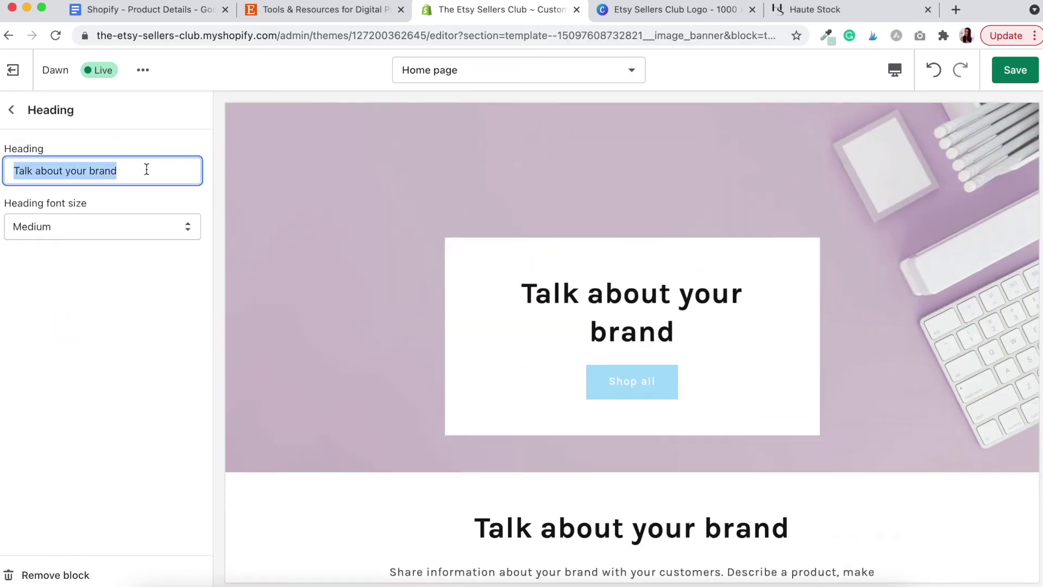
pyautogui.write('Welcome to')
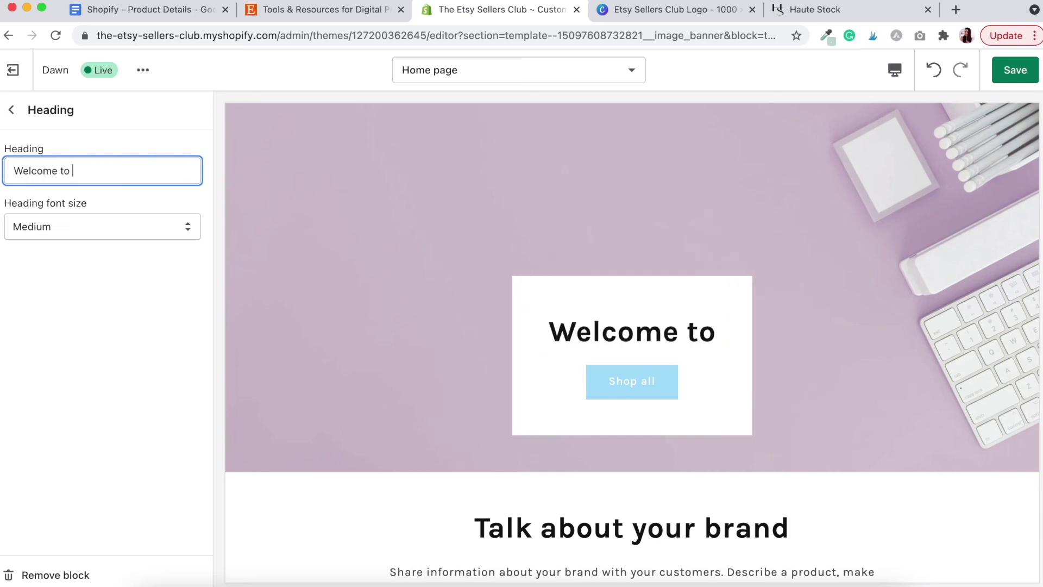
pyautogui.write(' The Ets')
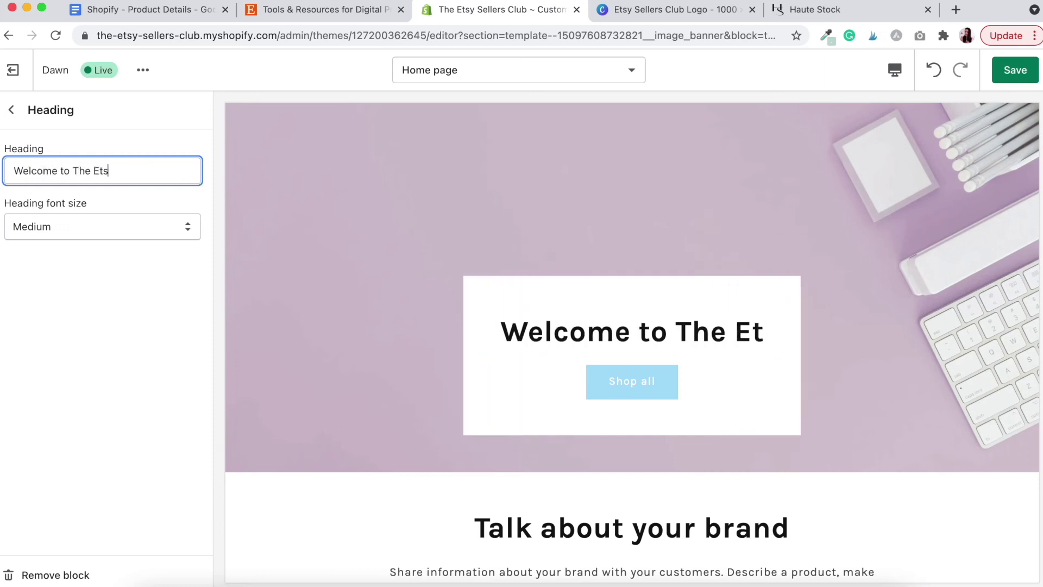
pyautogui.write('y Seller')
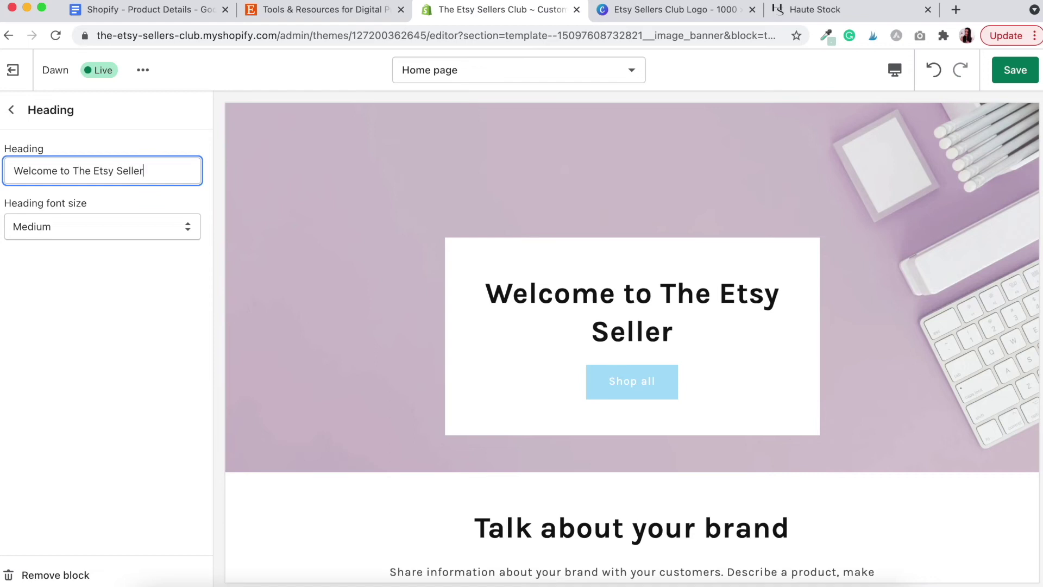
pyautogui.write("'s Clu")
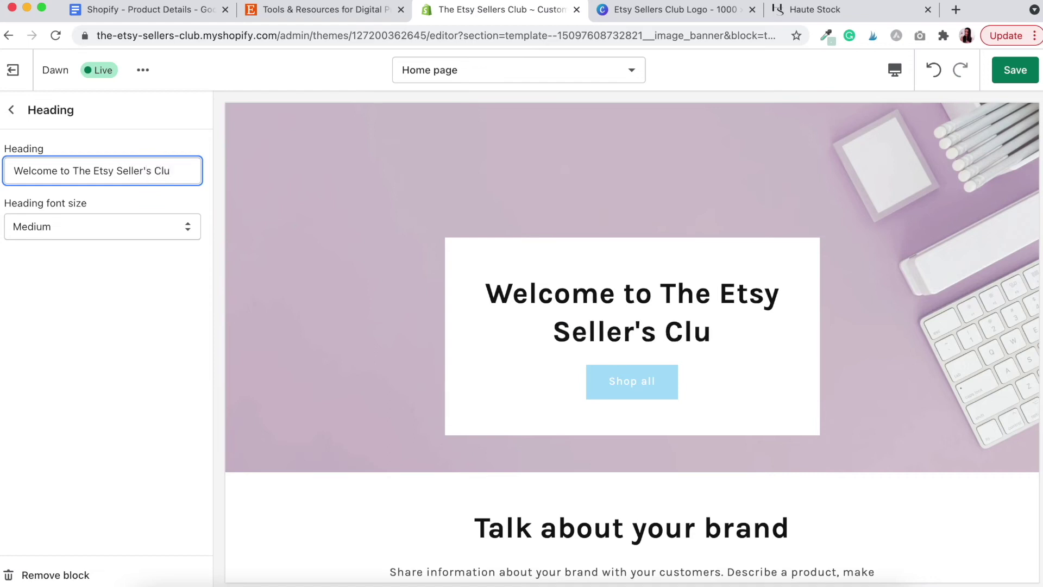
pyautogui.write('b')
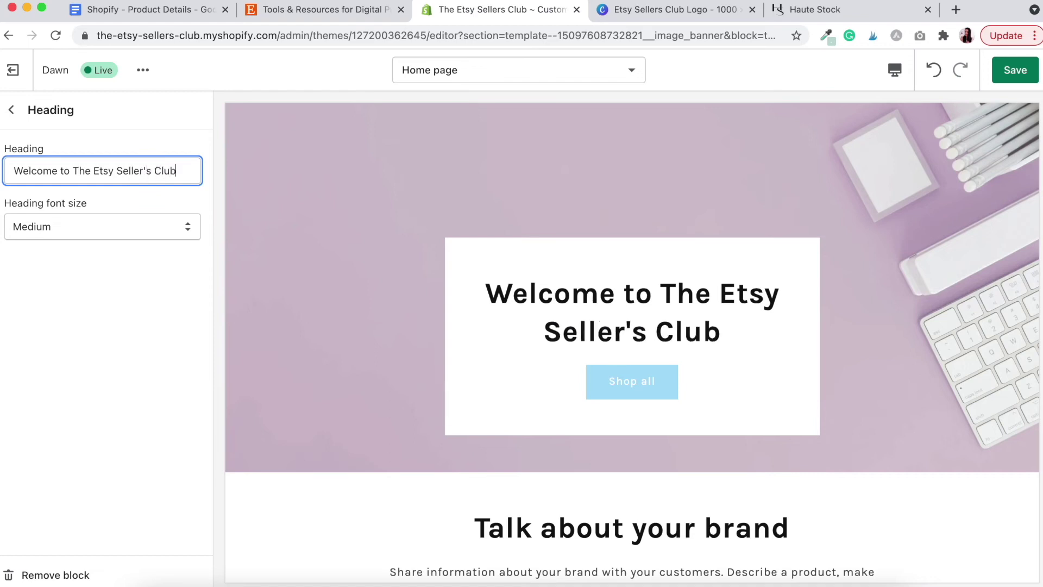
# Step: Try the Large font size on the image banner's heading and set it back to Medium
pyautogui.click(63, 225)
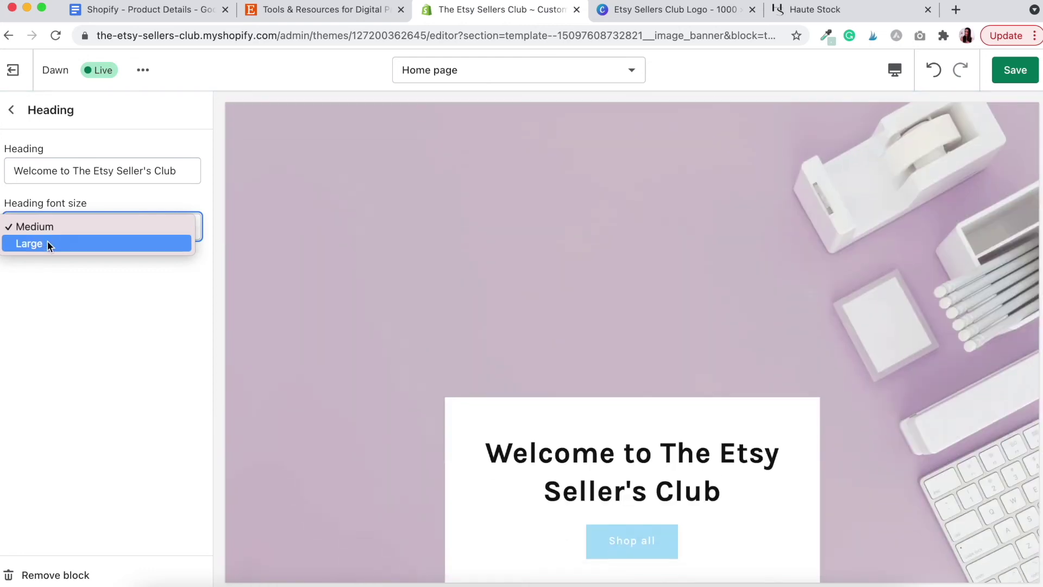
pyautogui.click(47, 243)
pyautogui.click(36, 237)
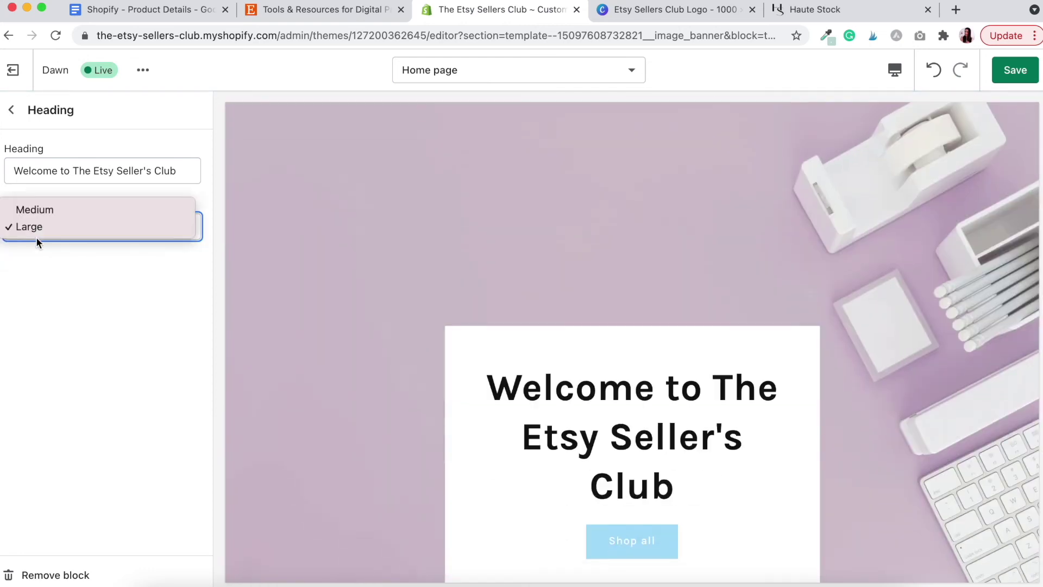
pyautogui.click(58, 214)
# Step: Change the image banner's first button label to "SHOP ALL PRODUCTS"
pyautogui.click(12, 110)
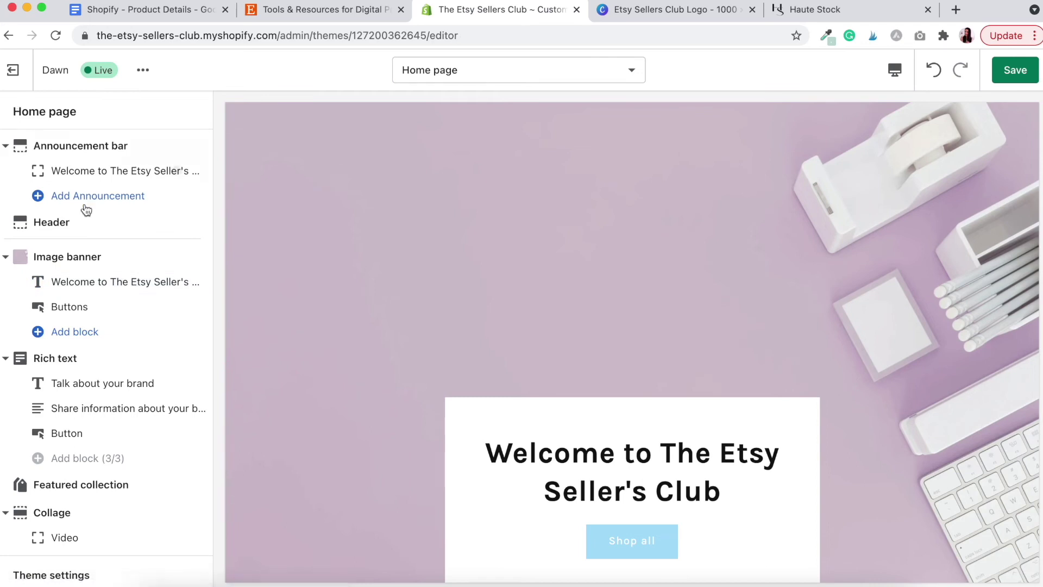
pyautogui.scroll(-2, 398, 275)
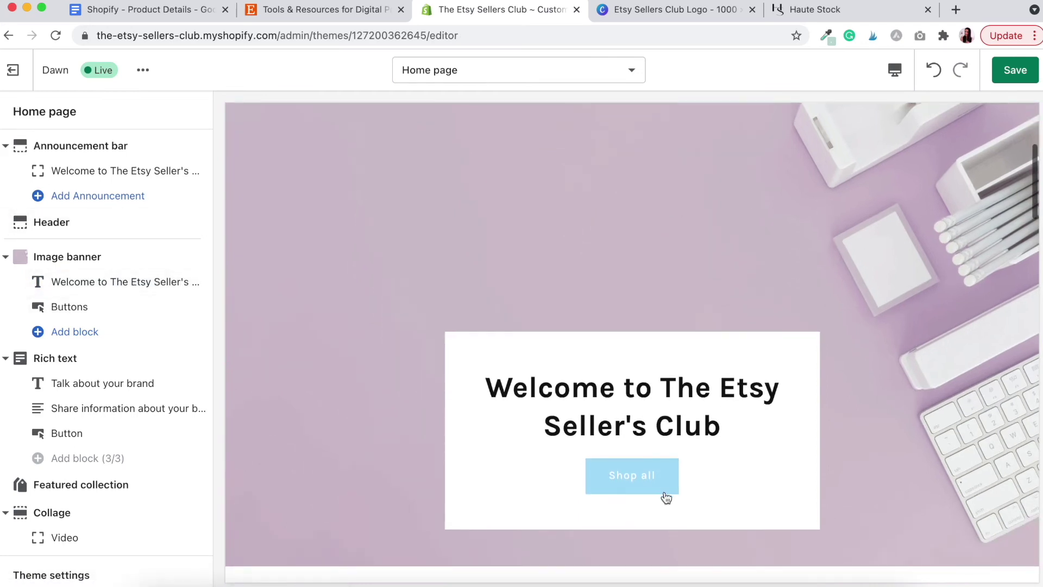
pyautogui.click(67, 308)
pyautogui.moveTo(12, 171); pyautogui.dragTo(106, 170)
pyautogui.write('SHO')
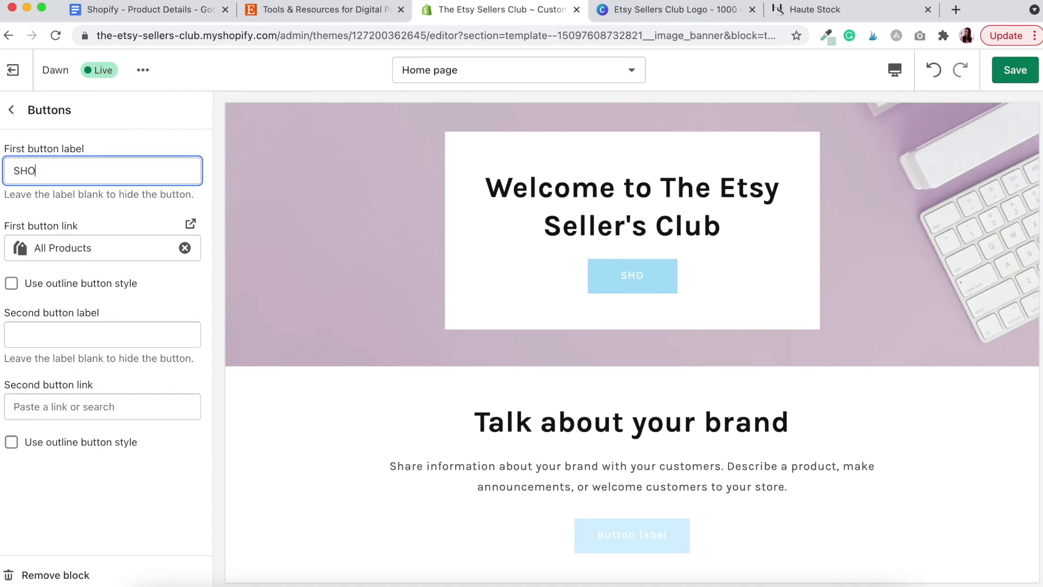
pyautogui.write('P ALL PRODUCTS')
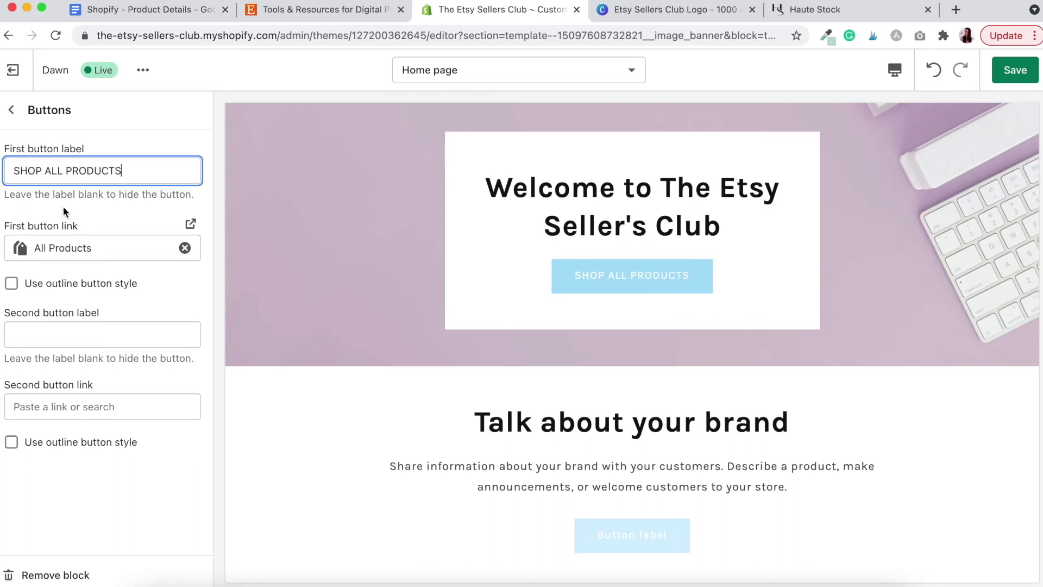
# Step: Link the banner's first button to All products from the Products options and try the outline button style on and off
pyautogui.click(107, 248)
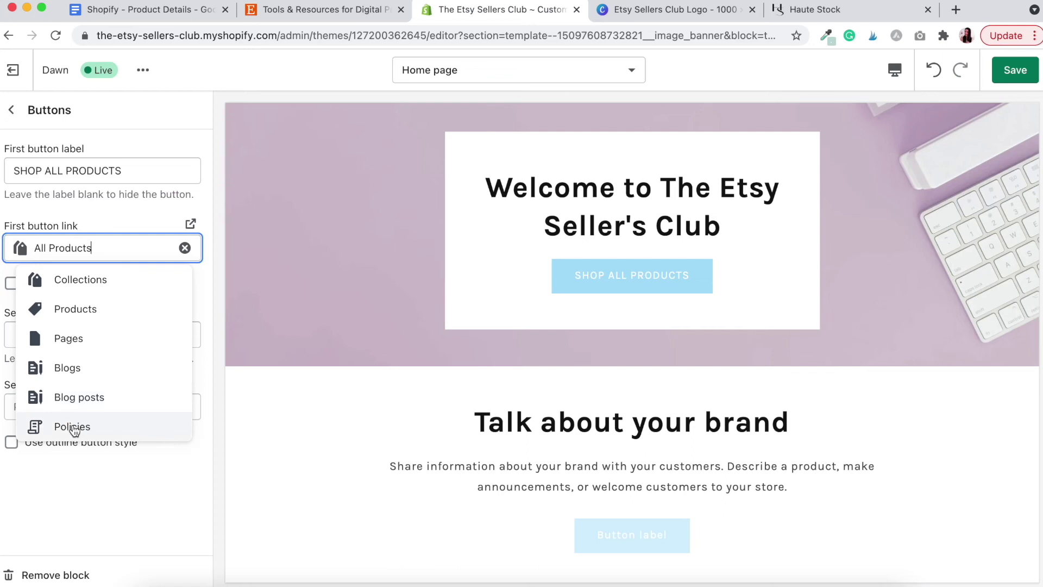
pyautogui.click(97, 300)
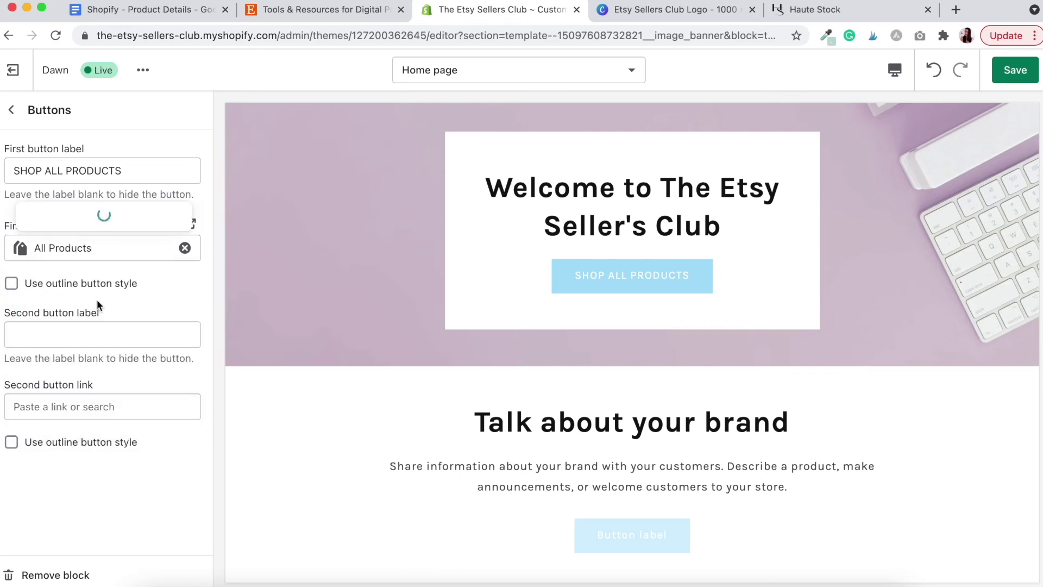
pyautogui.click(97, 185)
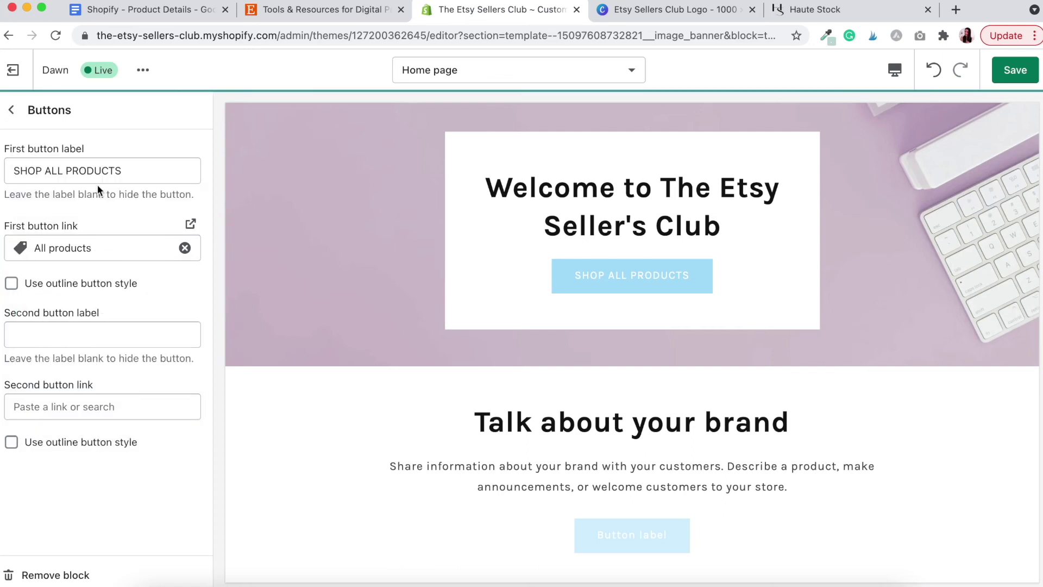
pyautogui.click(12, 290)
pyautogui.click(12, 290)
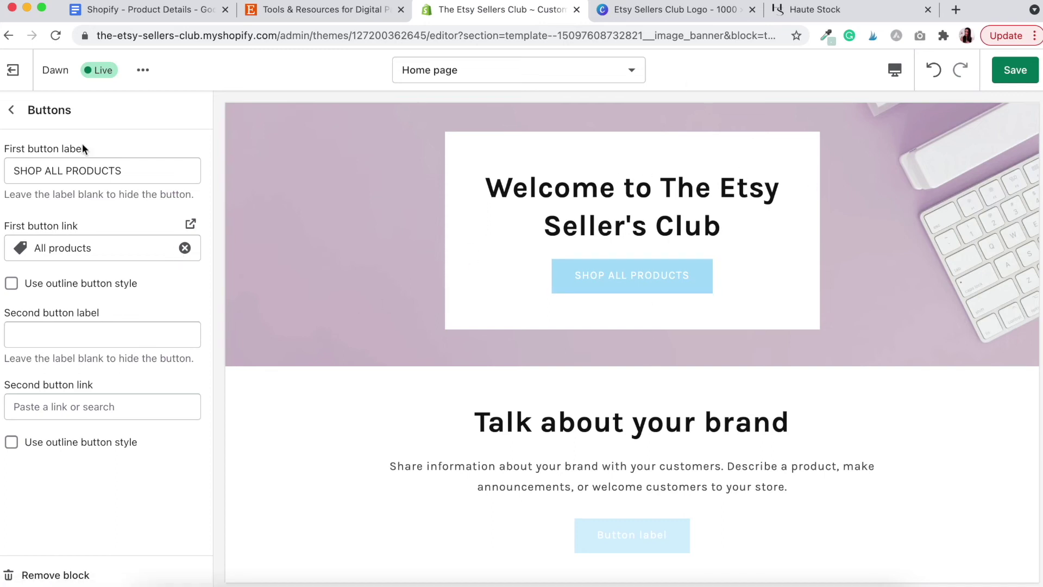
# Step: Return to the home page's section list and save the banner heading, image and button changes
pyautogui.click(18, 115)
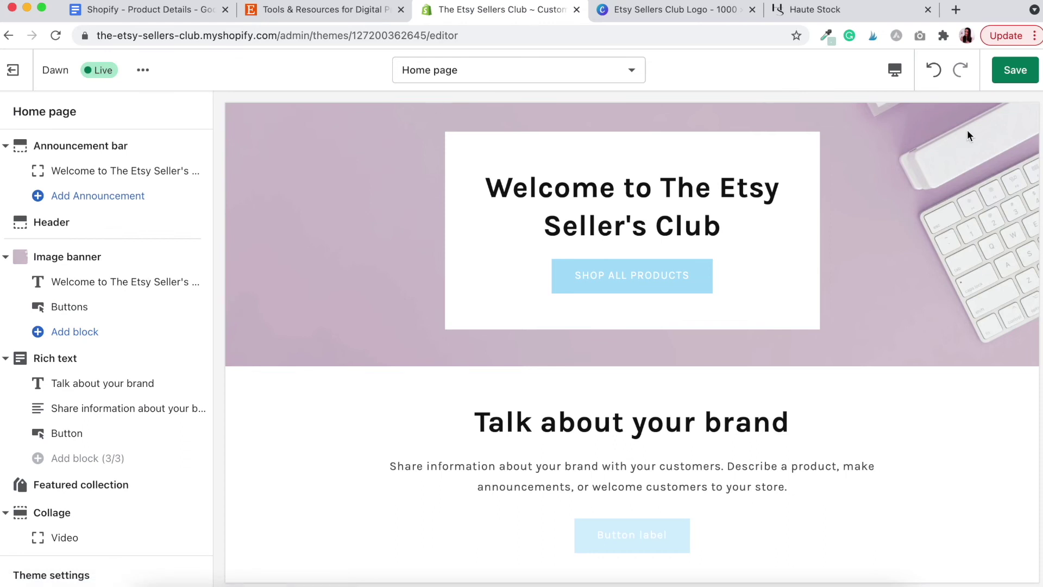
pyautogui.click(1008, 73)
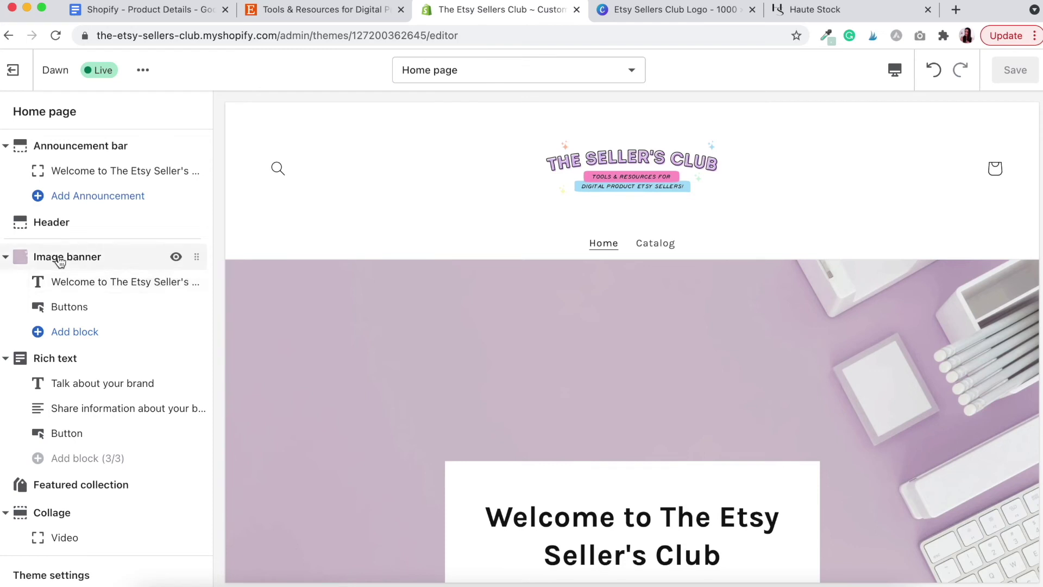
# Step: Set the image banner's desktop text position to Center, save the theme and return to the section list
pyautogui.click(90, 266)
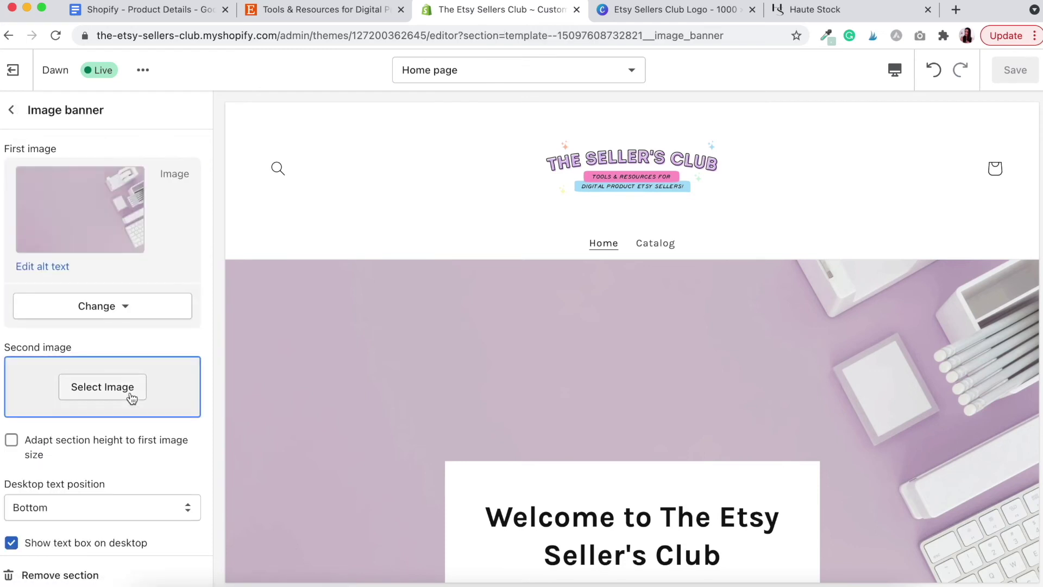
pyautogui.scroll(-1, 132, 398)
pyautogui.scroll(-3, 132, 398)
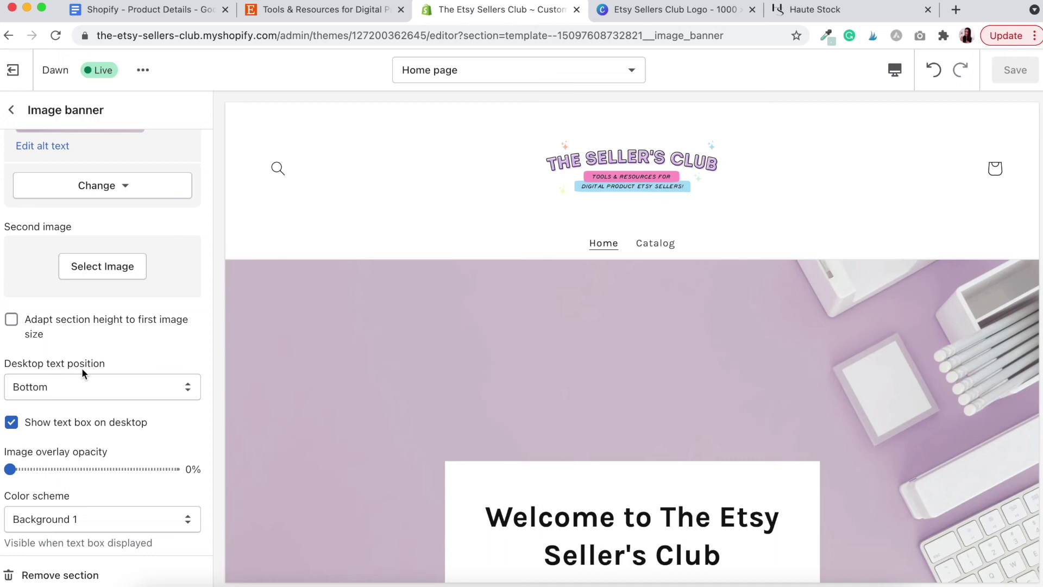
pyautogui.click(31, 389)
pyautogui.click(44, 371)
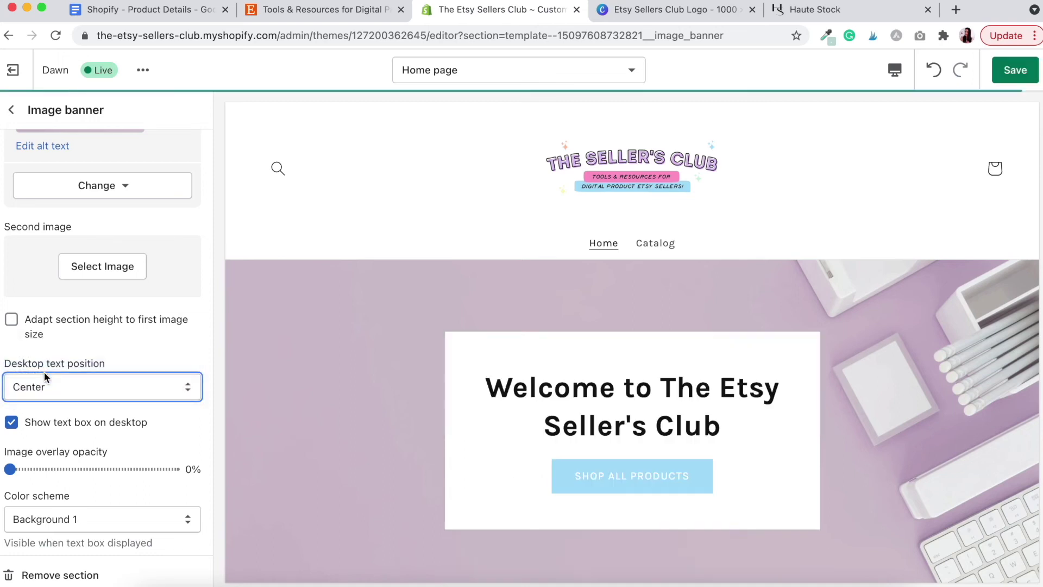
pyautogui.scroll(-4, 387, 423)
pyautogui.scroll(4, 387, 422)
pyautogui.scroll(-7, 388, 417)
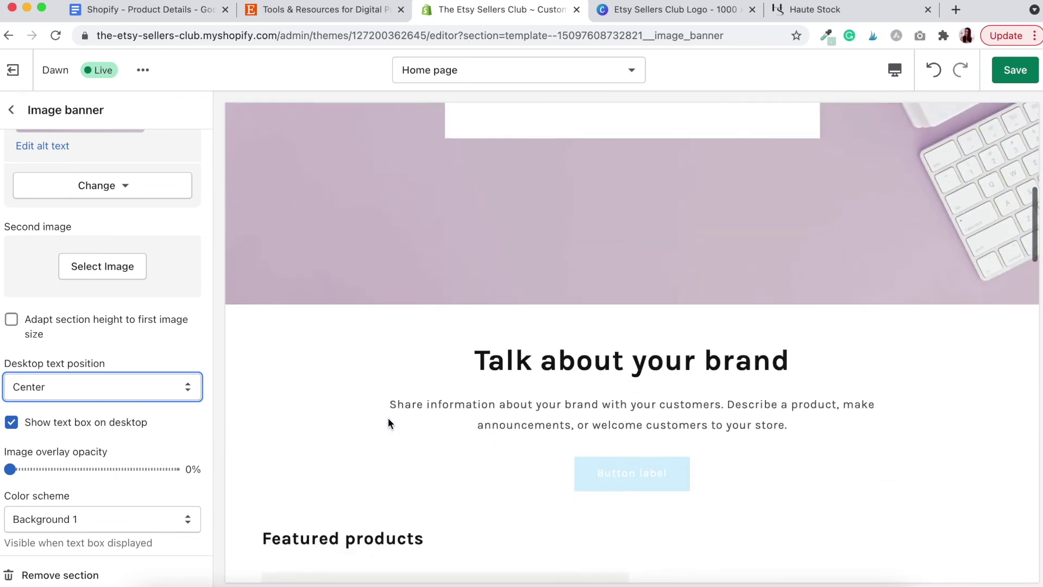
pyautogui.click(1005, 76)
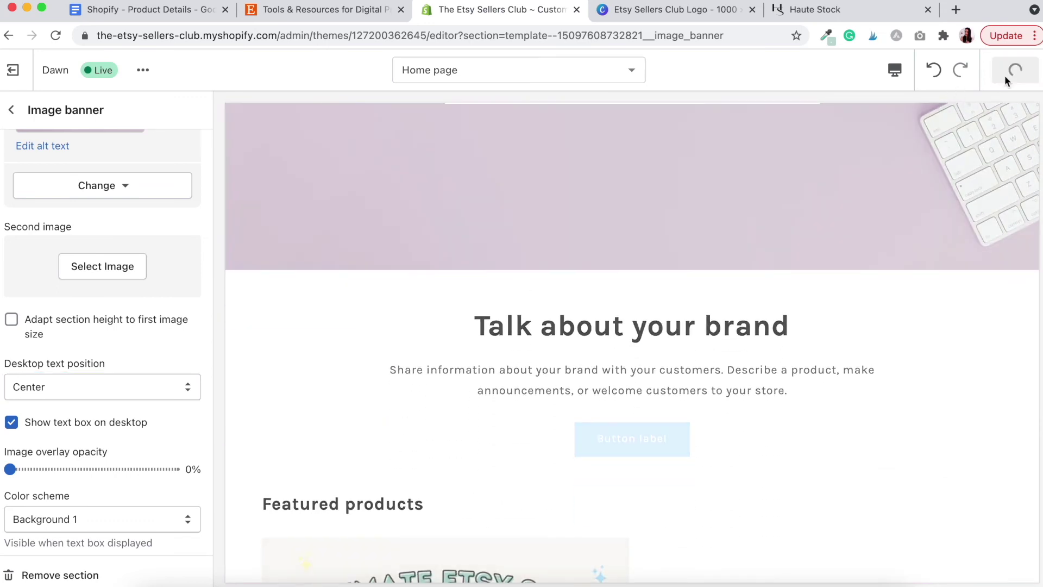
pyautogui.click(11, 109)
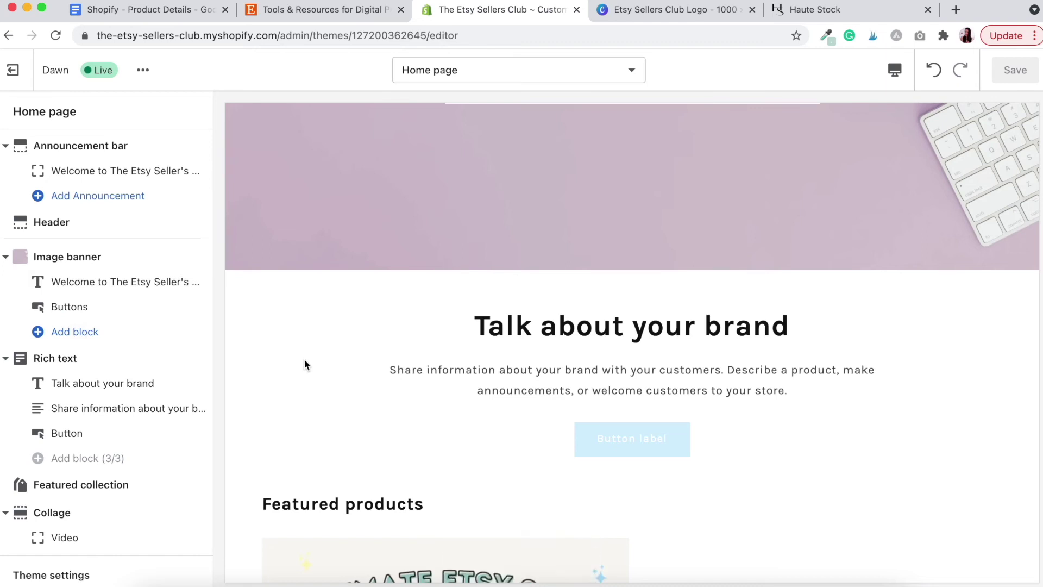
# Step: Review the Rich text section's settings and change its button label to "SHOP COLLECTIONS"
pyautogui.click(67, 363)
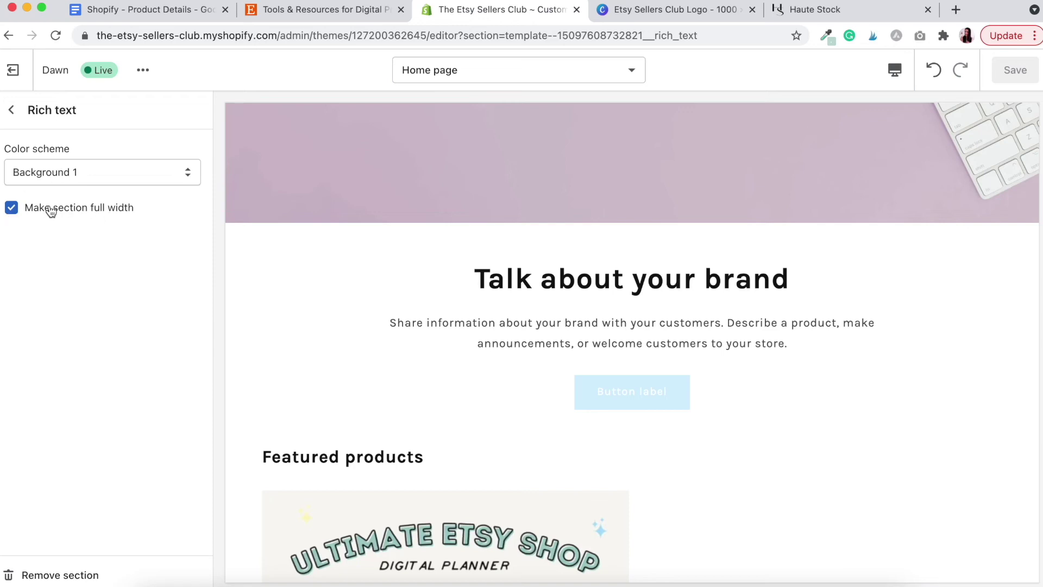
pyautogui.click(10, 112)
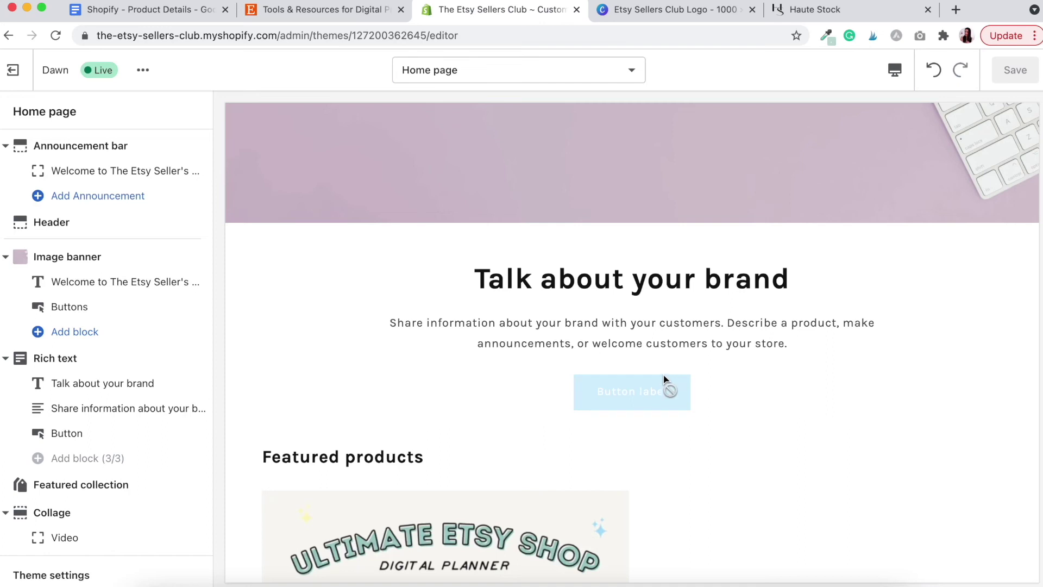
pyautogui.click(66, 433)
pyautogui.tripleClick(70, 171)
pyautogui.write('S')
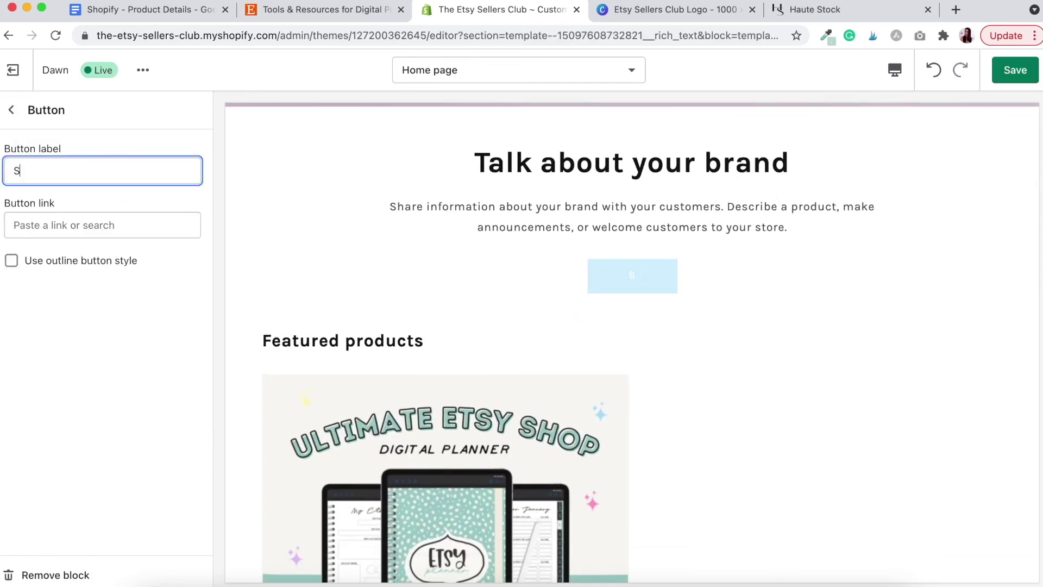
pyautogui.write('HOP COLLECTIONS')
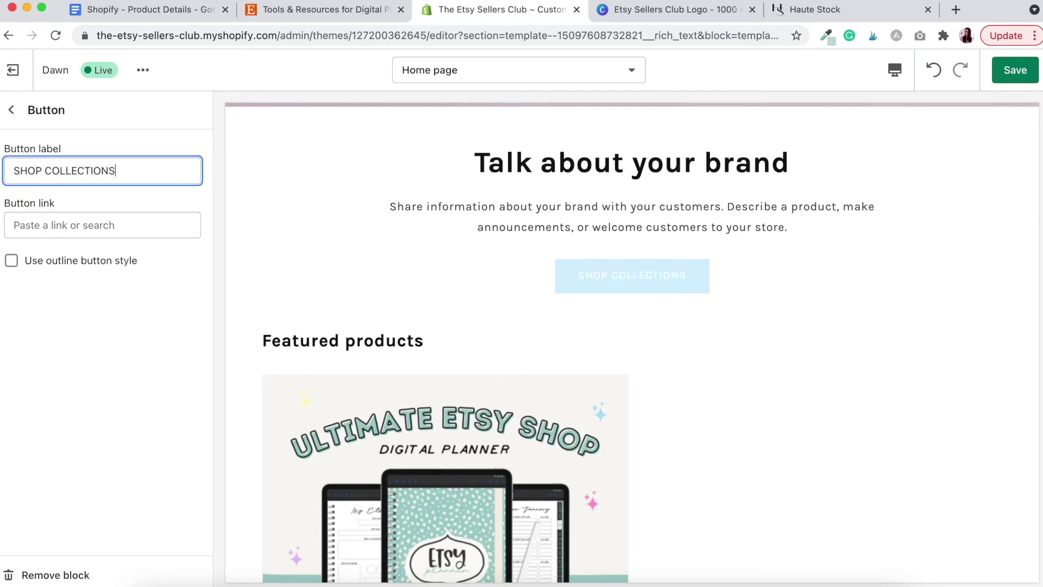
# Step: Link the Rich text section's button to the Etsy Planners collection
pyautogui.click(41, 222)
pyautogui.click(70, 257)
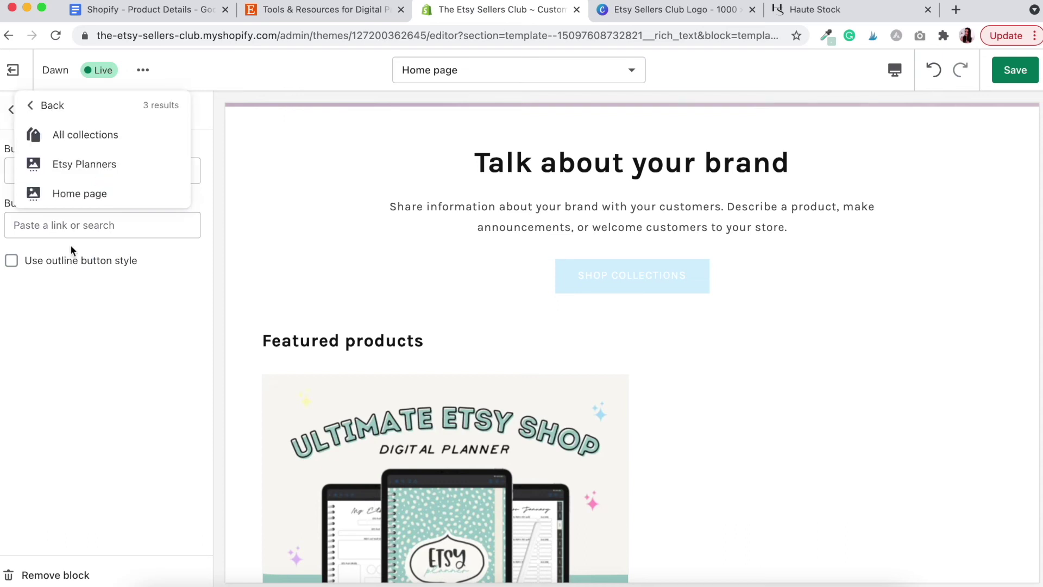
pyautogui.click(107, 171)
# Step: Change the Rich text button label to "SHOP THE PLANNER COLLECTION" and enable its outline button style
pyautogui.click(48, 170)
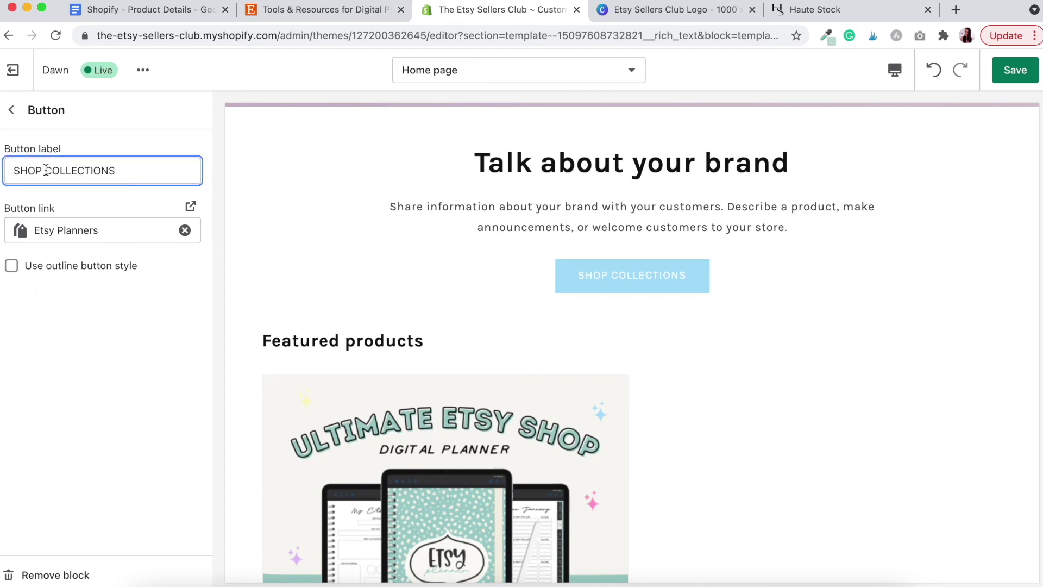
pyautogui.moveTo(45, 170); pyautogui.dragTo(176, 174)
pyautogui.write('THE P')
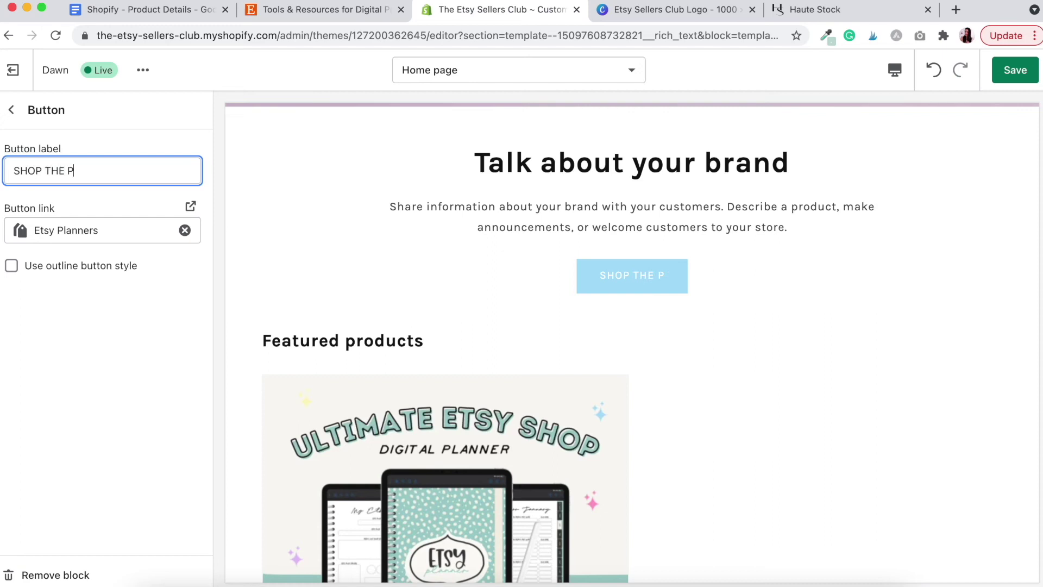
pyautogui.write('LANNER COLL')
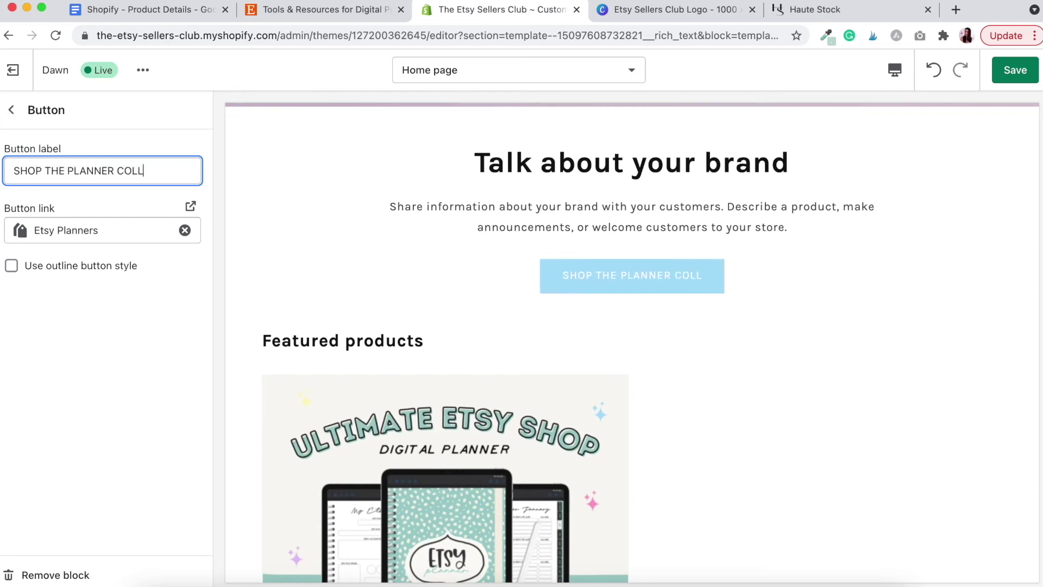
pyautogui.write('ECTION')
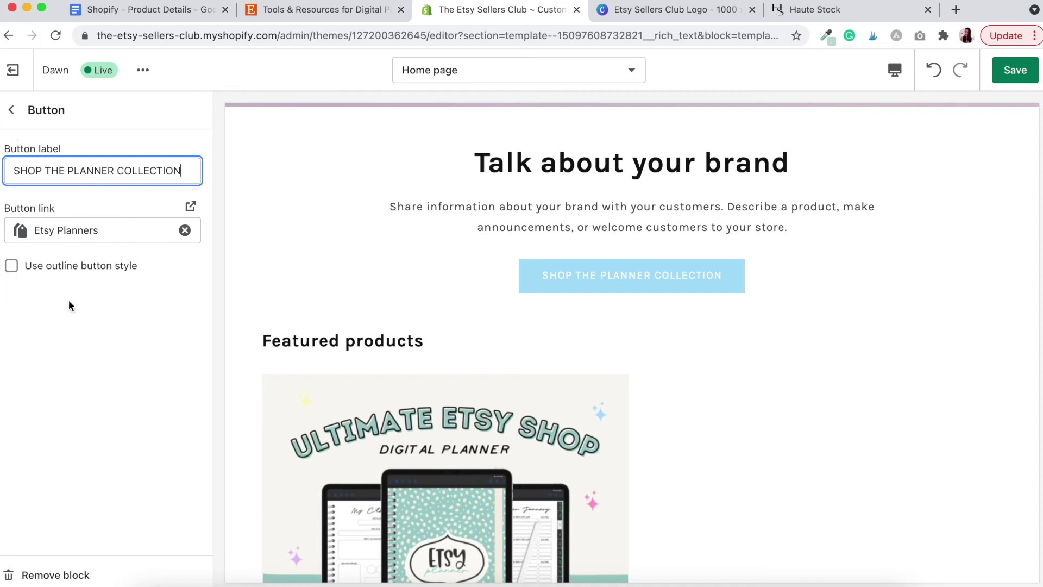
pyautogui.click(87, 270)
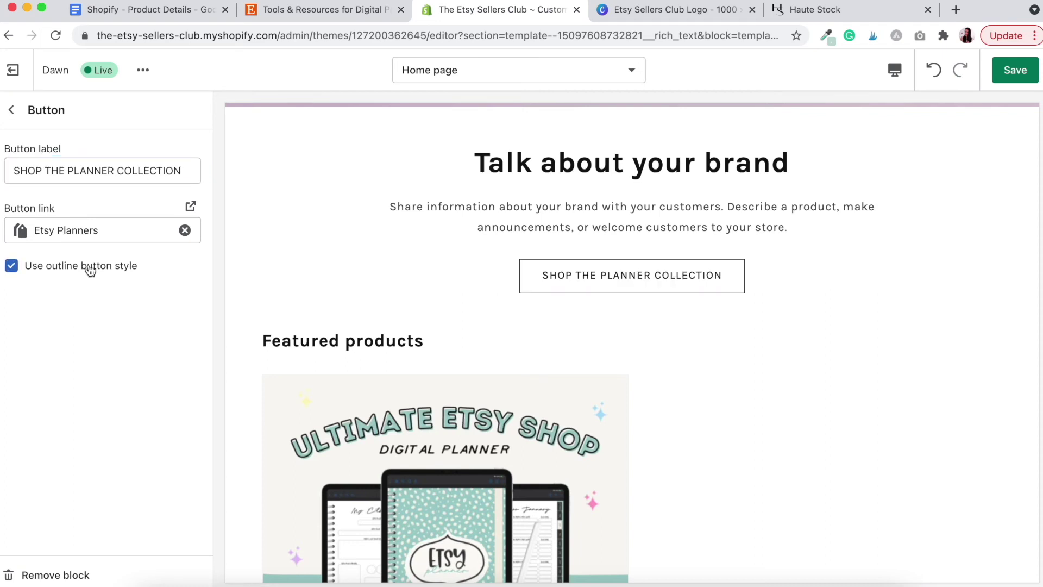
pyautogui.click(12, 110)
# Step: Try hiding the Featured collection section on the home page and show it again
pyautogui.scroll(-2, 687, 319)
pyautogui.scroll(-3, 687, 319)
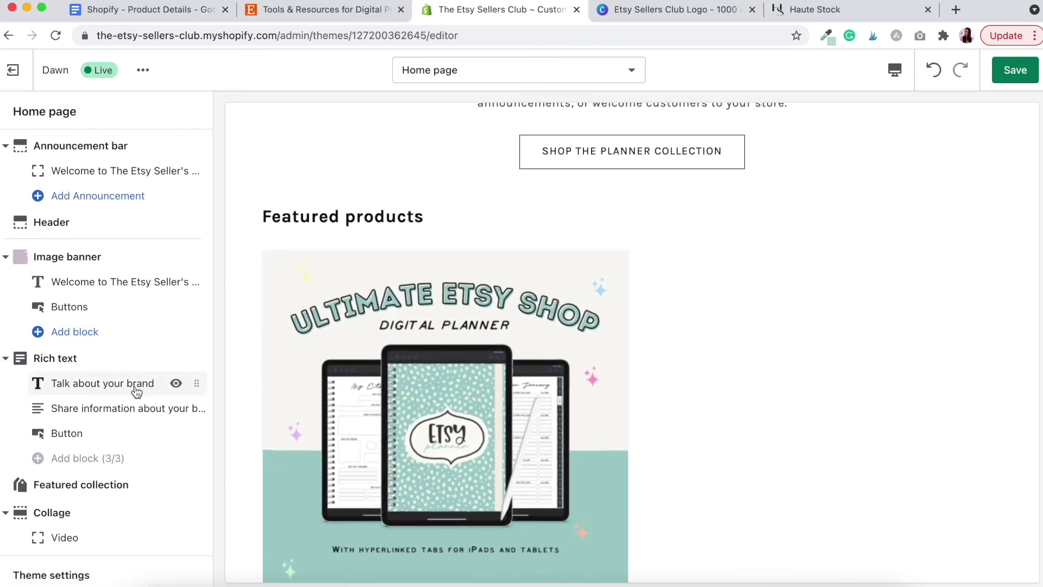
pyautogui.scroll(-3, 135, 391)
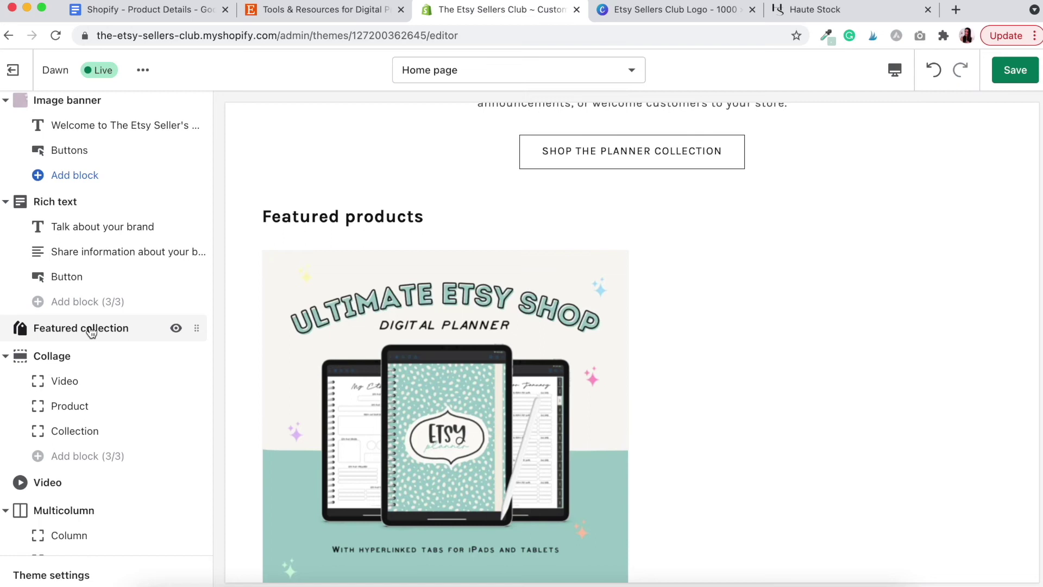
pyautogui.click(177, 329)
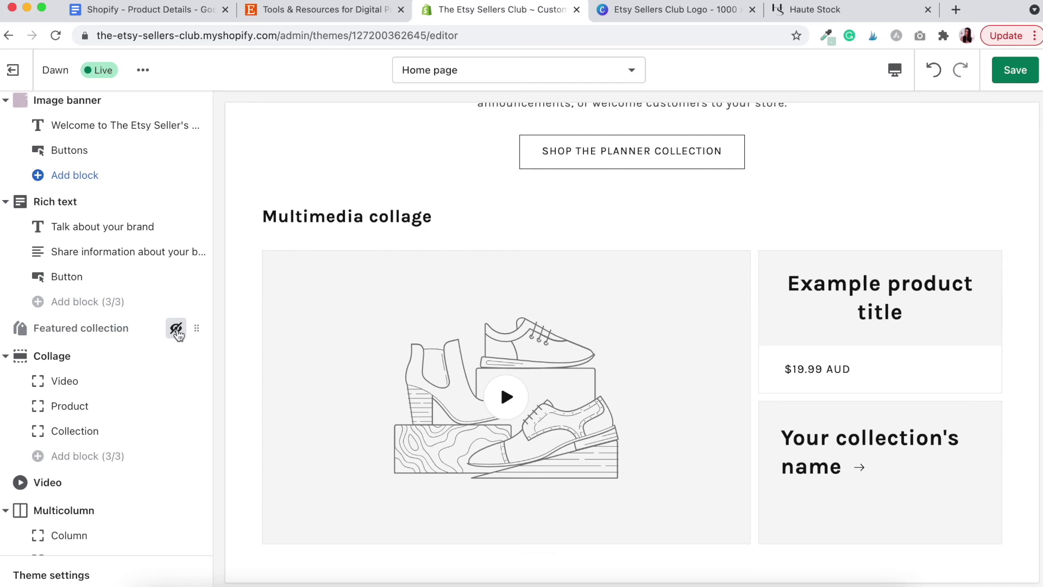
pyautogui.click(176, 329)
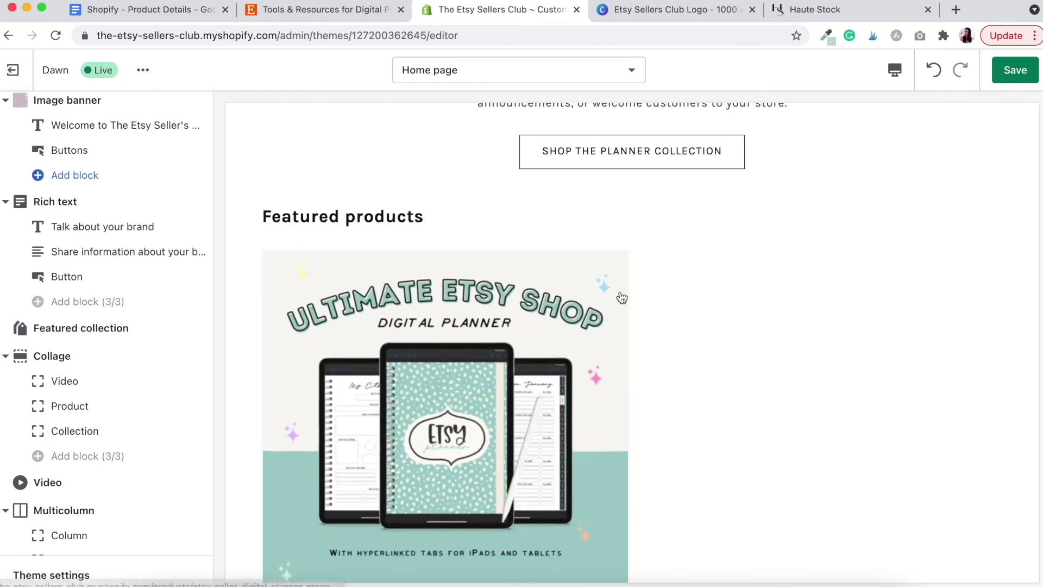
# Step: Hide the Video block inside the home page's Collage section
pyautogui.scroll(-10, 622, 298)
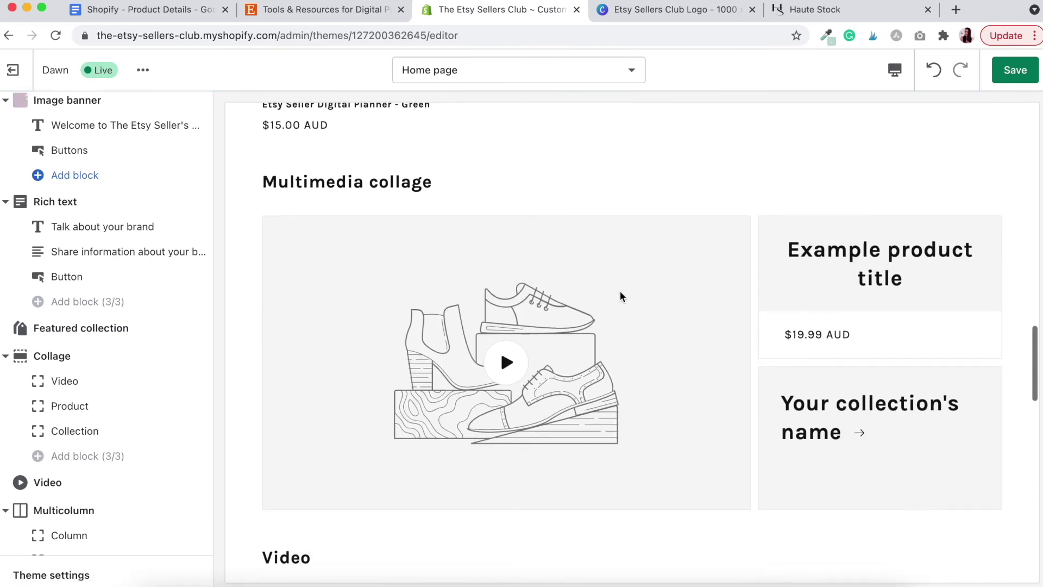
pyautogui.scroll(-1, 620, 296)
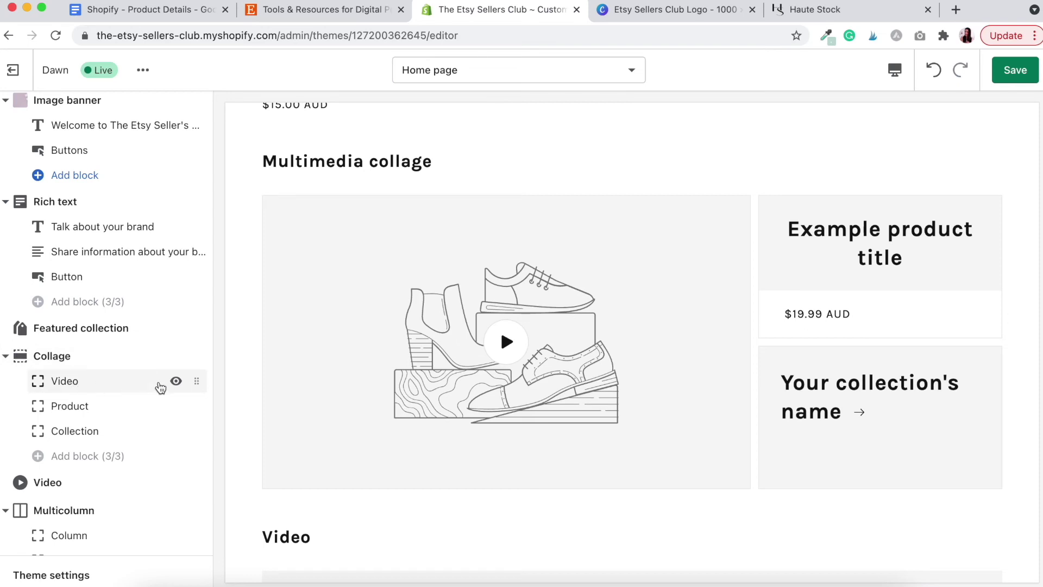
pyautogui.click(176, 381)
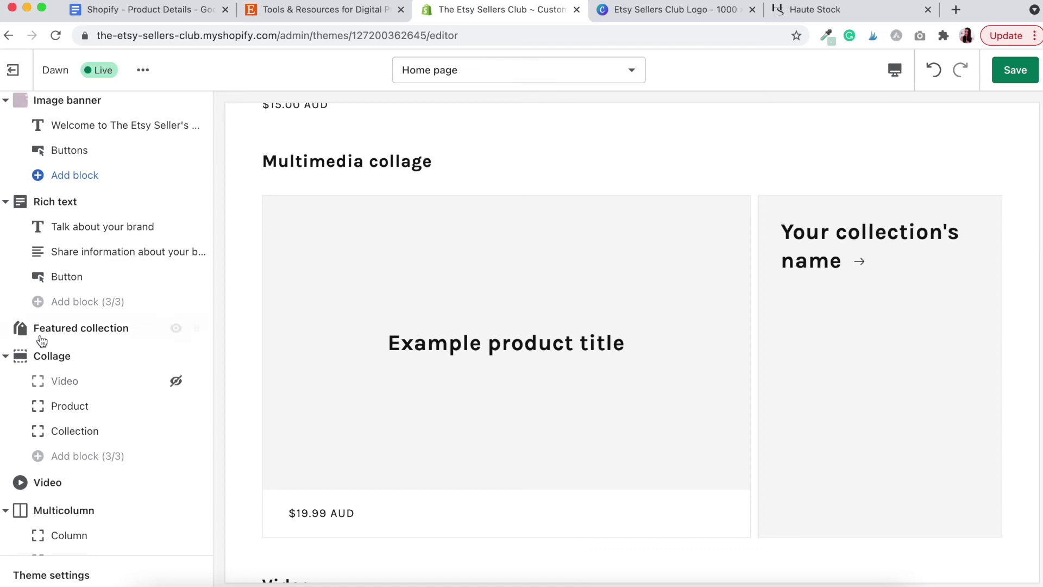
# Step: Change the Collage section's heading to "Some of Our Newest Products" and return to the section list
pyautogui.click(54, 354)
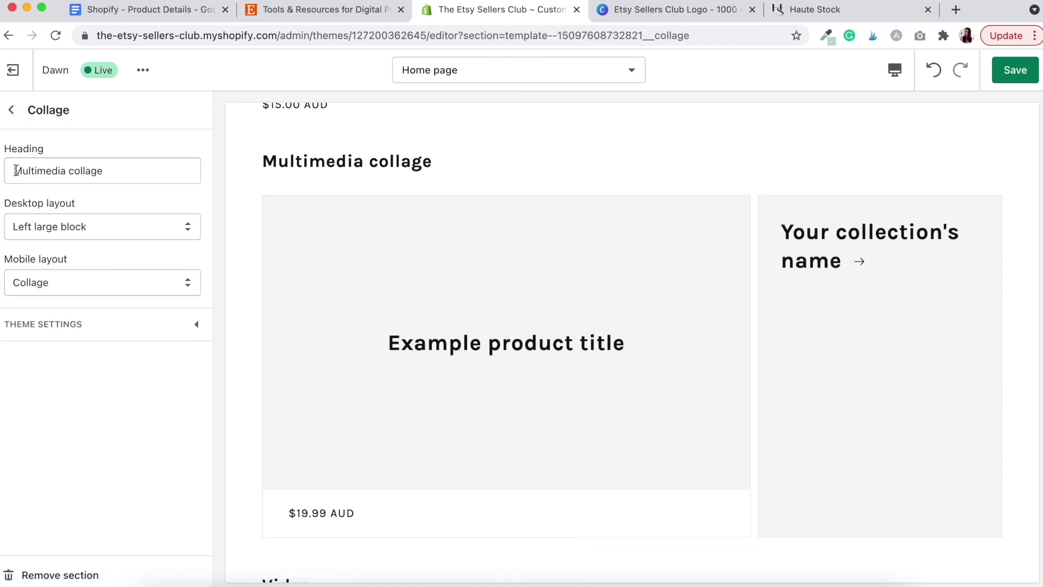
pyautogui.moveTo(16, 170); pyautogui.dragTo(132, 172)
pyautogui.write('S')
pyautogui.press('BackSpace')
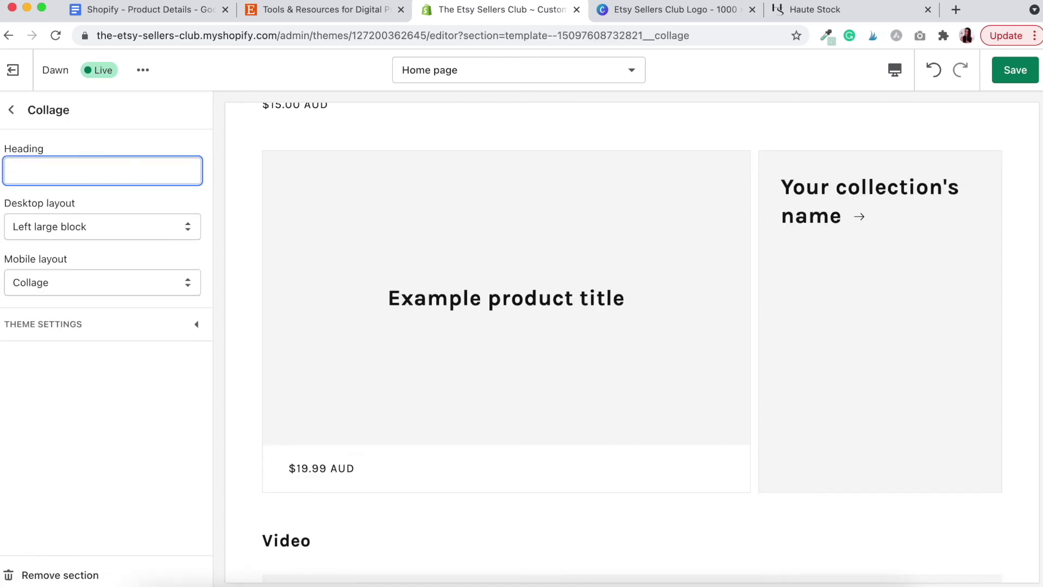
pyautogui.write('Some of o')
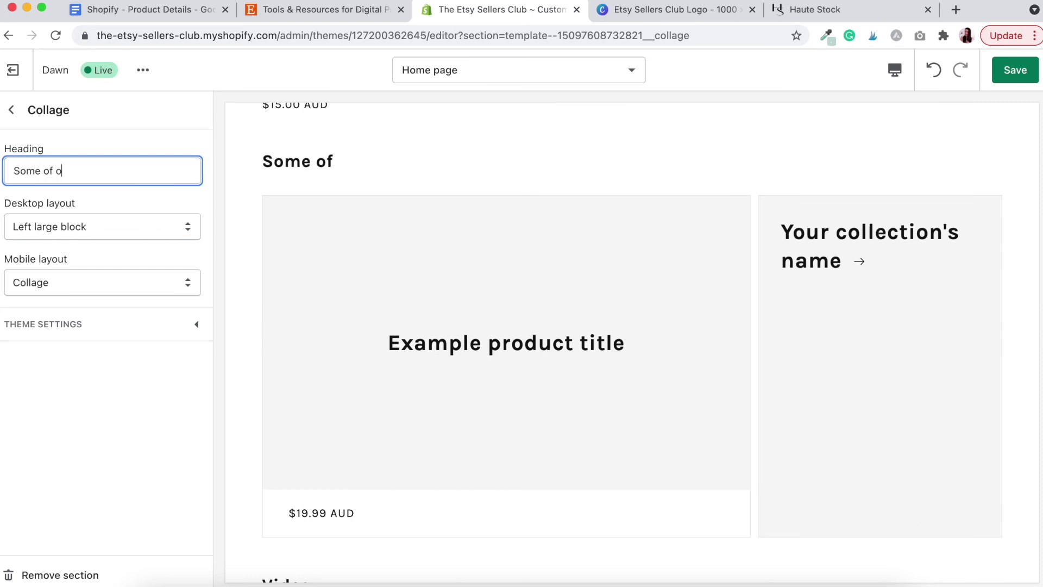
pyautogui.write('ur Newsest')
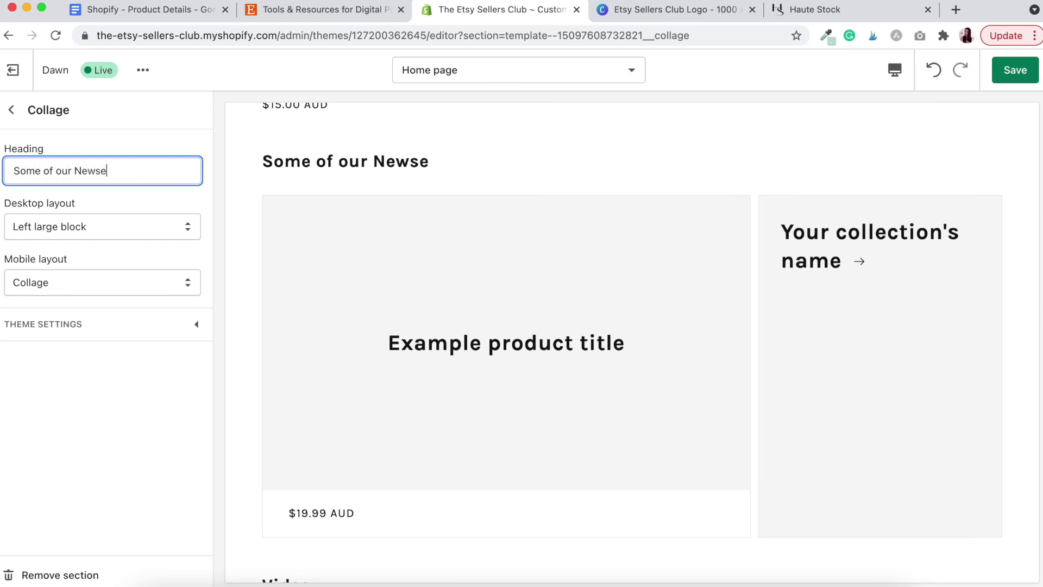
pyautogui.press('BackSpace')
pyautogui.press('BackSpace')
pyautogui.press('BackSpace')
pyautogui.press('BackSpace')
pyautogui.write('est Products')
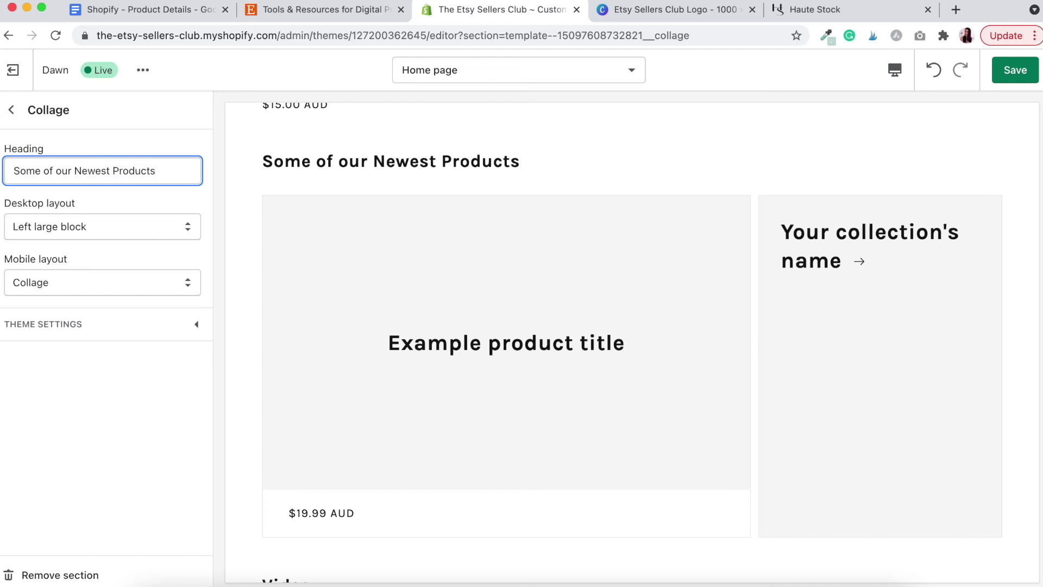
pyautogui.click(61, 172)
pyautogui.press('BackSpace')
pyautogui.write('O')
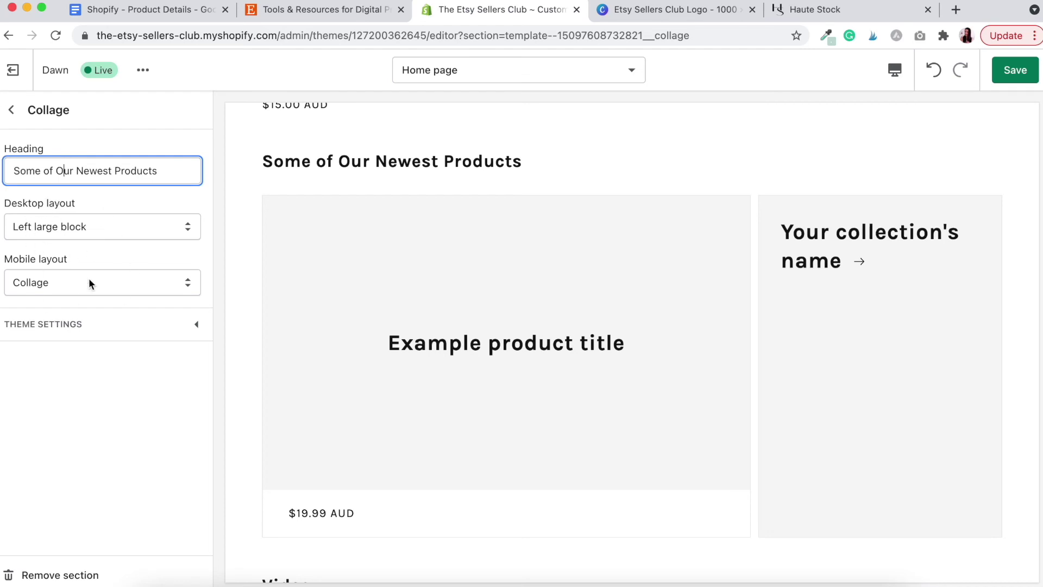
pyautogui.click(11, 110)
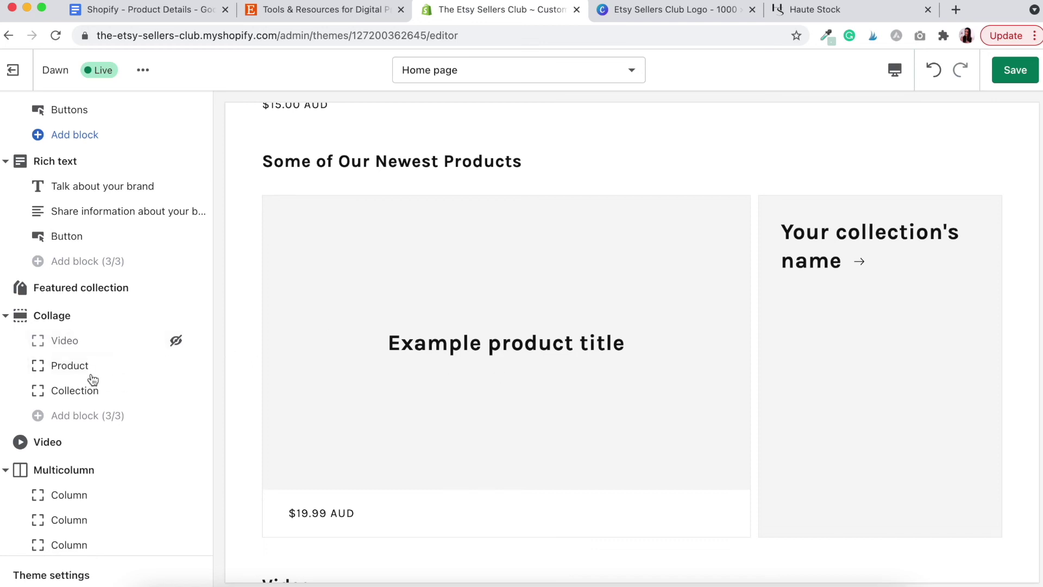
# Step: Assign the "Etsy Seller Digital Planner - Green" product to the collage's Product block
pyautogui.click(71, 367)
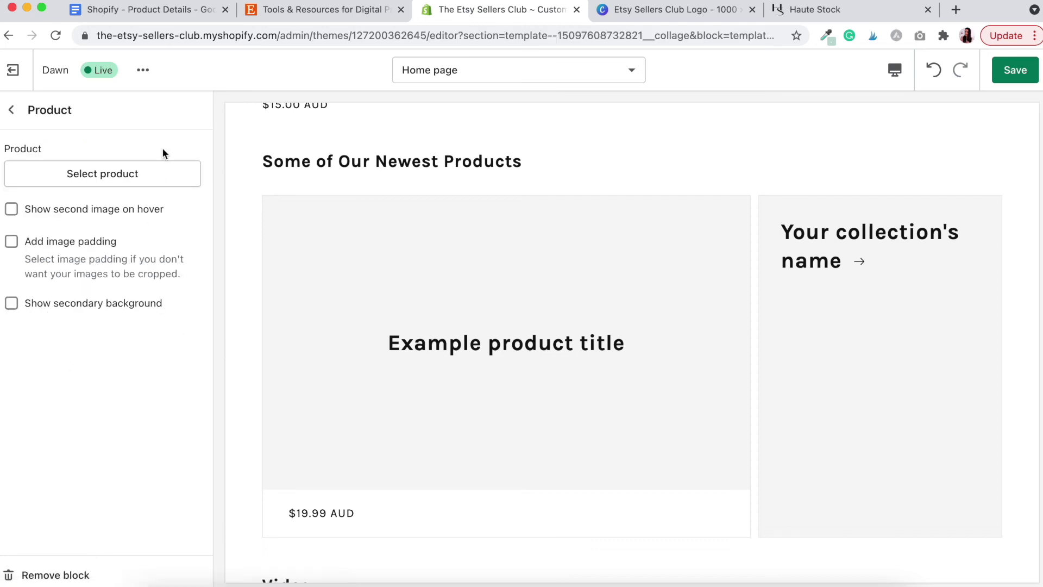
pyautogui.click(105, 171)
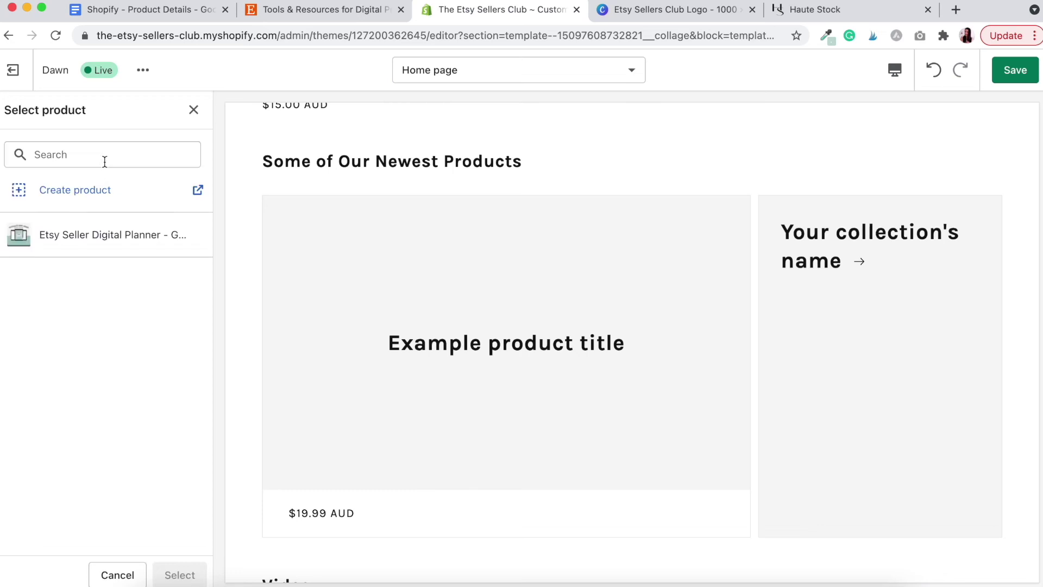
pyautogui.click(108, 237)
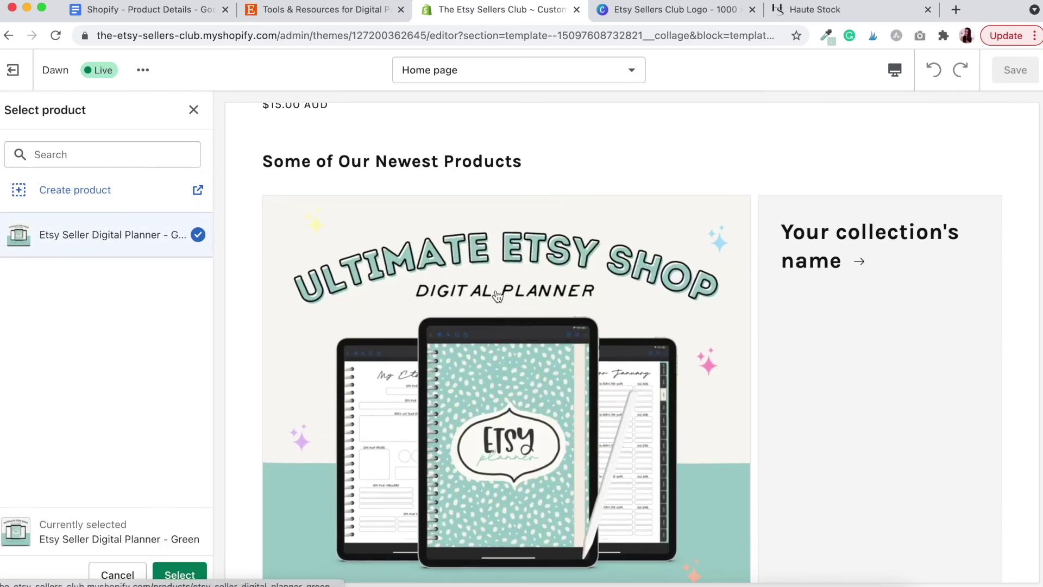
pyautogui.click(180, 570)
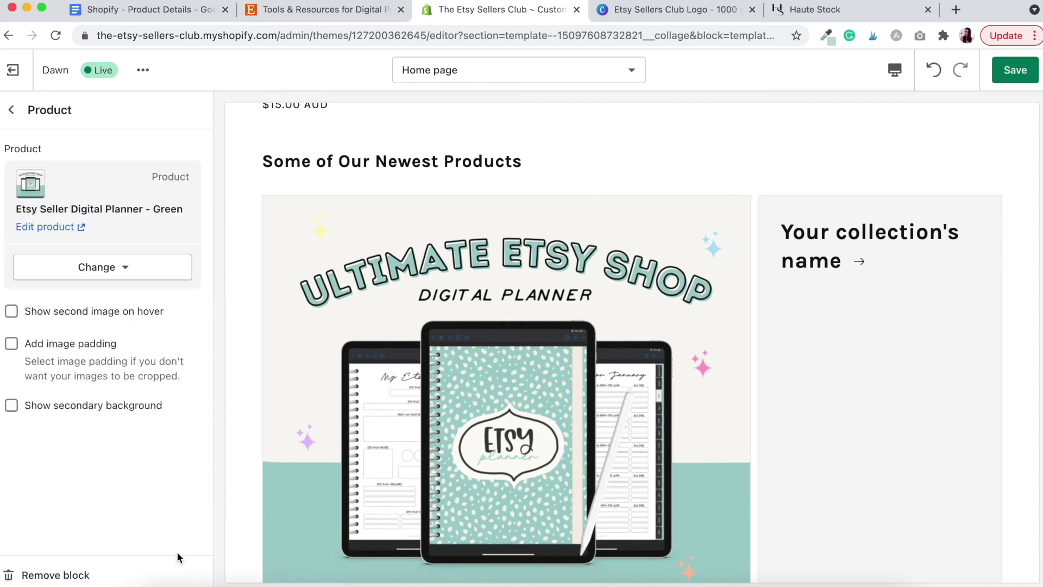
pyautogui.click(14, 110)
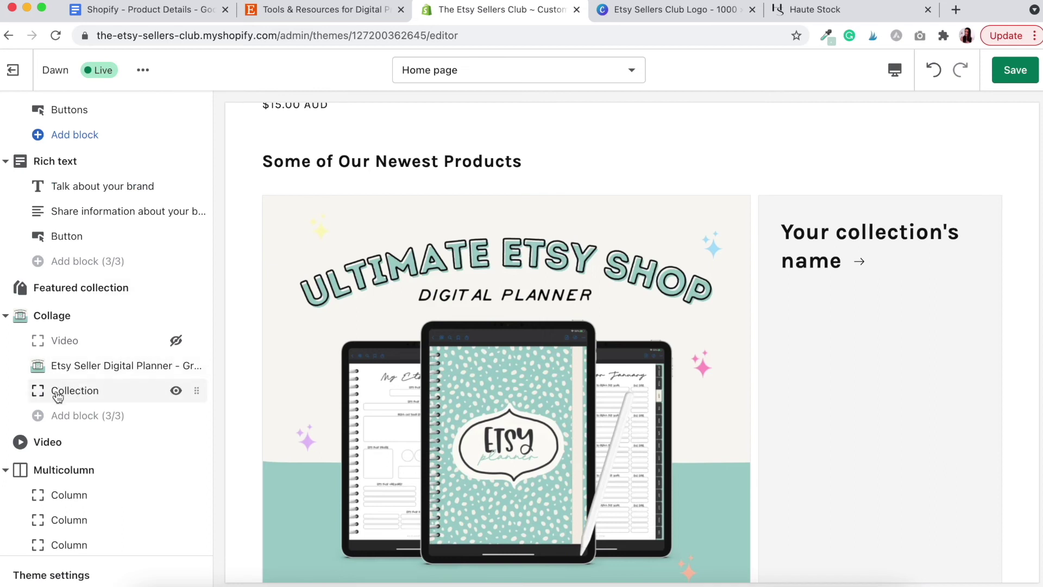
# Step: Assign the Etsy Planners collection to the collage's Collection block and save the theme
pyautogui.click(89, 395)
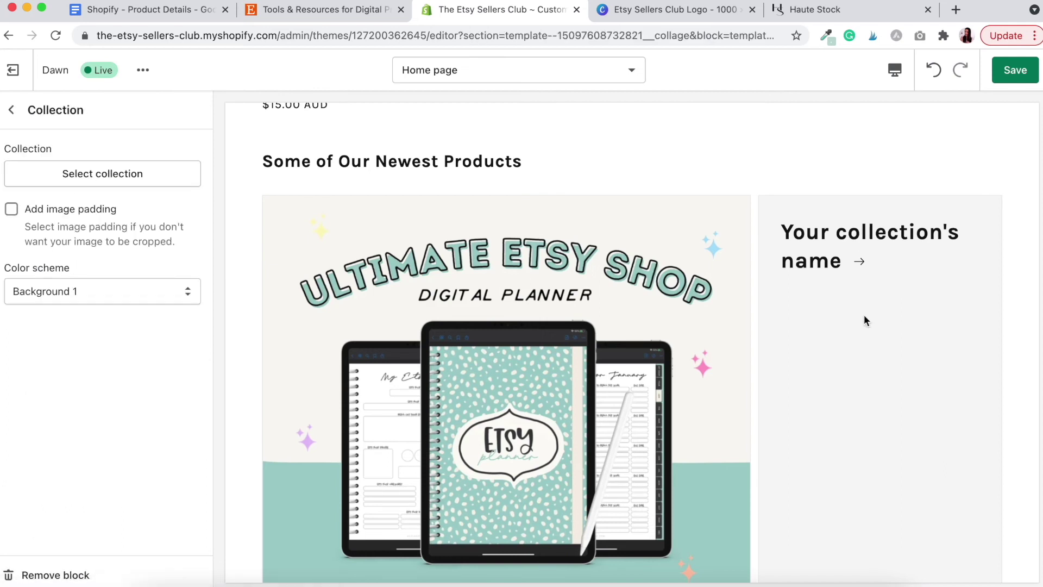
pyautogui.click(114, 188)
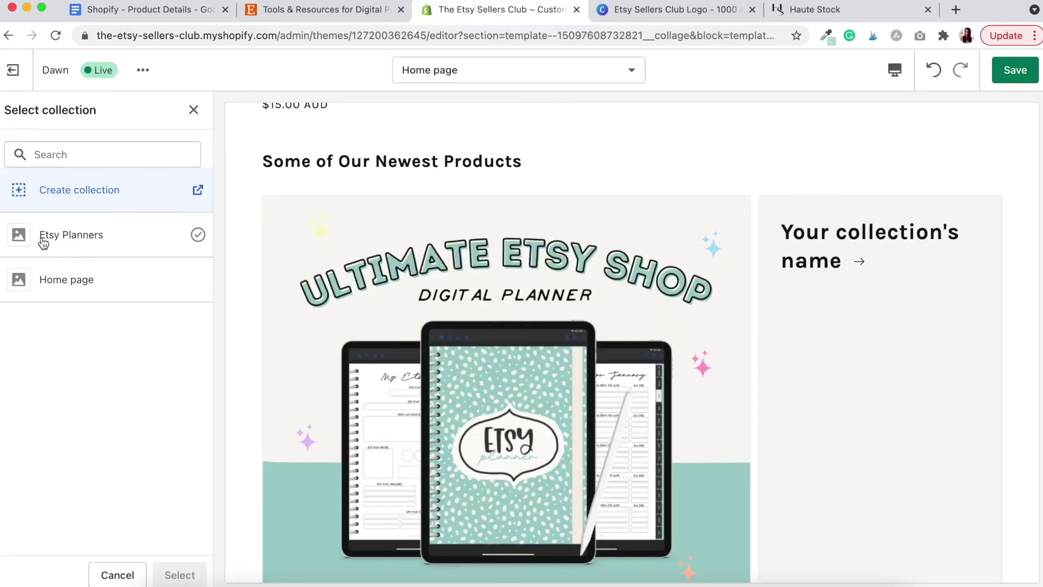
pyautogui.click(74, 244)
pyautogui.click(179, 575)
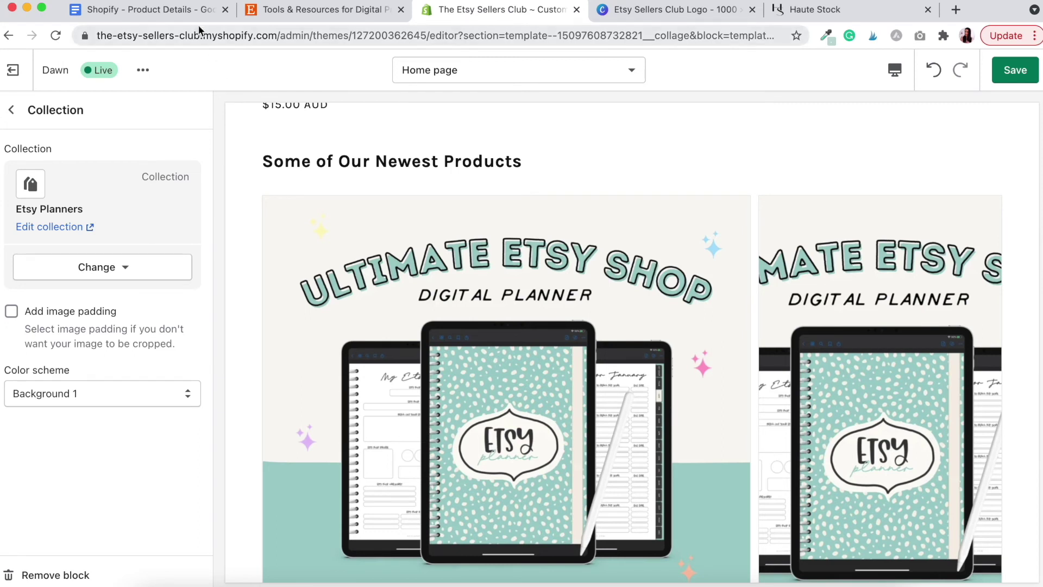
pyautogui.click(11, 110)
pyautogui.click(1003, 86)
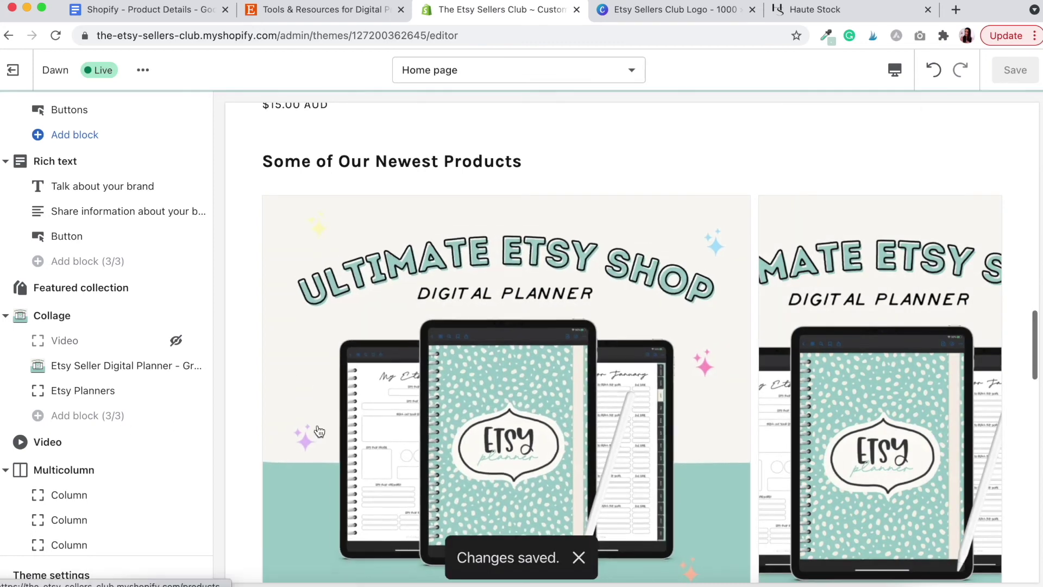
# Step: Hide the standalone Video section below the collage on the home page
pyautogui.scroll(-6, 319, 430)
pyautogui.scroll(-7, 319, 429)
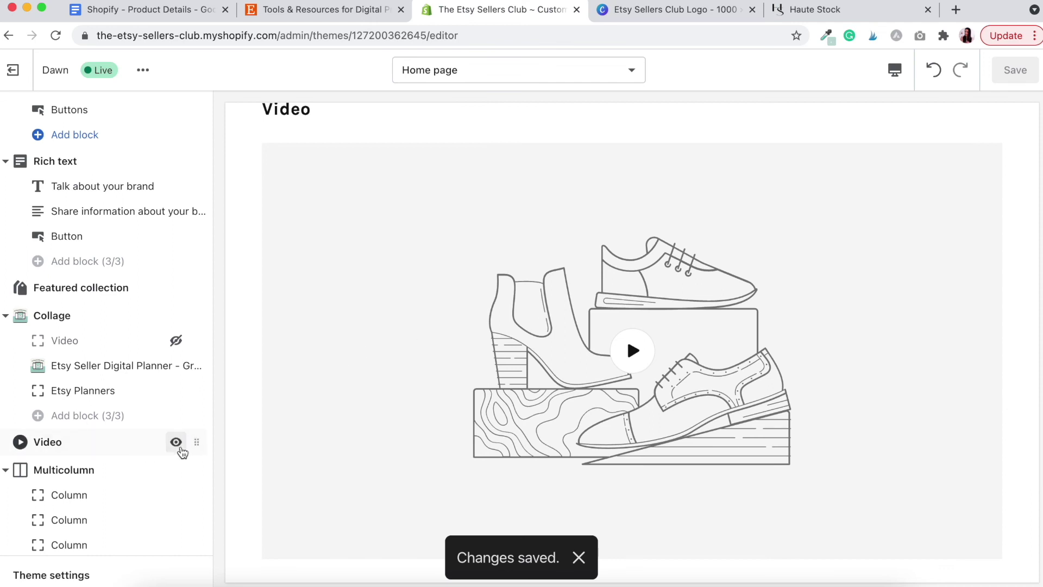
pyautogui.click(179, 446)
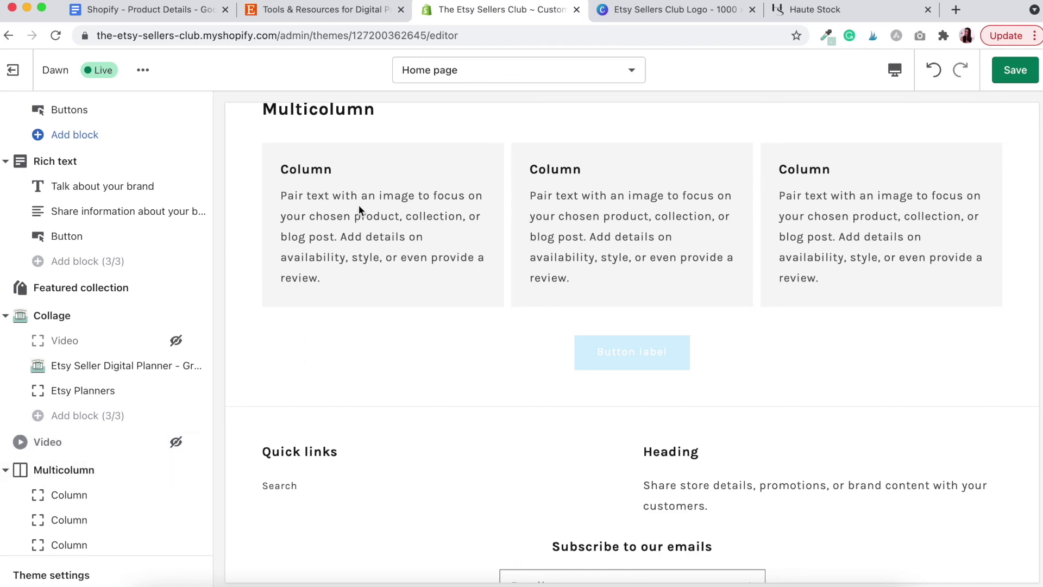
# Step: Change the Multicolumn section's heading to "Features of our Products" and return to the section list
pyautogui.scroll(1, 371, 212)
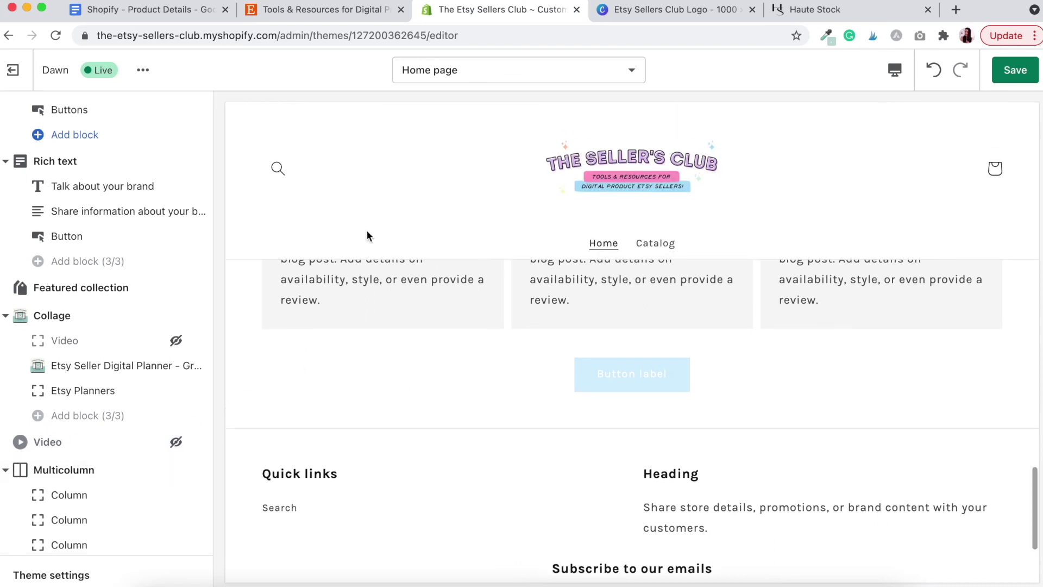
pyautogui.scroll(5, 351, 336)
pyautogui.moveTo(263, 335); pyautogui.dragTo(418, 342)
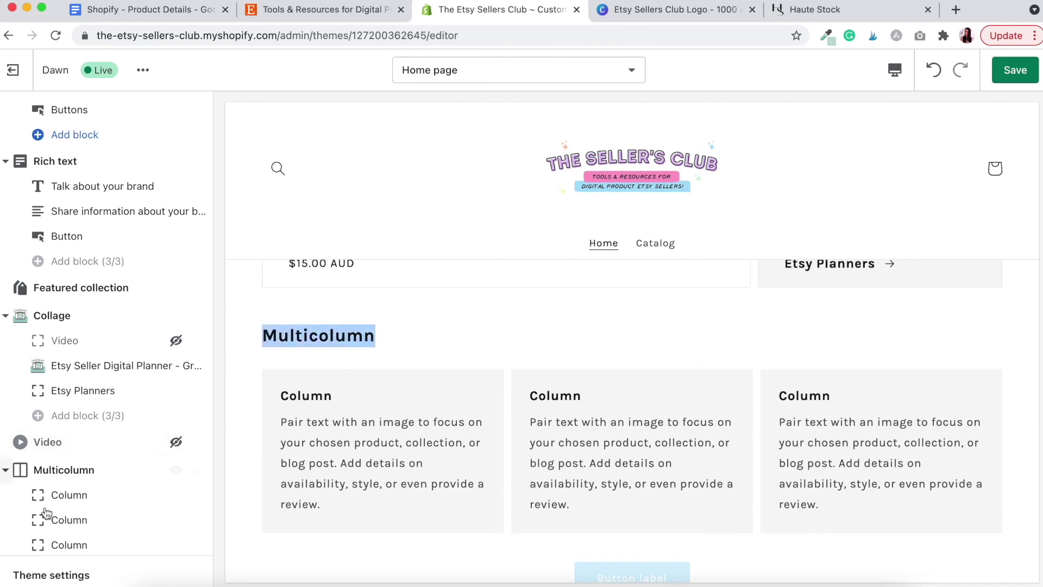
pyautogui.click(66, 467)
pyautogui.click(86, 172)
pyautogui.moveTo(13, 169); pyautogui.dragTo(131, 170)
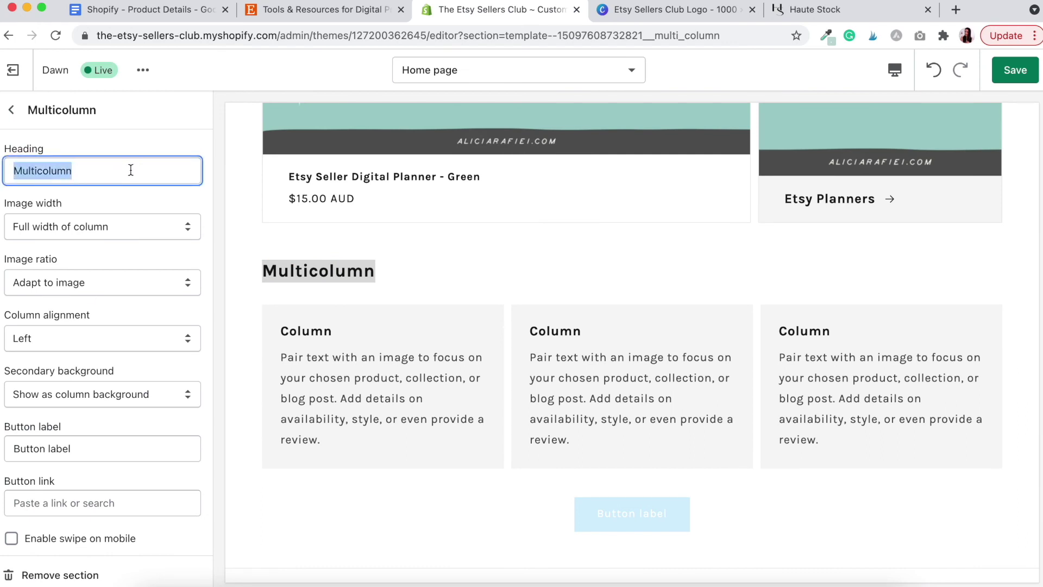
pyautogui.write('Featur')
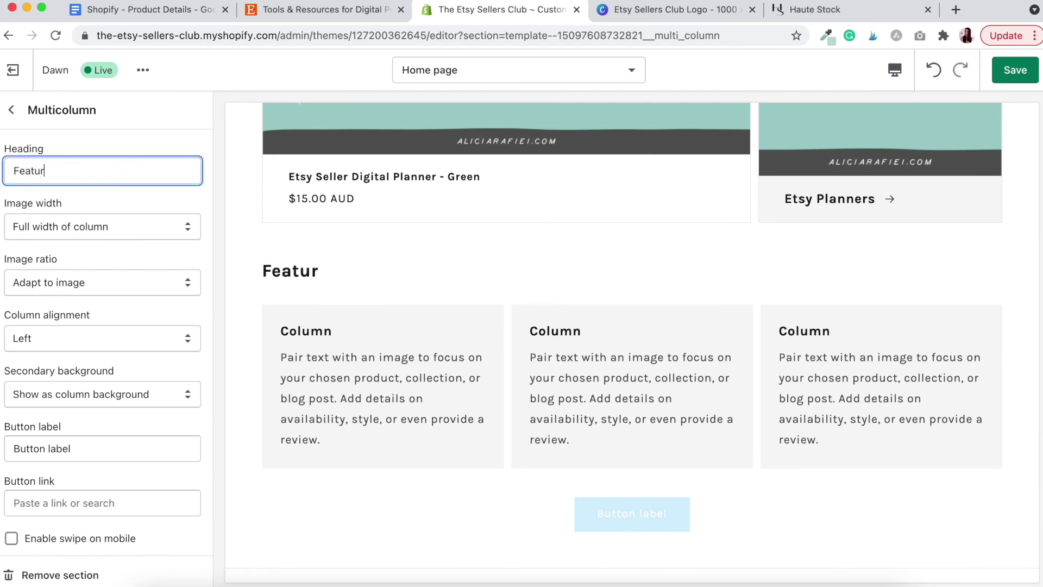
pyautogui.write('es of our Products')
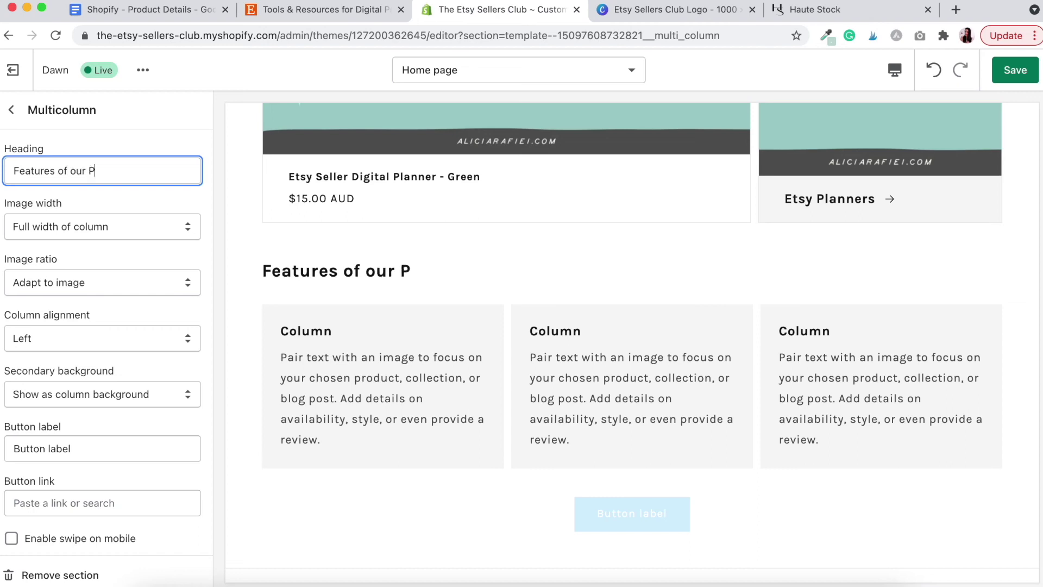
pyautogui.click(133, 156)
pyautogui.click(11, 109)
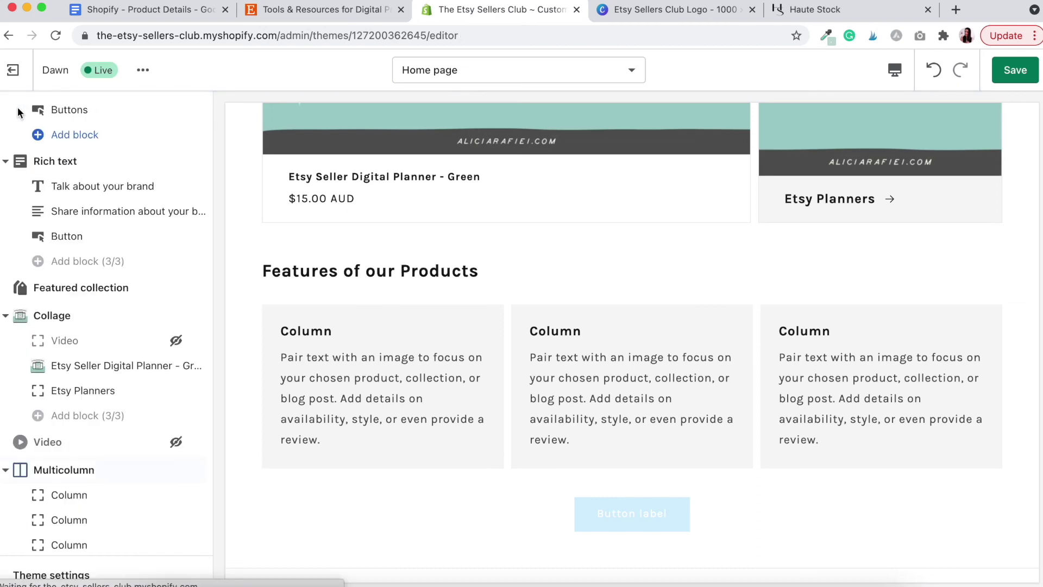
# Step: Set the Multicolumn section's button label to "SHOP NOW"
pyautogui.scroll(-3, 76, 443)
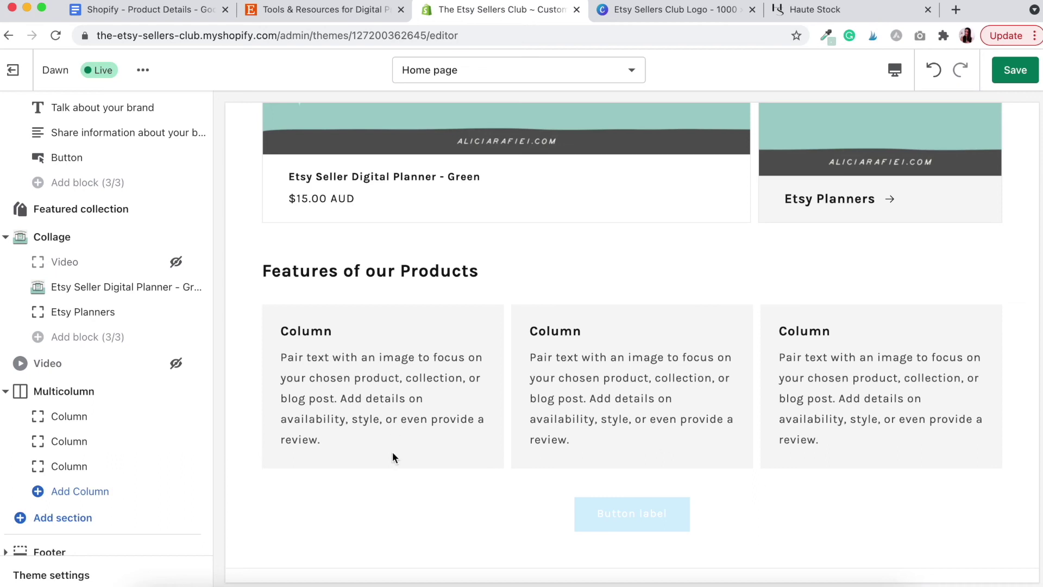
pyautogui.scroll(-1, 392, 457)
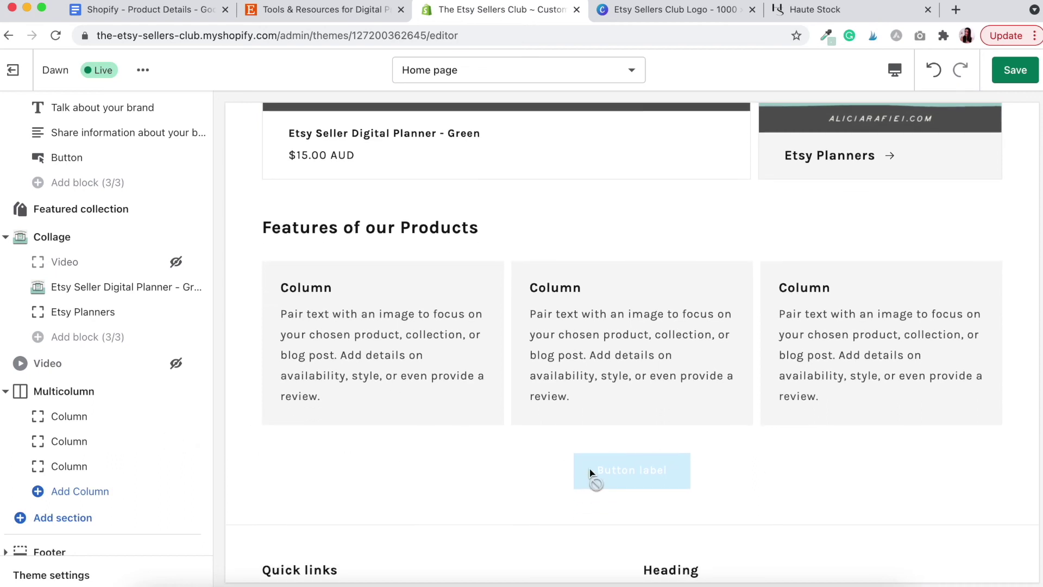
pyautogui.scroll(-1, 154, 438)
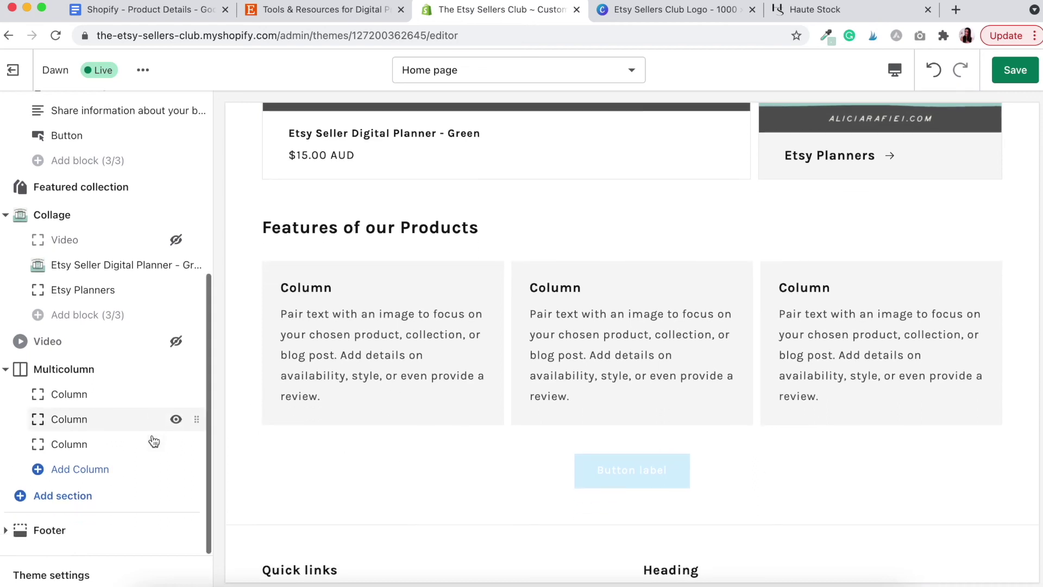
pyautogui.click(62, 375)
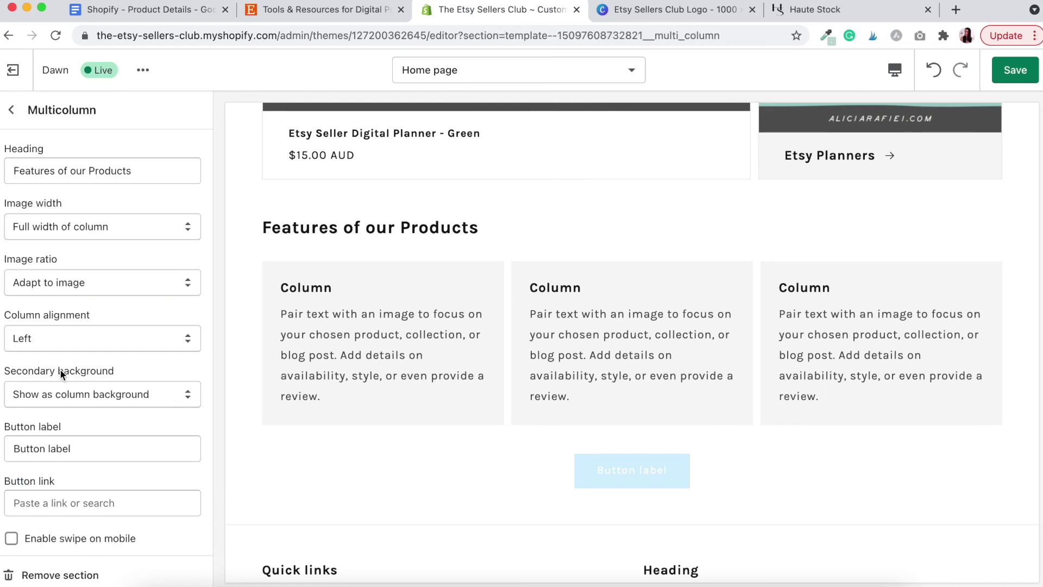
pyautogui.scroll(-1, 60, 375)
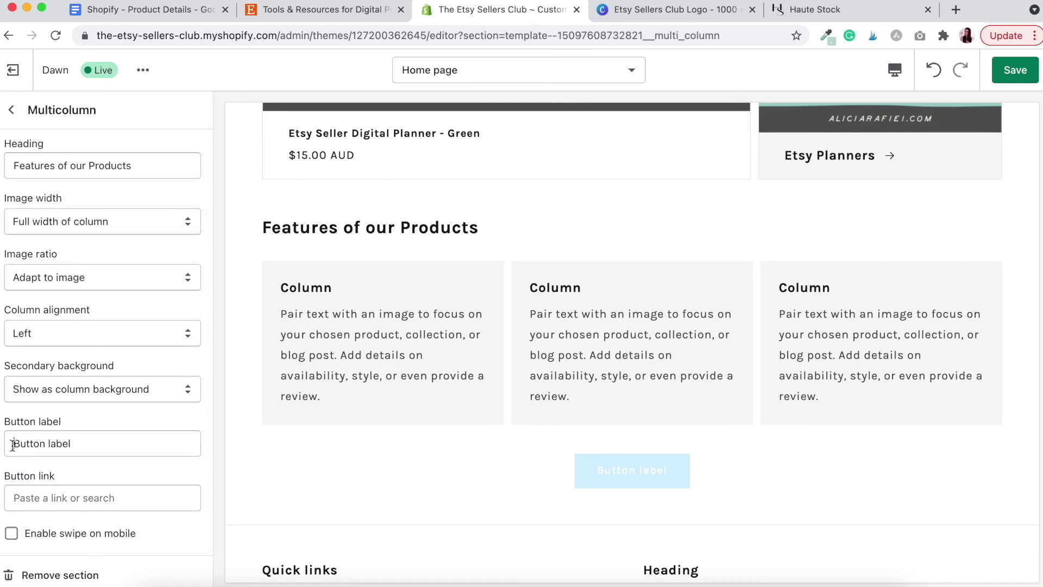
pyautogui.moveTo(11, 445); pyautogui.dragTo(122, 444)
pyautogui.write('SHOP NOW')
# Step: Link the Multicolumn section's button to All products and save the theme
pyautogui.click(140, 497)
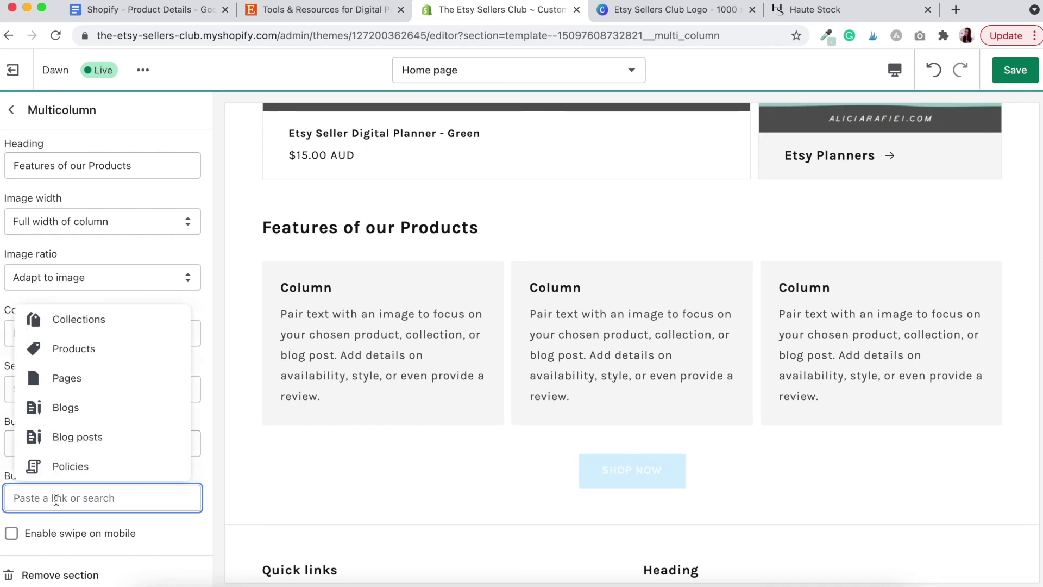
pyautogui.click(110, 344)
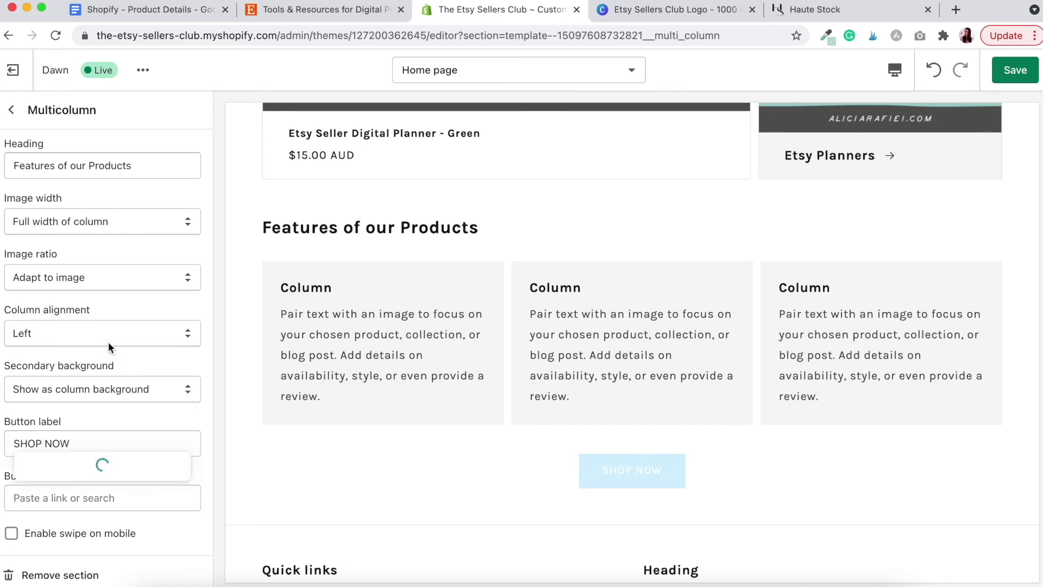
pyautogui.click(57, 435)
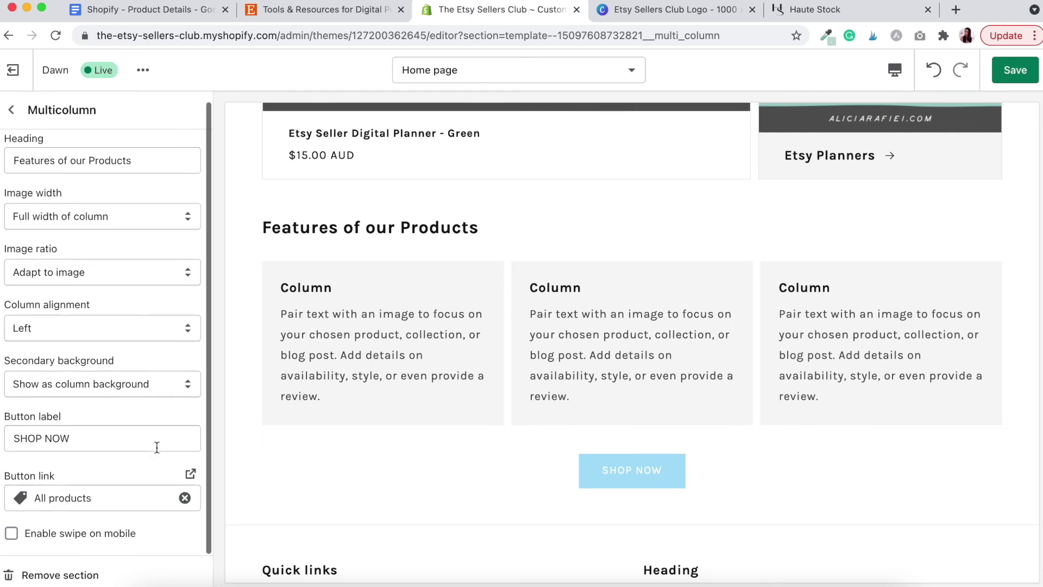
pyautogui.click(993, 72)
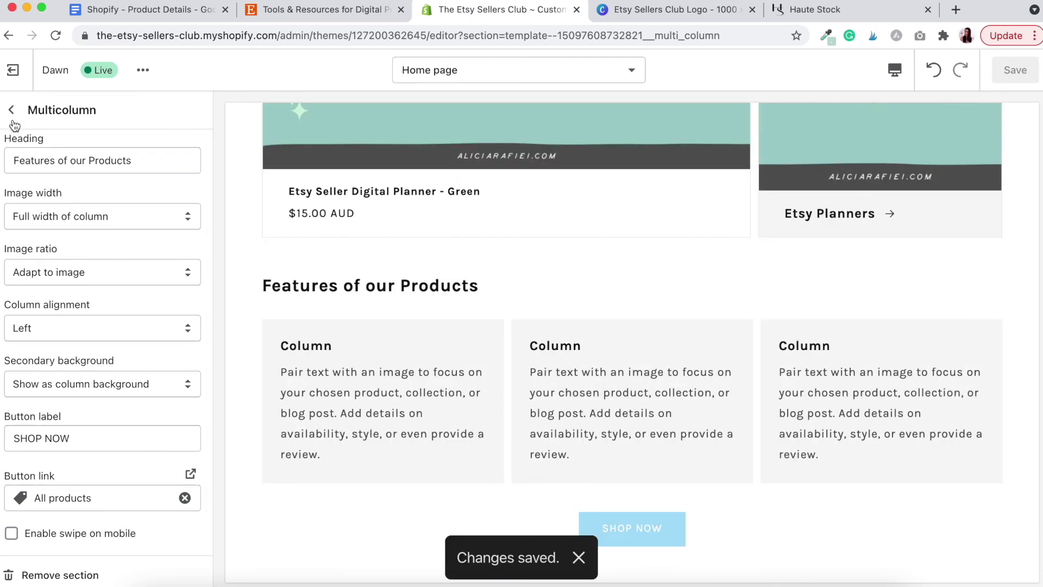
pyautogui.click(12, 111)
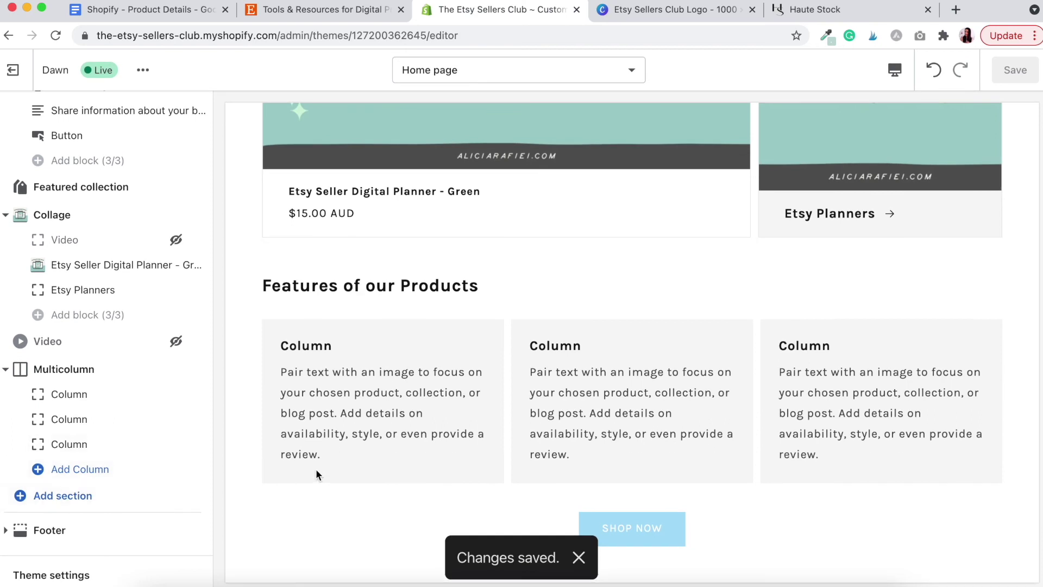
# Step: Change the footer text block's heading to "JOIN OUR NEWSLETTER FOR 10% OFF YOUR FIRST ORDER" and save the theme
pyautogui.scroll(-6, 315, 468)
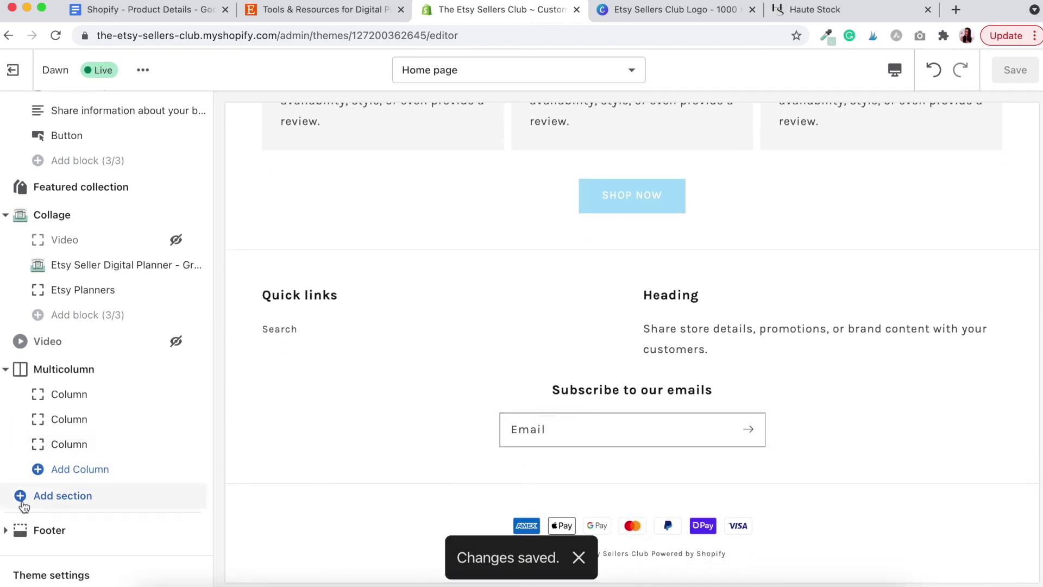
pyautogui.click(6, 532)
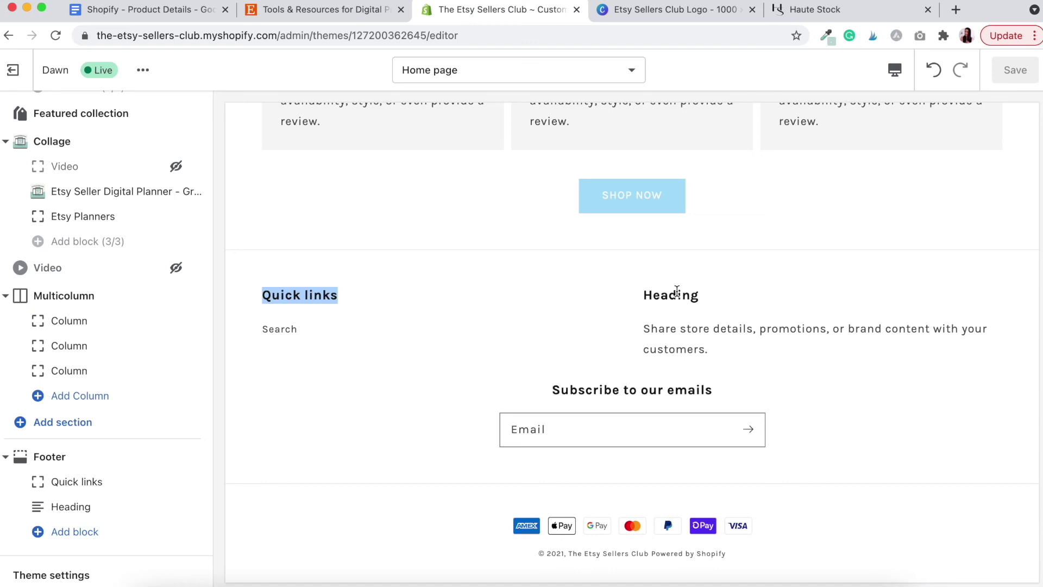
pyautogui.click(65, 506)
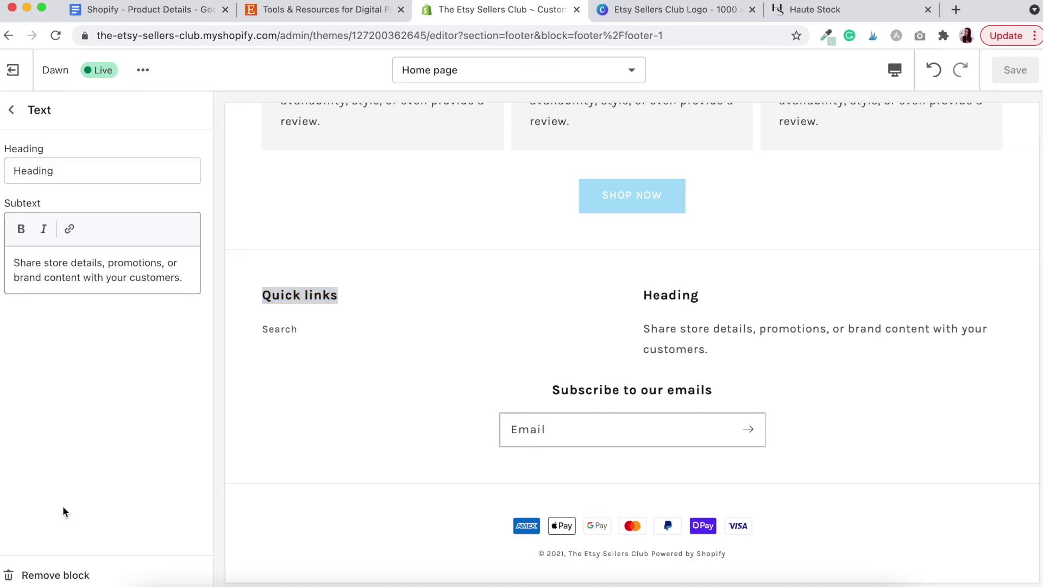
pyautogui.doubleClick(94, 177)
pyautogui.write('JO')
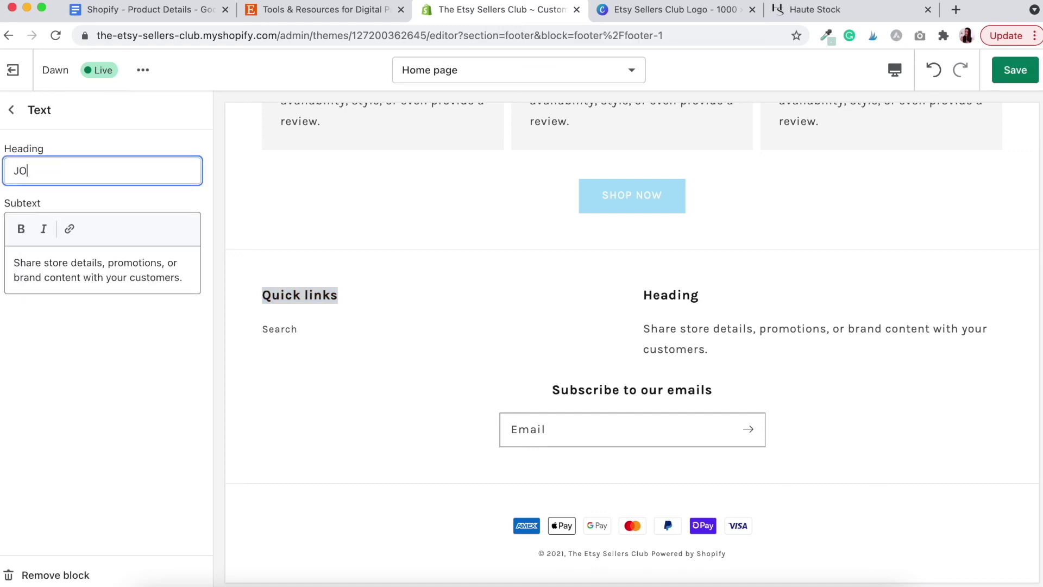
pyautogui.write('IN OUR')
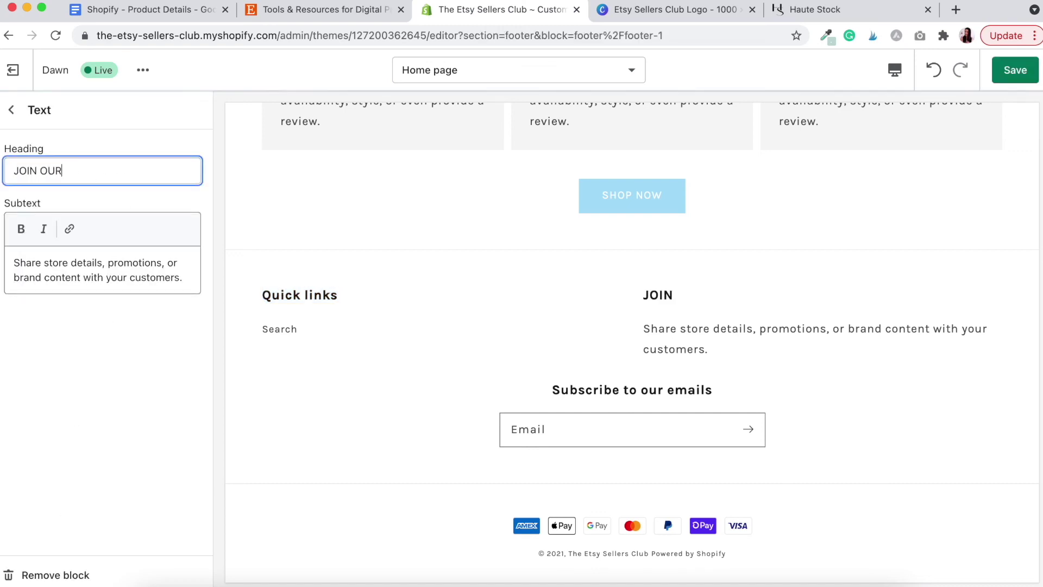
pyautogui.write(' NEWSLE')
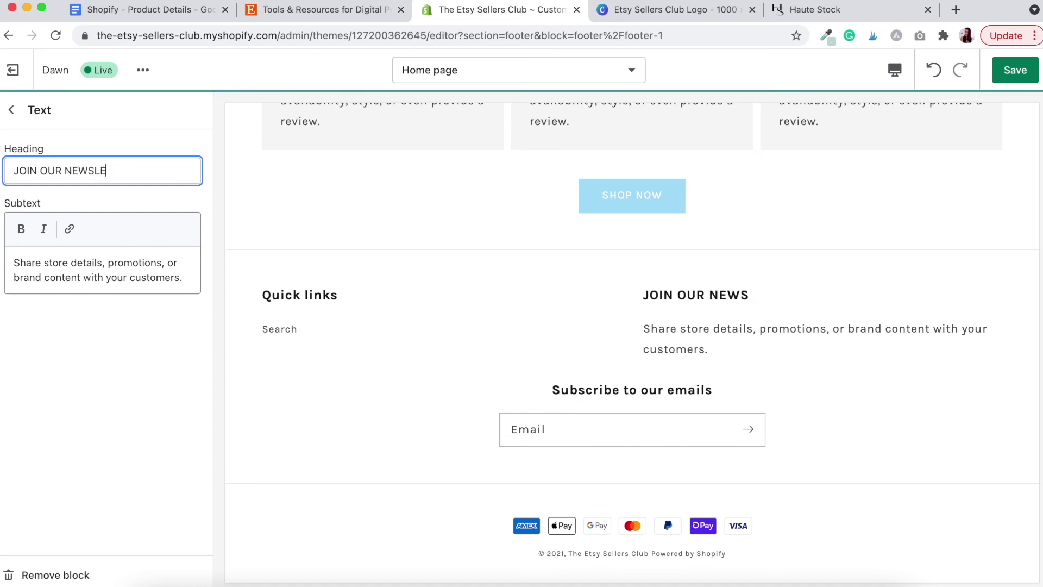
pyautogui.write('TTER FOR 1')
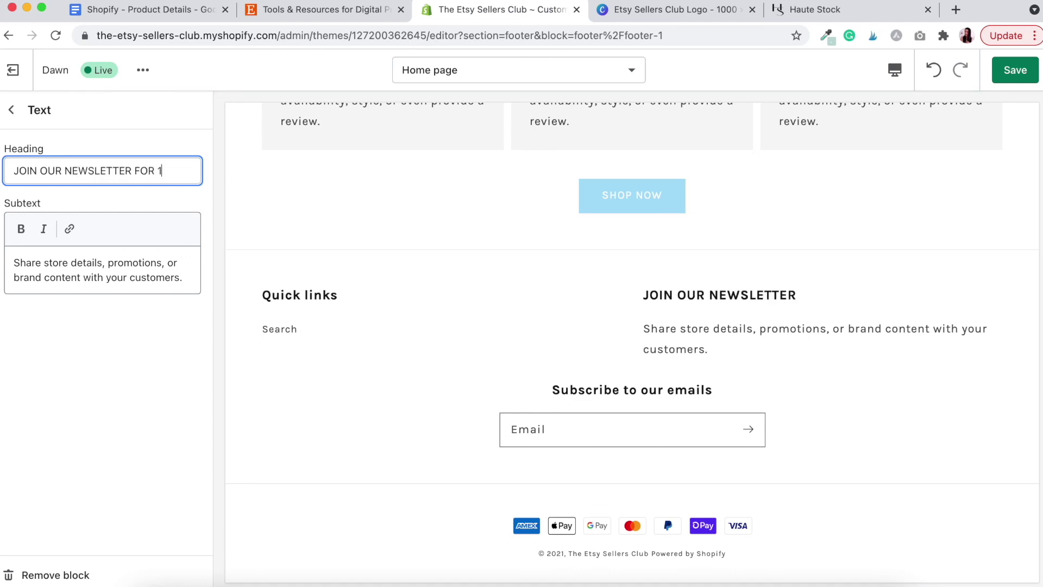
pyautogui.write('0% OFF YOUR')
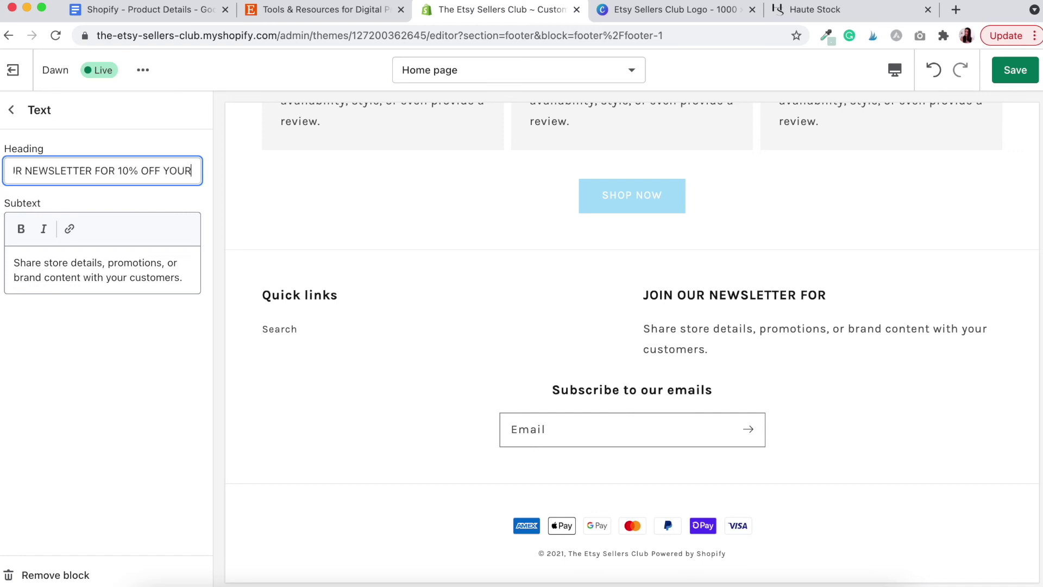
pyautogui.write(' FIRST ORDER')
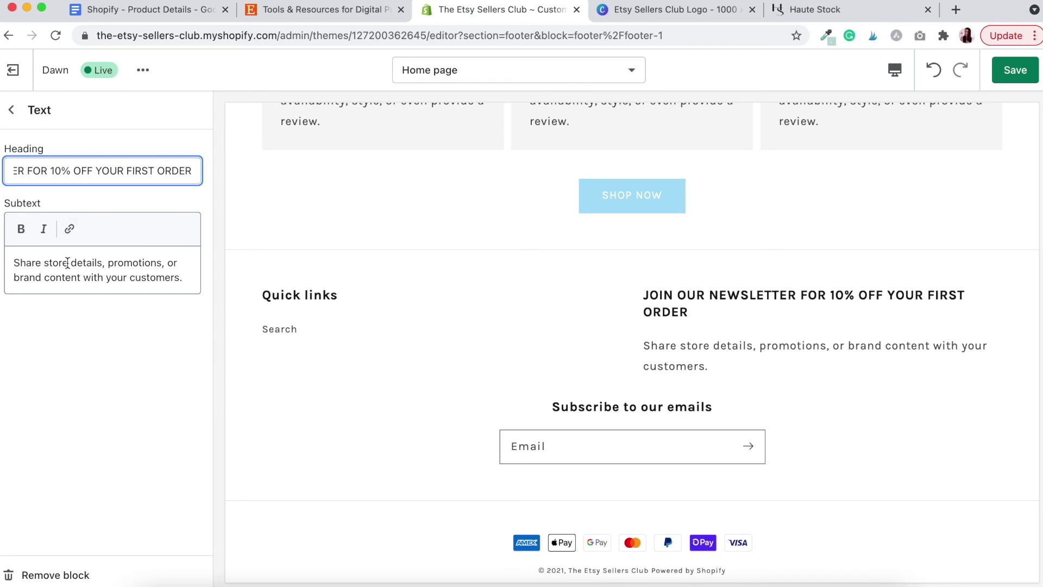
pyautogui.click(130, 340)
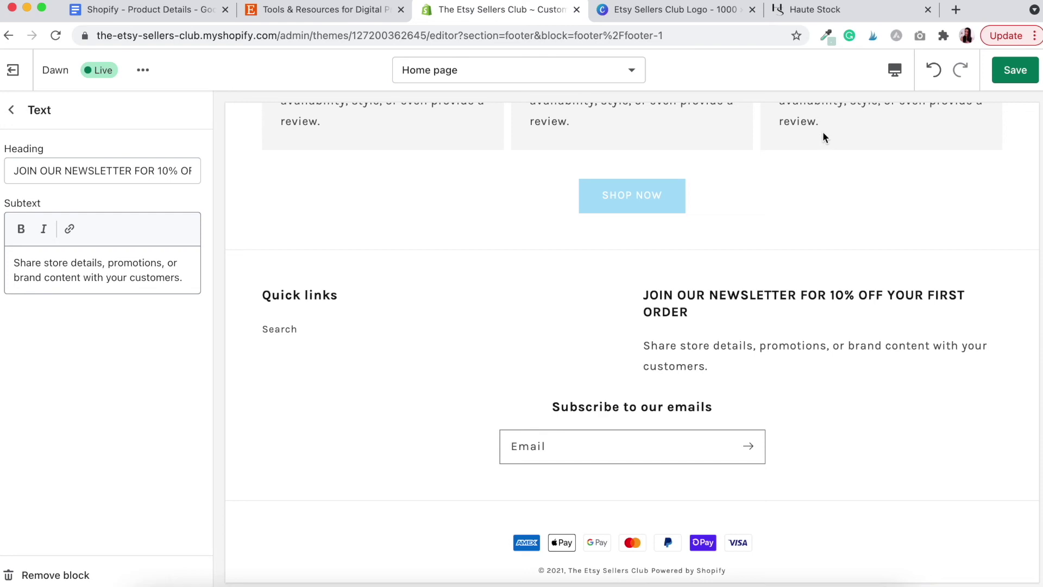
pyautogui.click(1011, 70)
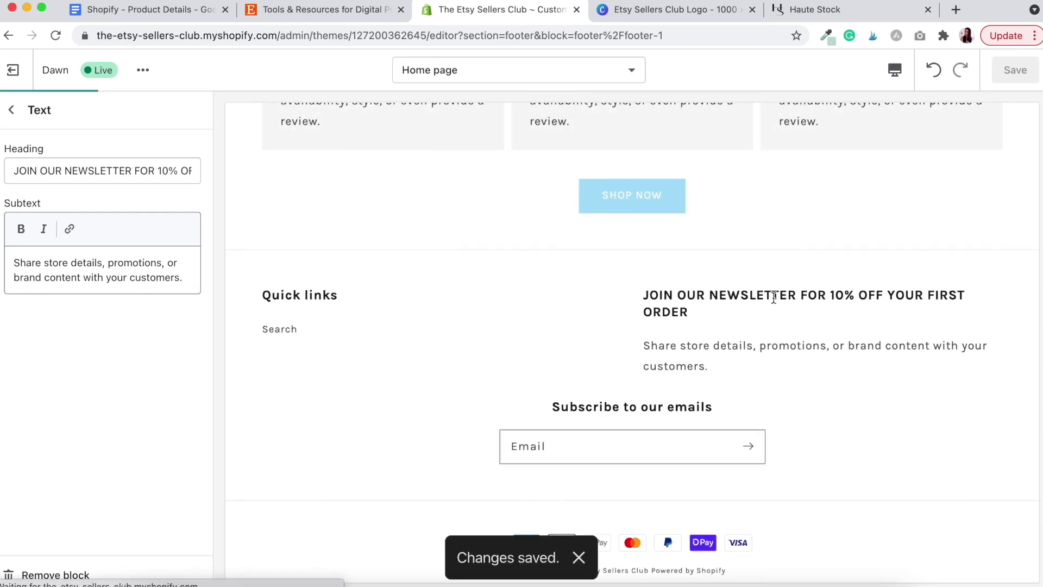
# Step: Review the home page preview, then exit the theme editor and open the online store from the Themes page
pyautogui.scroll(-1, 346, 487)
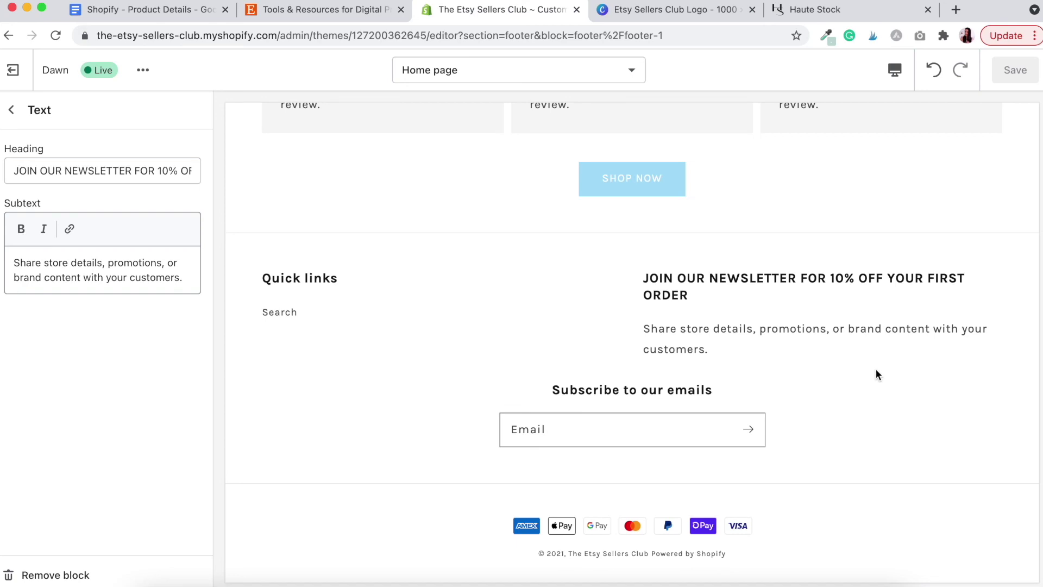
pyautogui.scroll(15, 895, 347)
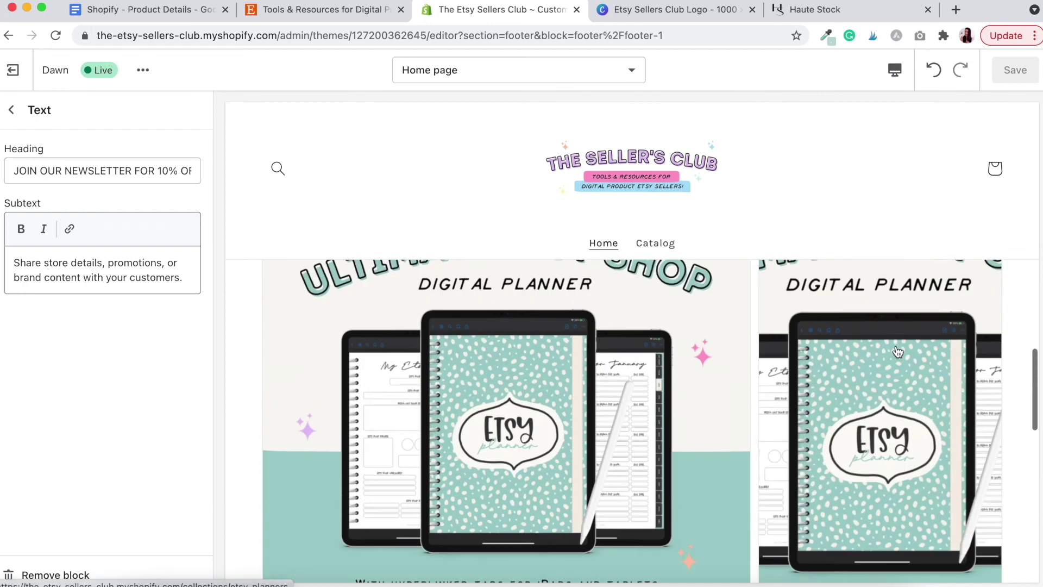
pyautogui.scroll(10, 897, 350)
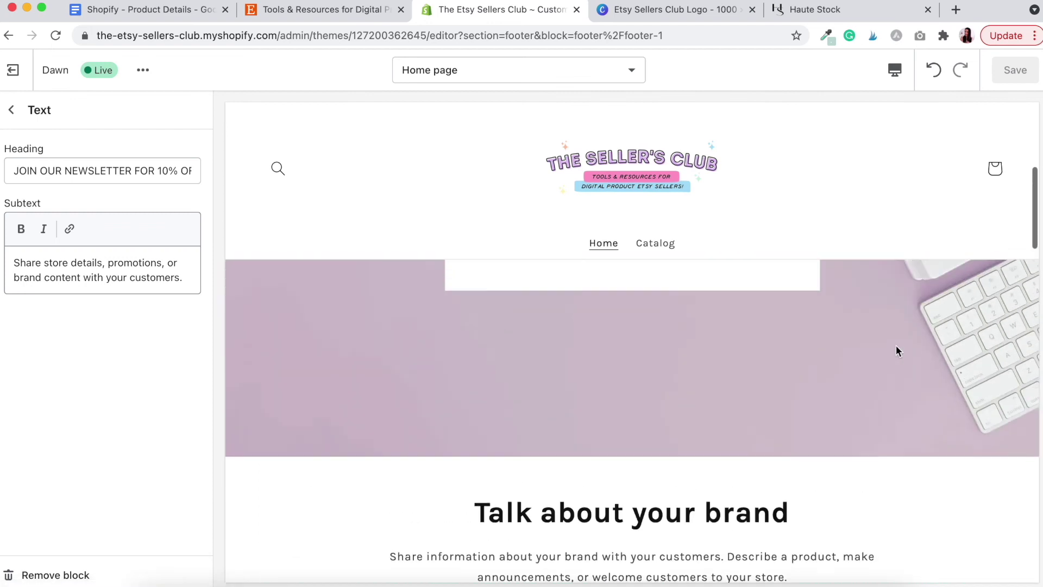
pyautogui.scroll(3, 896, 350)
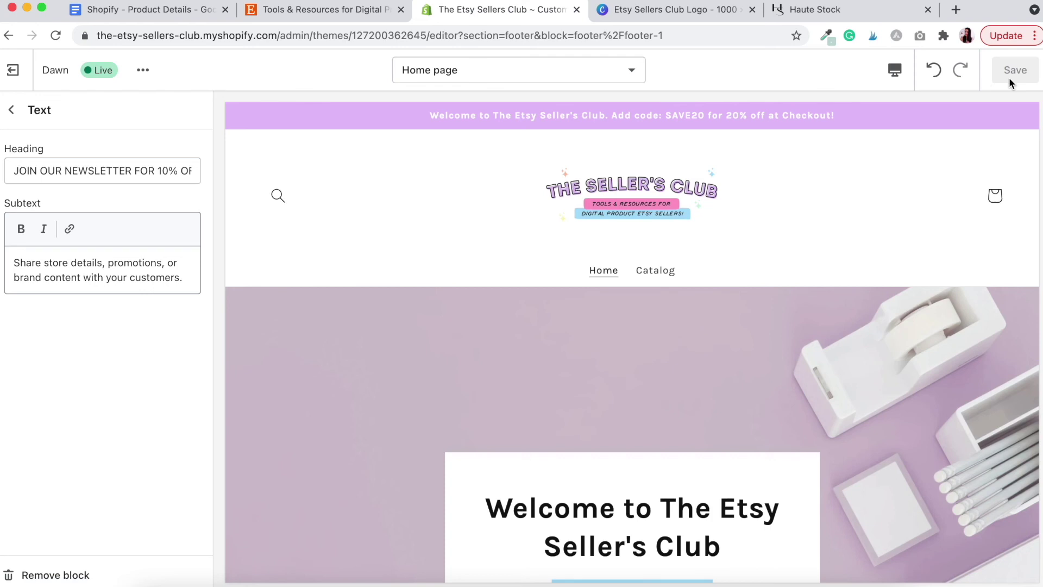
pyautogui.click(17, 69)
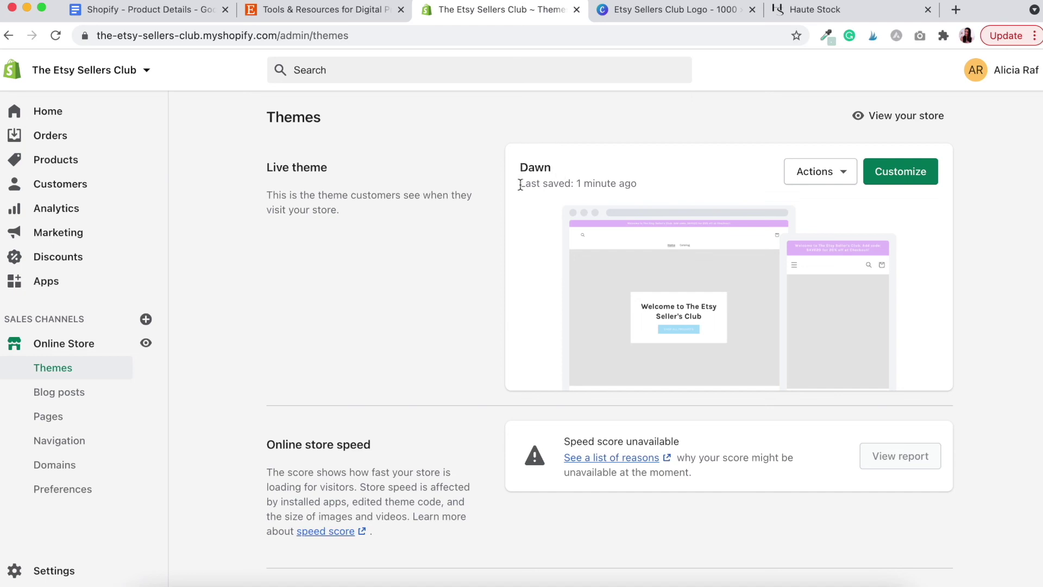
pyautogui.moveTo(519, 185); pyautogui.dragTo(641, 183)
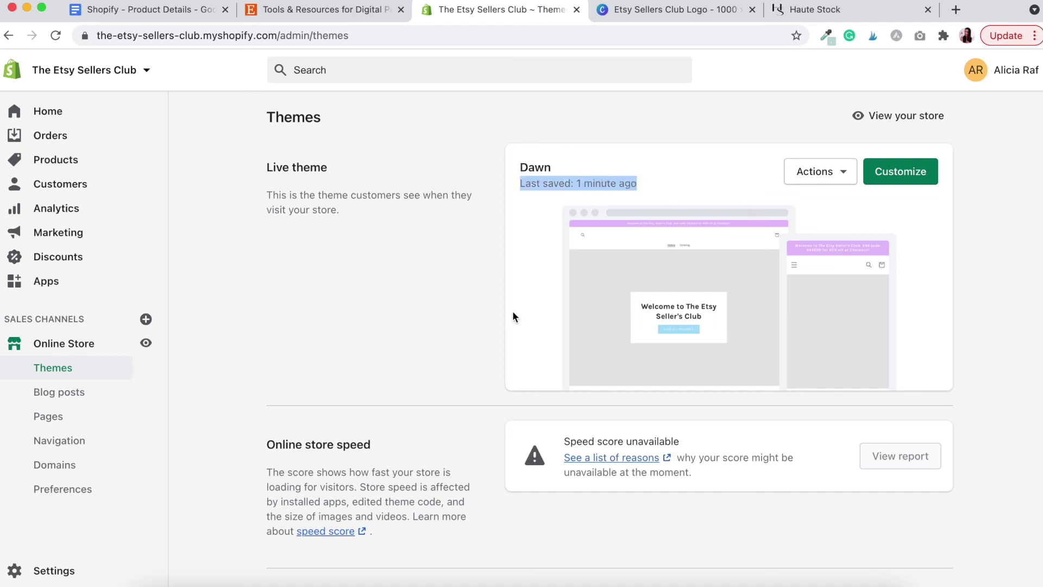
pyautogui.click(490, 318)
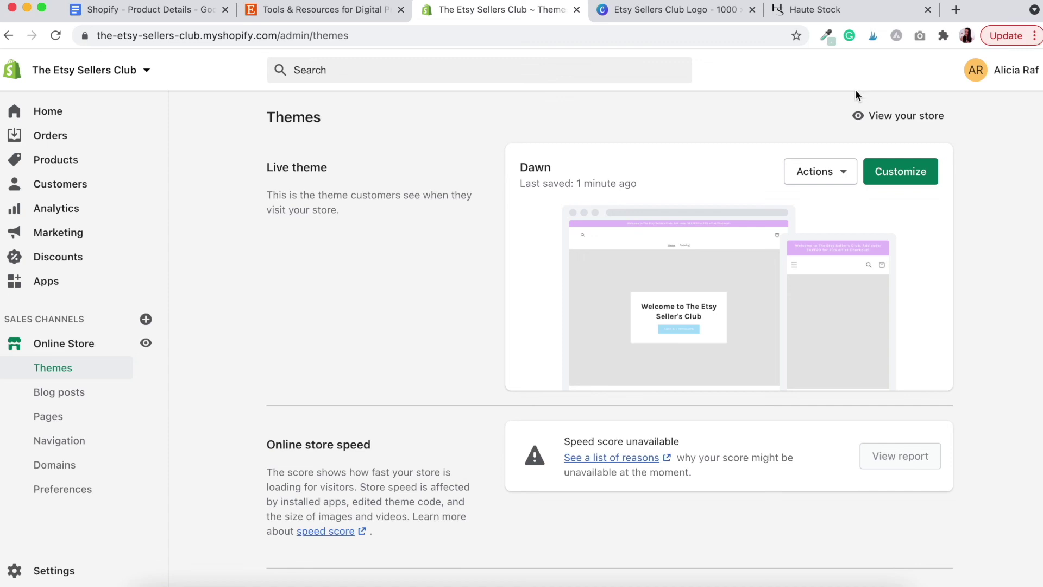
pyautogui.click(907, 116)
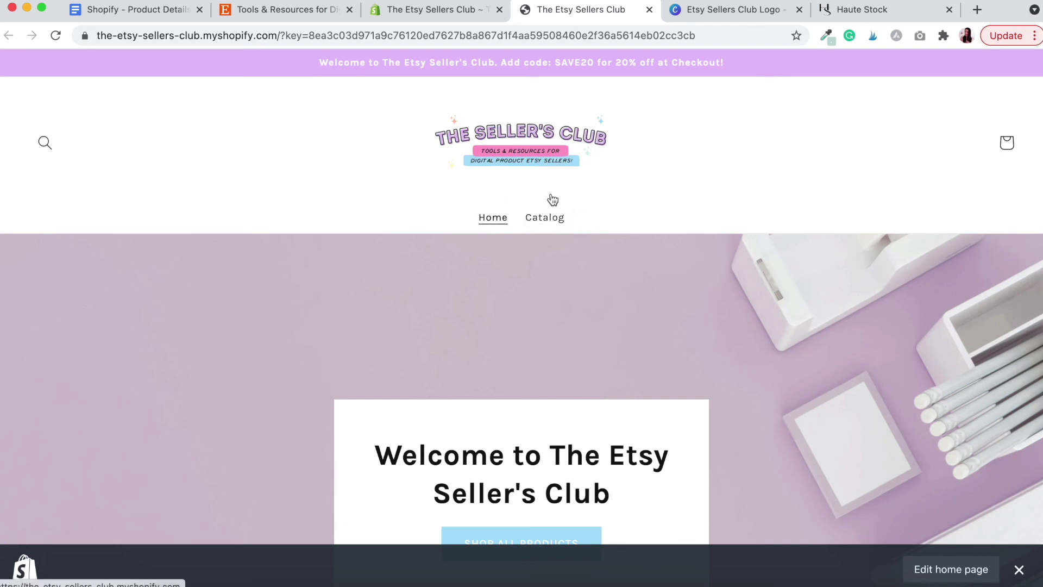
# Step: Test the home page banner's SHOP ALL PRODUCTS button, look over the products page it links to, and return to the home page
pyautogui.scroll(-5, 553, 200)
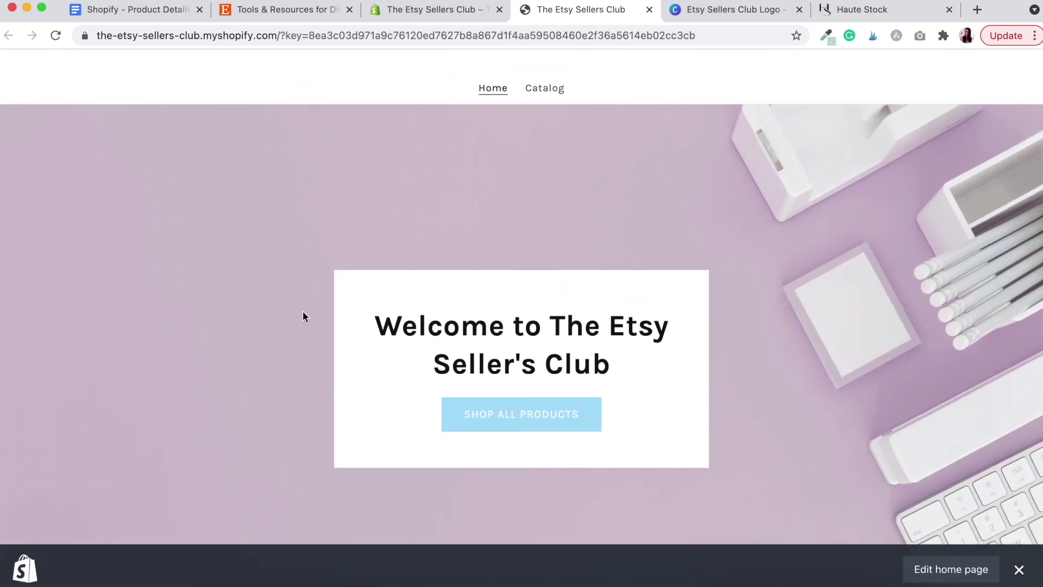
pyautogui.scroll(-1, 726, 392)
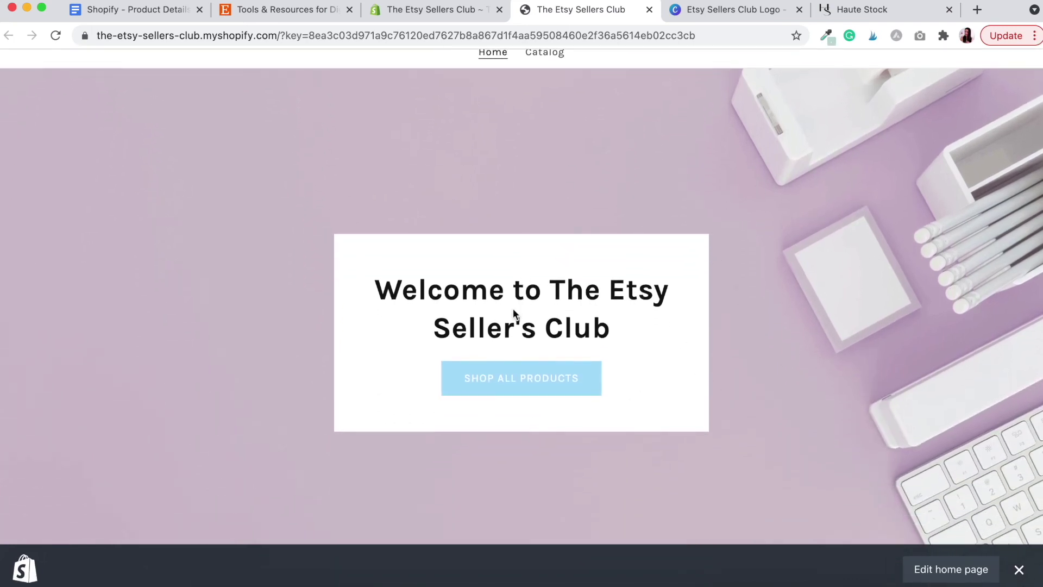
pyautogui.scroll(-4, 707, 318)
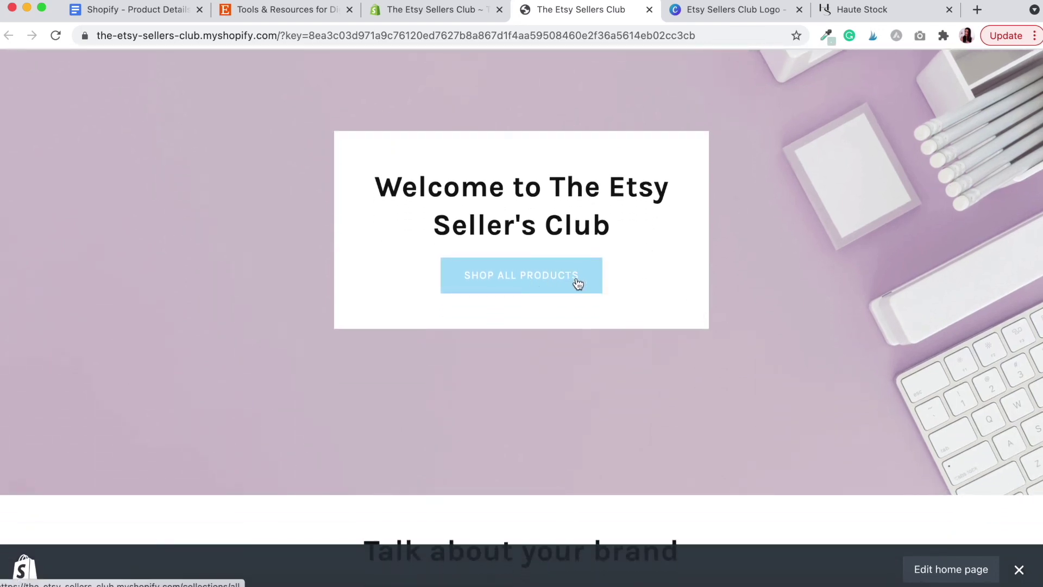
pyautogui.click(543, 277)
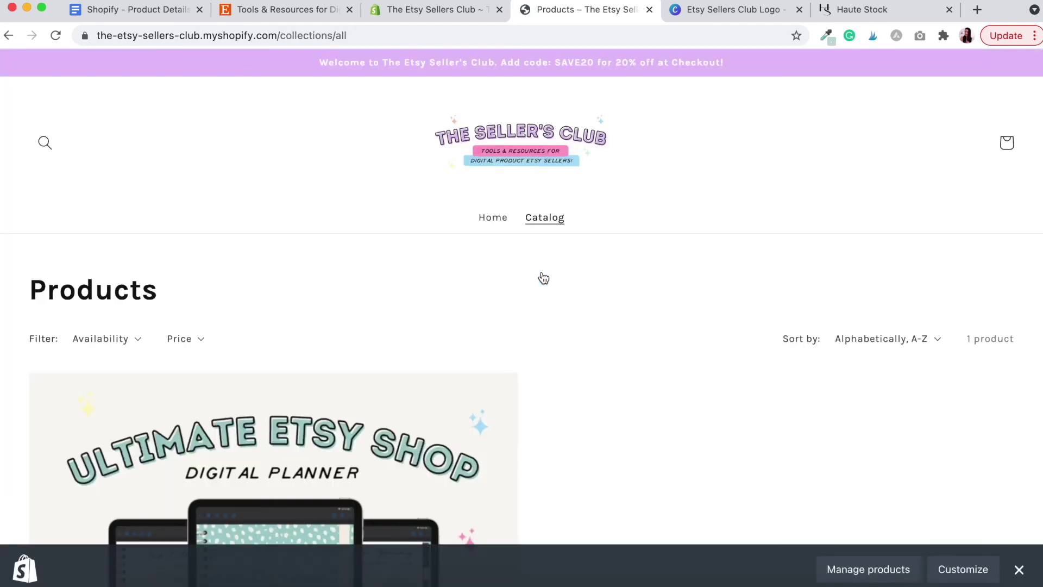
pyautogui.scroll(-8, 544, 278)
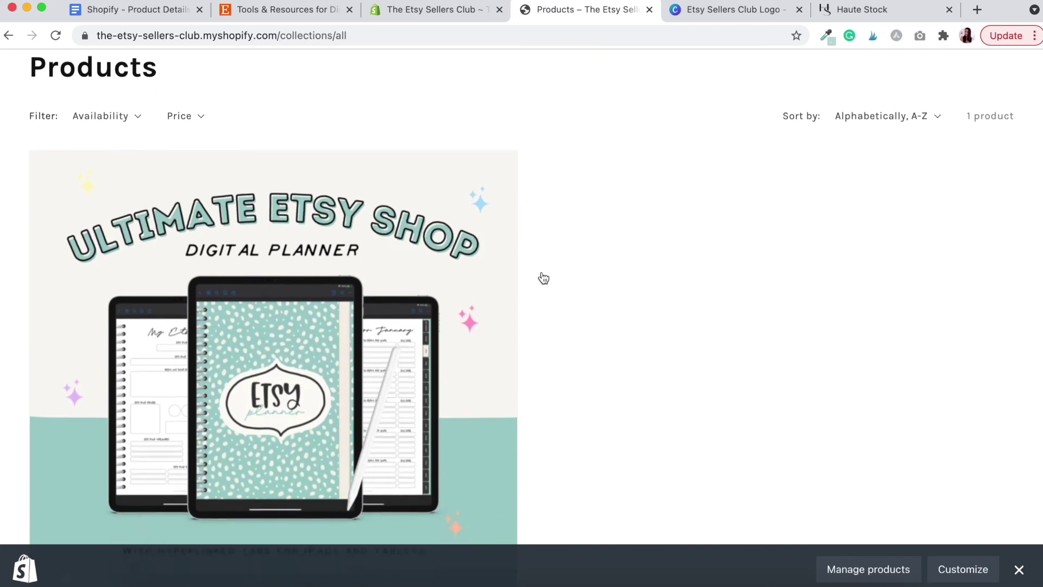
pyautogui.scroll(-2, 543, 278)
pyautogui.scroll(10, 543, 278)
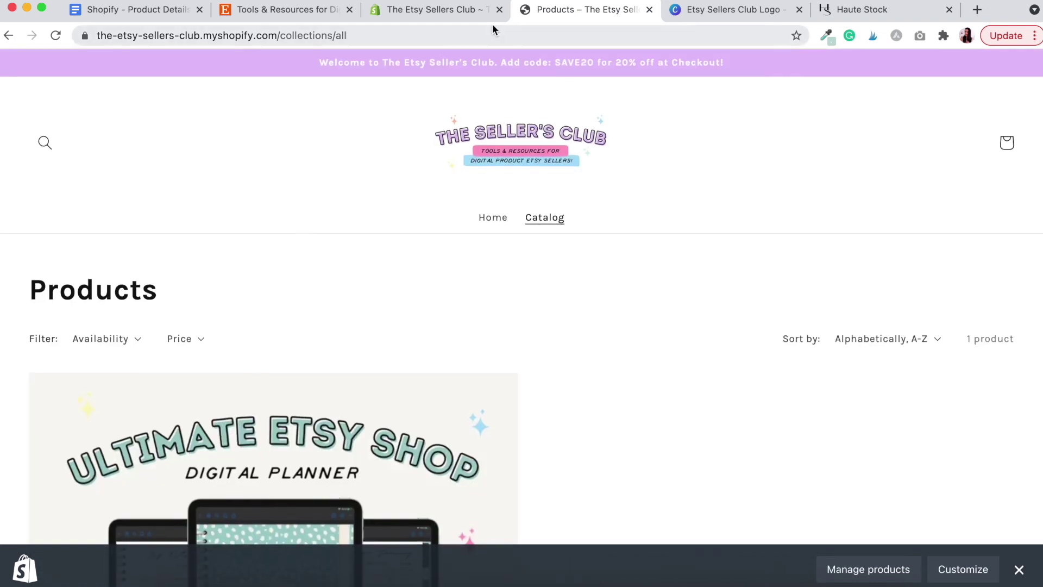
pyautogui.click(470, 129)
# Step: Examine the home page's rich text, featured products, newest products collage and product features sections down to the footer
pyautogui.scroll(-4, 492, 248)
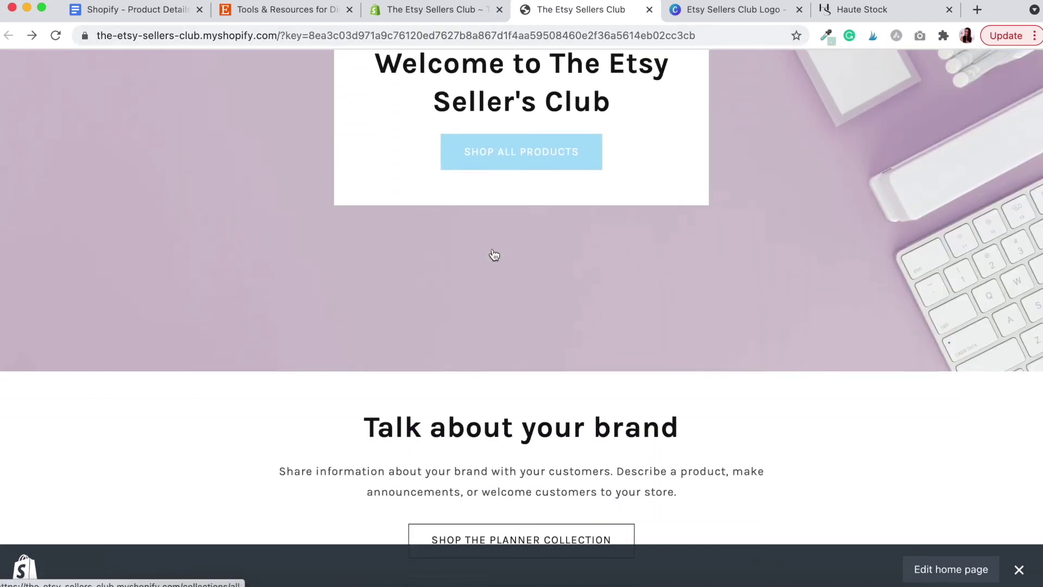
pyautogui.scroll(-3, 492, 254)
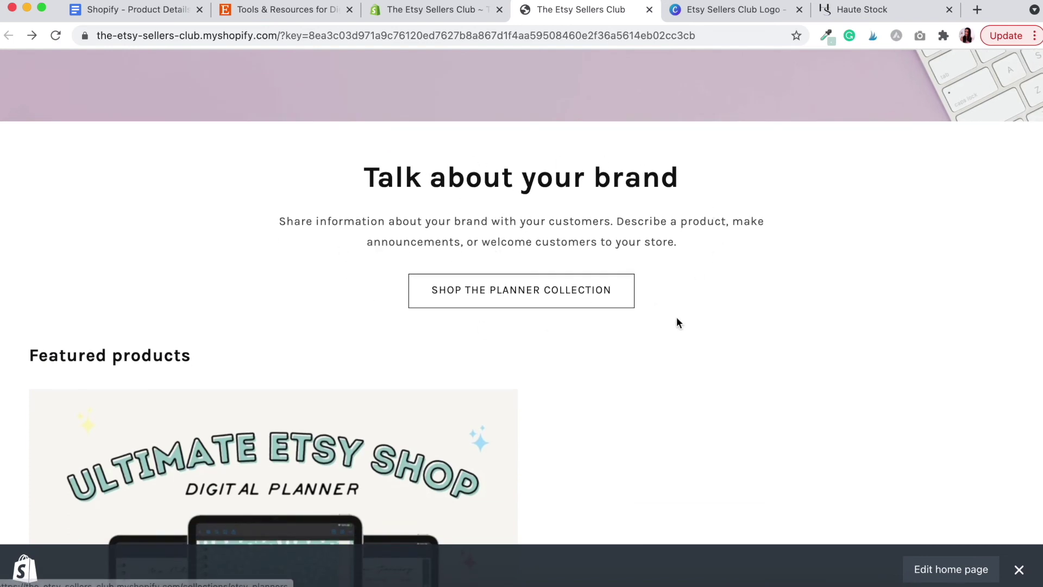
pyautogui.scroll(-2, 676, 322)
pyautogui.scroll(-4, 676, 322)
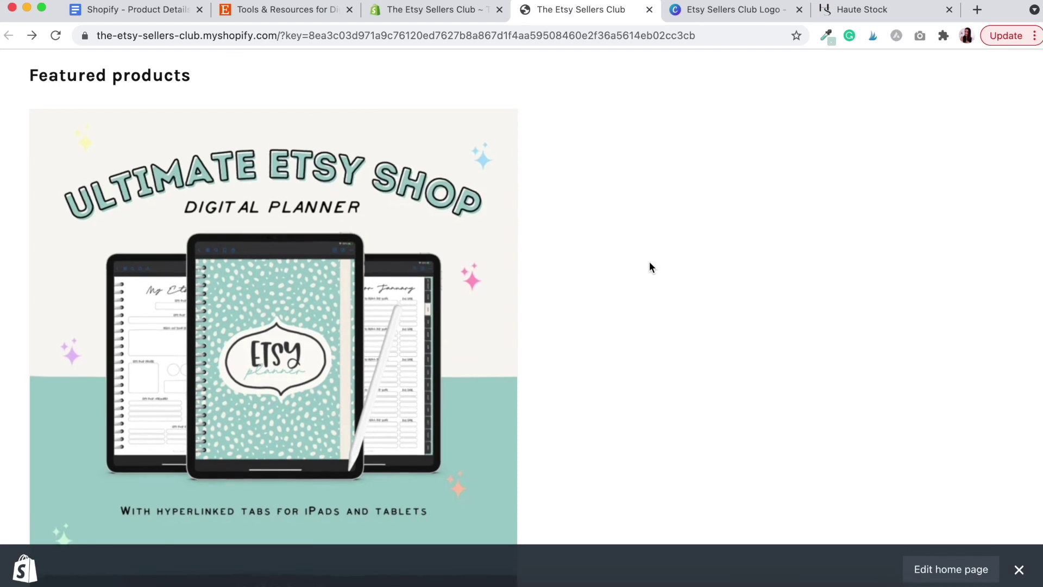
pyautogui.scroll(-2, 650, 264)
pyautogui.scroll(-7, 649, 263)
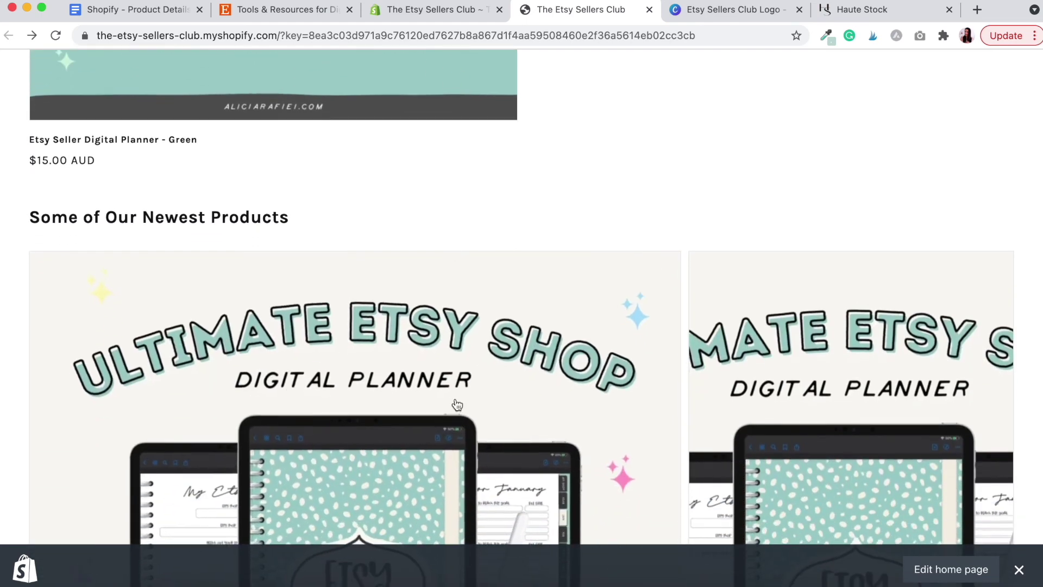
pyautogui.scroll(-3, 618, 361)
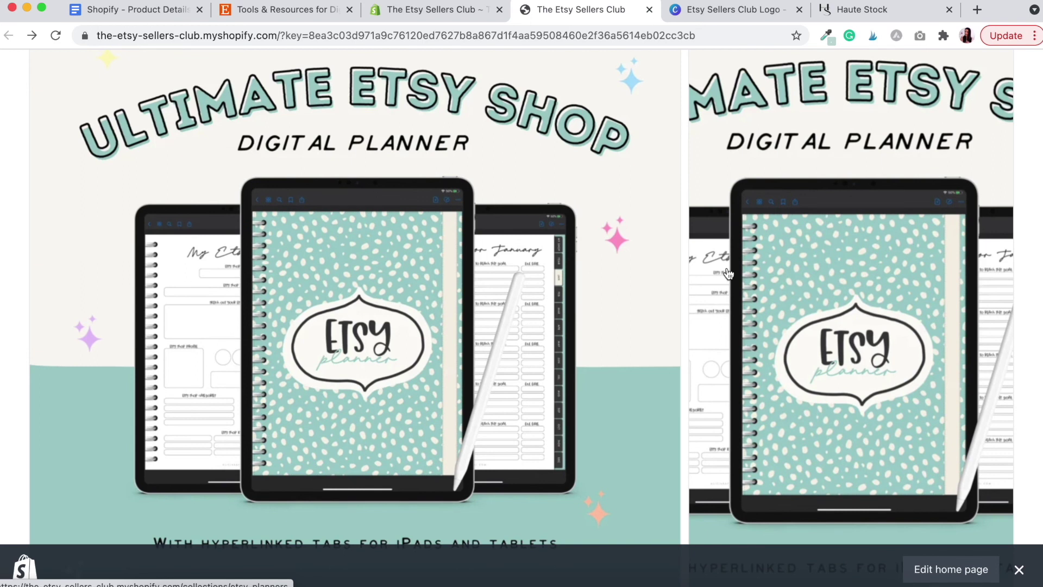
pyautogui.scroll(-10, 728, 273)
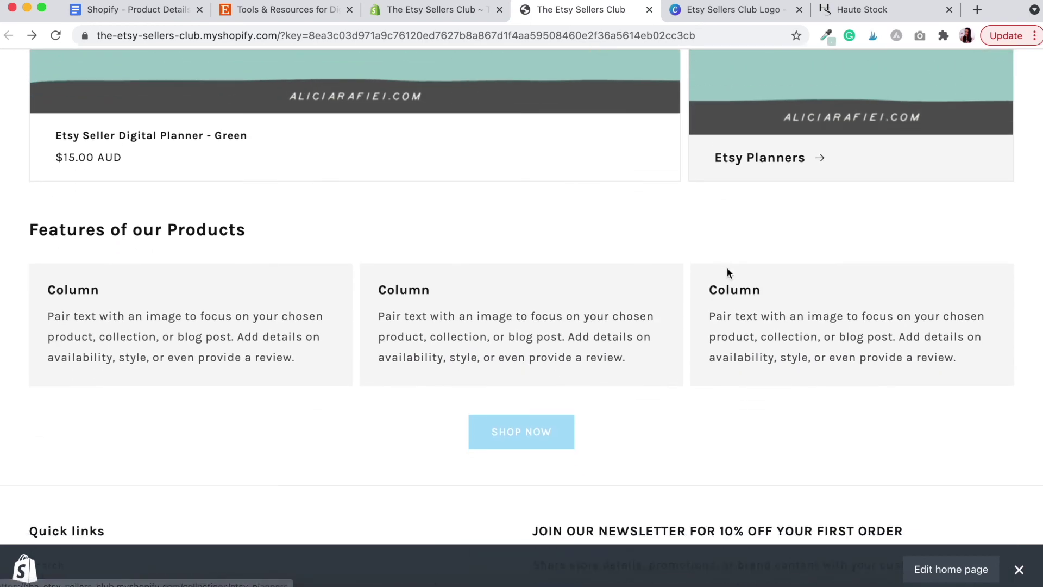
pyautogui.scroll(-1, 728, 273)
pyautogui.scroll(-4, 655, 279)
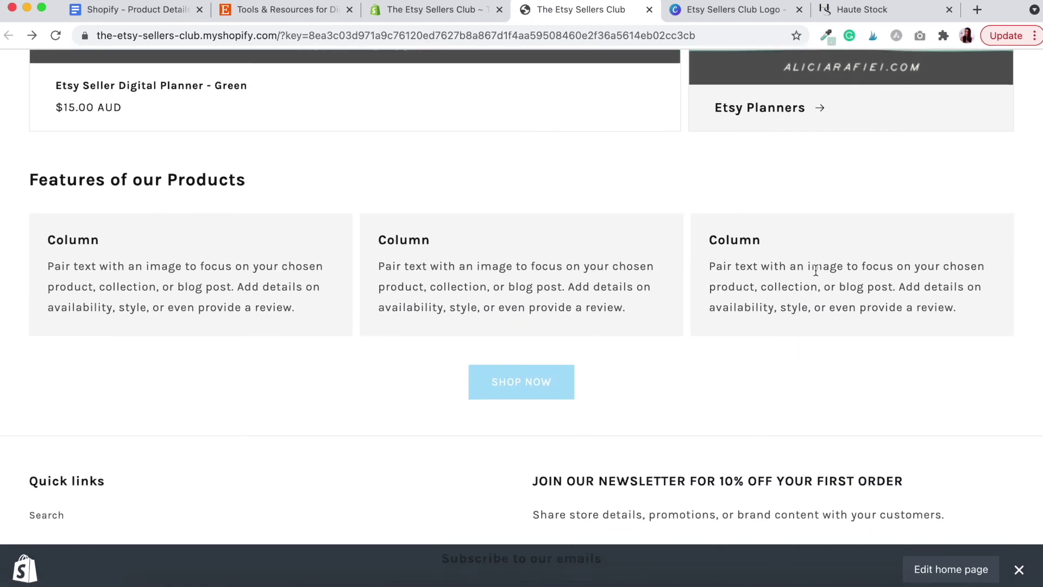
pyautogui.scroll(2, 654, 380)
pyautogui.scroll(20, 711, 361)
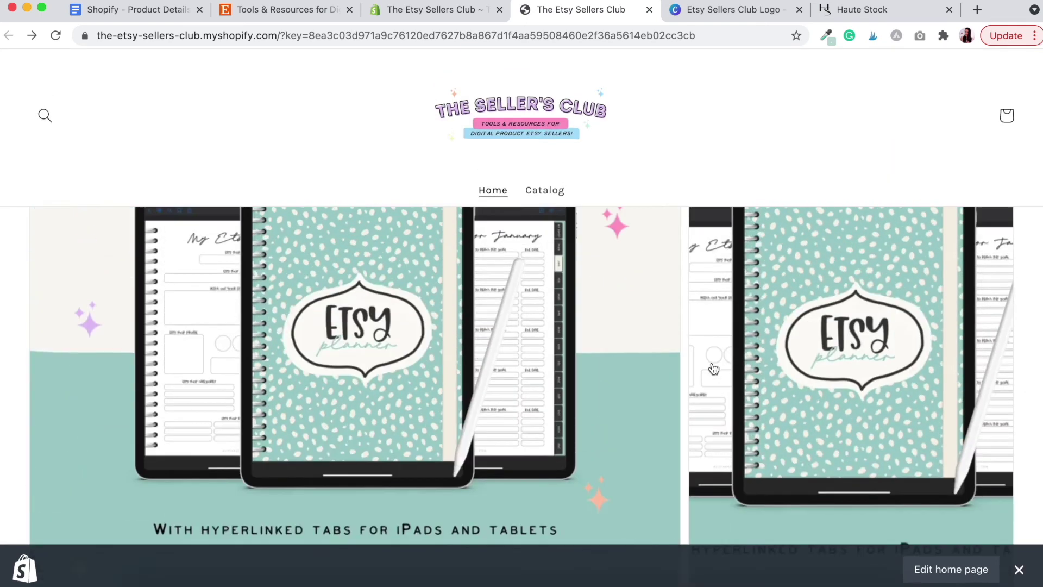
pyautogui.scroll(-10, 711, 362)
pyautogui.scroll(-5, 712, 363)
pyautogui.scroll(2, 712, 363)
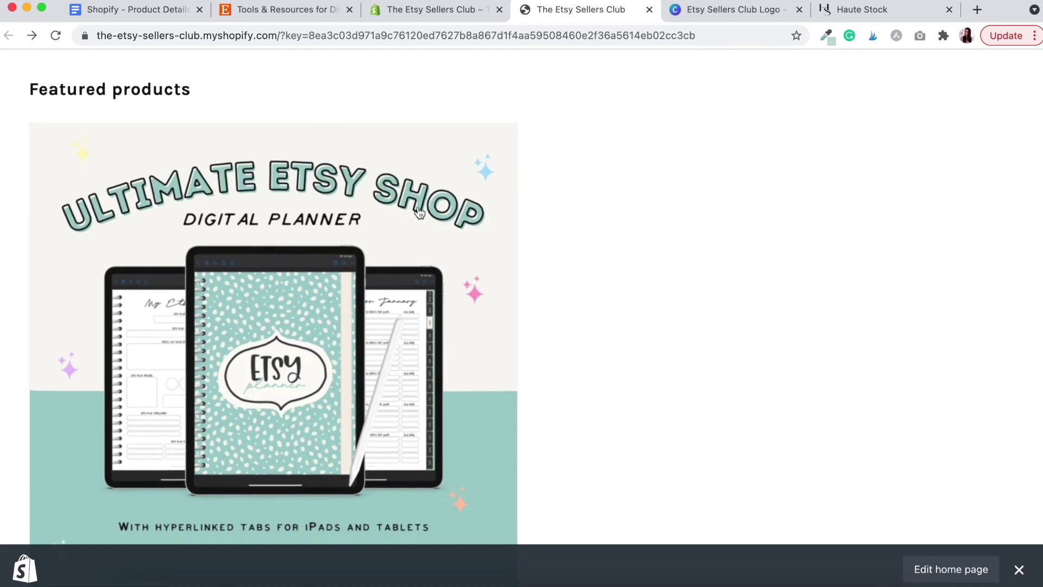
# Step: Open the featured Etsy Seller Digital Planner - Green product and examine its page's title, price, purchase options, images, description and notes
pyautogui.click(317, 253)
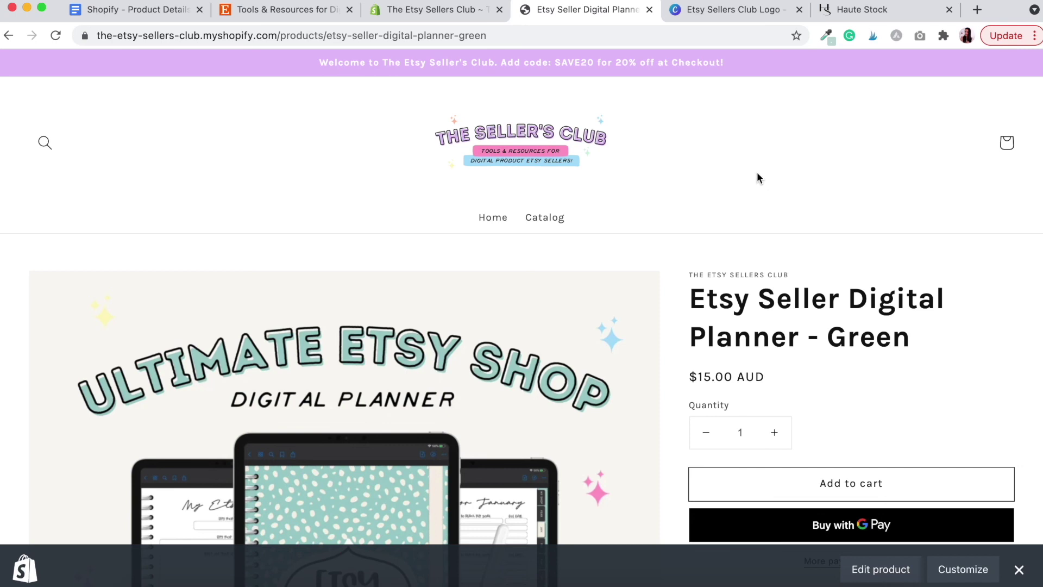
pyautogui.moveTo(695, 297); pyautogui.dragTo(894, 334)
pyautogui.scroll(-3, 815, 304)
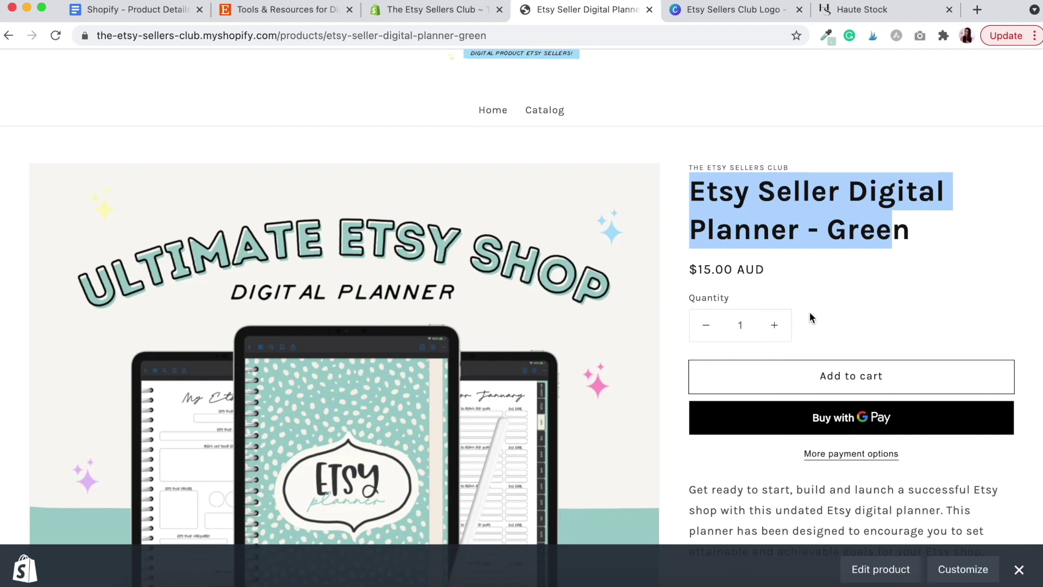
pyautogui.scroll(-5, 809, 315)
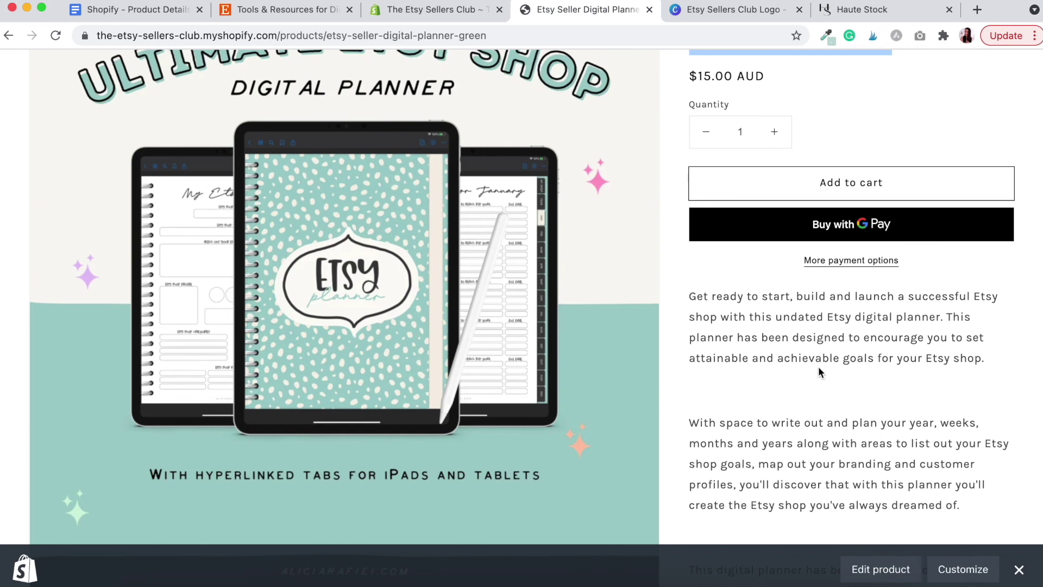
pyautogui.scroll(-5, 809, 311)
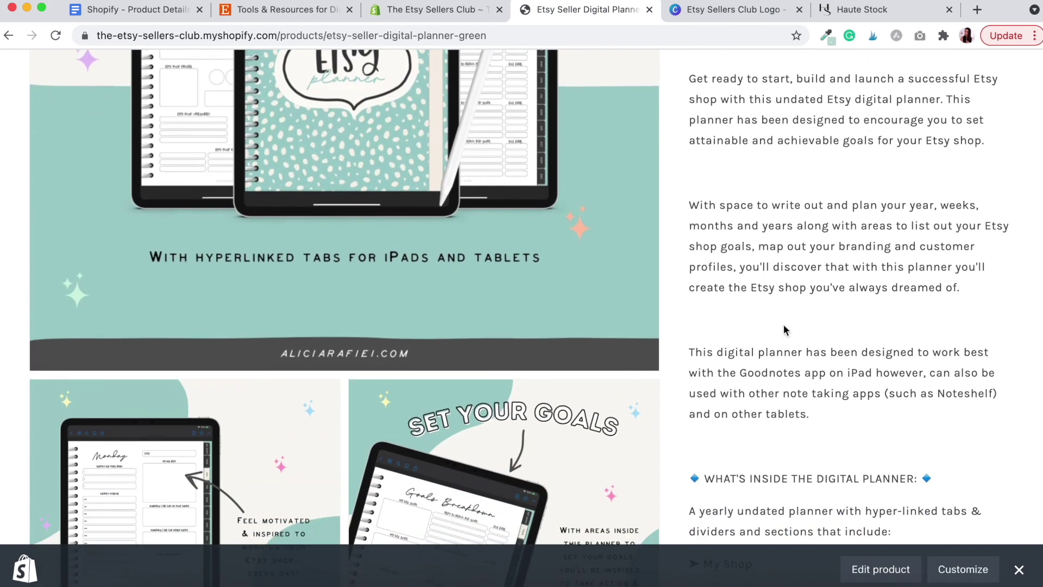
pyautogui.scroll(-1, 810, 398)
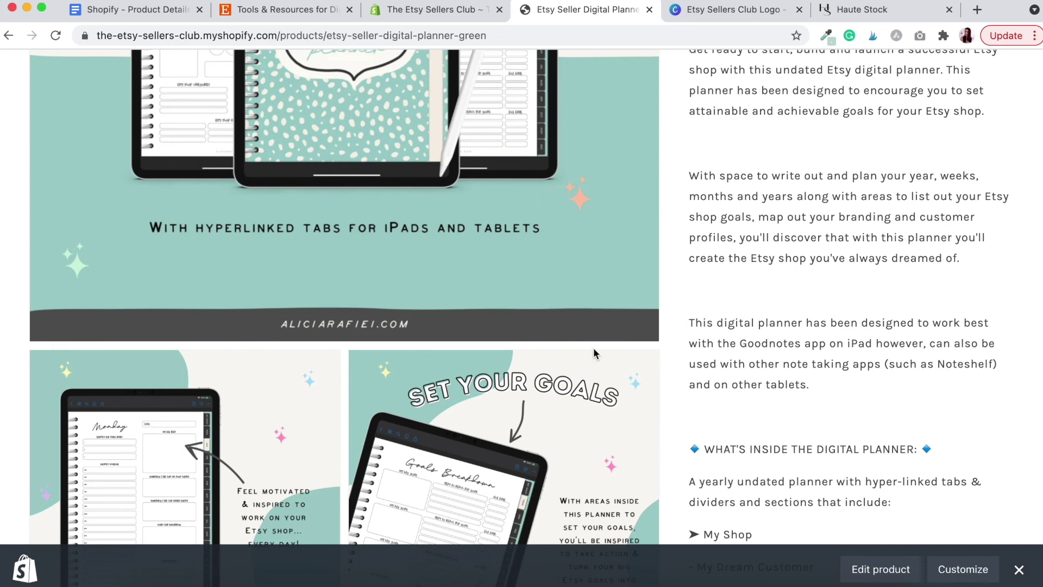
pyautogui.scroll(-10, 593, 348)
pyautogui.scroll(-15, 593, 348)
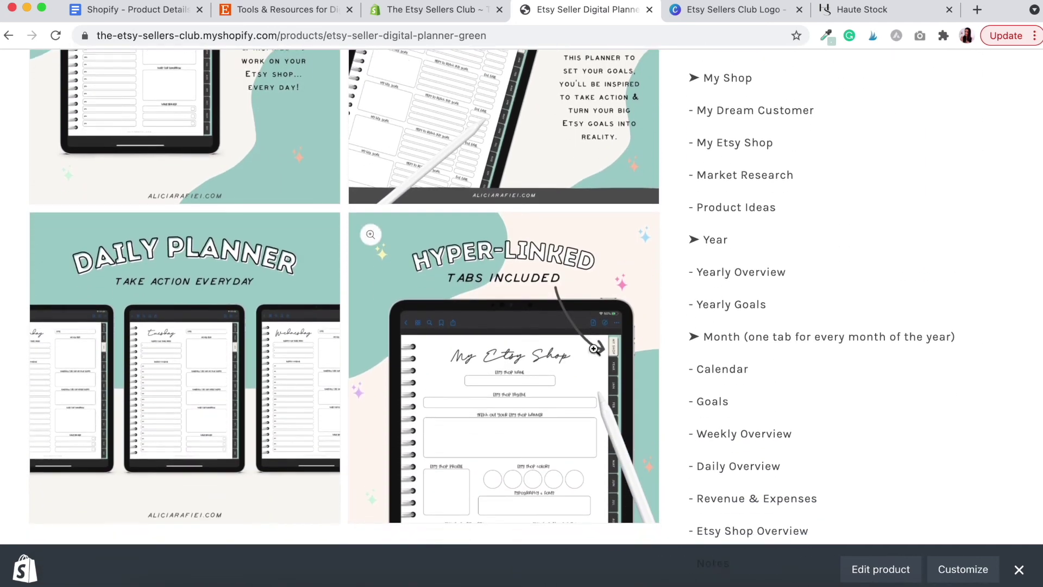
pyautogui.scroll(-8, 593, 353)
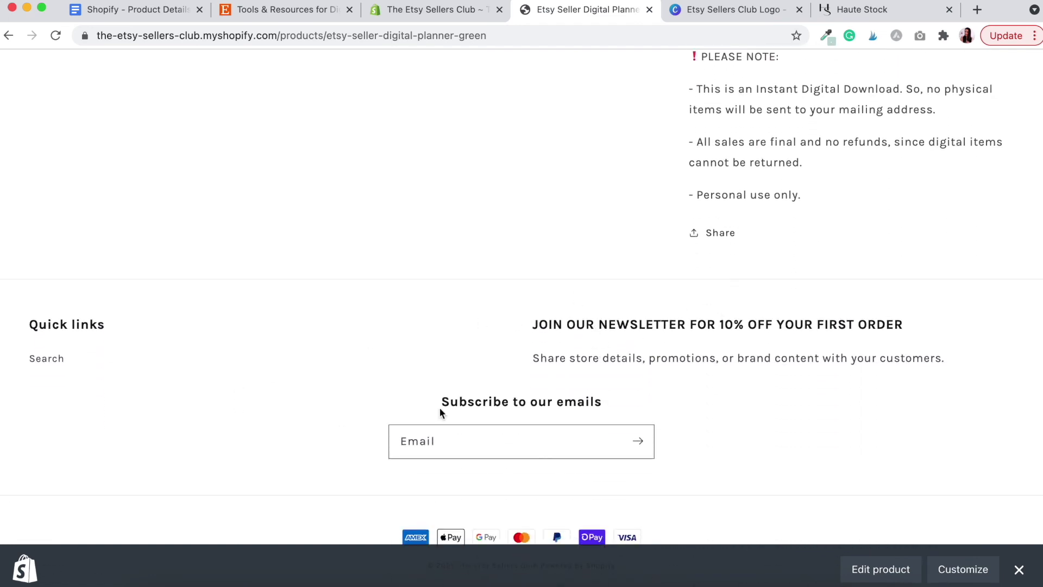
pyautogui.scroll(1, 722, 323)
pyautogui.scroll(4, 736, 317)
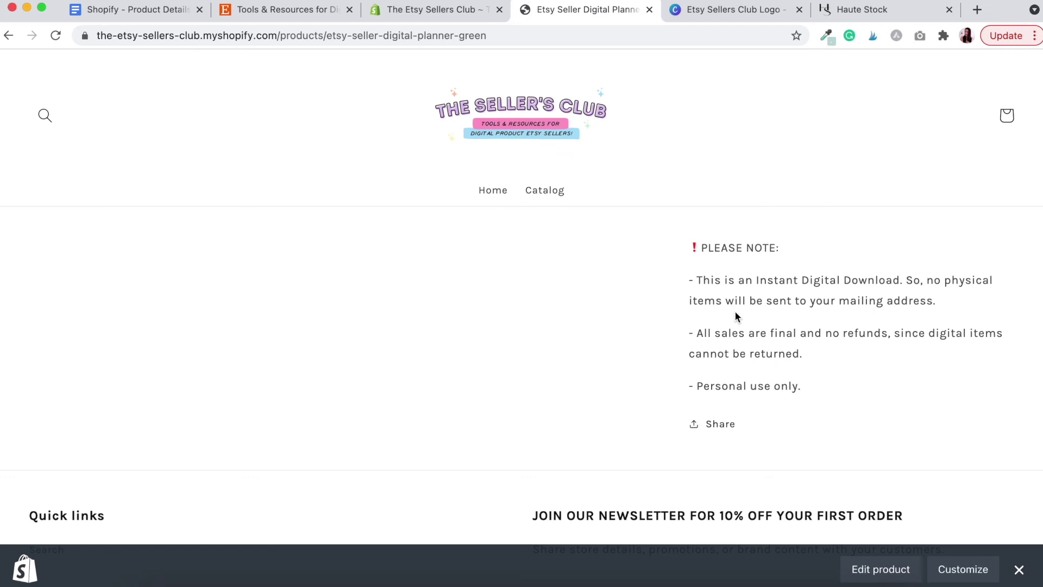
pyautogui.scroll(-2, 736, 324)
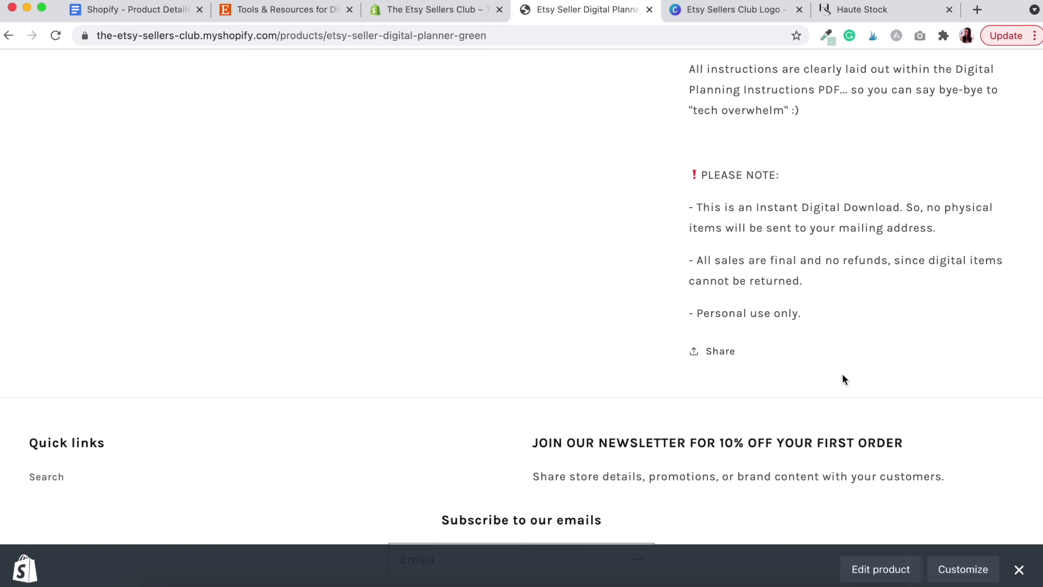
pyautogui.scroll(15, 842, 378)
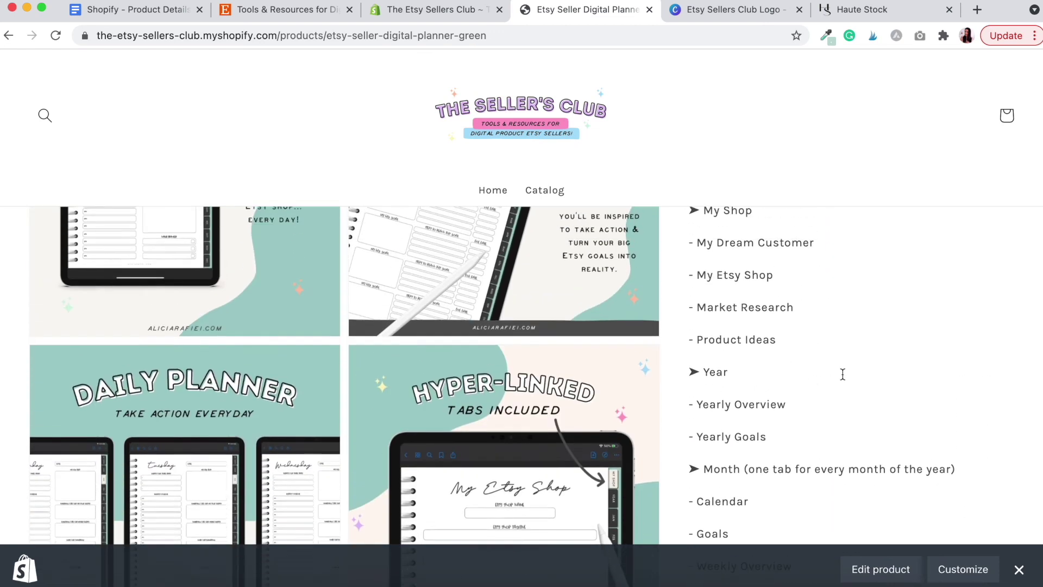
pyautogui.scroll(15, 842, 374)
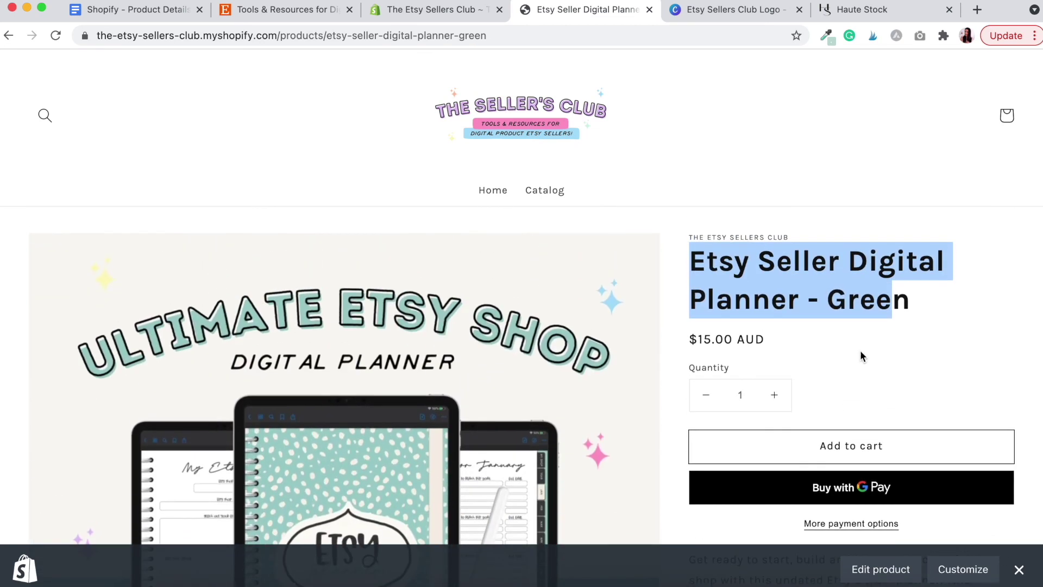
pyautogui.click(906, 302)
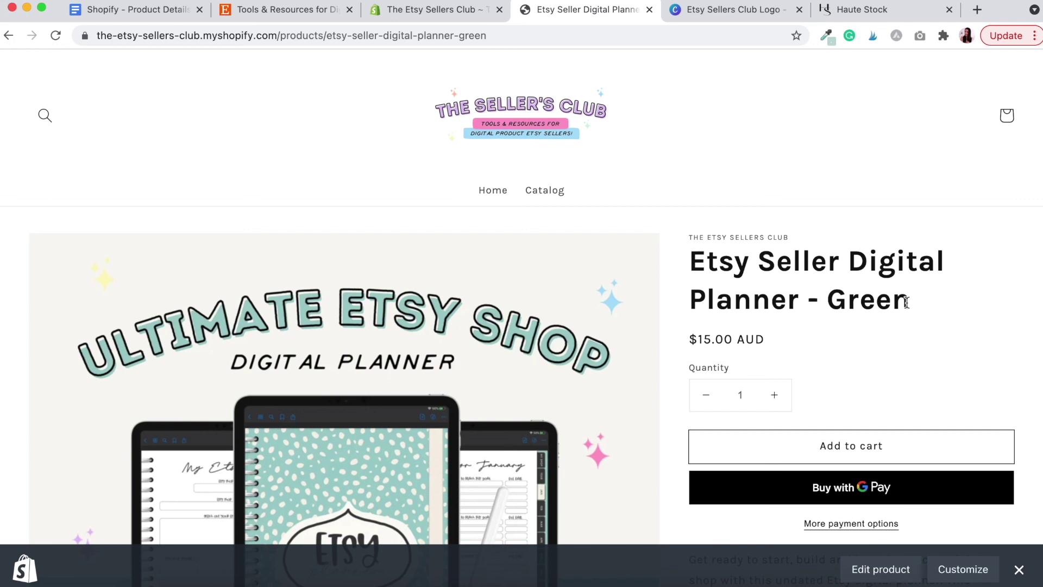
pyautogui.scroll(-2, 773, 374)
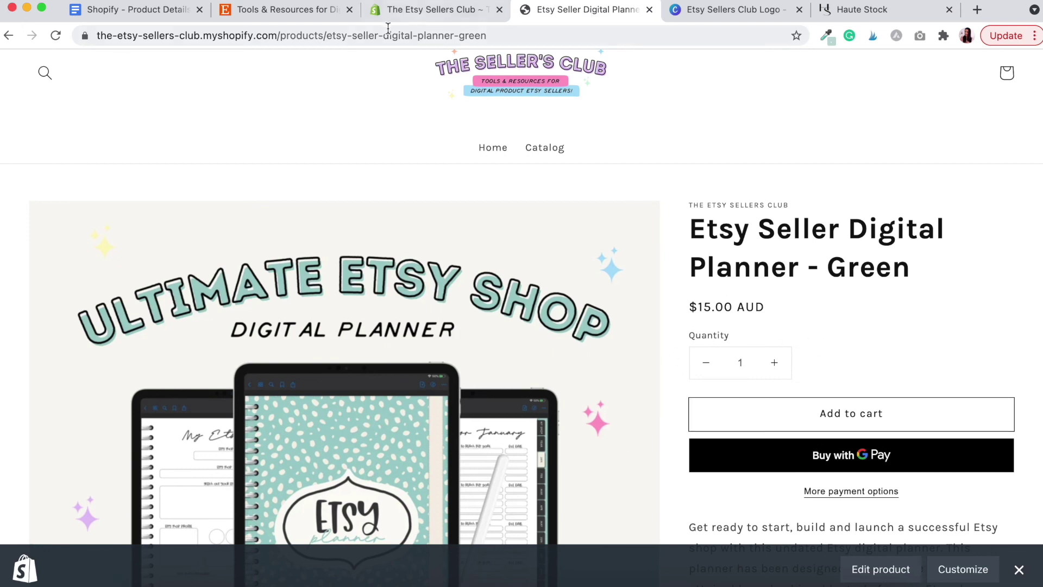
# Step: Return to the Shopify admin, reopen the Dawn theme for customizing, and switch to the Default product template
pyautogui.click(452, 15)
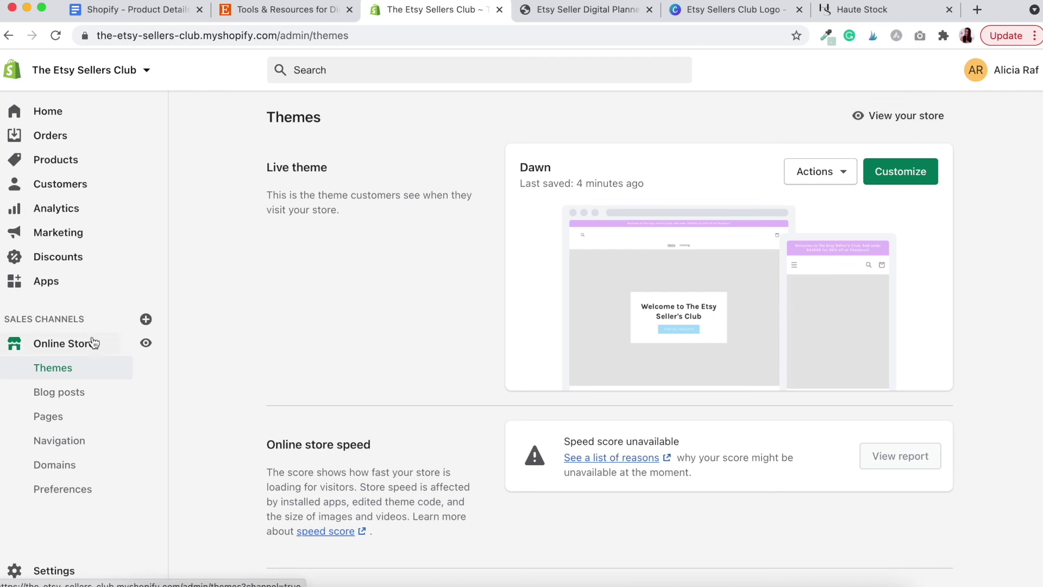
pyautogui.click(930, 169)
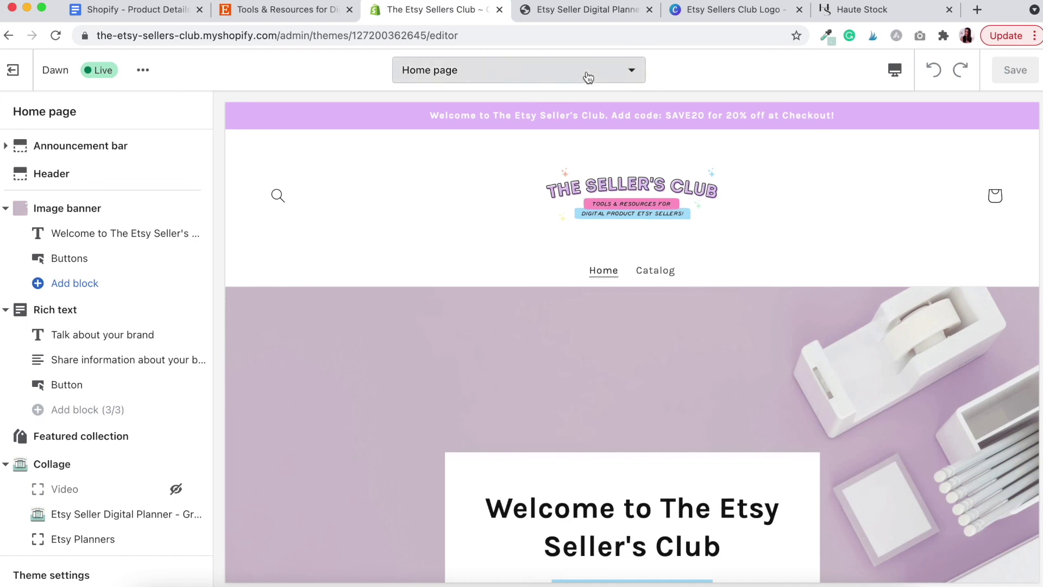
pyautogui.click(633, 77)
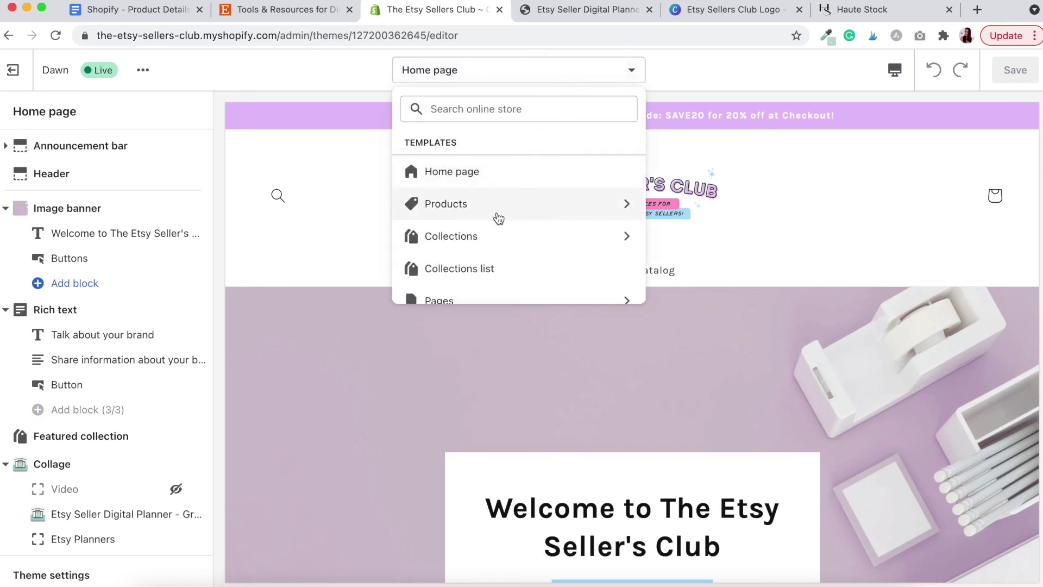
pyautogui.scroll(-1, 498, 218)
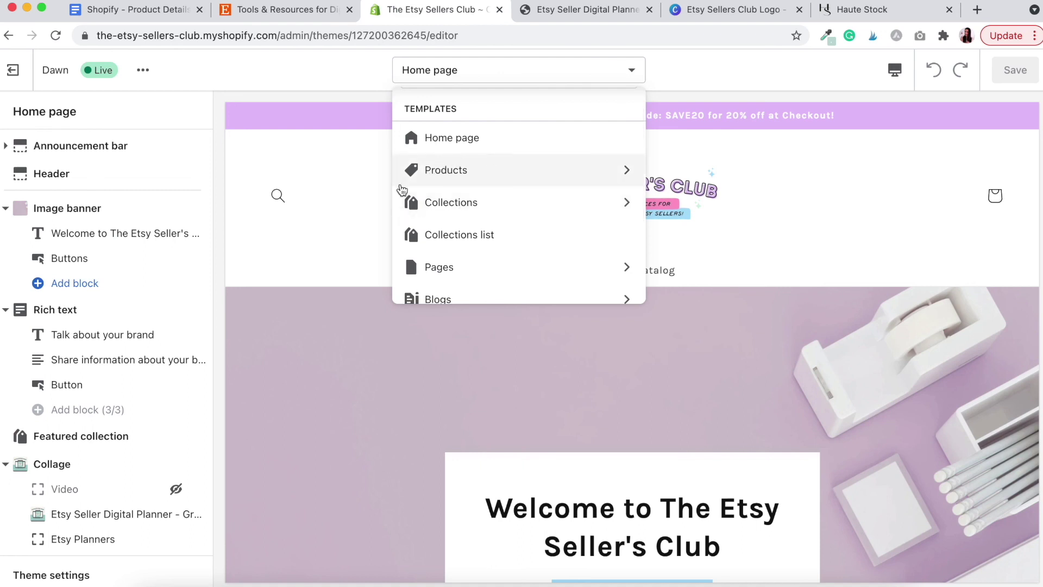
pyautogui.click(623, 175)
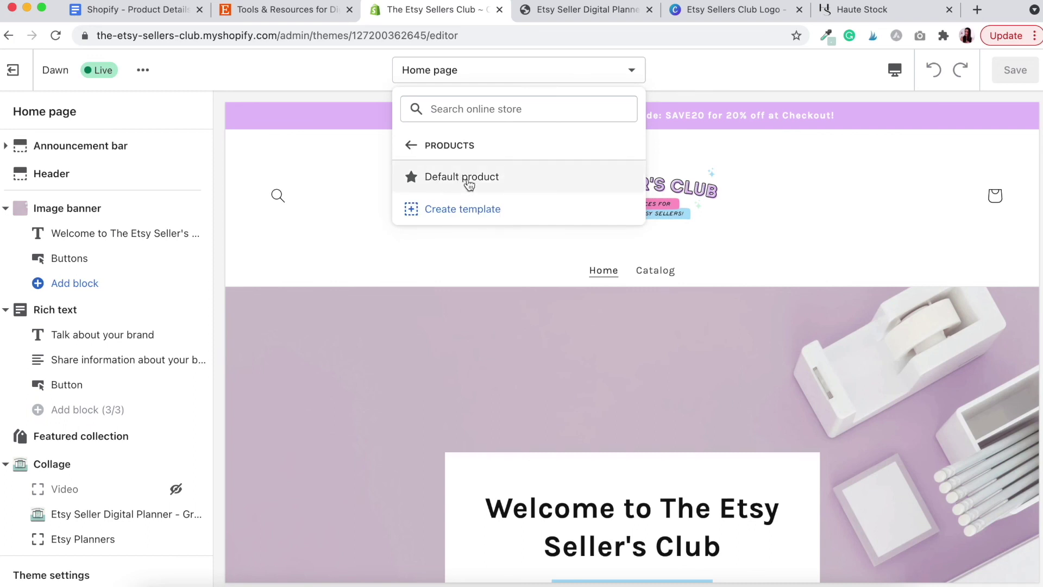
pyautogui.click(467, 180)
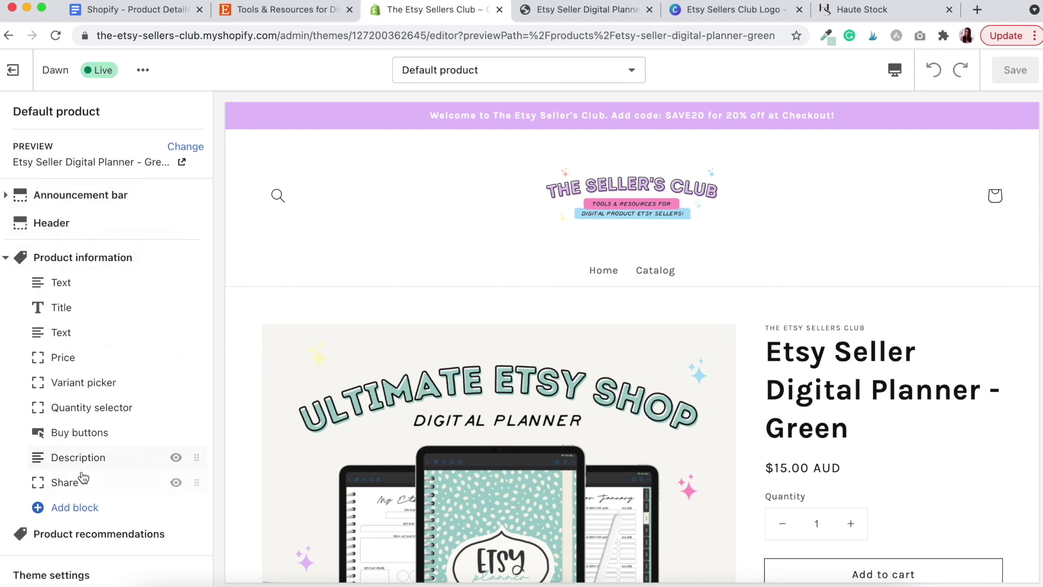
pyautogui.scroll(-2, 714, 304)
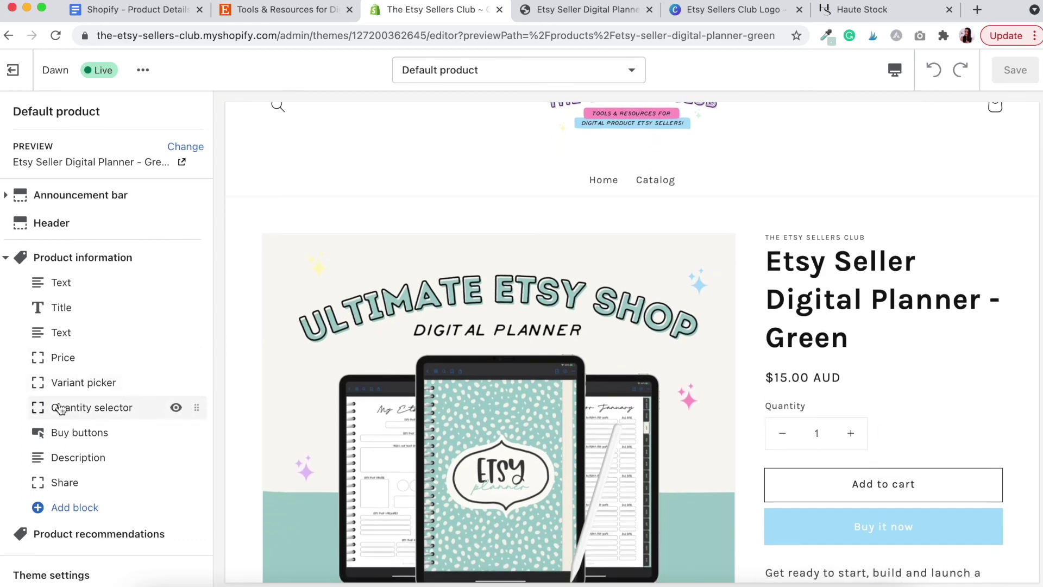
# Step: Hide the product information's quantity selector, look over the product recommendations settings, and save the Default product template
pyautogui.click(177, 408)
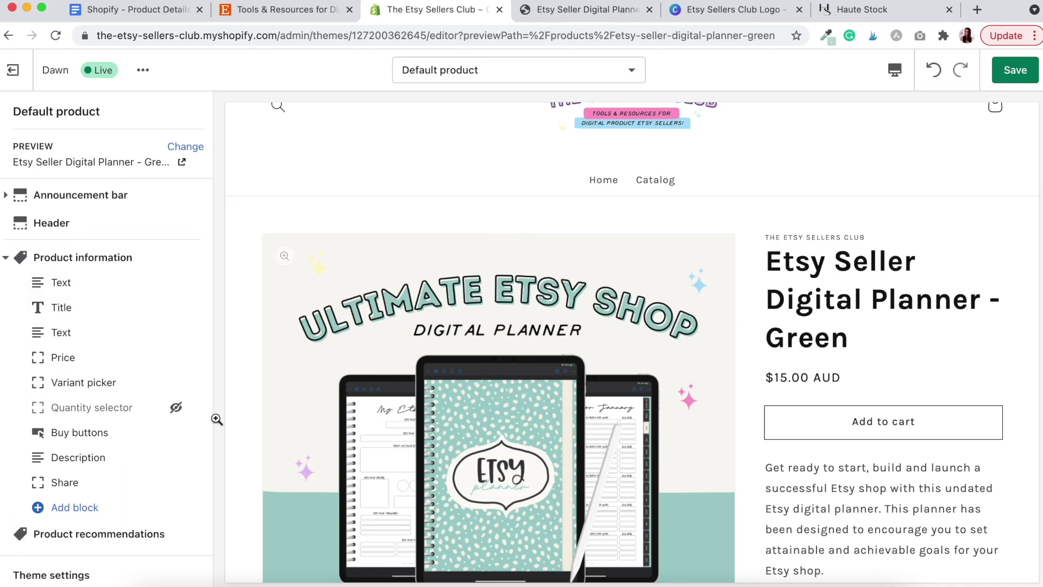
pyautogui.scroll(-2, 128, 379)
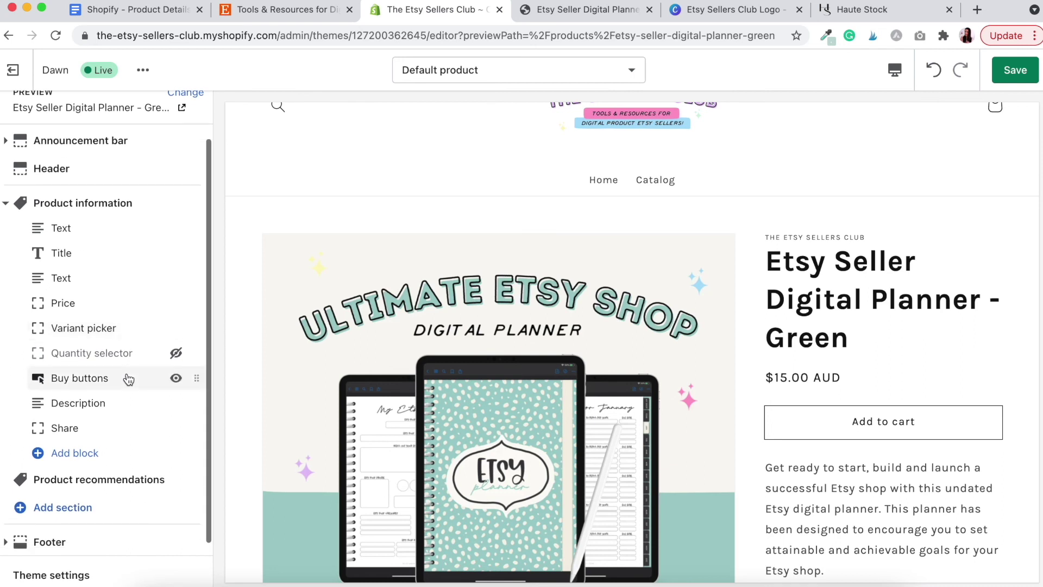
pyautogui.scroll(-1, 128, 377)
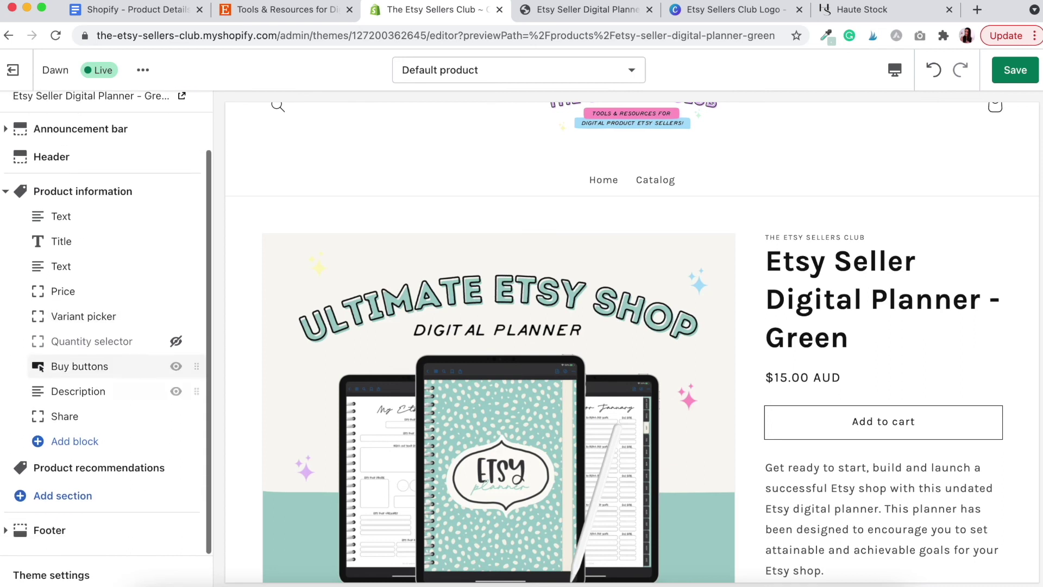
pyautogui.click(90, 466)
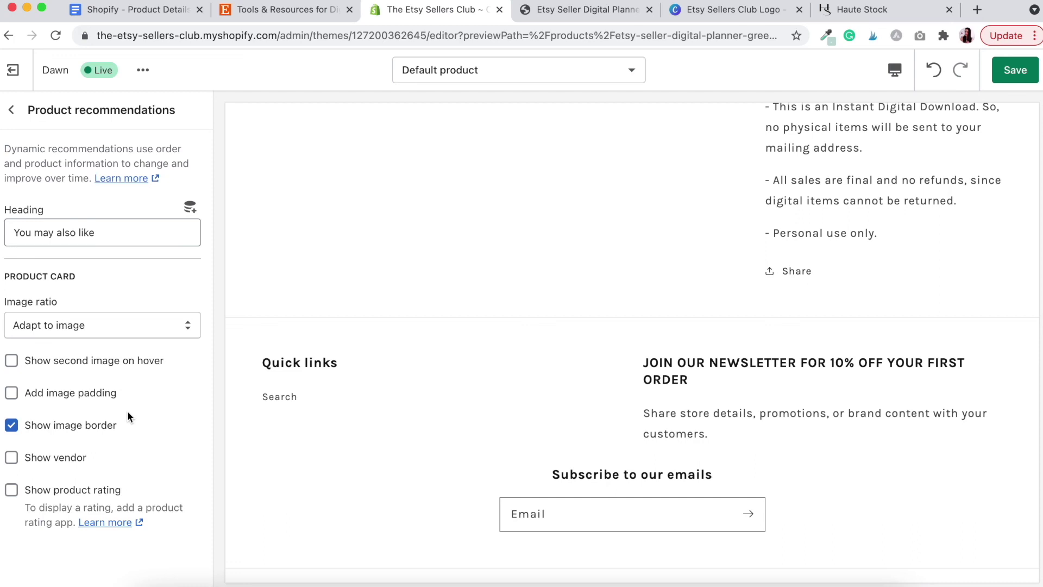
pyautogui.scroll(10, 550, 317)
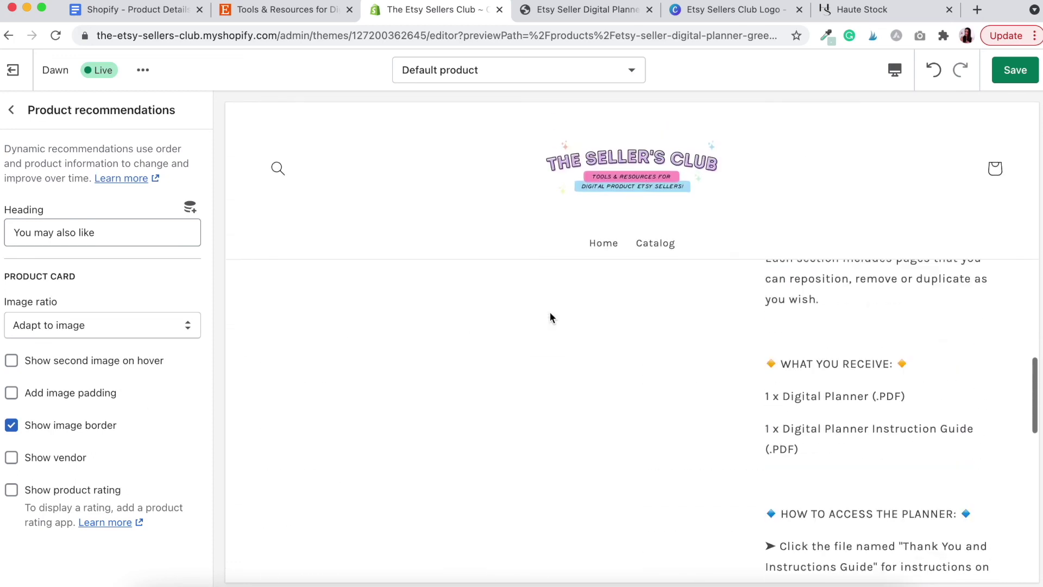
pyautogui.scroll(5, 549, 316)
pyautogui.click(1025, 71)
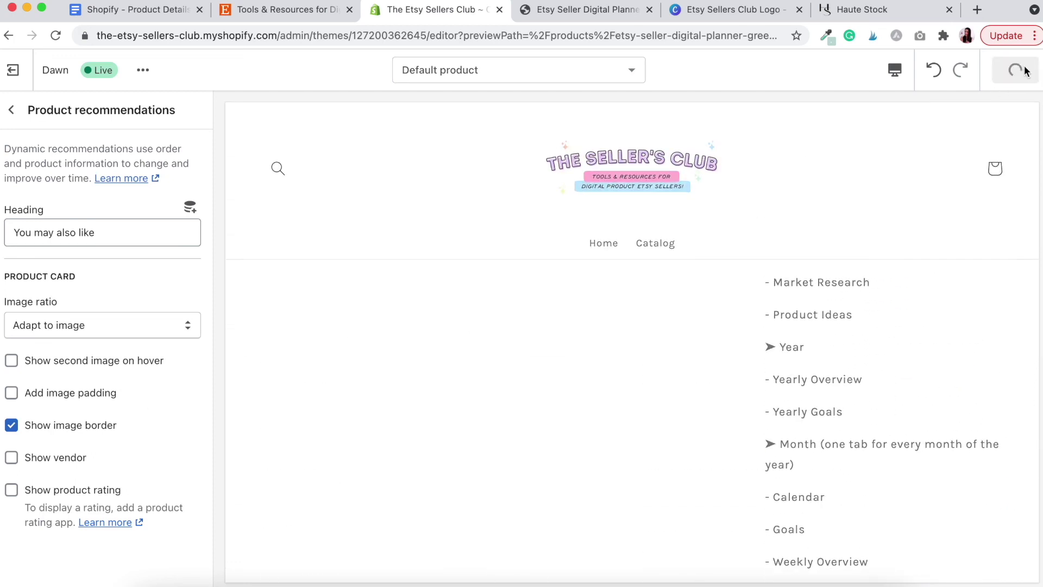
# Step: Reload the live Etsy Seller Digital Planner - Green product page, dismiss the admin preview bar, and check the updated purchase area
pyautogui.click(583, 10)
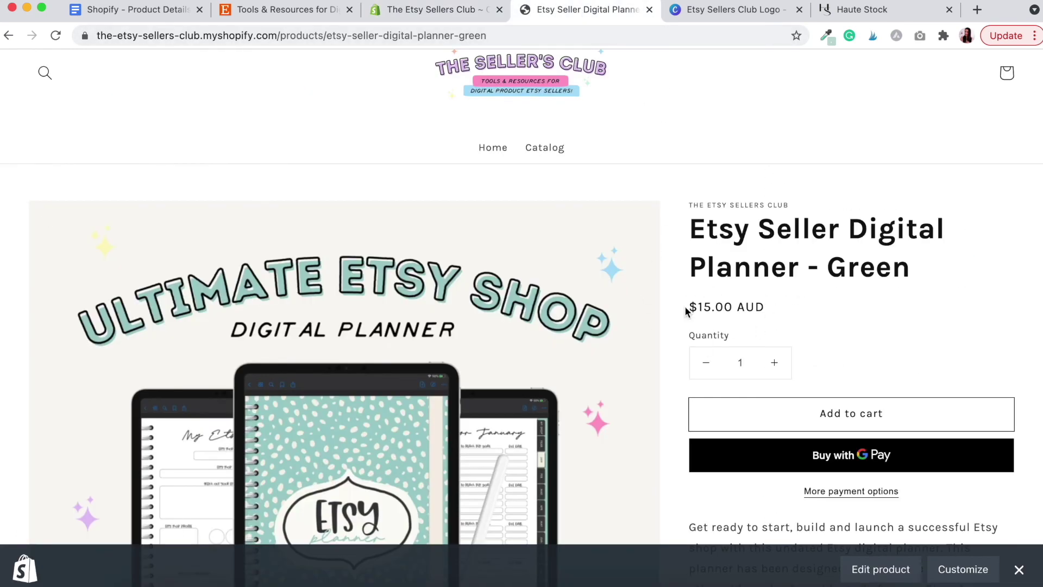
pyautogui.click(525, 38)
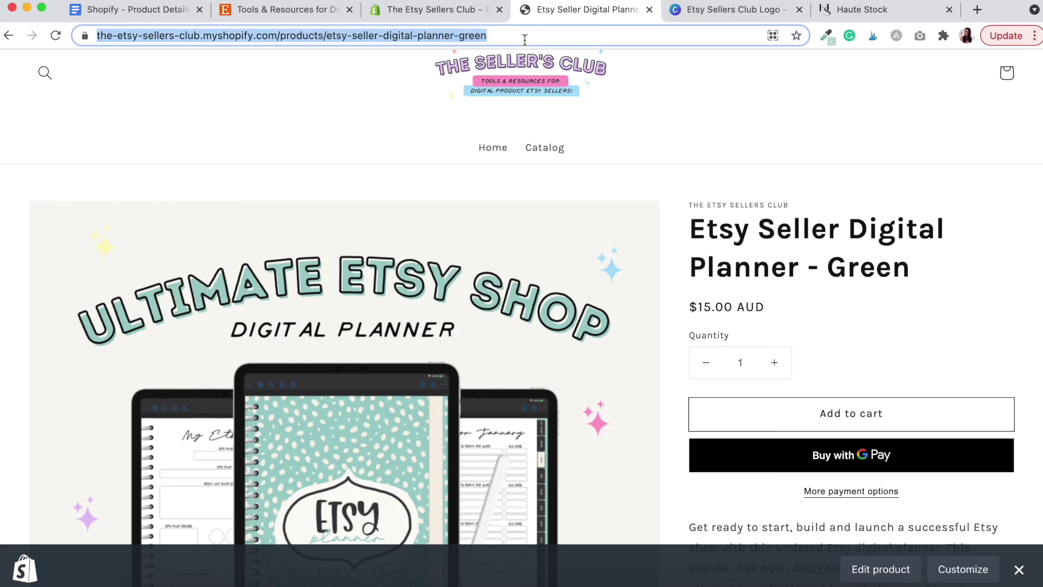
pyautogui.press('Return')
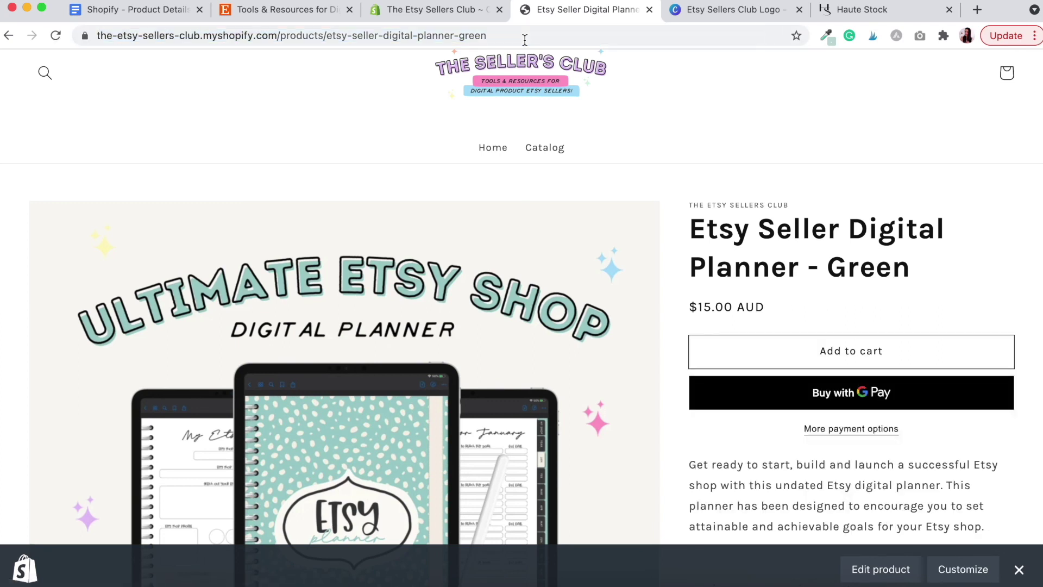
pyautogui.click(1019, 569)
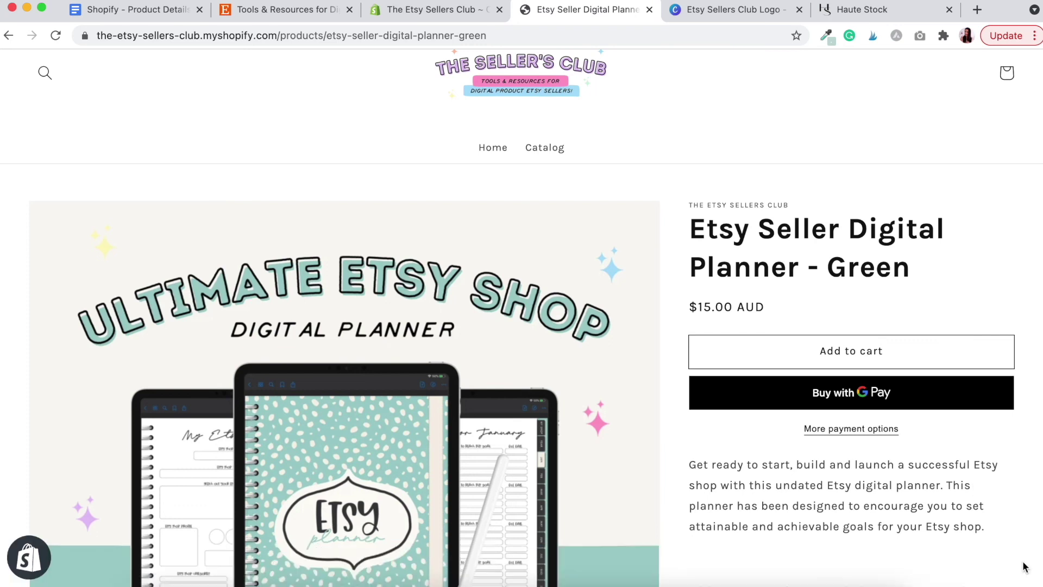
pyautogui.scroll(2, 625, 539)
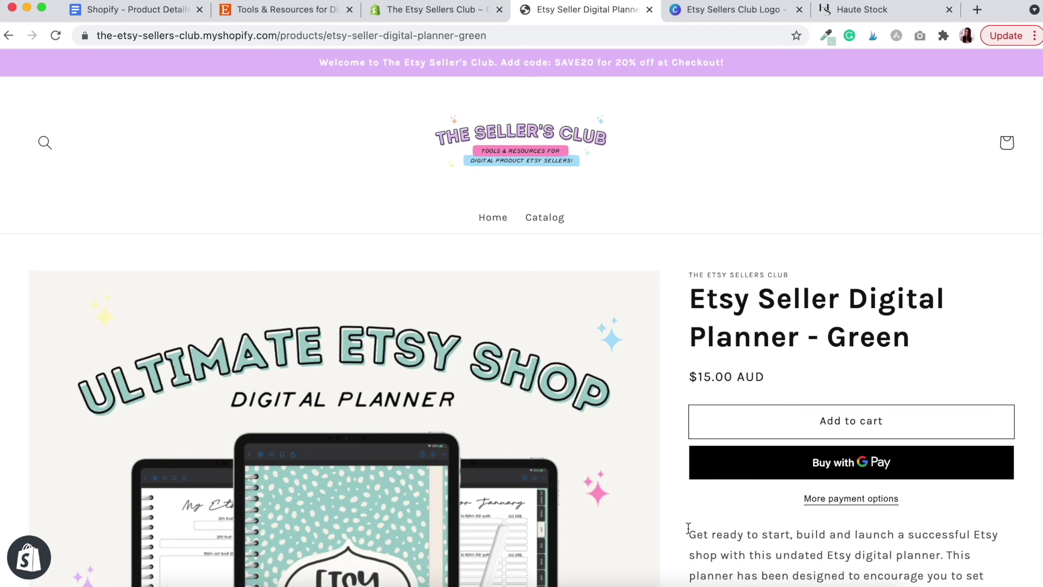
# Step: Switch to the START UP WITH SHOPIFY GUIDEBOOK PDF and read from the Part 3: Customise checklist through the Part 4: Open Up page
pyautogui.click(606, 580)
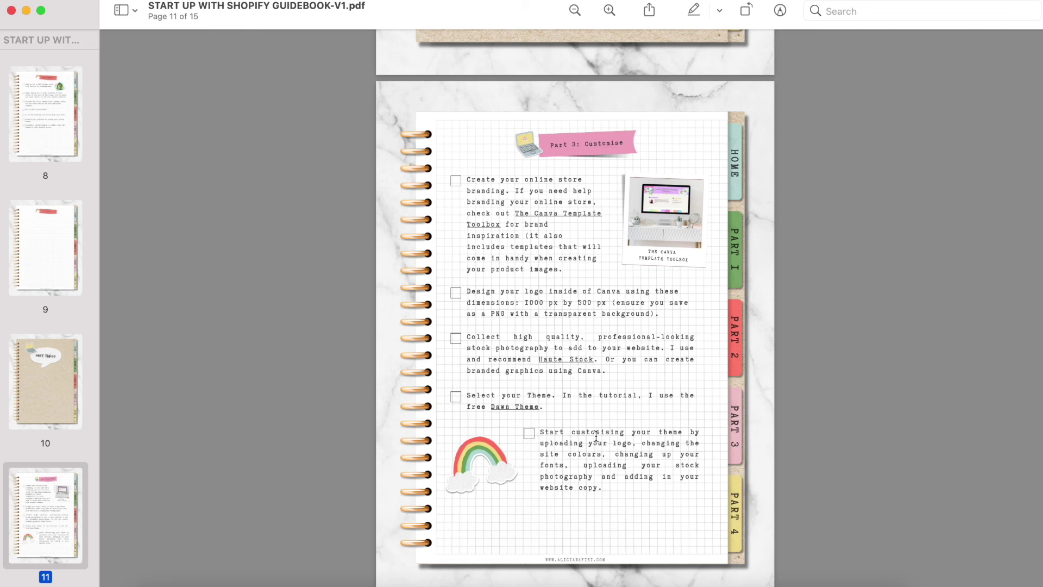
pyautogui.scroll(-2, 595, 437)
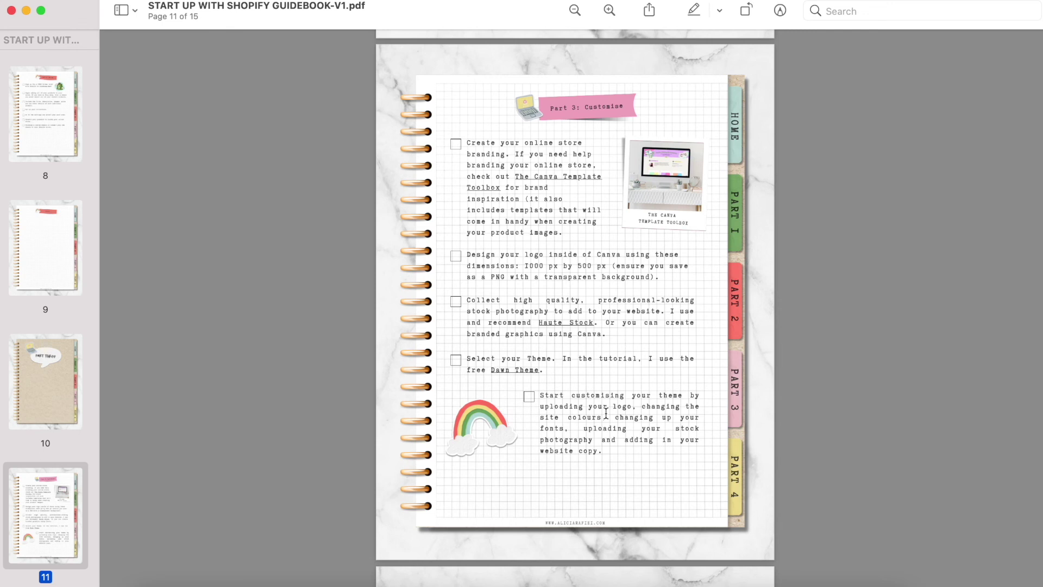
pyautogui.scroll(-10, 605, 414)
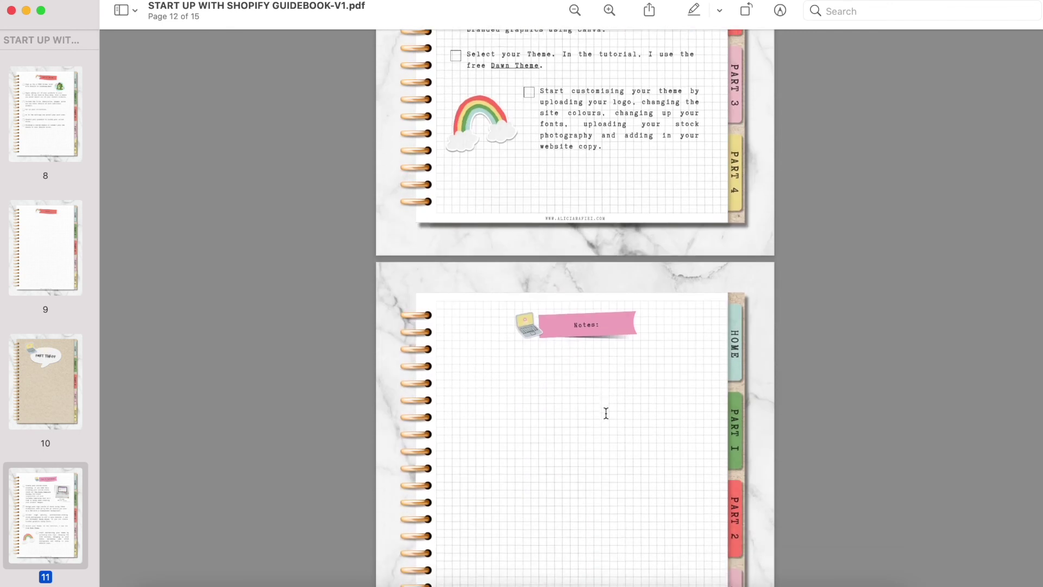
pyautogui.scroll(-8, 586, 454)
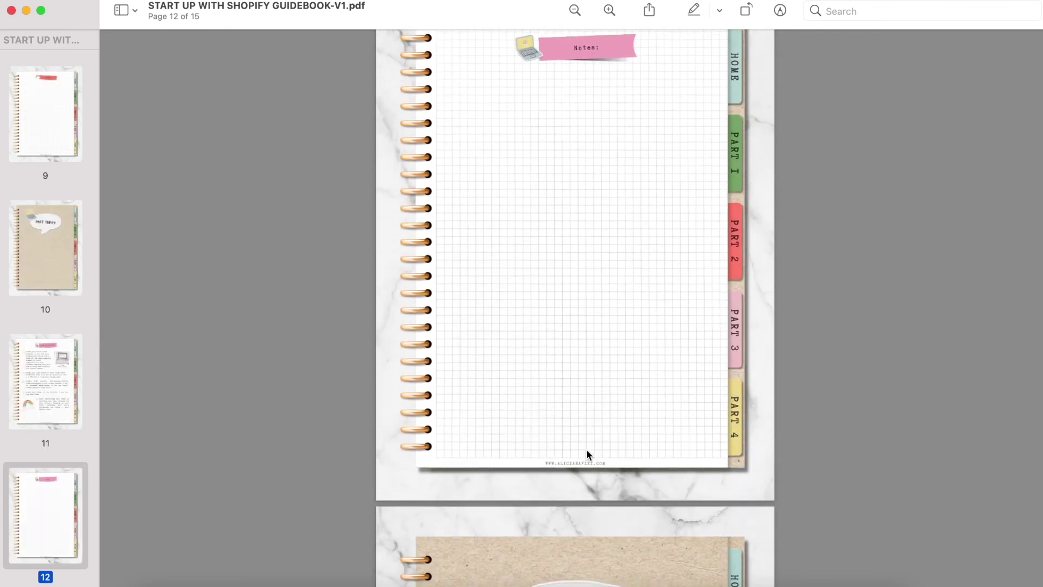
pyautogui.scroll(2, 586, 448)
pyautogui.scroll(-10, 583, 386)
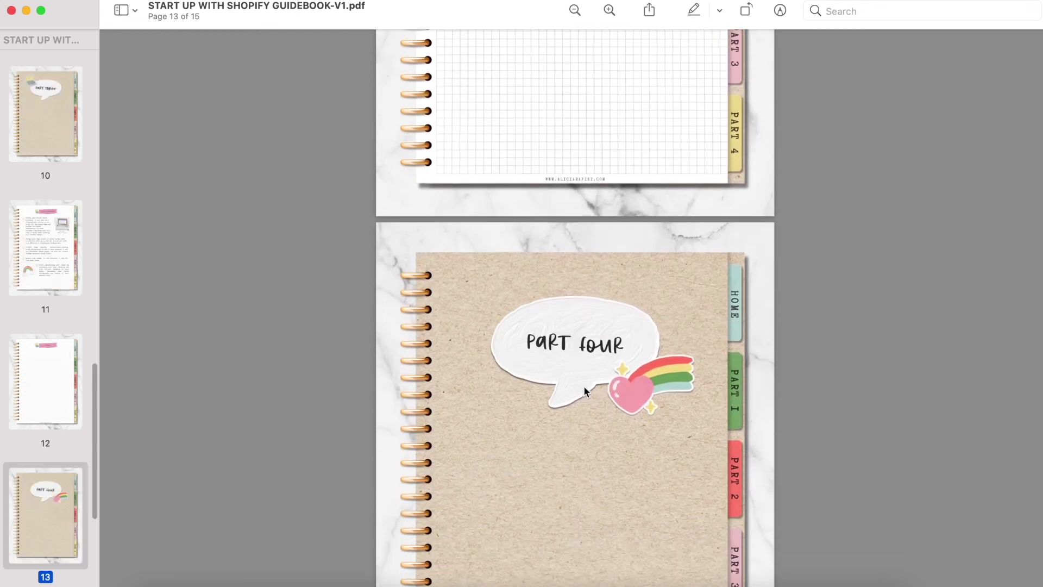
pyautogui.scroll(-5, 585, 390)
pyautogui.scroll(-8, 583, 386)
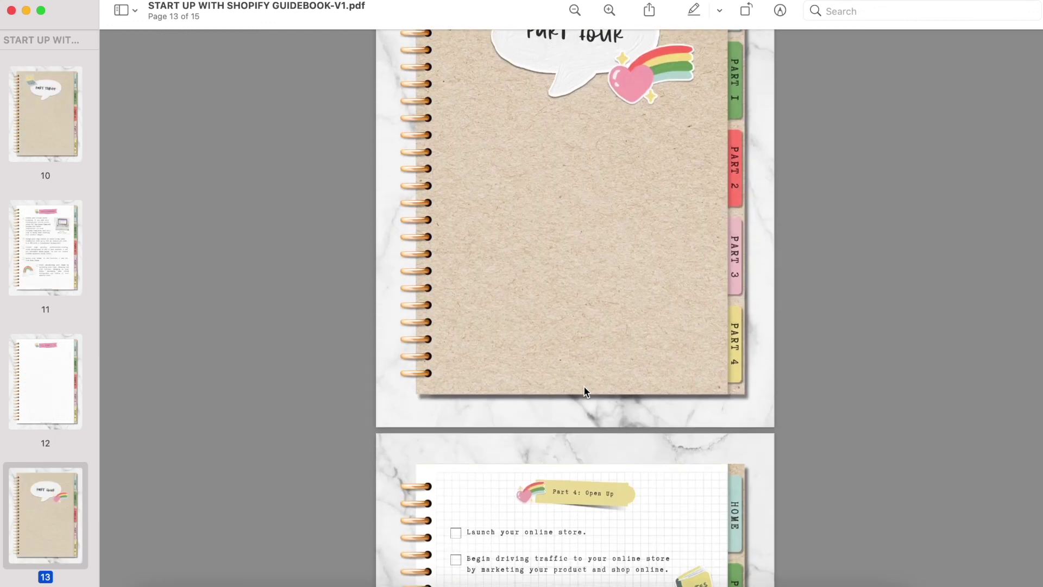
pyautogui.scroll(-8, 584, 386)
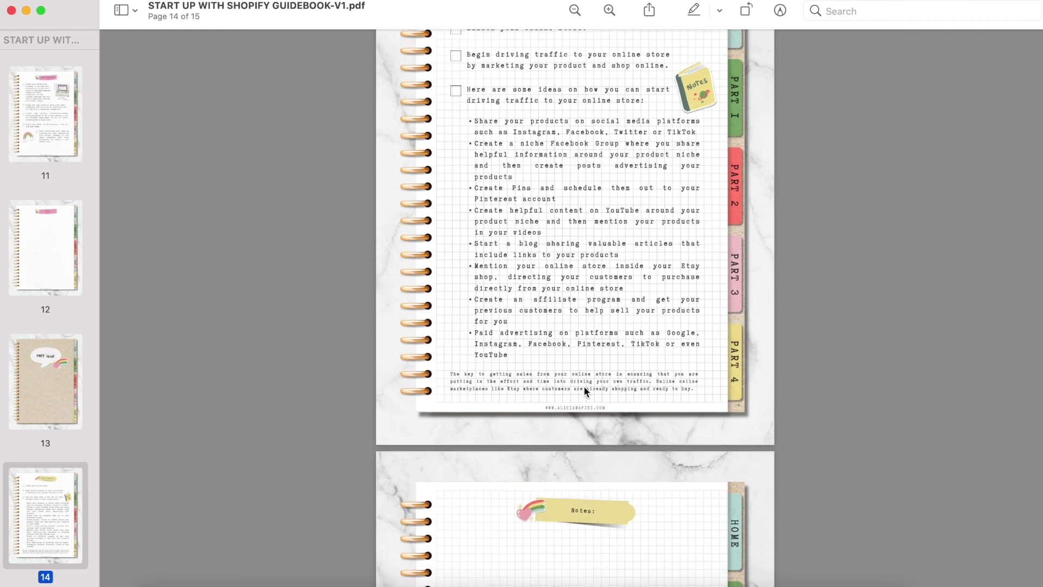
pyautogui.scroll(3, 583, 385)
pyautogui.scroll(-1, 583, 385)
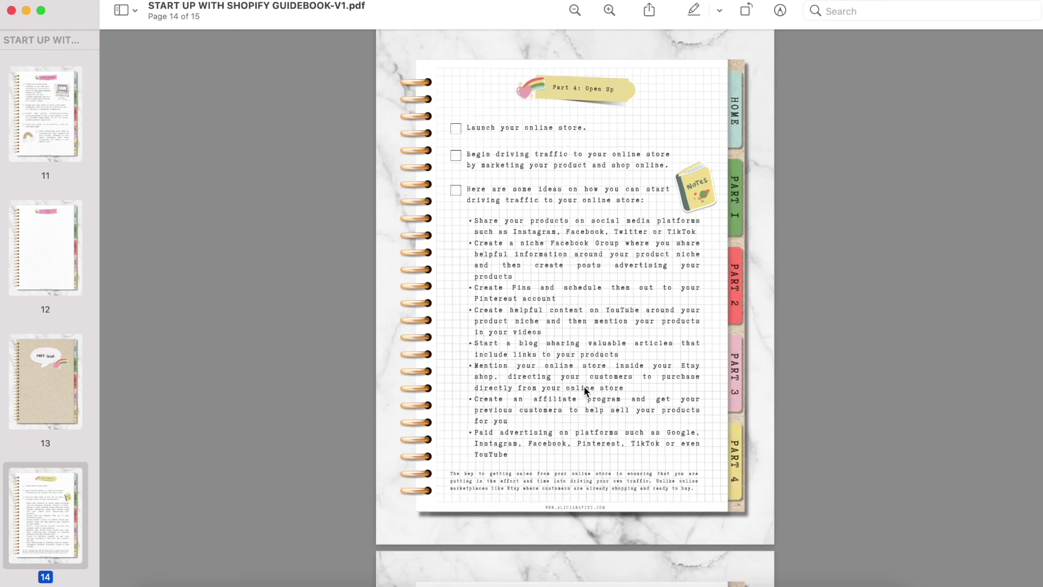